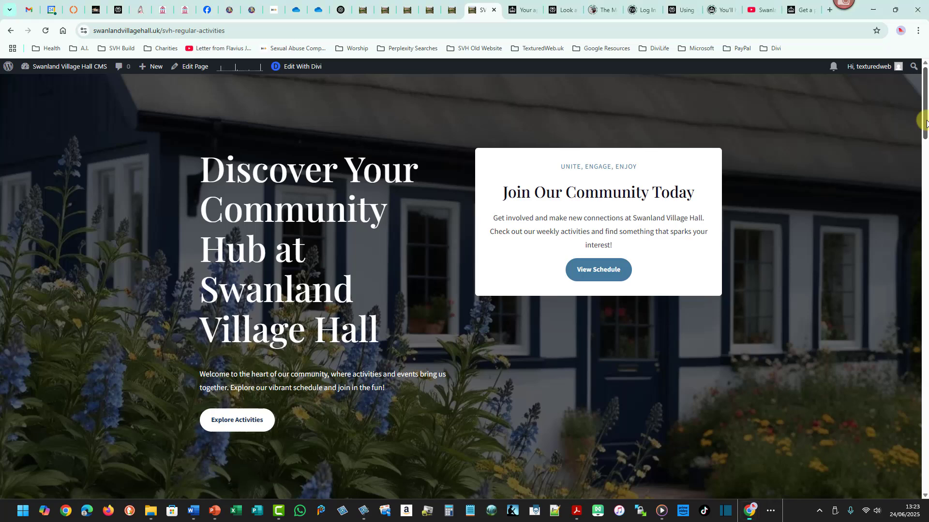
# Review the hero section of the Regular Activities page on the live site.
pyautogui.moveTo(924, 120); pyautogui.dragTo(925, 157)
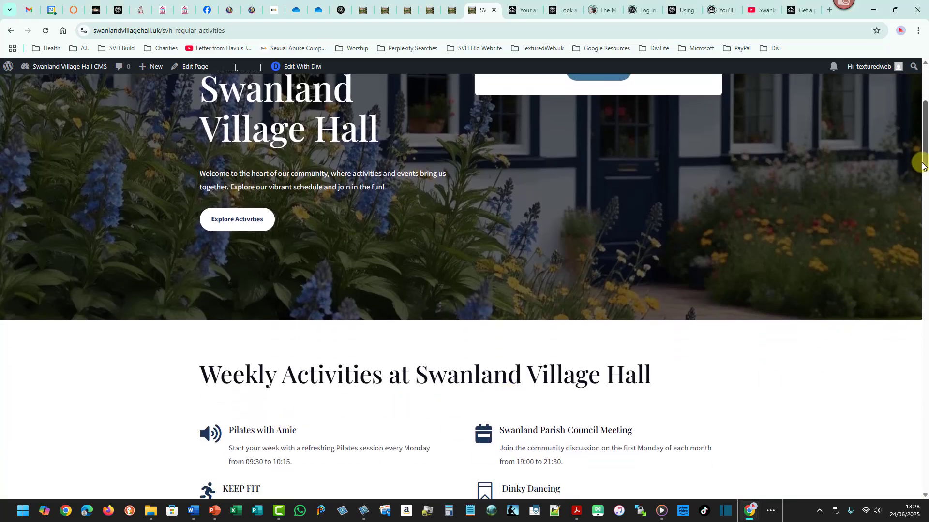
pyautogui.moveTo(924, 162); pyautogui.dragTo(925, 117)
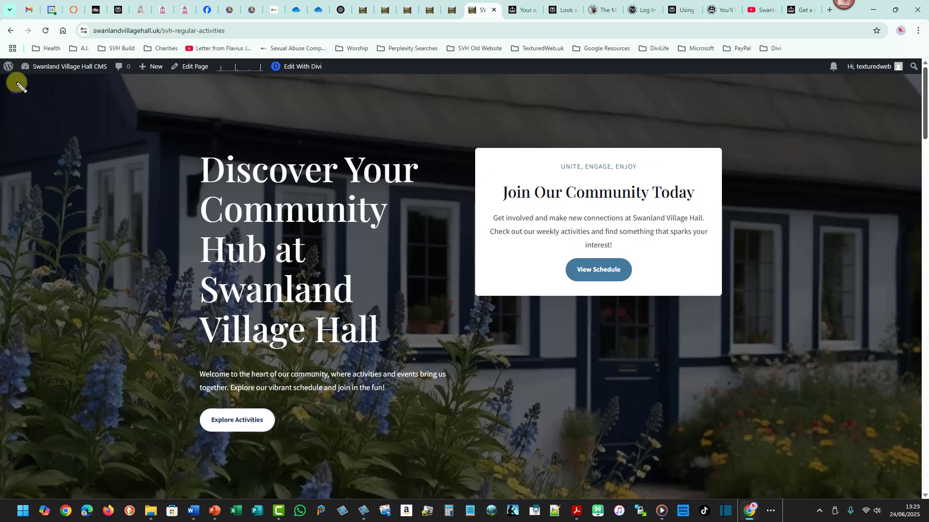
pyautogui.moveTo(16, 82); pyautogui.dragTo(898, 488)
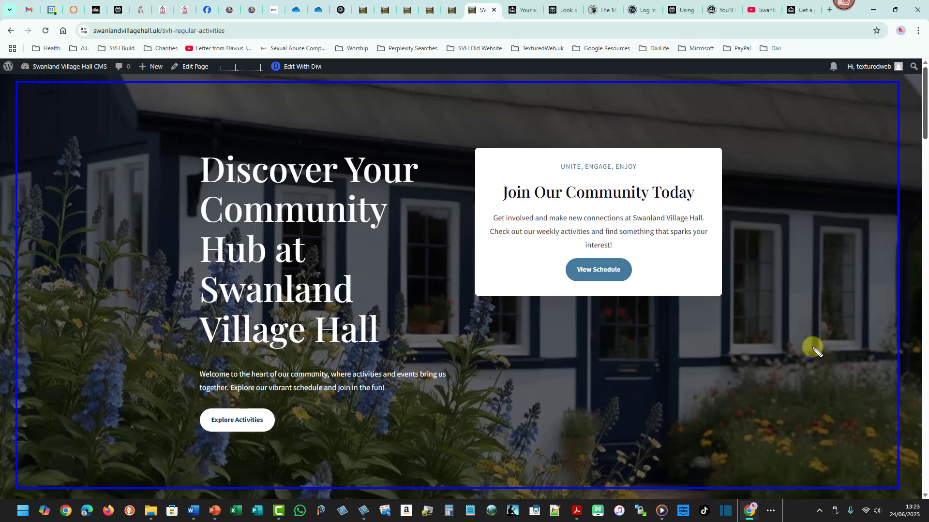
pyautogui.press('Escape')
pyautogui.scroll(-1, 922, 94)
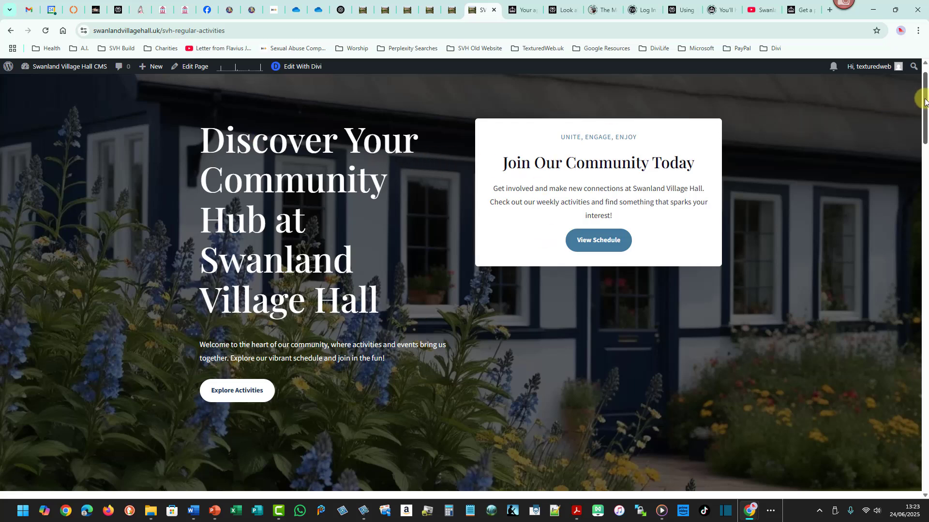
# Examine the Weekly Activities section's heading and activity blurbs, then return to the top of the page.
pyautogui.moveTo(921, 92); pyautogui.dragTo(926, 160)
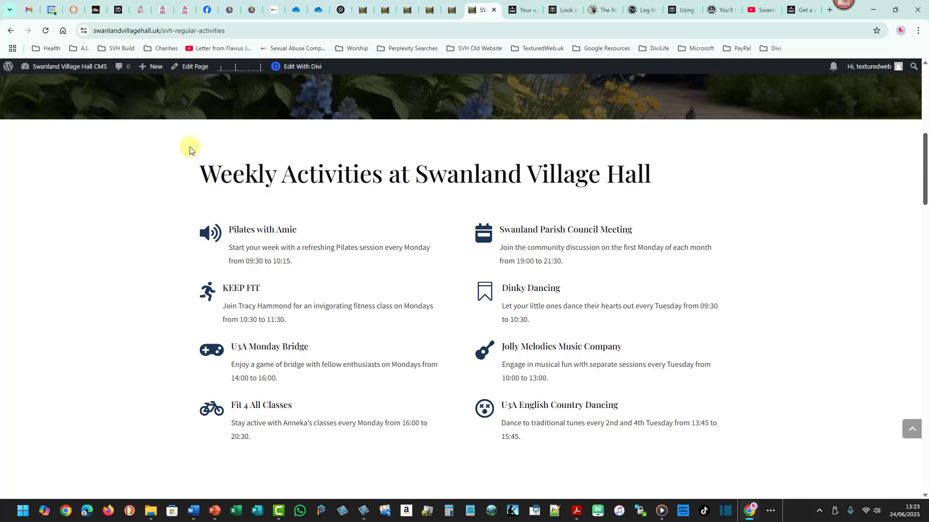
pyautogui.moveTo(186, 147); pyautogui.dragTo(682, 186)
pyautogui.moveTo(163, 207); pyautogui.dragTo(438, 269)
pyautogui.moveTo(178, 272); pyautogui.dragTo(443, 327)
pyautogui.moveTo(183, 335); pyautogui.dragTo(442, 391)
pyautogui.moveTo(181, 394); pyautogui.dragTo(435, 455)
pyautogui.moveTo(465, 211); pyautogui.dragTo(721, 268)
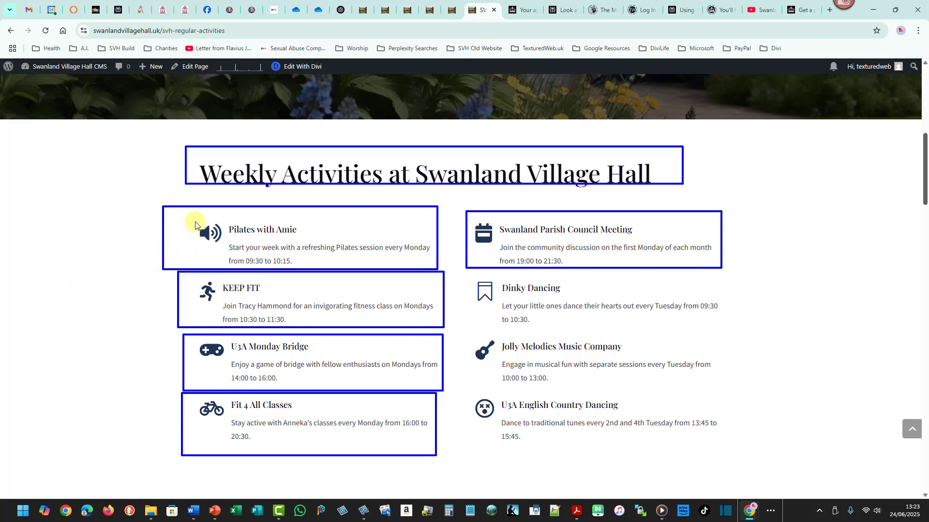
pyautogui.moveTo(195, 223)
pyautogui.mouseDown()
pyautogui.moveTo(231, 249)
pyautogui.moveTo(300, 234)
pyautogui.mouseUp()
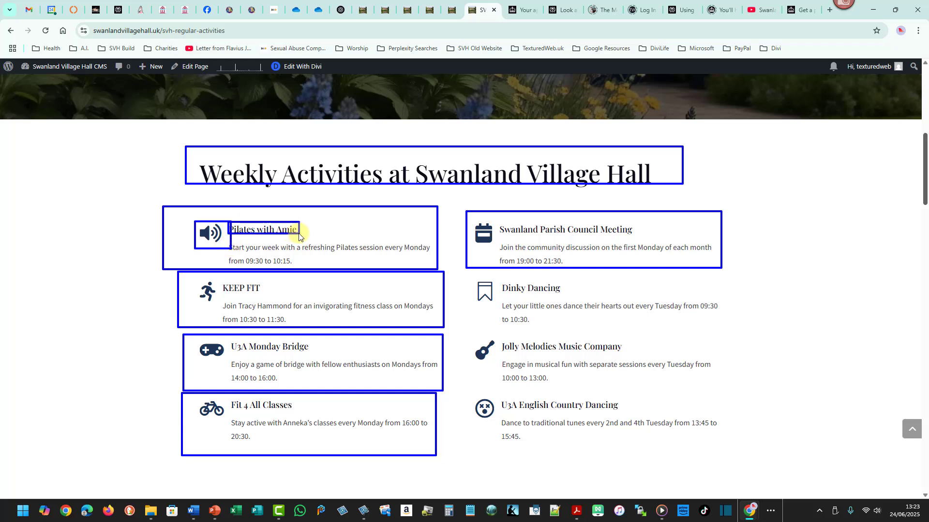
pyautogui.moveTo(231, 239); pyautogui.dragTo(433, 266)
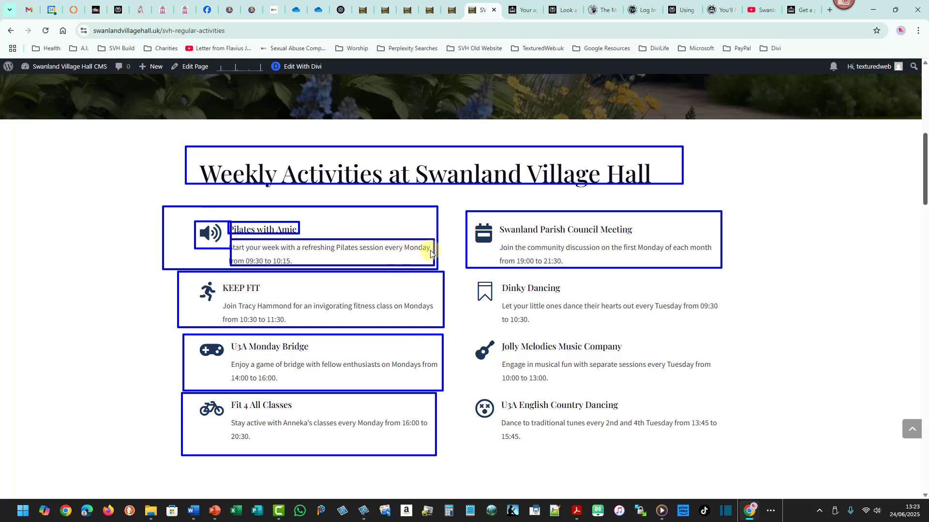
pyautogui.moveTo(465, 331); pyautogui.dragTo(723, 389)
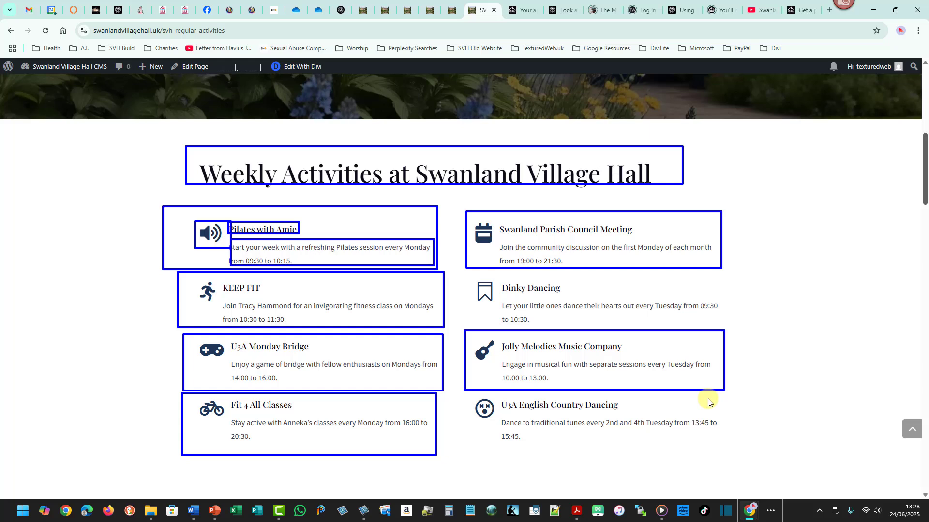
pyautogui.moveTo(120, 134)
pyautogui.mouseDown()
pyautogui.moveTo(744, 421)
pyautogui.moveTo(777, 472)
pyautogui.mouseUp()
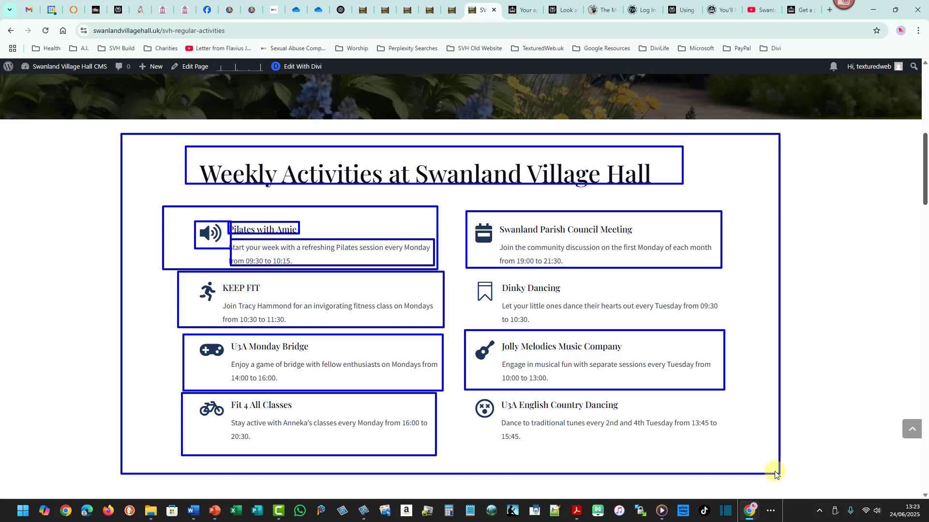
pyautogui.press('Escape')
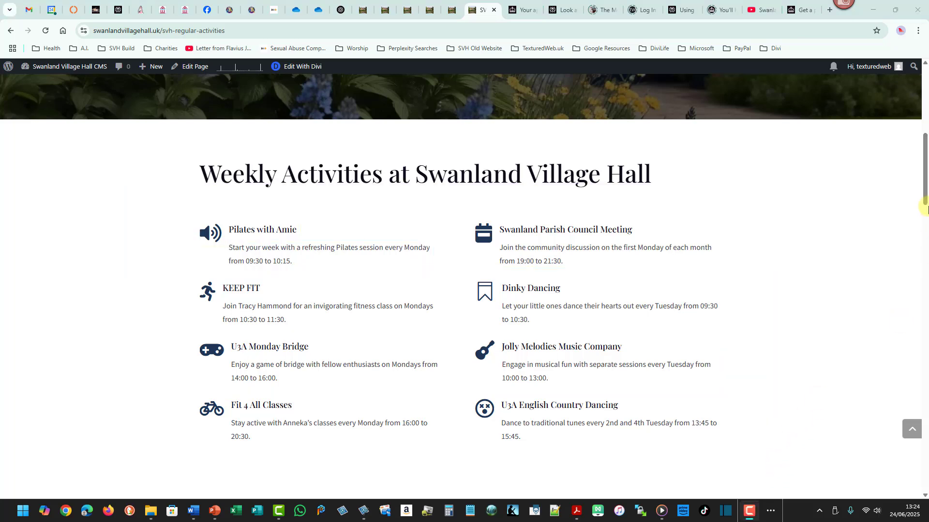
pyautogui.moveTo(925, 201); pyautogui.dragTo(925, 124)
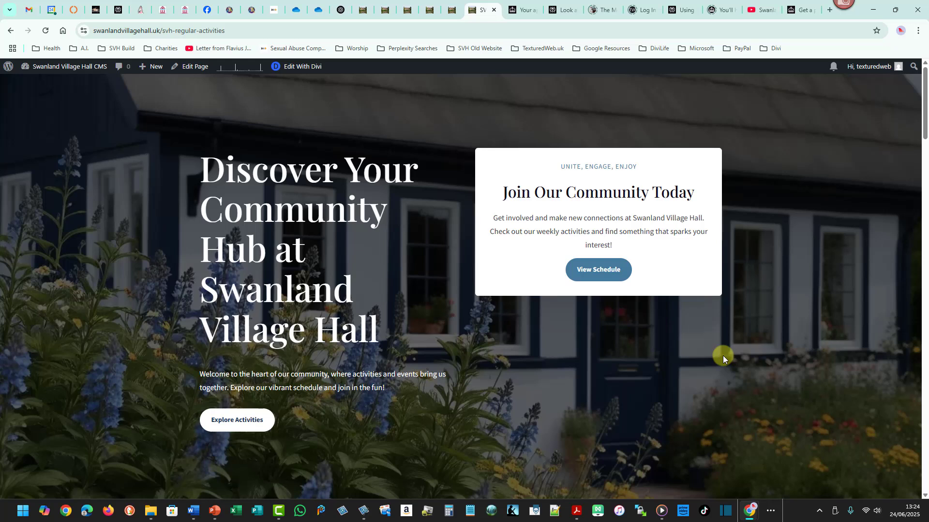
# Open the Regular Activities page in the Divi Visual Builder.
pyautogui.click(297, 70)
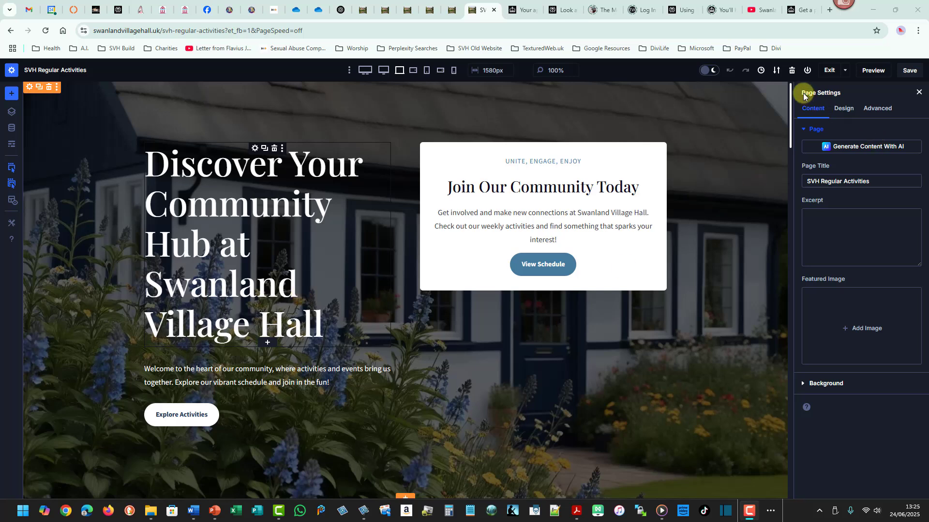
pyautogui.moveTo(797, 85); pyautogui.dragTo(844, 101)
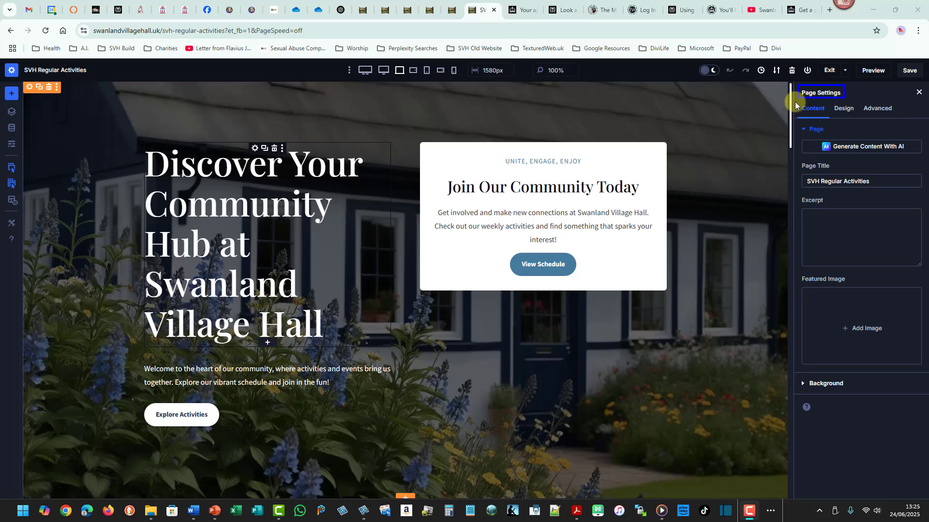
pyautogui.moveTo(794, 102); pyautogui.dragTo(830, 152)
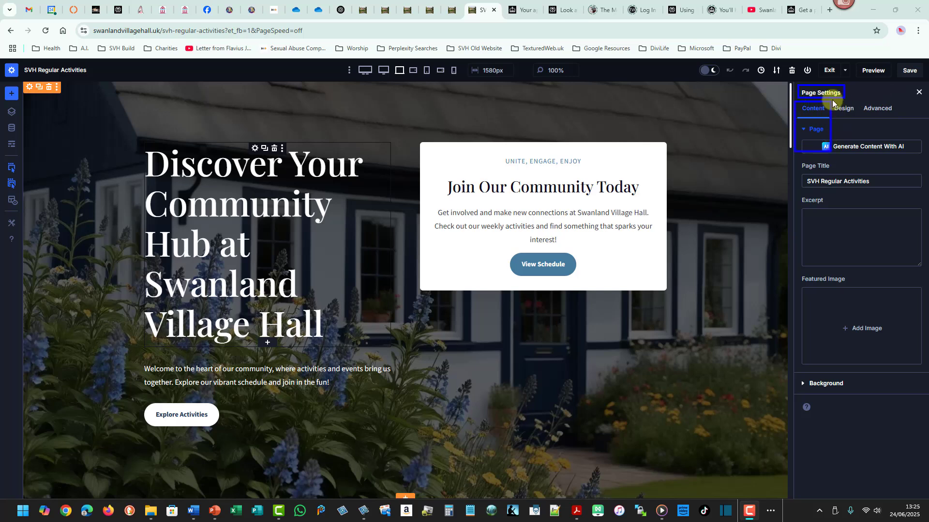
pyautogui.moveTo(832, 100); pyautogui.dragTo(859, 153)
pyautogui.moveTo(862, 99); pyautogui.dragTo(906, 157)
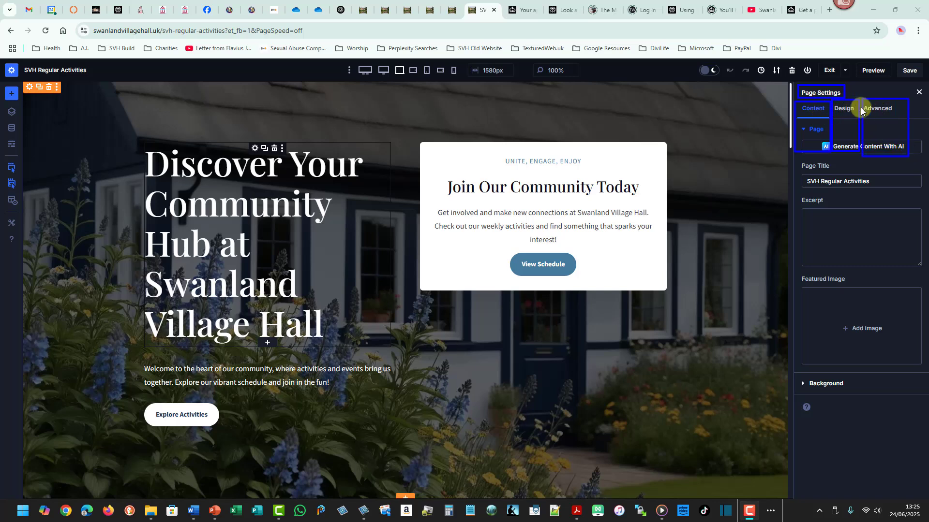
pyautogui.press('Escape')
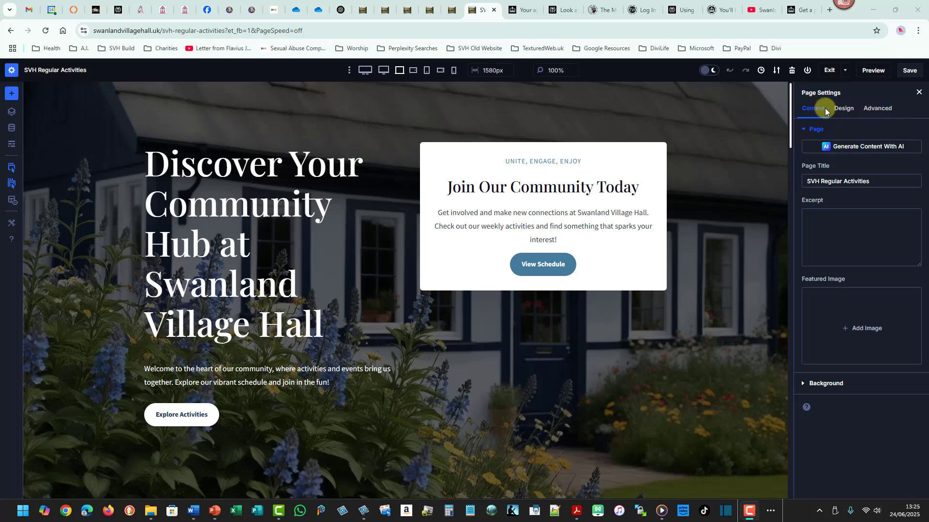
# Explore the Page Settings panel's Content, Design and Advanced tabs, expanding Spacing, Custom CSS and Visibility.
pyautogui.click(844, 109)
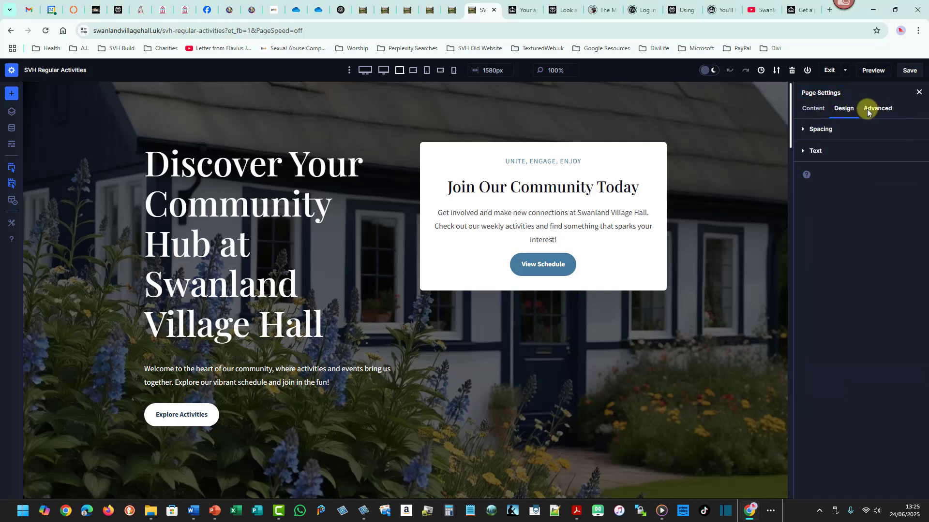
pyautogui.click(823, 129)
pyautogui.click(823, 129)
pyautogui.click(874, 109)
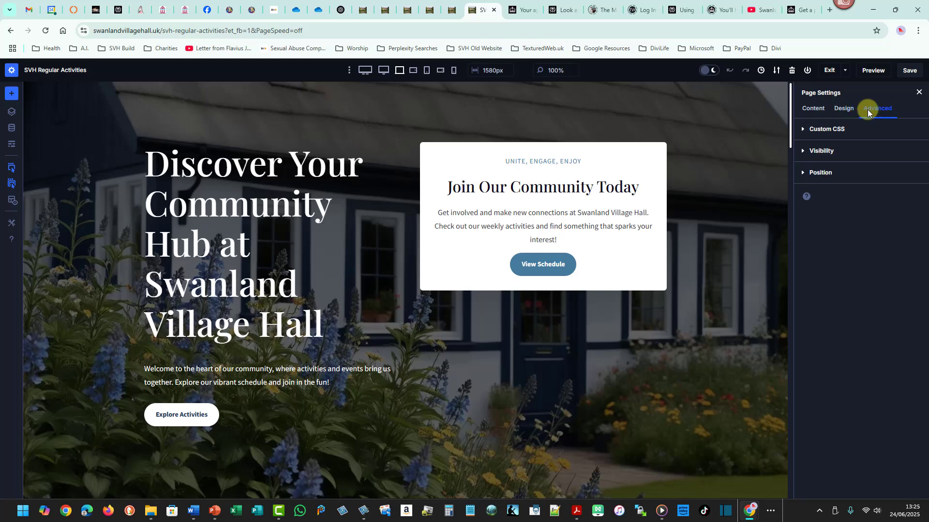
pyautogui.click(822, 129)
pyautogui.click(821, 129)
pyautogui.click(819, 151)
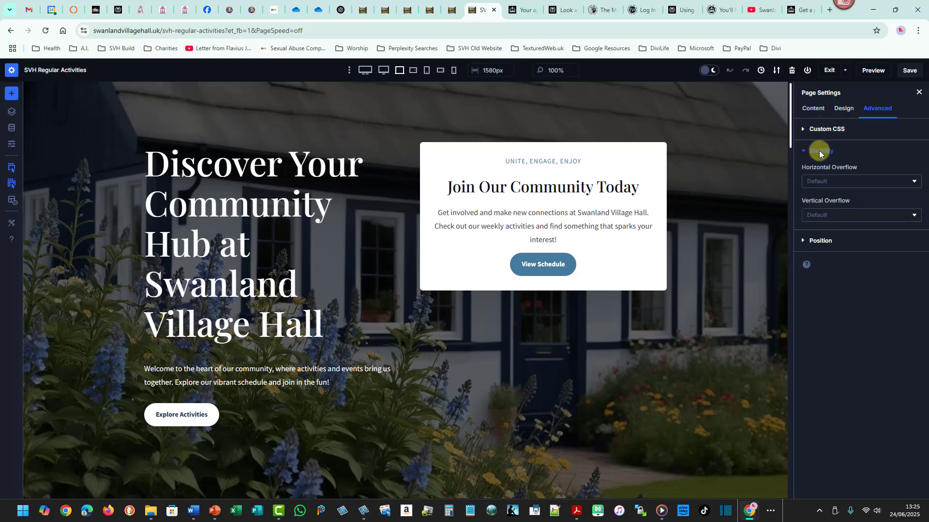
pyautogui.click(819, 150)
pyautogui.click(813, 109)
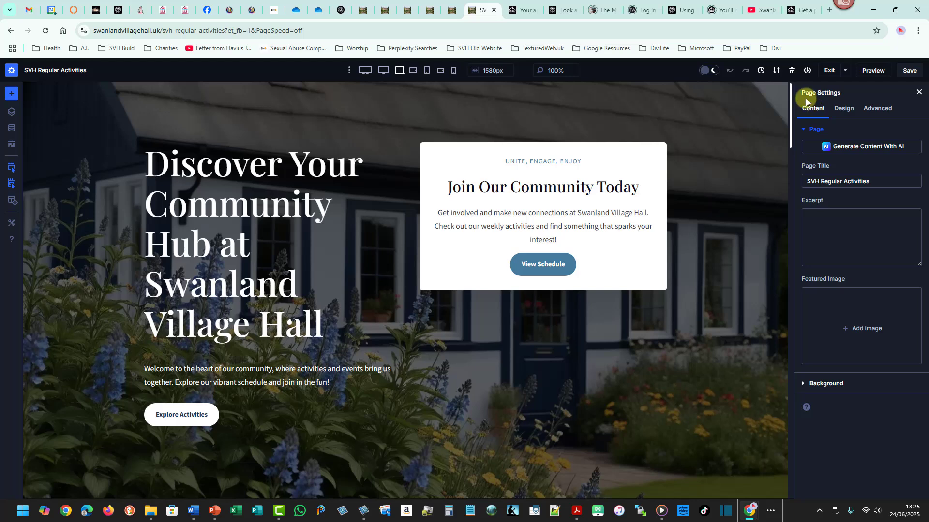
pyautogui.moveTo(800, 93)
pyautogui.mouseDown()
pyautogui.moveTo(841, 100)
pyautogui.moveTo(823, 151)
pyautogui.mouseUp()
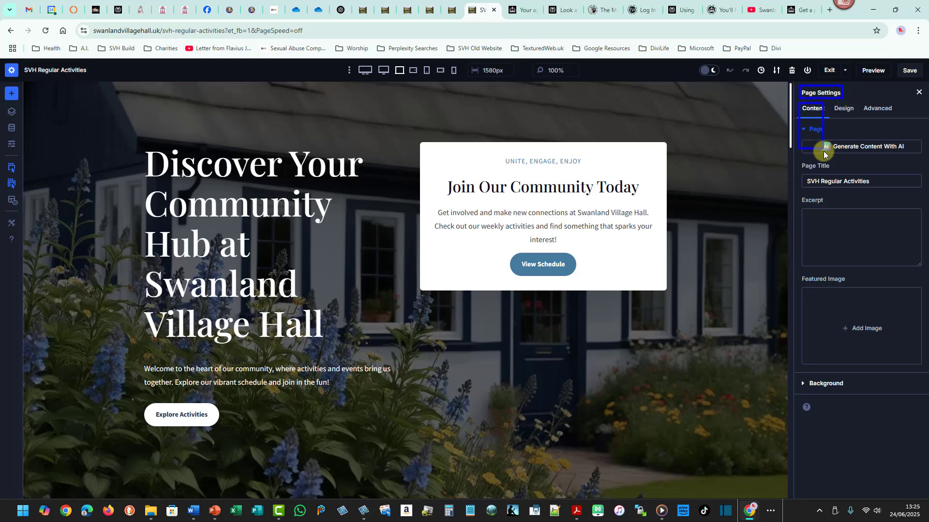
pyautogui.moveTo(829, 102); pyautogui.dragTo(859, 158)
pyautogui.moveTo(861, 102); pyautogui.dragTo(899, 155)
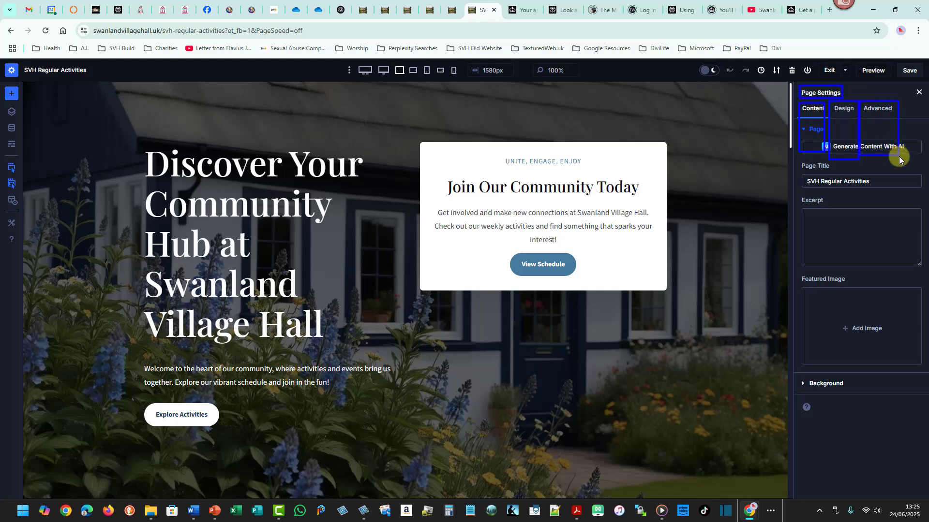
pyautogui.press('Escape')
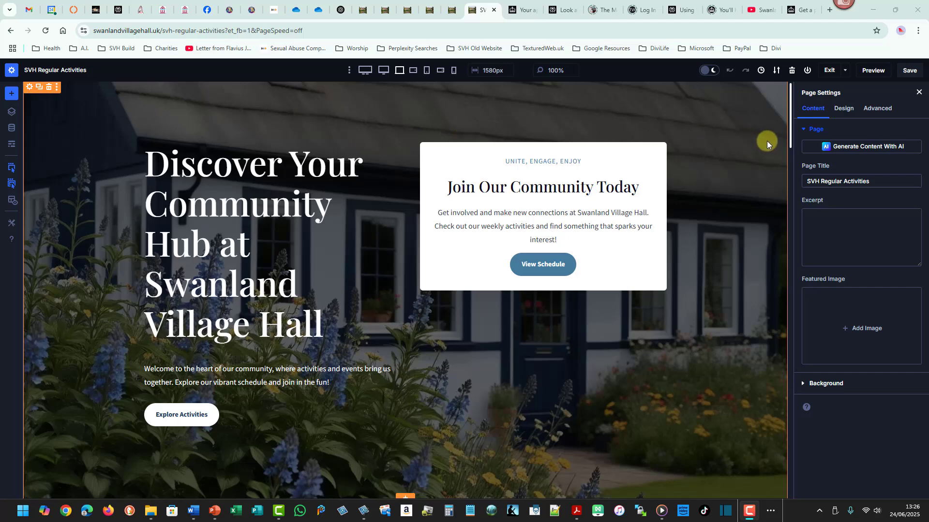
# Open the Insert Section dialog below the hero section and preview the Specialty section layouts before closing them.
pyautogui.moveTo(789, 133); pyautogui.dragTo(792, 162)
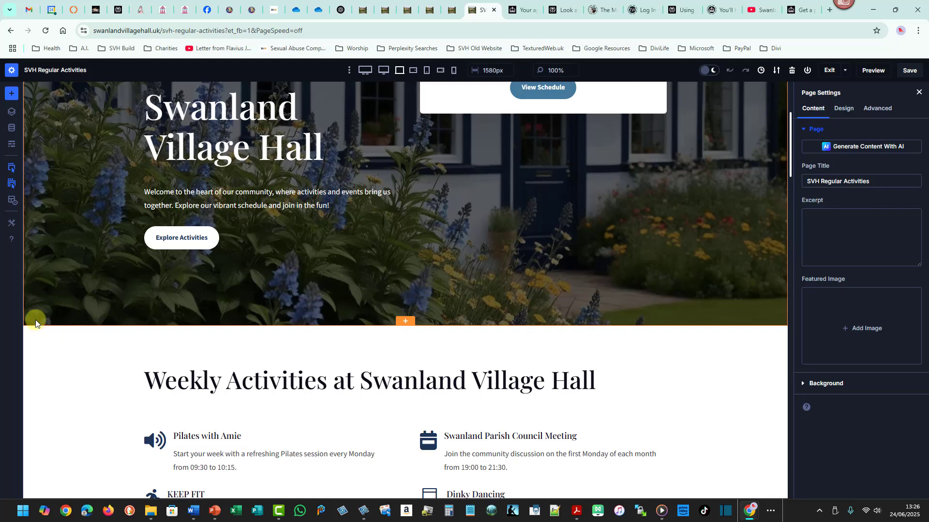
pyautogui.moveTo(28, 317)
pyautogui.mouseDown()
pyautogui.moveTo(467, 334)
pyautogui.moveTo(721, 317)
pyautogui.moveTo(784, 327)
pyautogui.mouseUp()
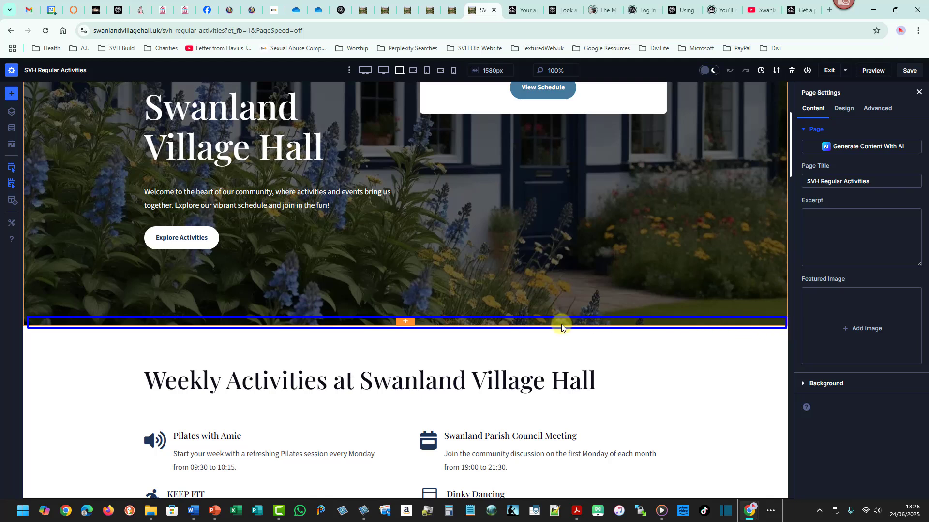
pyautogui.moveTo(382, 307); pyautogui.dragTo(422, 338)
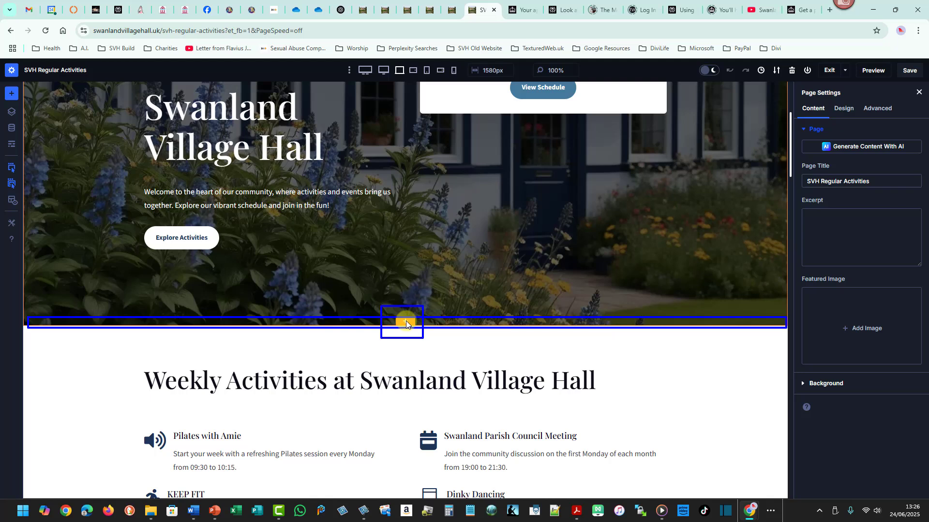
pyautogui.press('Escape')
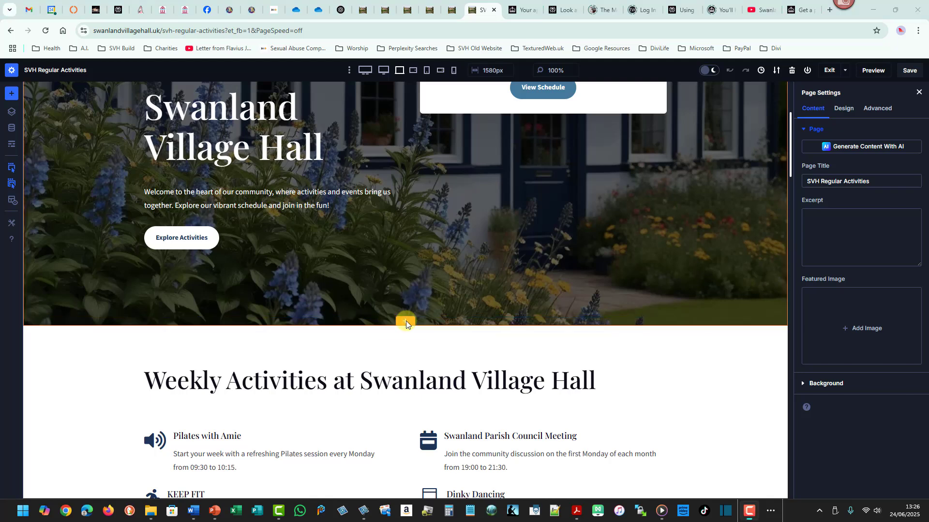
pyautogui.click(404, 323)
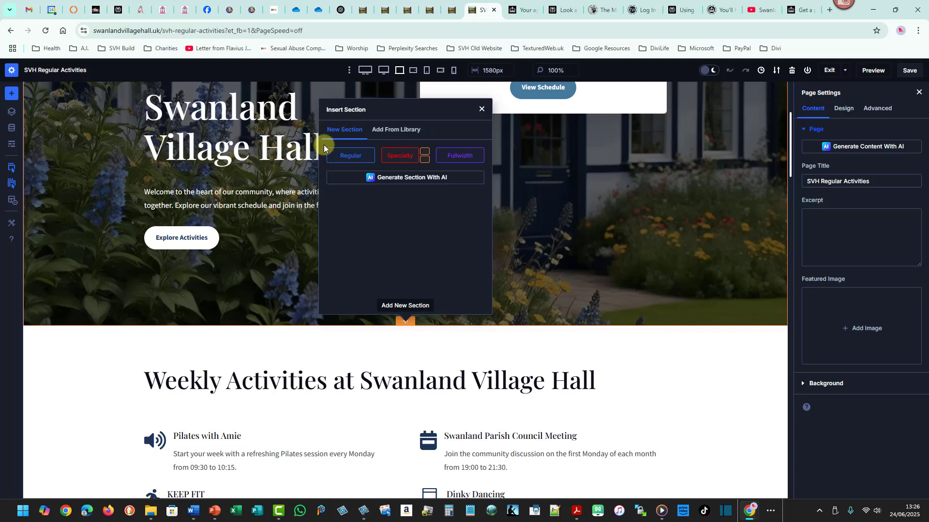
pyautogui.moveTo(322, 145)
pyautogui.mouseDown()
pyautogui.moveTo(371, 167)
pyautogui.moveTo(409, 158)
pyautogui.moveTo(431, 168)
pyautogui.mouseUp()
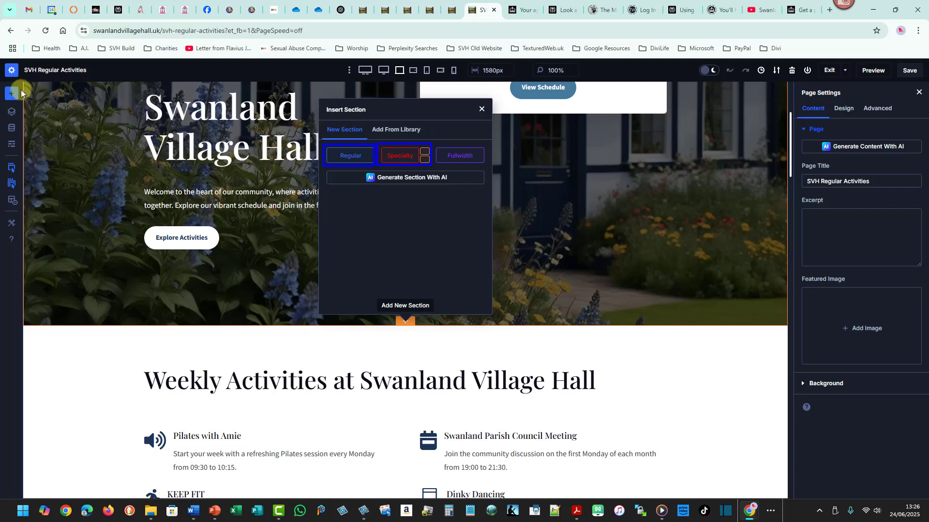
pyautogui.moveTo(22, 88); pyautogui.dragTo(28, 302)
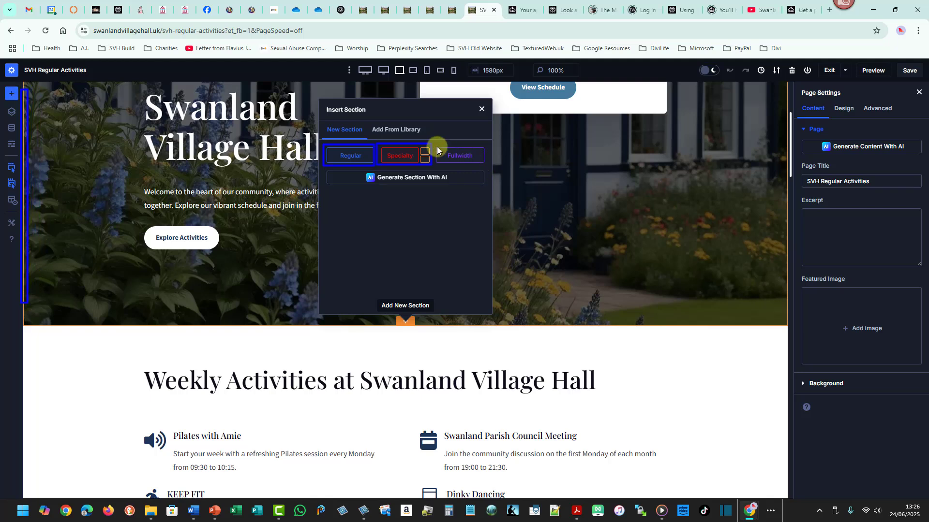
pyautogui.moveTo(420, 149)
pyautogui.mouseDown()
pyautogui.moveTo(435, 145)
pyautogui.moveTo(485, 165)
pyautogui.mouseUp()
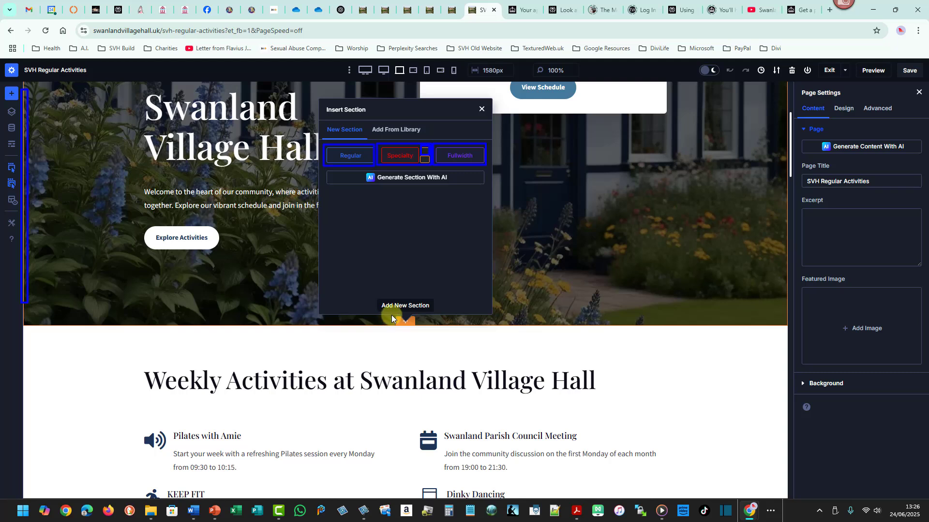
pyautogui.click(406, 321)
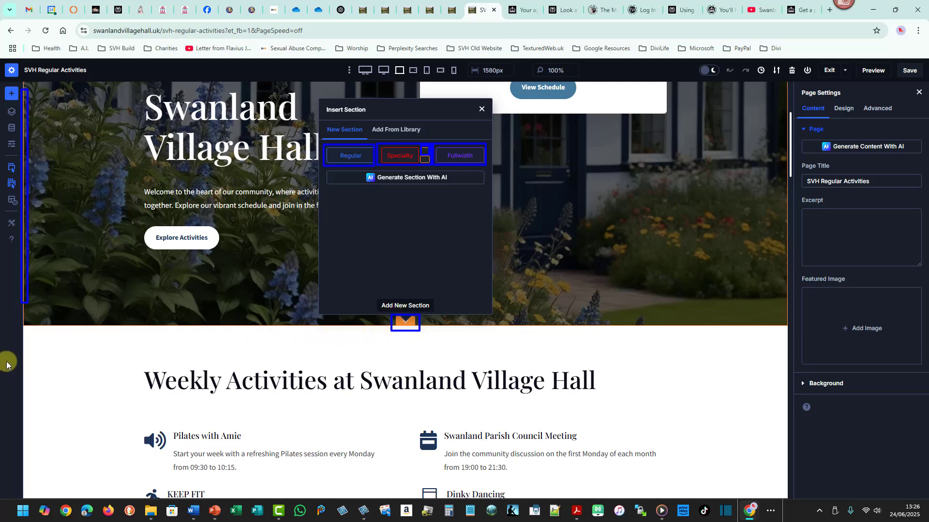
pyautogui.moveTo(46, 341); pyautogui.dragTo(775, 353)
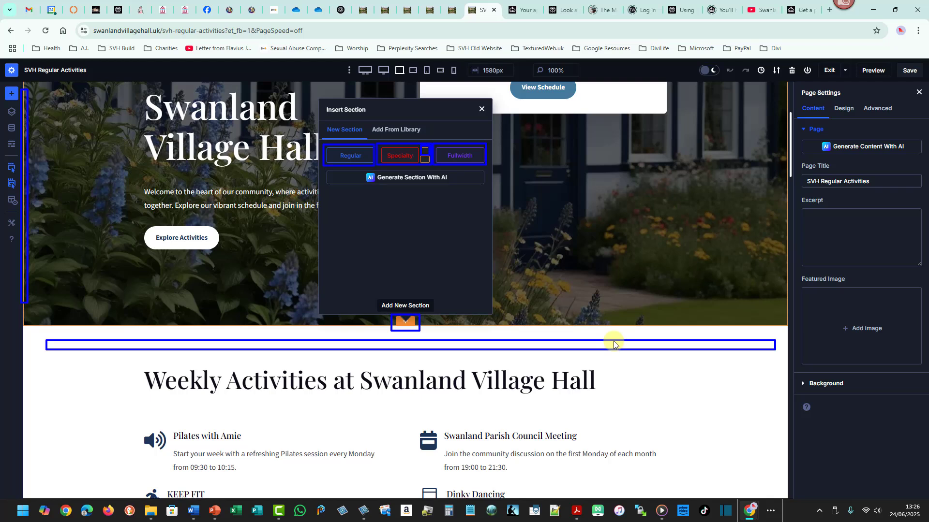
pyautogui.press('Escape')
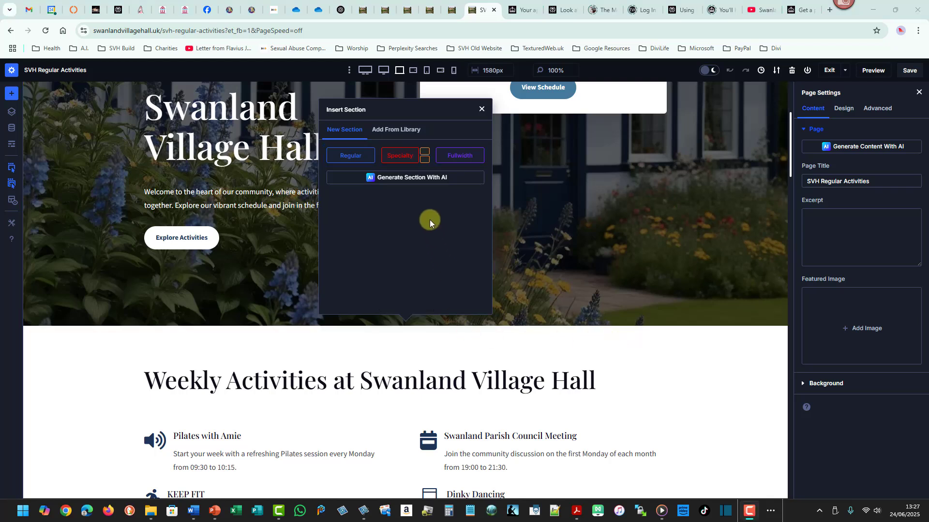
pyautogui.click(396, 156)
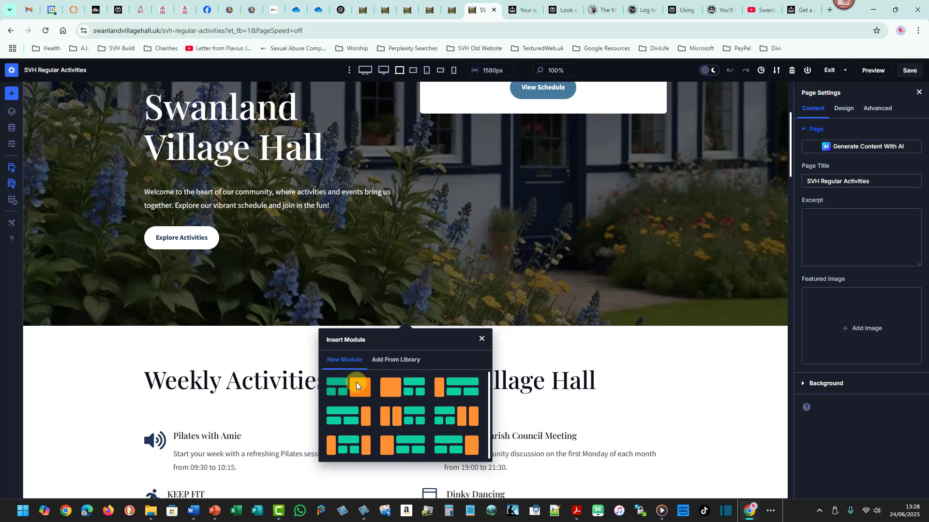
pyautogui.click(481, 339)
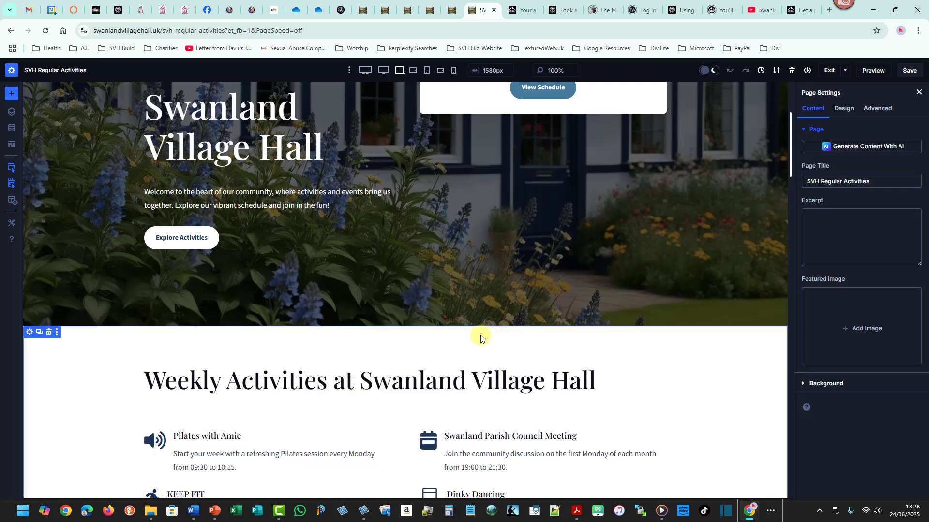
# Insert a new Regular section between the hero and the Weekly Activities section.
pyautogui.click(404, 321)
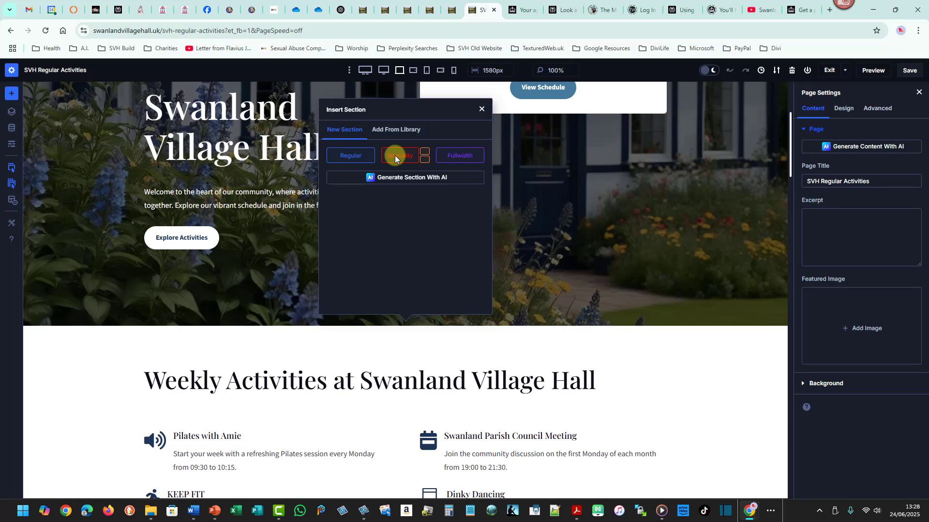
pyautogui.click(355, 156)
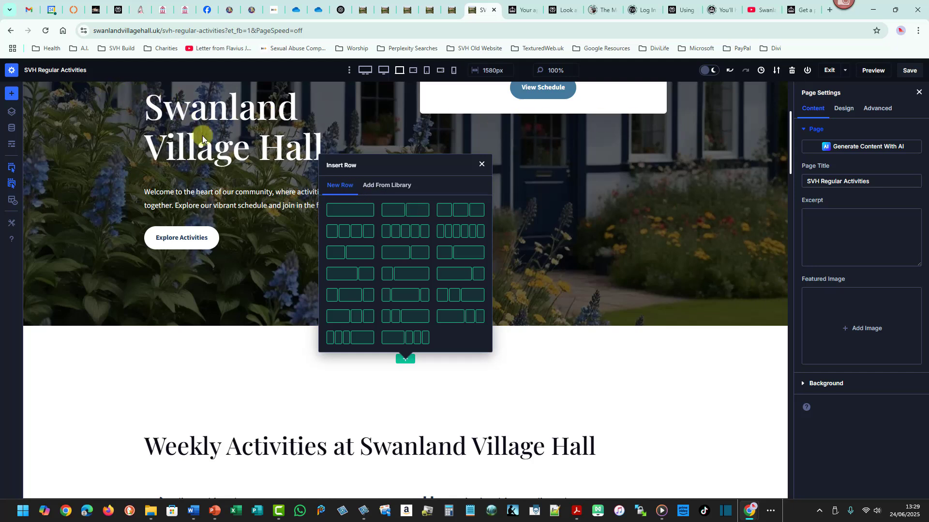
# Add a two-column row to the new section.
pyautogui.click(403, 213)
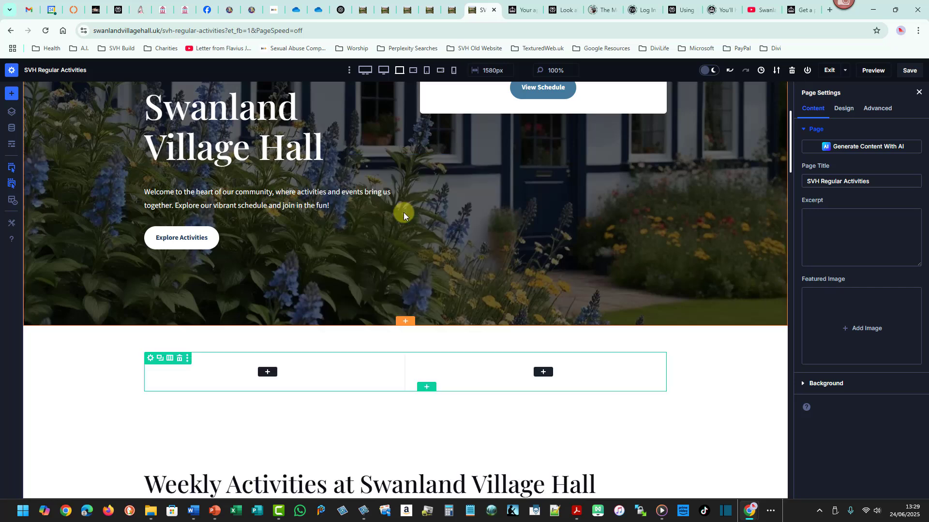
pyautogui.click(382, 432)
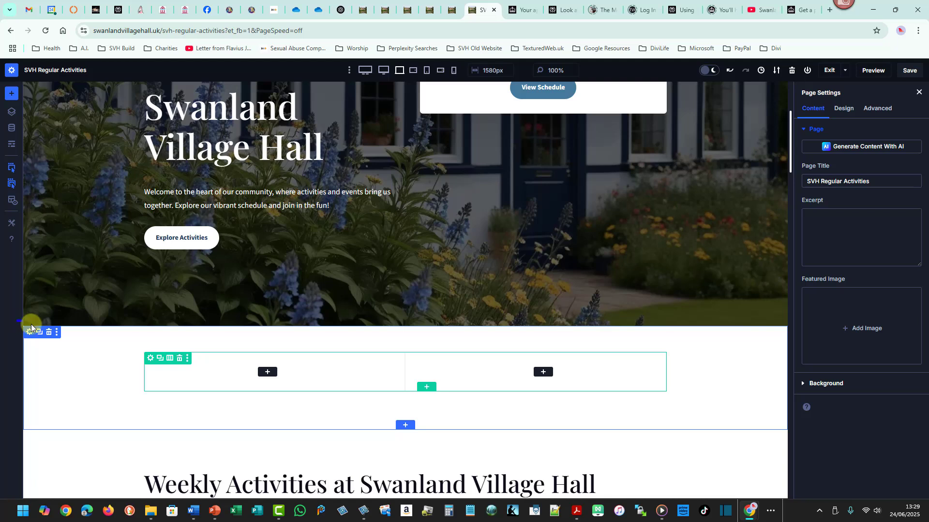
pyautogui.moveTo(31, 324); pyautogui.dragTo(792, 437)
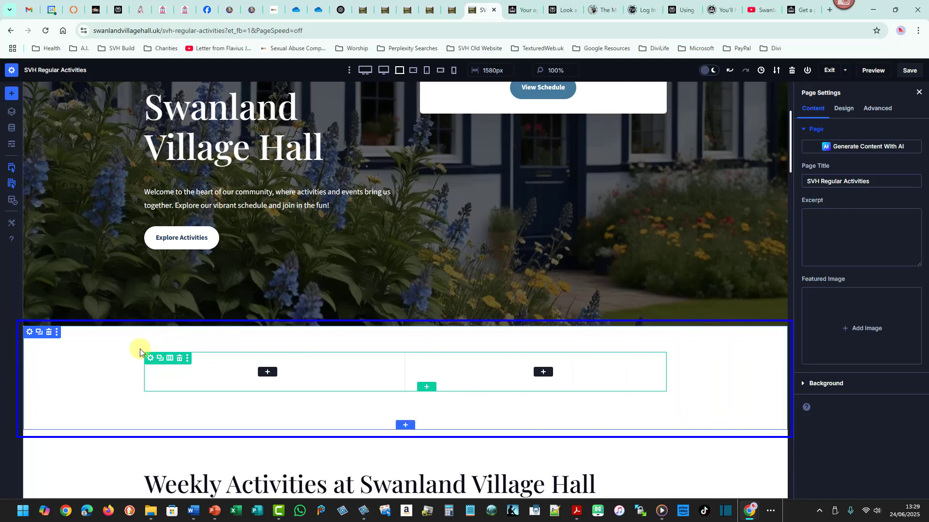
pyautogui.moveTo(143, 350)
pyautogui.mouseDown()
pyautogui.moveTo(559, 379)
pyautogui.moveTo(679, 400)
pyautogui.mouseUp()
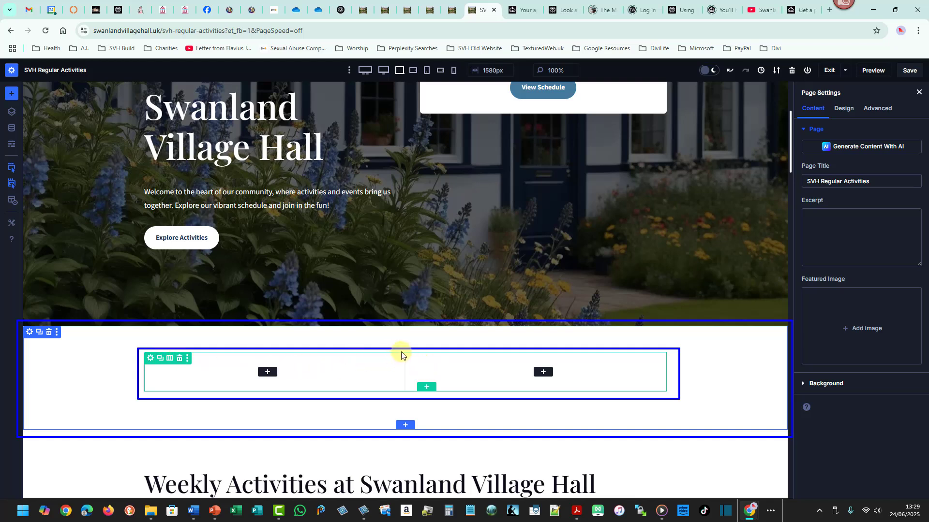
pyautogui.moveTo(400, 352); pyautogui.dragTo(410, 391)
pyautogui.moveTo(254, 363); pyautogui.dragTo(281, 380)
pyautogui.moveTo(531, 365); pyautogui.dragTo(556, 381)
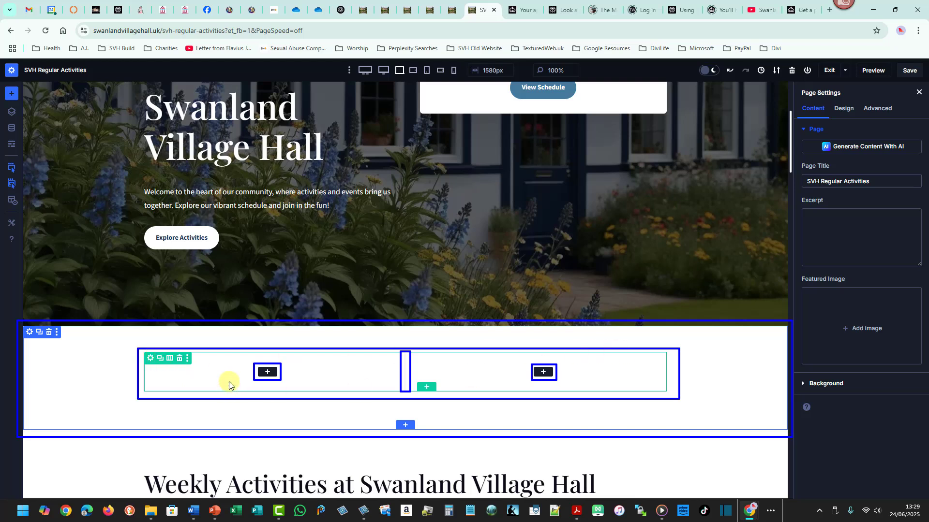
pyautogui.moveTo(229, 381); pyautogui.dragTo(229, 462)
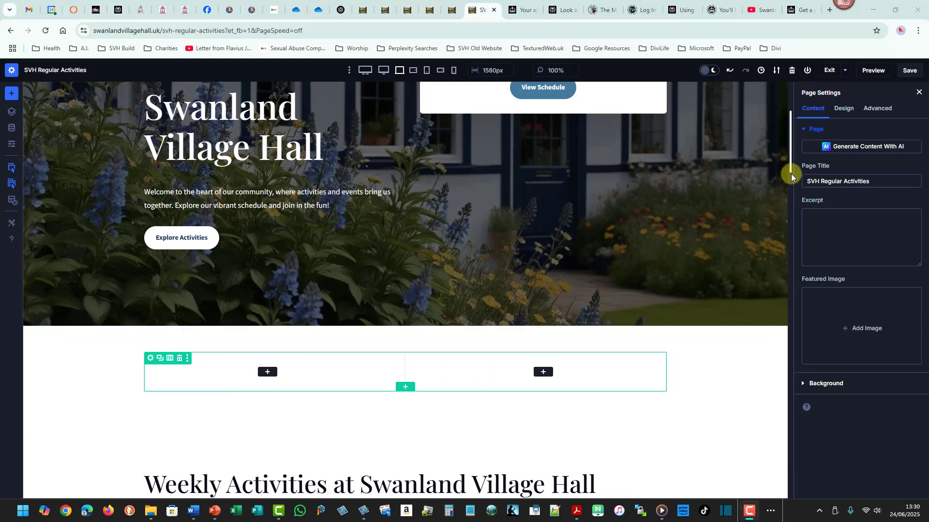
# Open the hero section's settings and expand its Background options.
pyautogui.moveTo(790, 161); pyautogui.dragTo(794, 123)
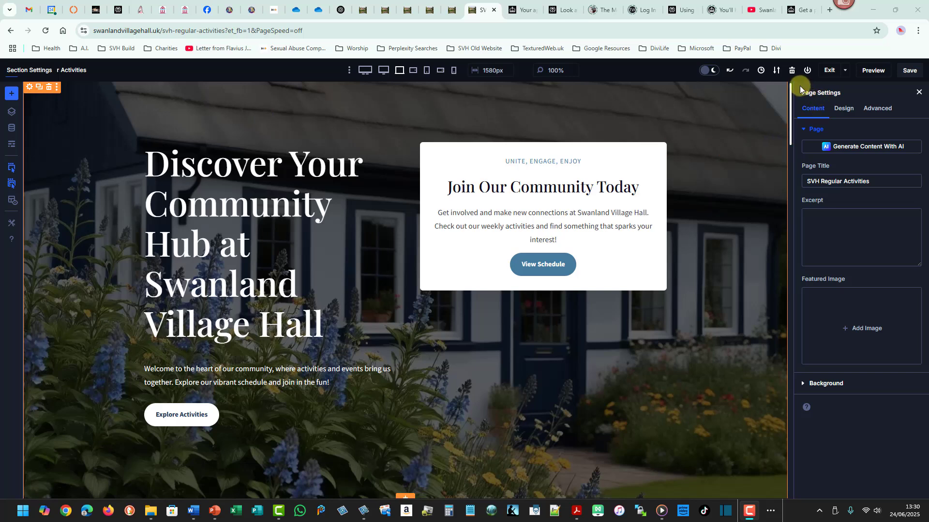
pyautogui.moveTo(800, 86); pyautogui.dragTo(893, 123)
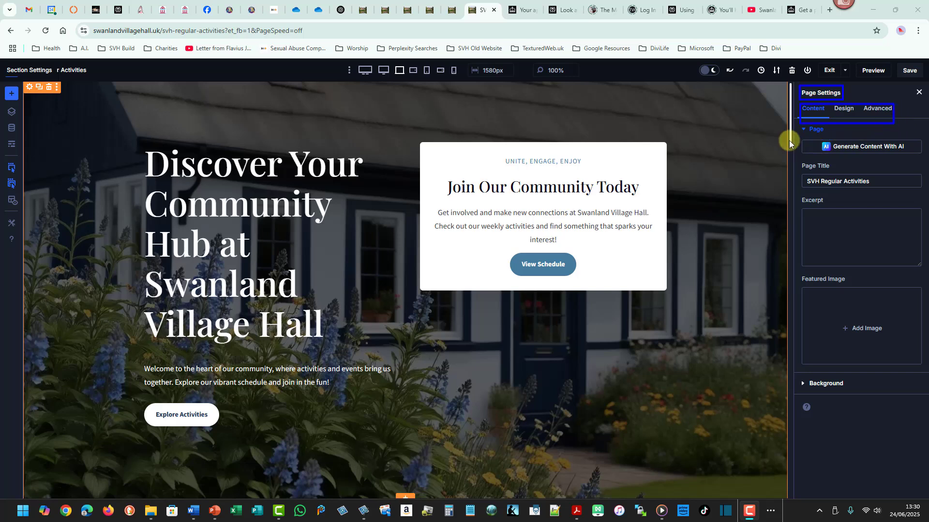
pyautogui.moveTo(798, 134)
pyautogui.mouseDown()
pyautogui.moveTo(864, 371)
pyautogui.moveTo(913, 436)
pyautogui.mouseUp()
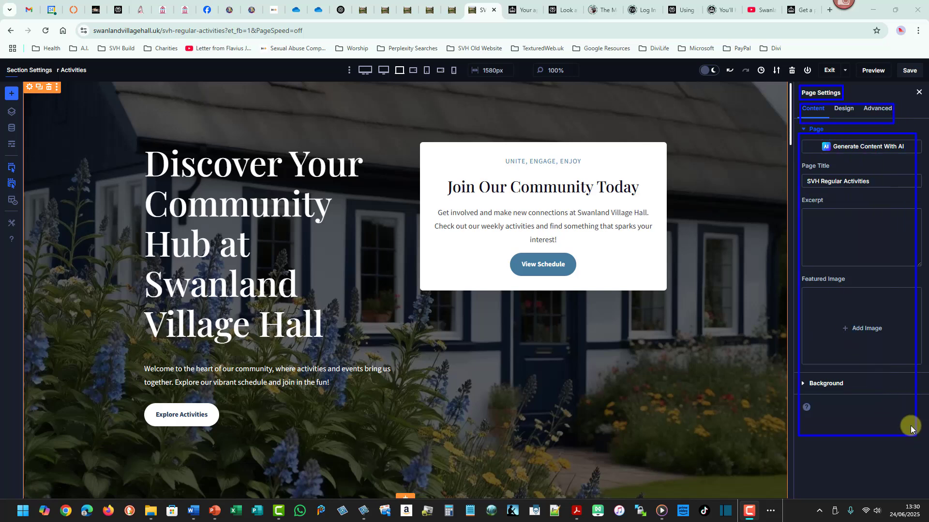
pyautogui.press('Escape')
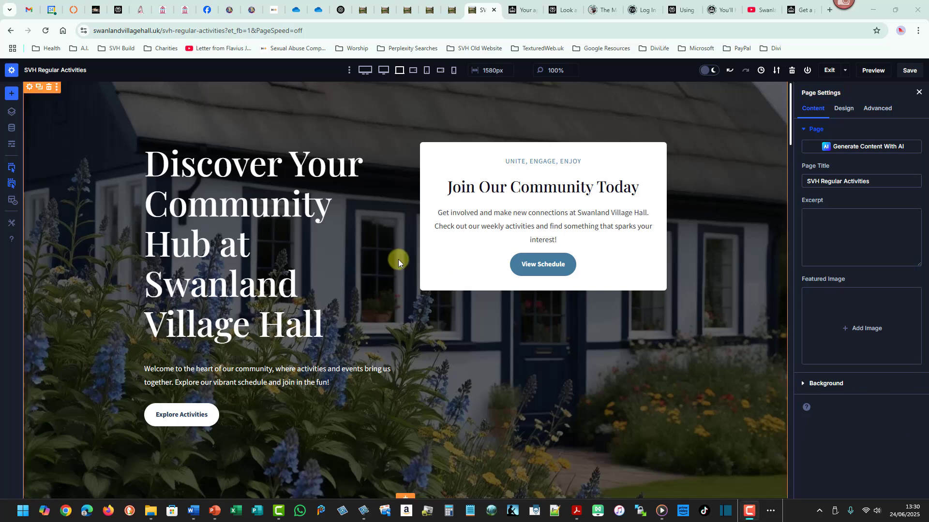
pyautogui.click(28, 88)
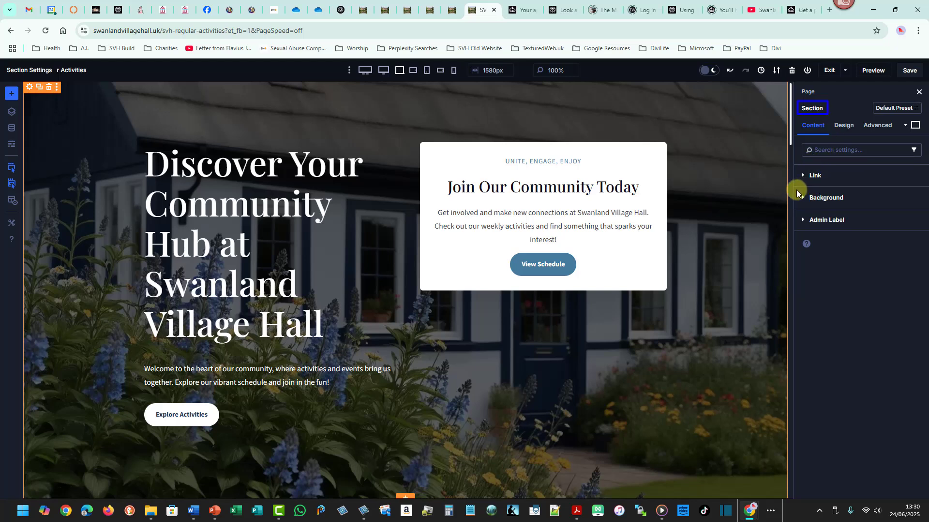
pyautogui.click(832, 202)
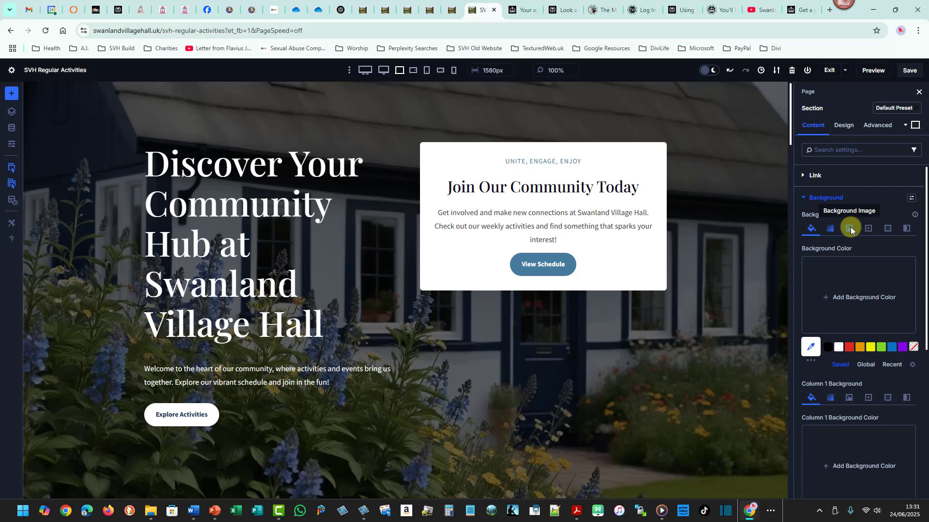
# Browse the hero section's background types: colour, gradient, image, video, pattern and mask.
pyautogui.click(905, 230)
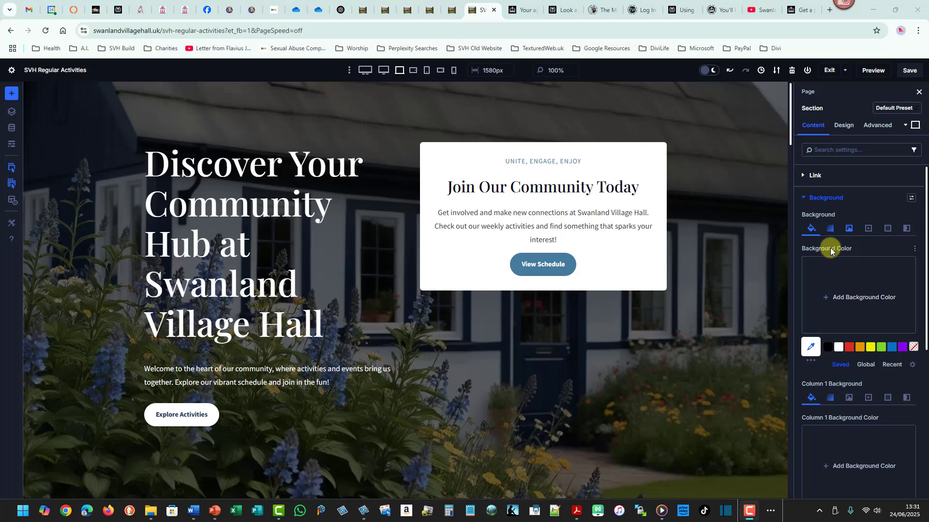
pyautogui.click(830, 229)
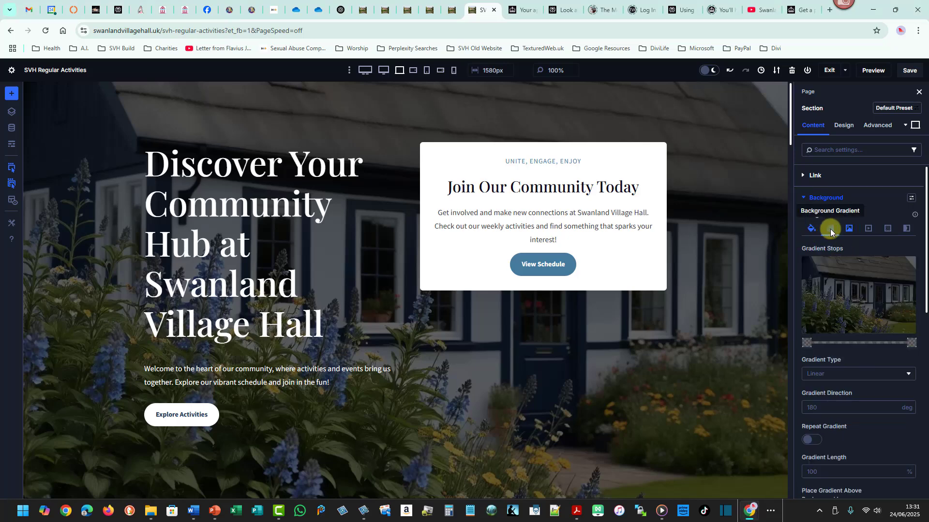
pyautogui.click(848, 229)
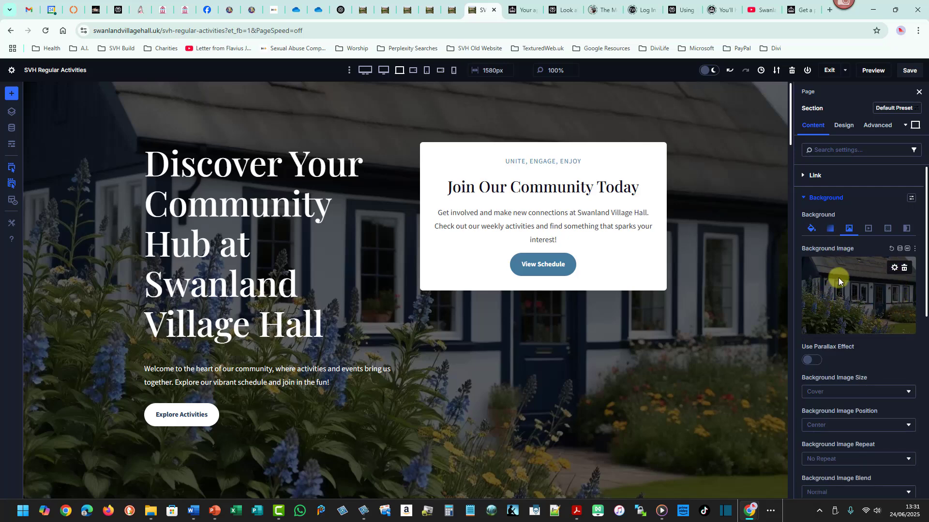
pyautogui.click(869, 229)
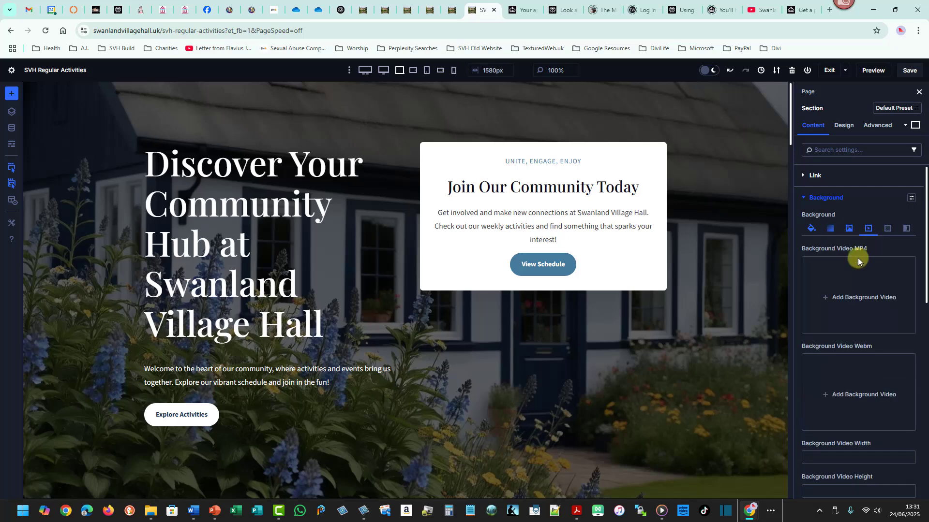
pyautogui.click(888, 229)
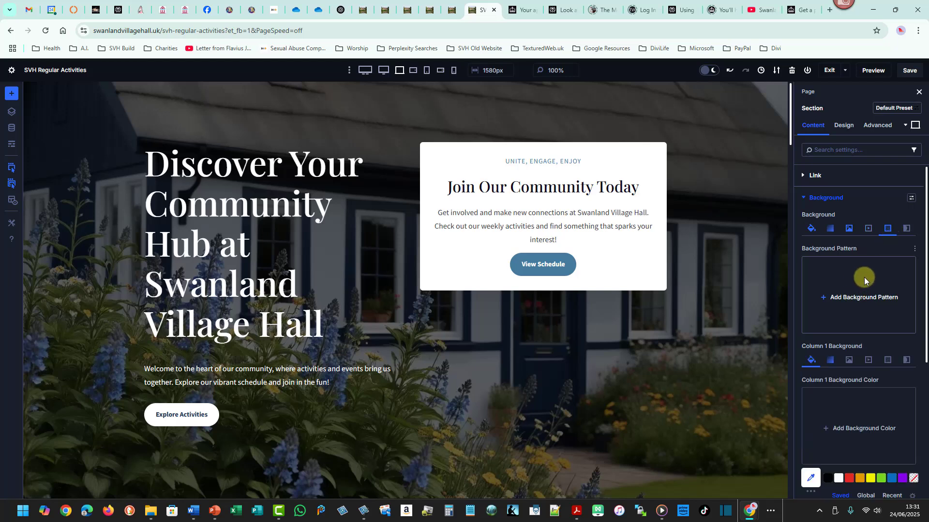
pyautogui.click(905, 230)
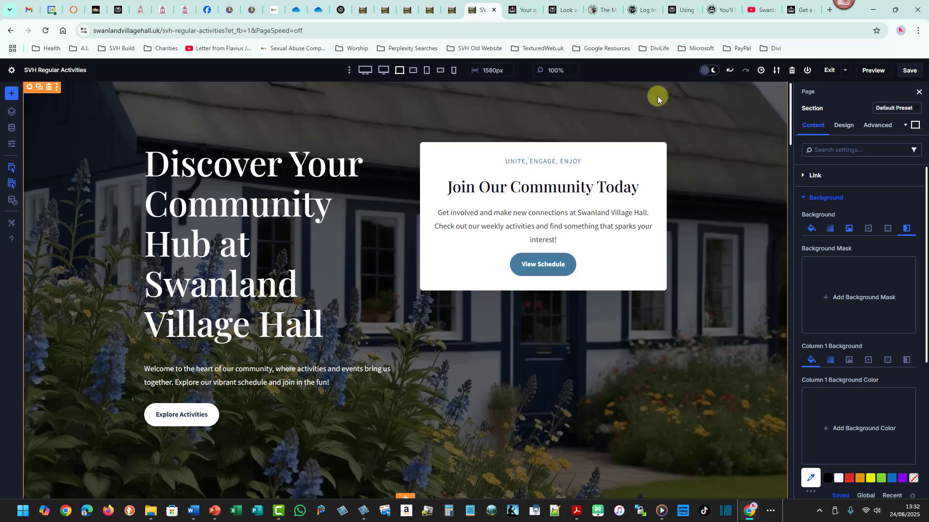
# Add a background mask to the hero section.
pyautogui.click(859, 299)
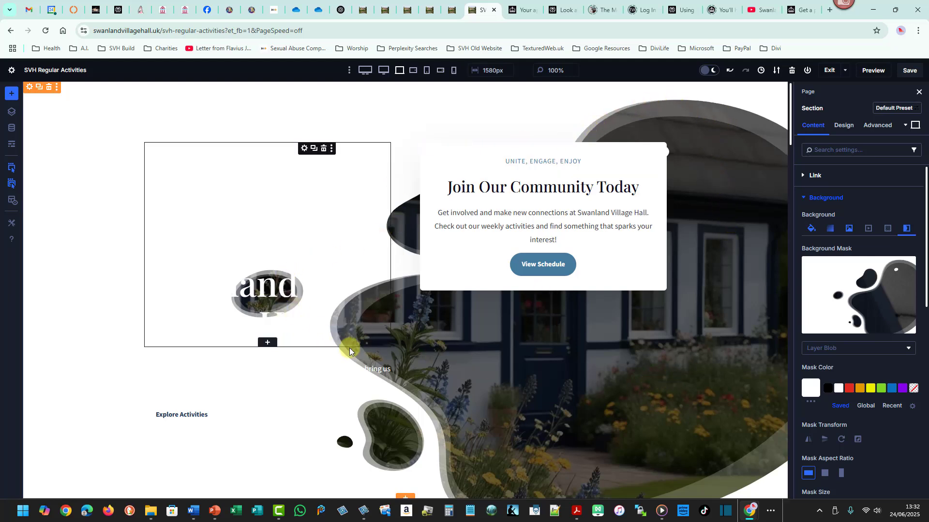
pyautogui.click(817, 350)
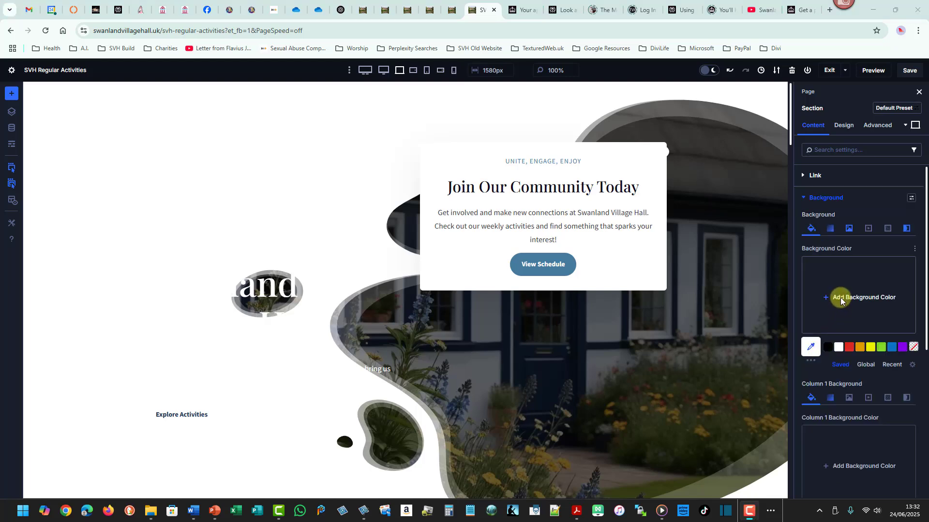
pyautogui.click(907, 230)
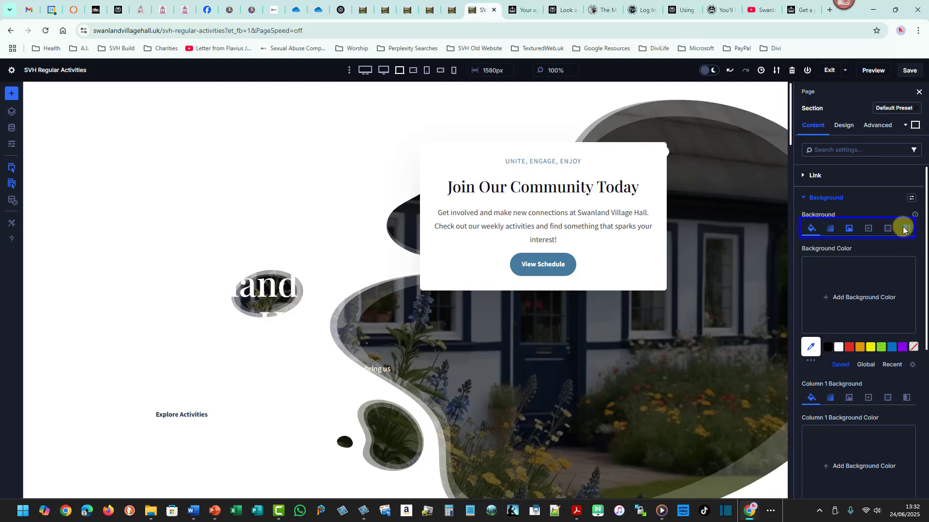
pyautogui.moveTo(900, 222); pyautogui.dragTo(912, 233)
pyautogui.press('Escape')
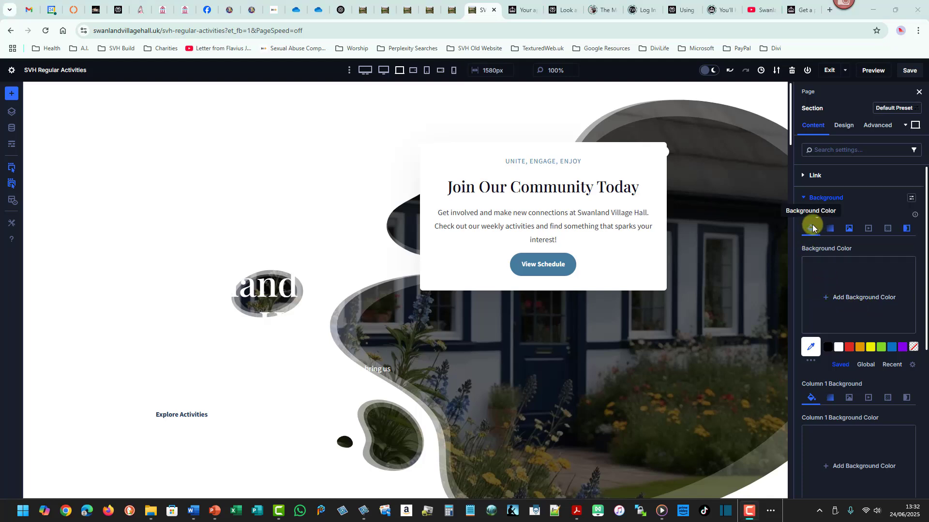
pyautogui.click(906, 229)
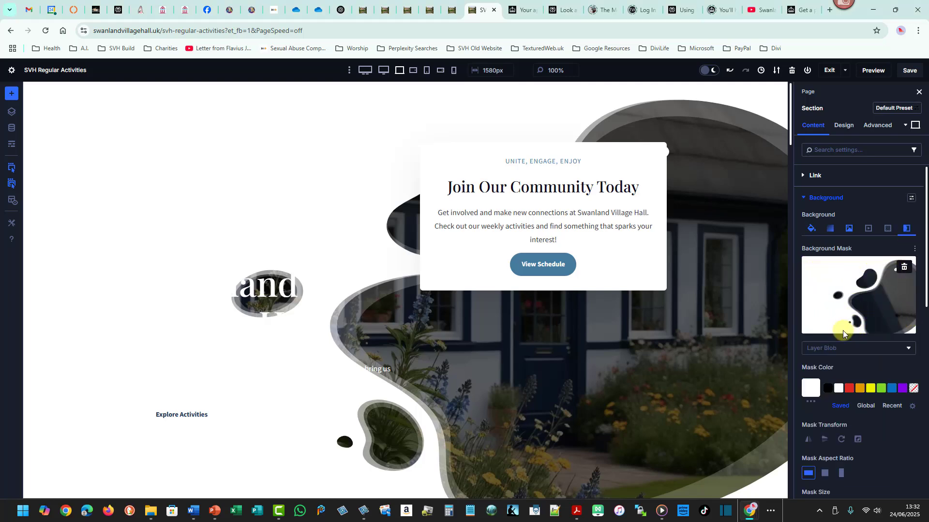
# Change the hero section's background mask style to Paint, trying Arch, Chevrons, Honeycomb and Square Stripes first.
pyautogui.click(906, 346)
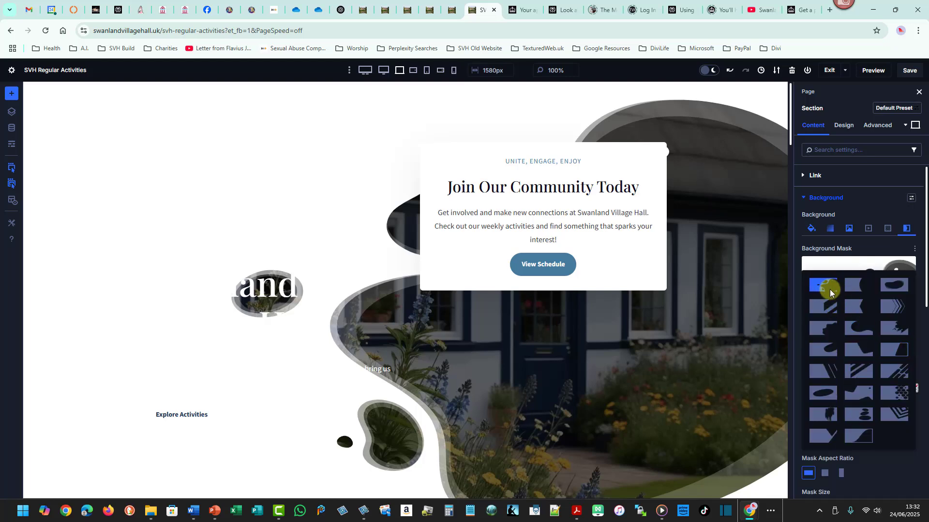
pyautogui.click(852, 286)
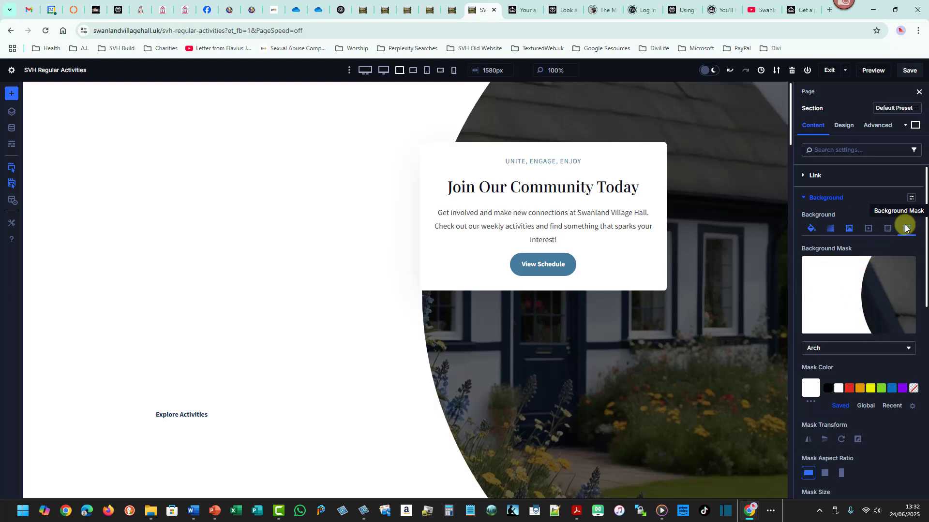
pyautogui.click(902, 347)
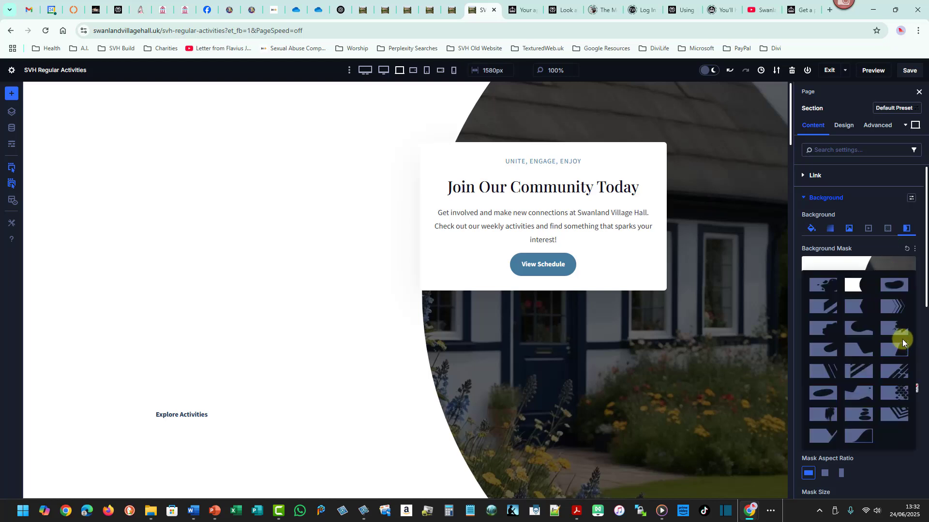
pyautogui.click(897, 305)
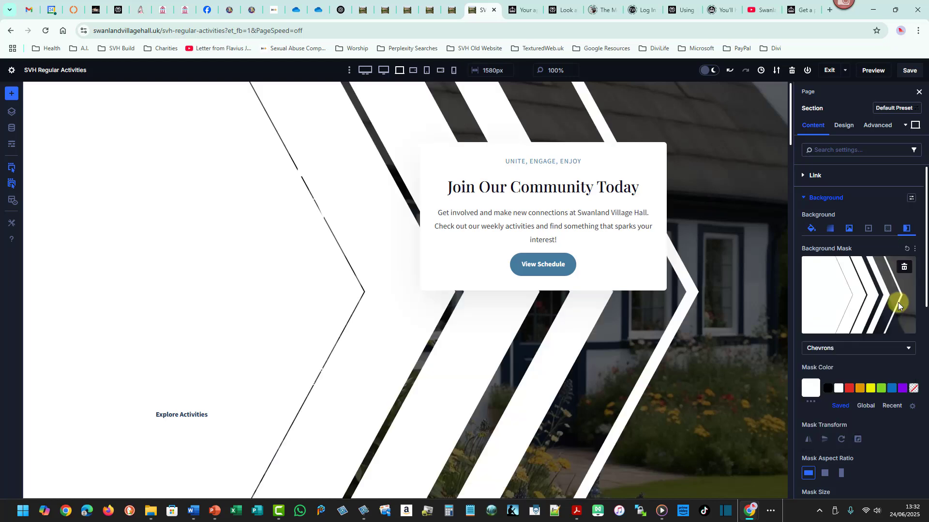
pyautogui.click(898, 349)
pyautogui.click(893, 393)
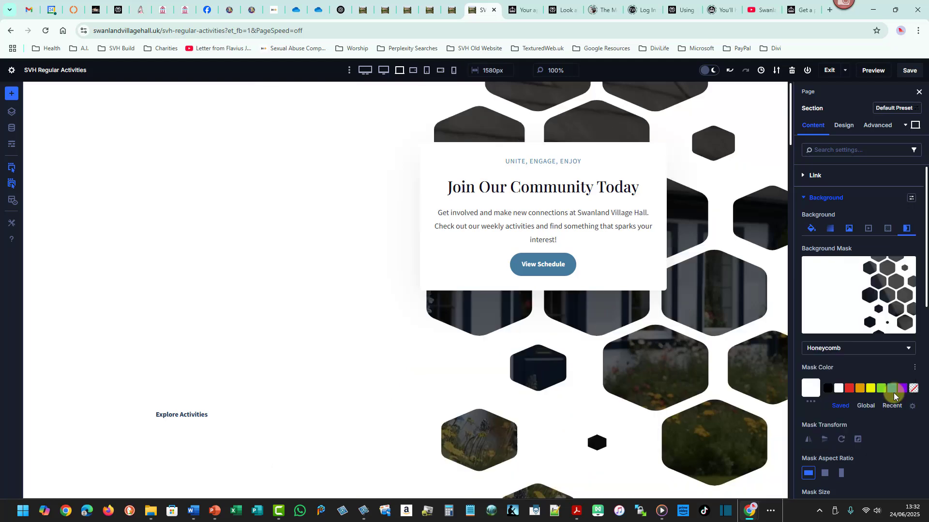
pyautogui.click(908, 349)
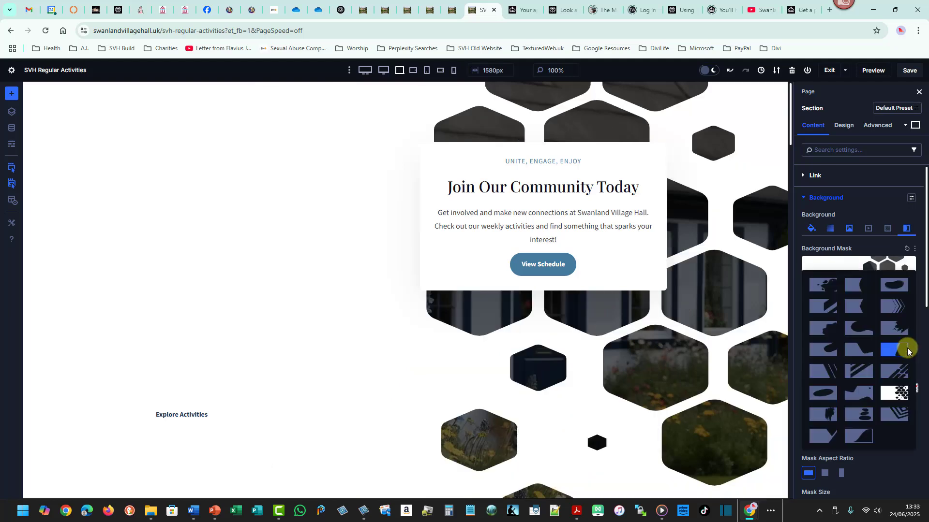
pyautogui.click(891, 413)
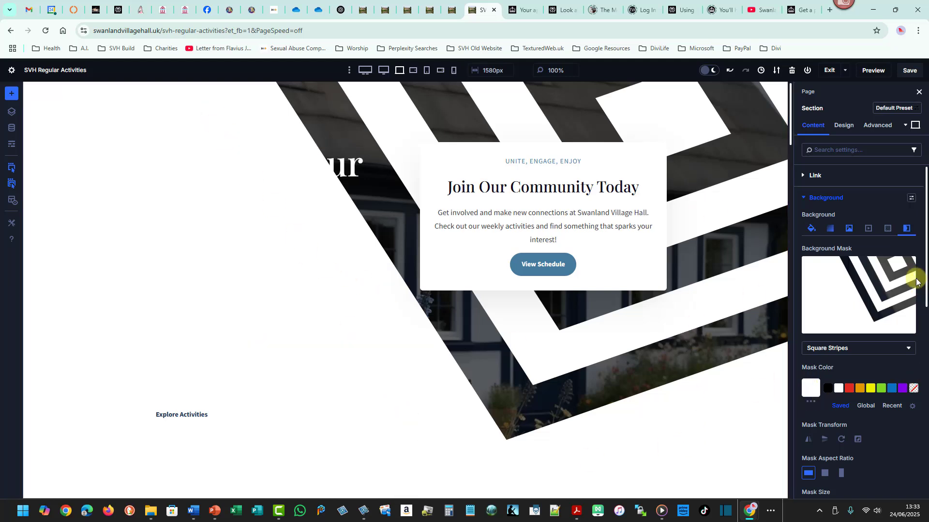
pyautogui.click(909, 349)
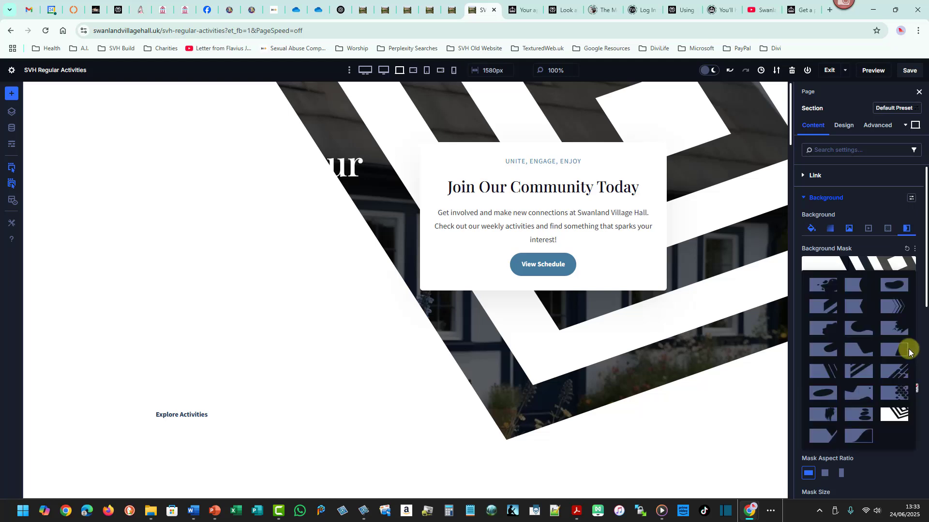
pyautogui.click(820, 416)
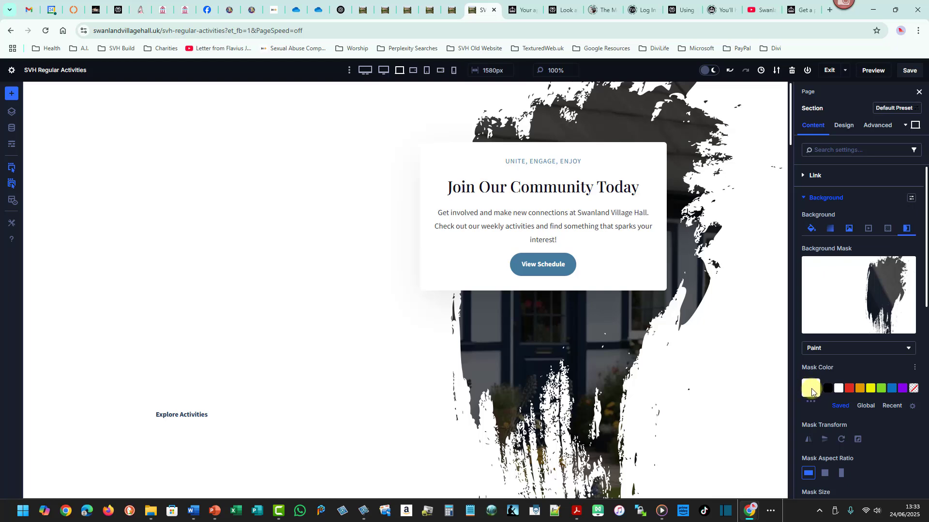
# Open the mask colour palette to view the available swatches, then close it.
pyautogui.click(810, 402)
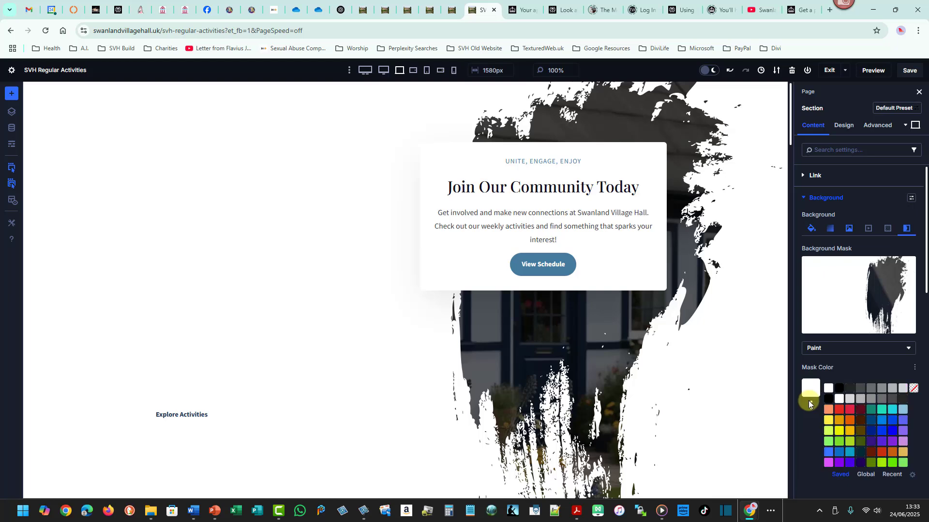
pyautogui.click(810, 405)
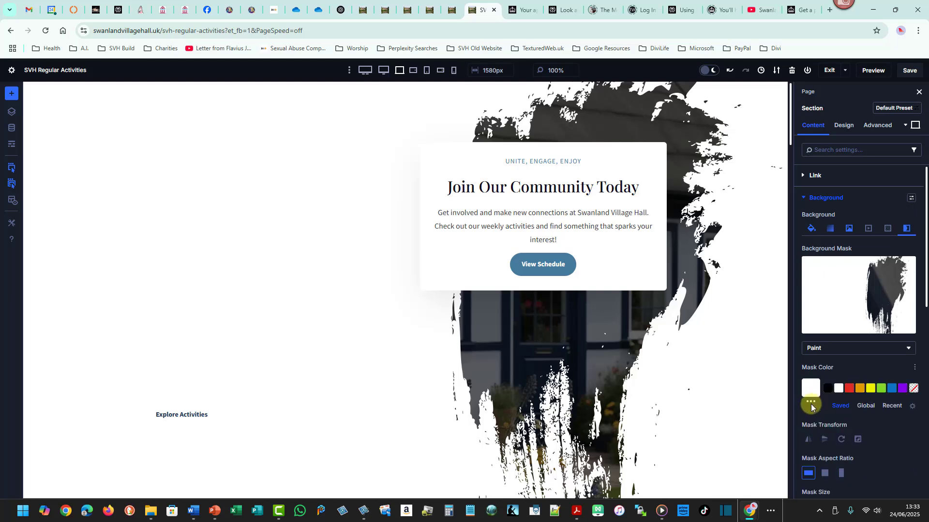
pyautogui.click(810, 405)
pyautogui.click(811, 405)
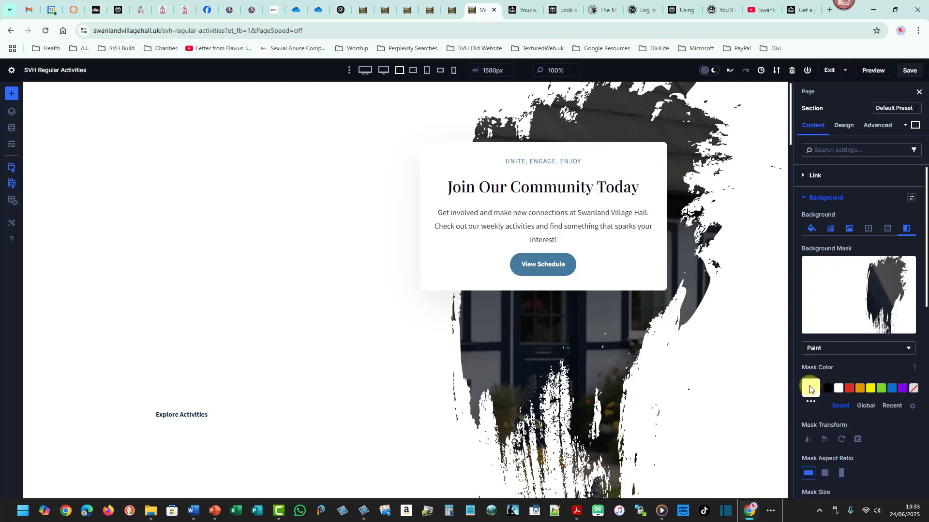
# Lower the mask colour's opacity to about 0.34, then delete the hero section's background mask.
pyautogui.click(811, 389)
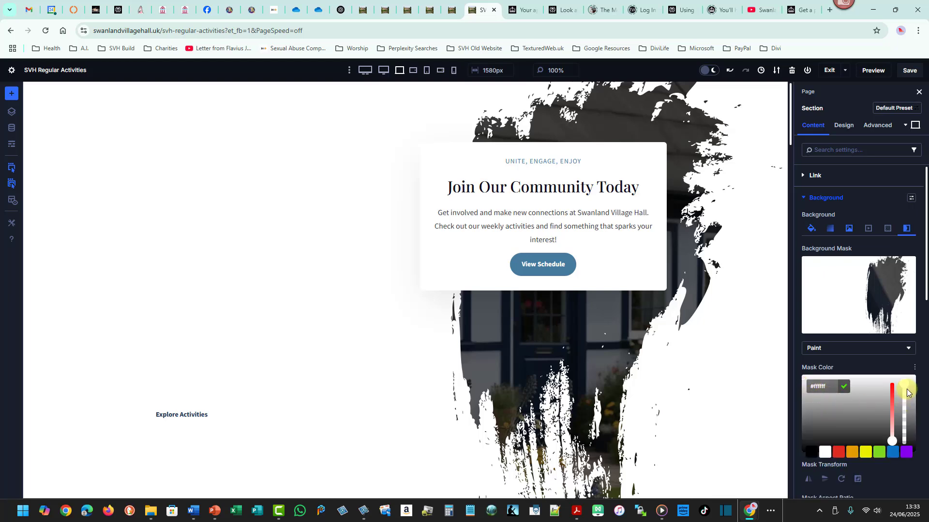
pyautogui.moveTo(907, 393); pyautogui.dragTo(905, 431)
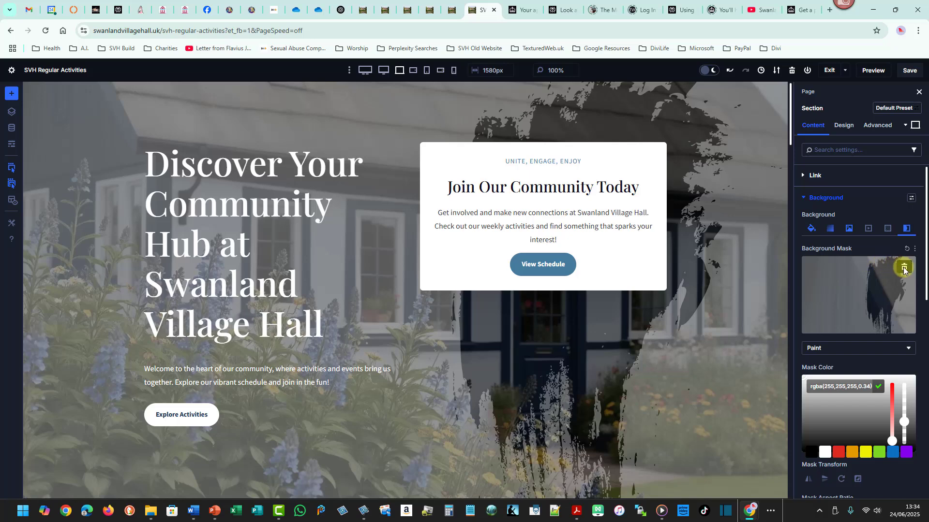
pyautogui.click(903, 267)
# Add a background pattern to the hero section and set the pattern colour's opacity to about 0.73.
pyautogui.click(886, 230)
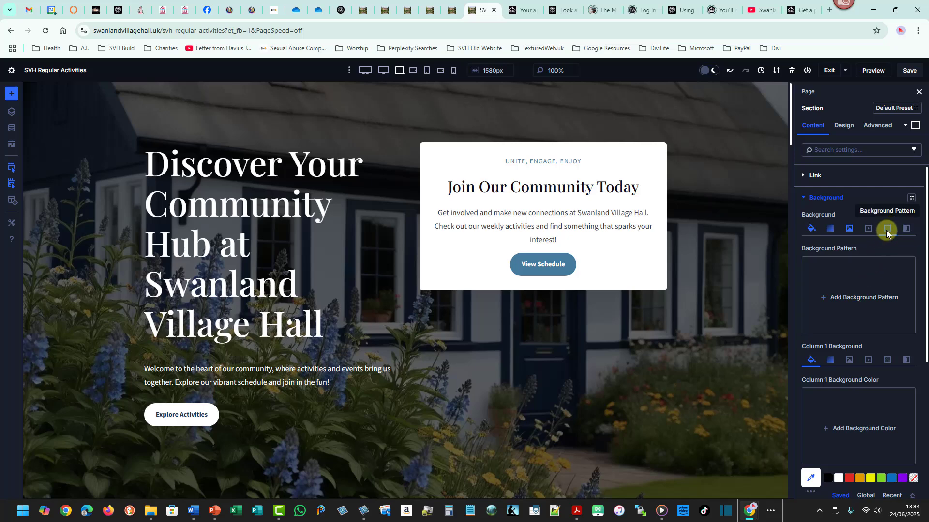
pyautogui.click(852, 298)
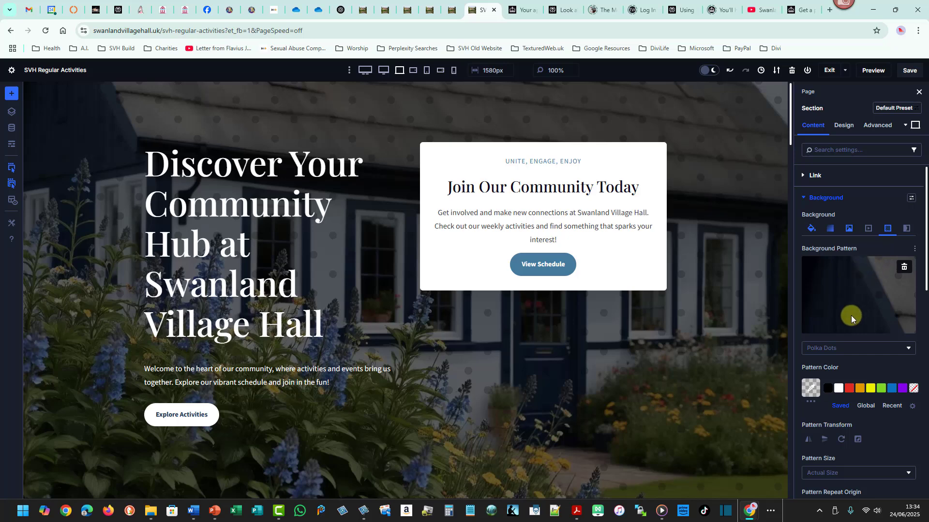
pyautogui.click(811, 387)
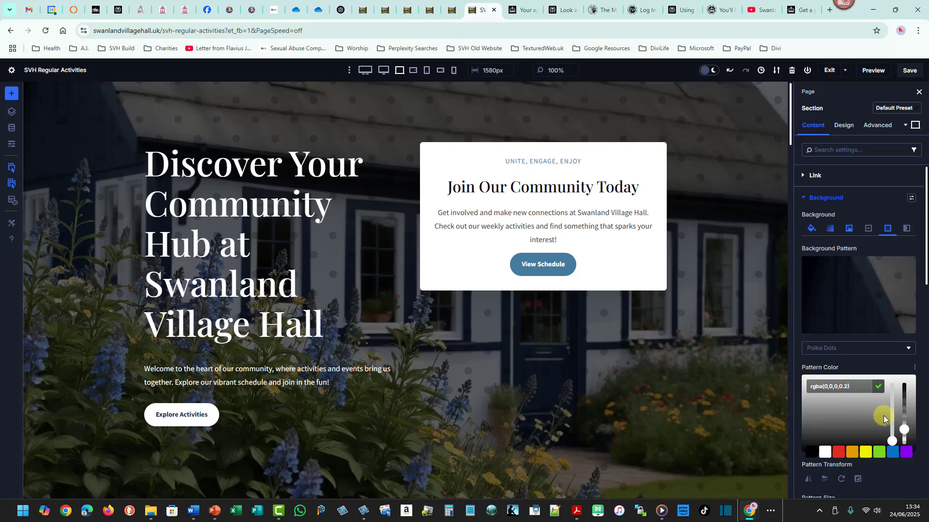
pyautogui.moveTo(906, 432); pyautogui.dragTo(910, 409)
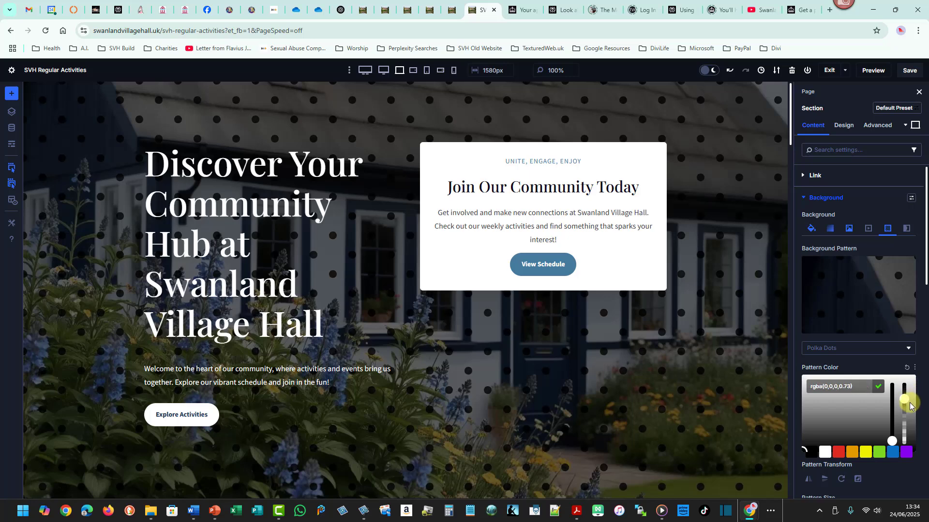
# Change the pattern colour to red, then to dark blue from the extended colour palette.
pyautogui.click(828, 454)
pyautogui.click(839, 452)
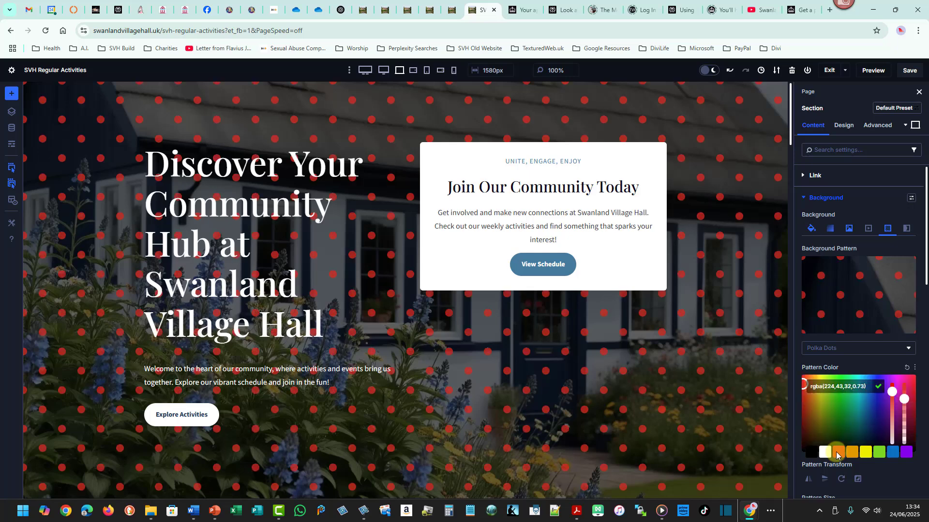
pyautogui.moveTo(925, 274); pyautogui.dragTo(926, 279)
pyautogui.click(811, 391)
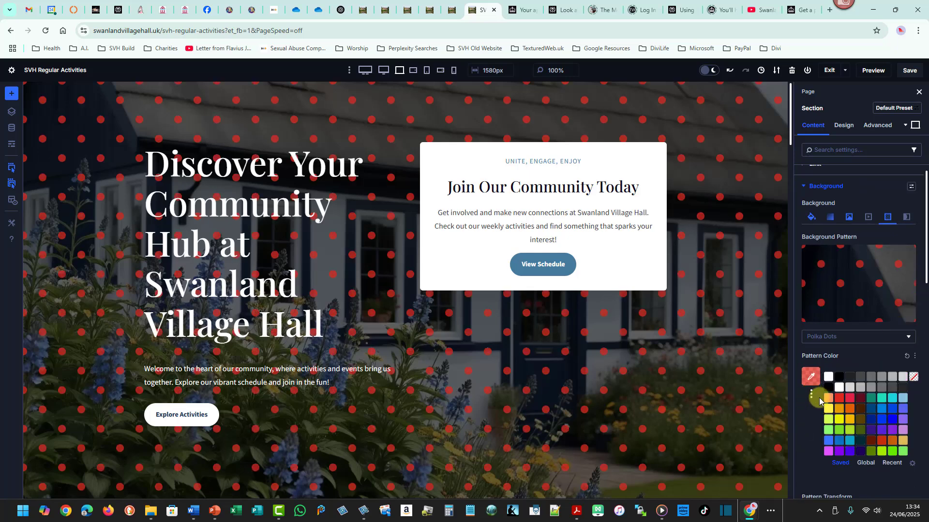
pyautogui.click(872, 421)
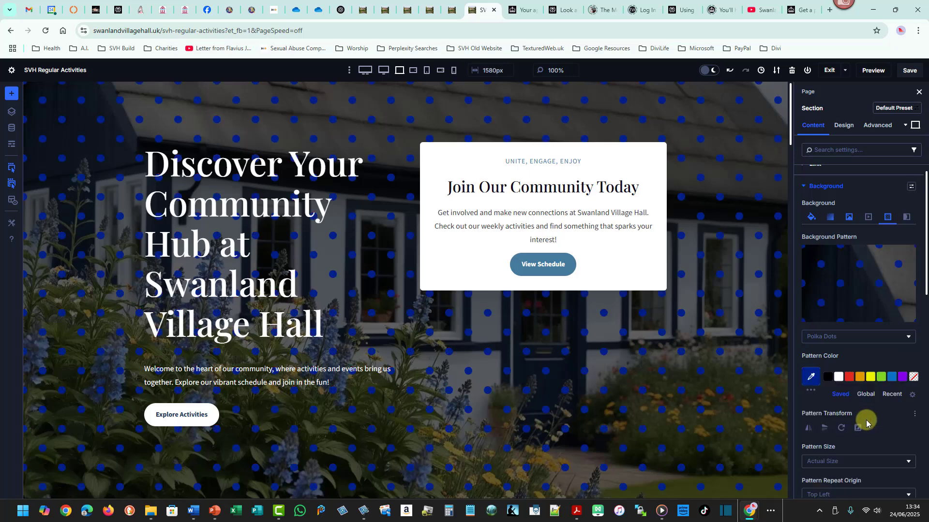
# Switch the pattern style to Inverted Chevrons 2 and set its colour to white at about 0.08 opacity.
pyautogui.click(891, 336)
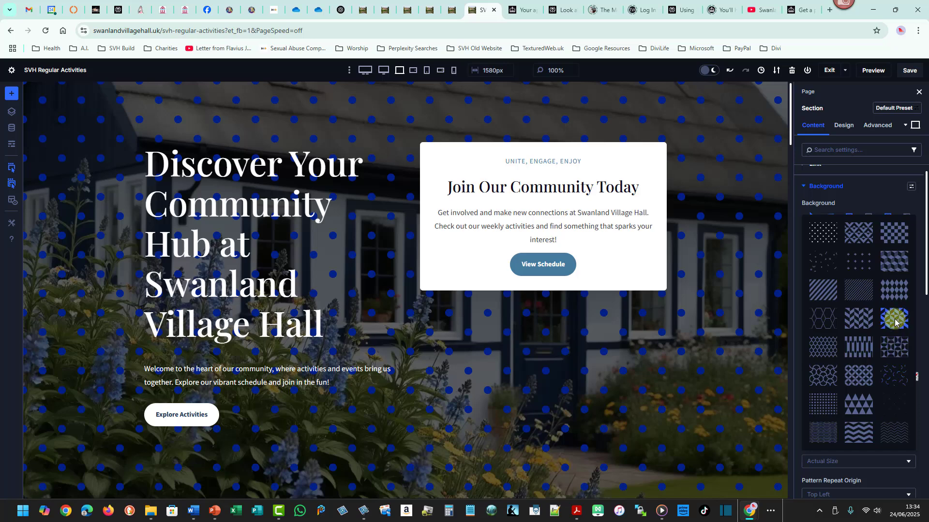
pyautogui.click(894, 319)
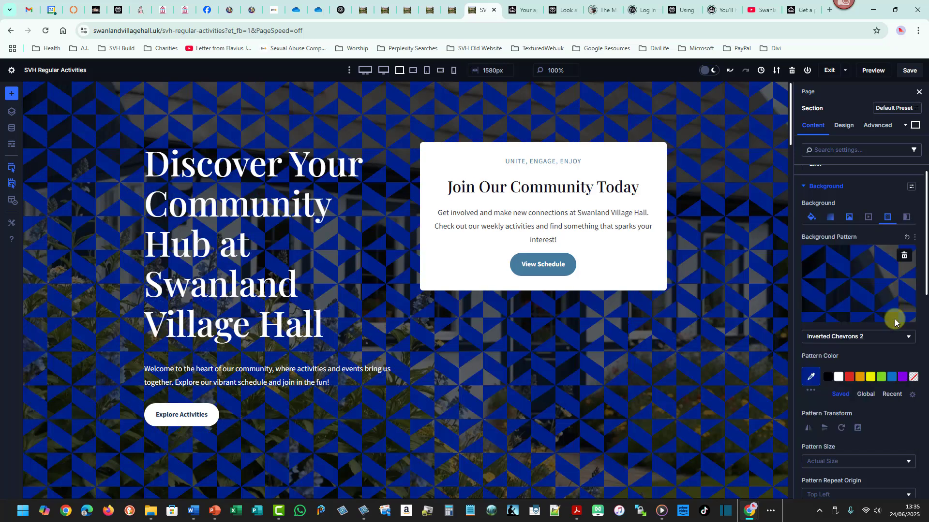
pyautogui.click(828, 377)
pyautogui.click(838, 377)
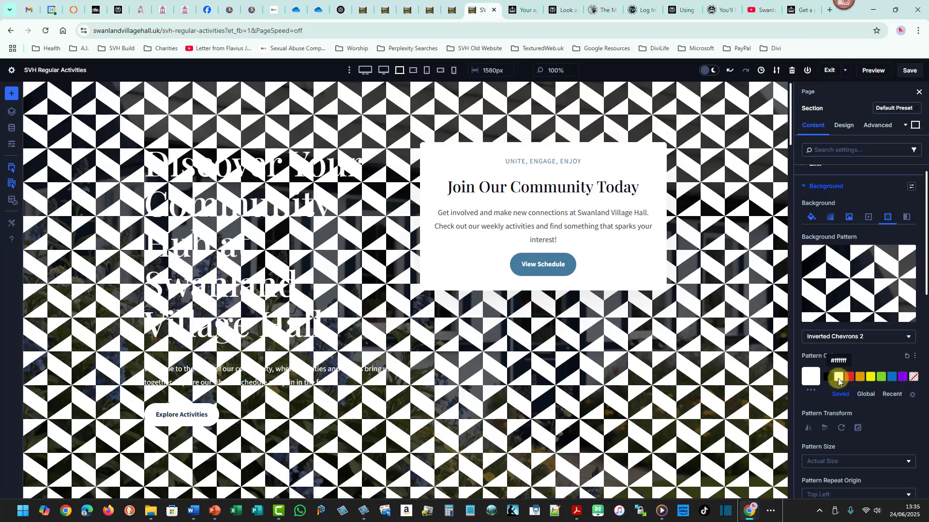
pyautogui.click(812, 378)
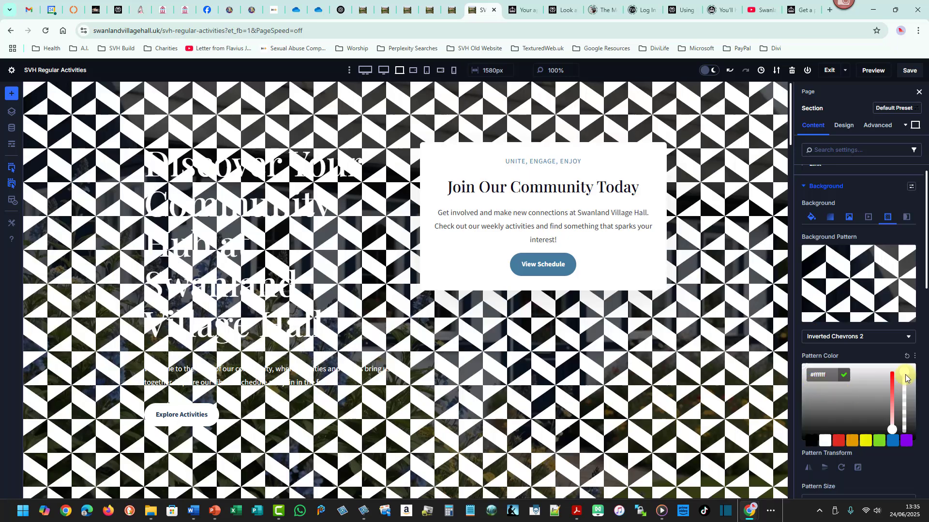
pyautogui.moveTo(904, 376); pyautogui.dragTo(905, 435)
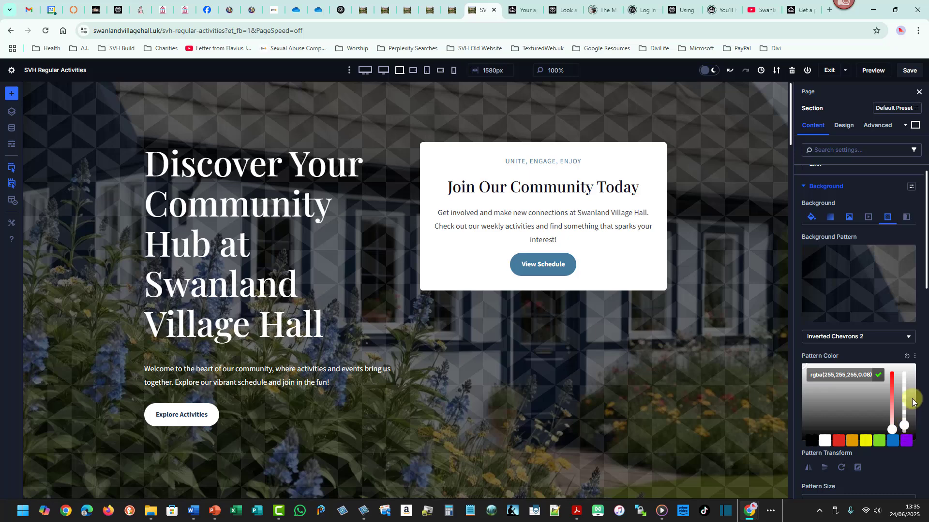
pyautogui.click(917, 339)
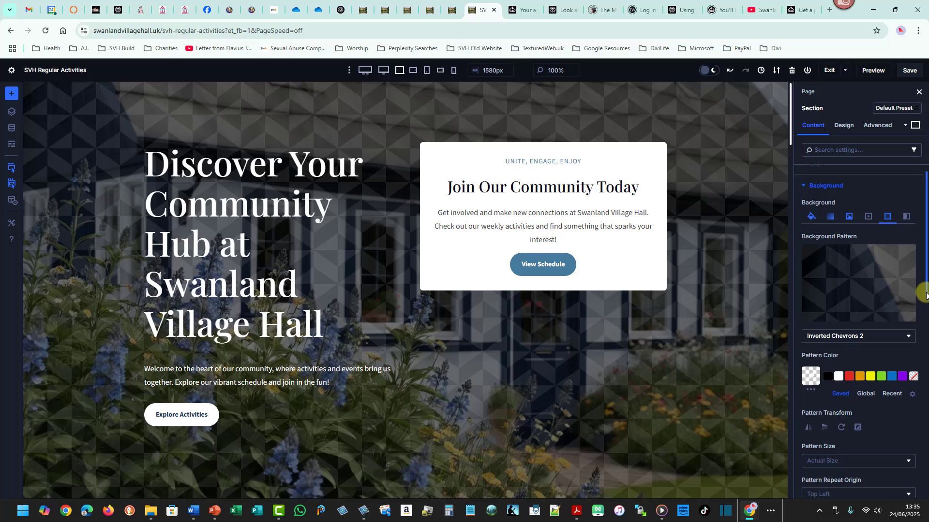
# Set the pattern size to Stretch to Fill, then change it to Fit.
pyautogui.moveTo(923, 292); pyautogui.dragTo(917, 342)
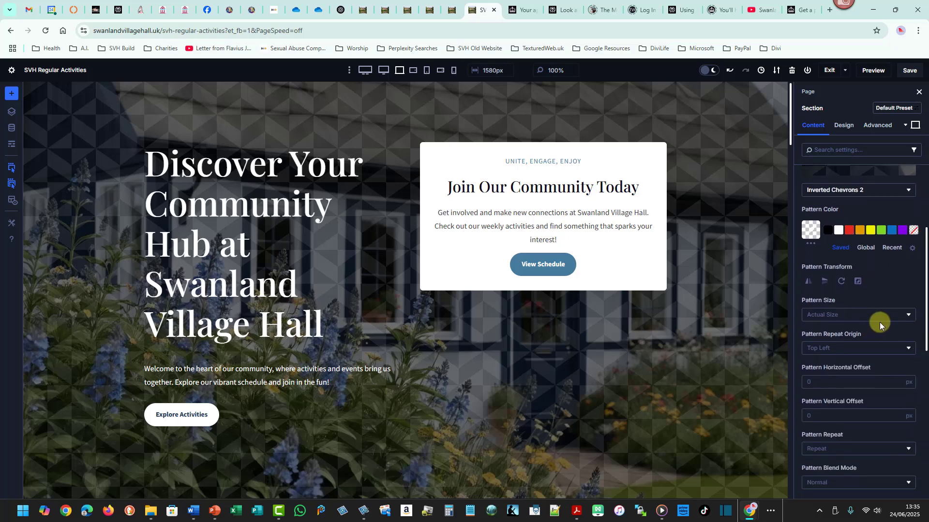
pyautogui.click(909, 316)
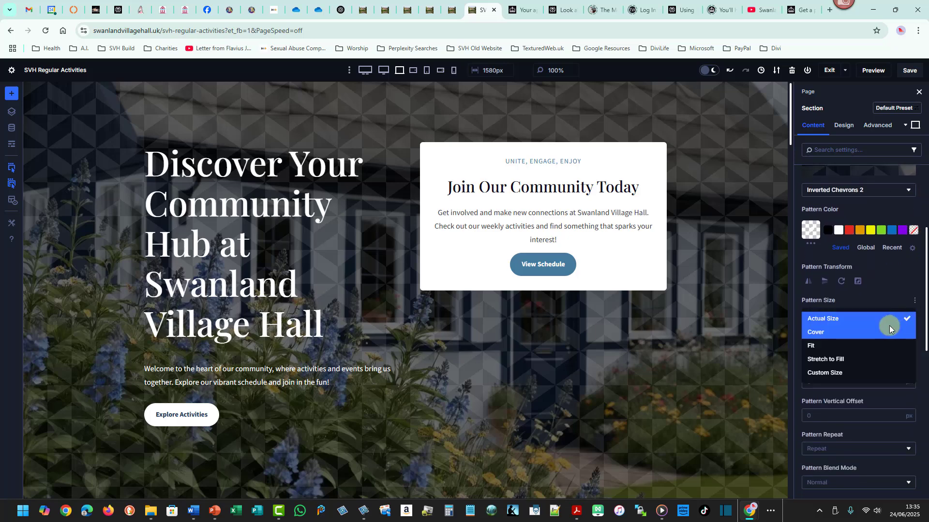
pyautogui.click(853, 359)
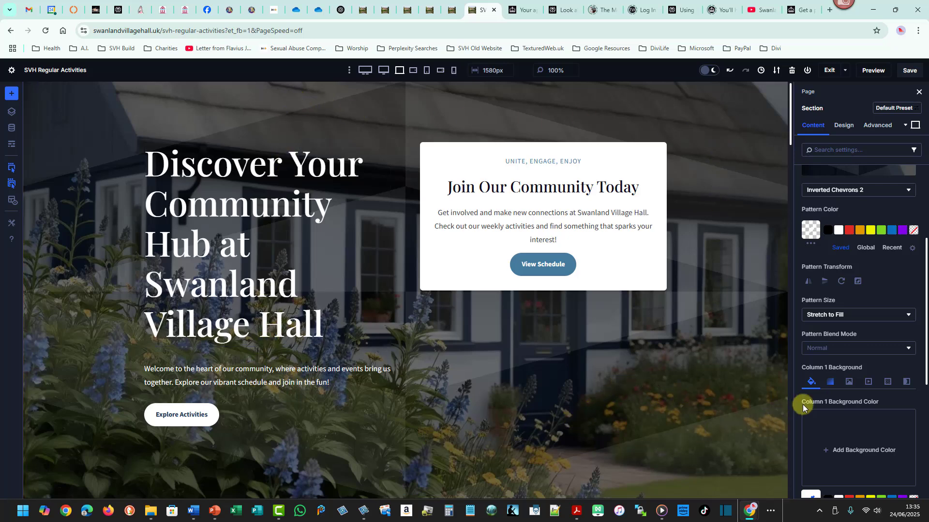
pyautogui.click(908, 316)
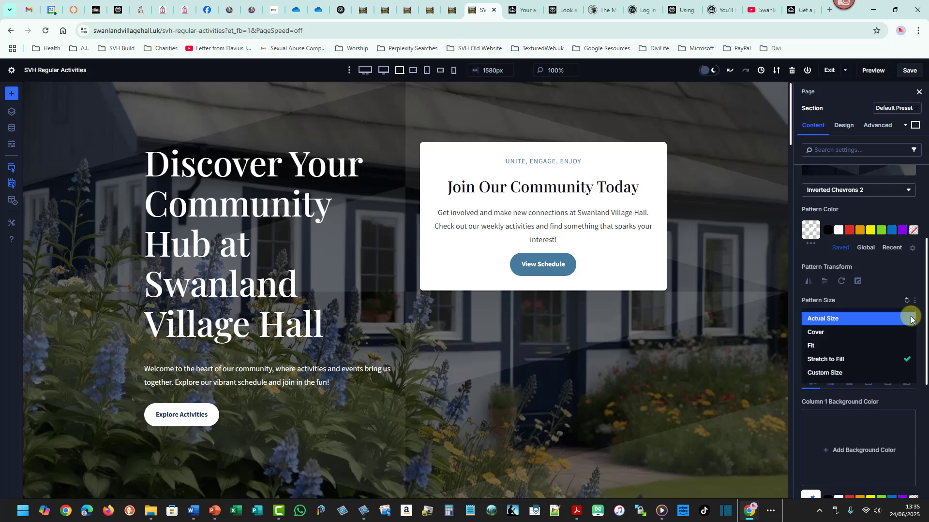
pyautogui.click(892, 347)
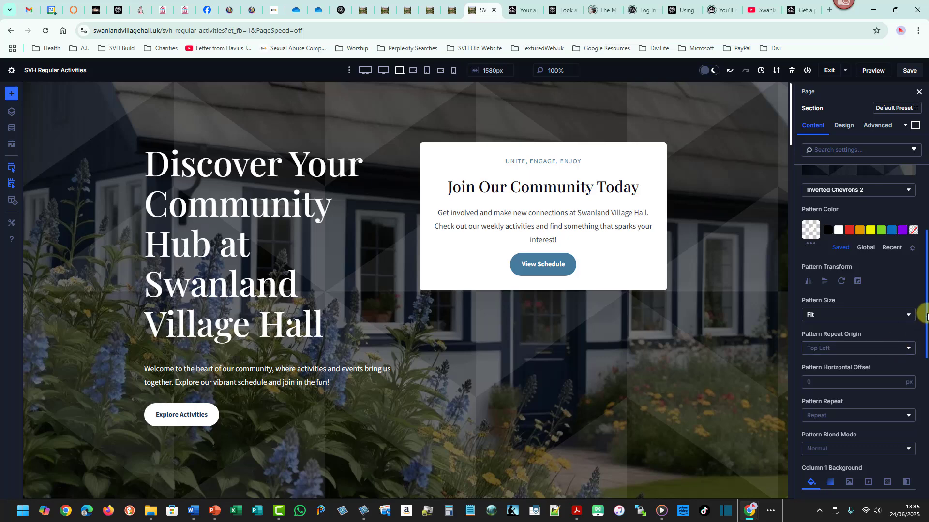
# Delete the hero section's background pattern.
pyautogui.scroll(3, 863, 252)
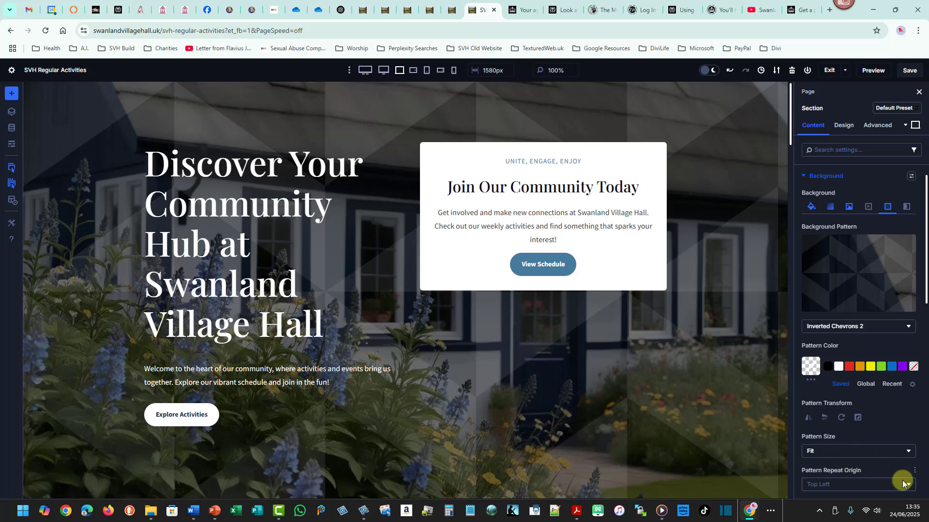
pyautogui.moveTo(925, 292)
pyautogui.mouseDown()
pyautogui.moveTo(924, 359)
pyautogui.moveTo(925, 286)
pyautogui.mouseUp()
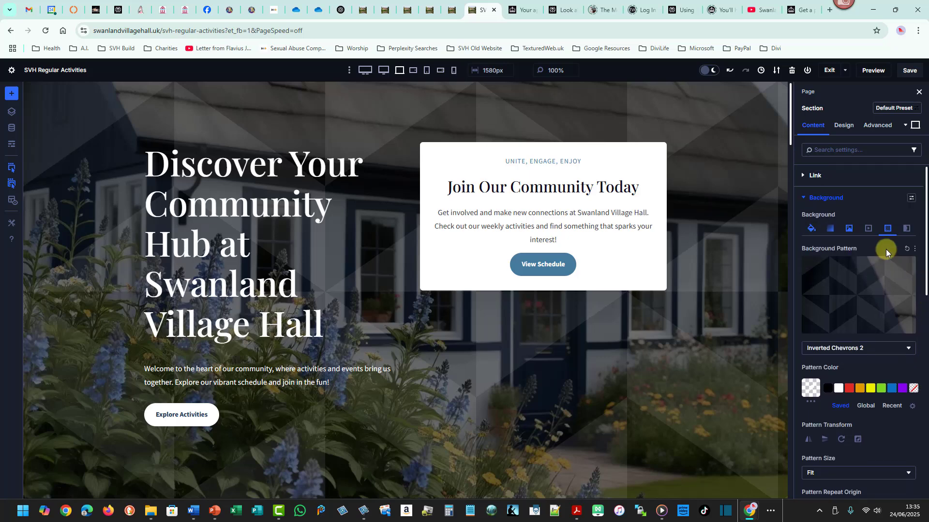
pyautogui.click(899, 267)
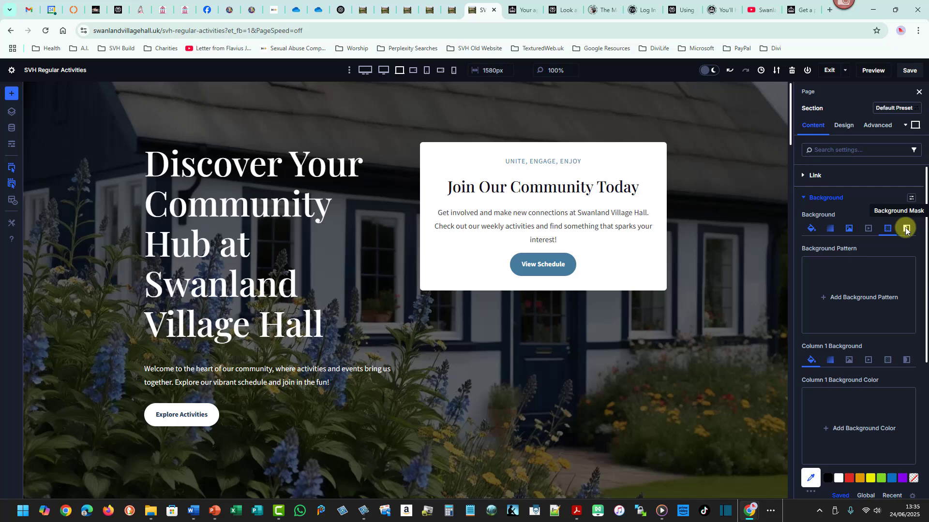
# Review the section's background image, gradient and colour settings.
pyautogui.click(849, 229)
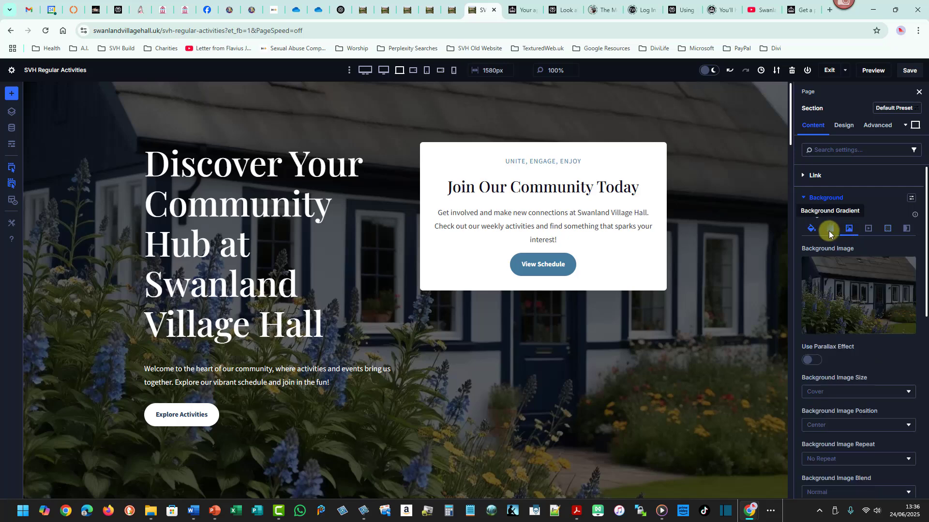
pyautogui.click(828, 230)
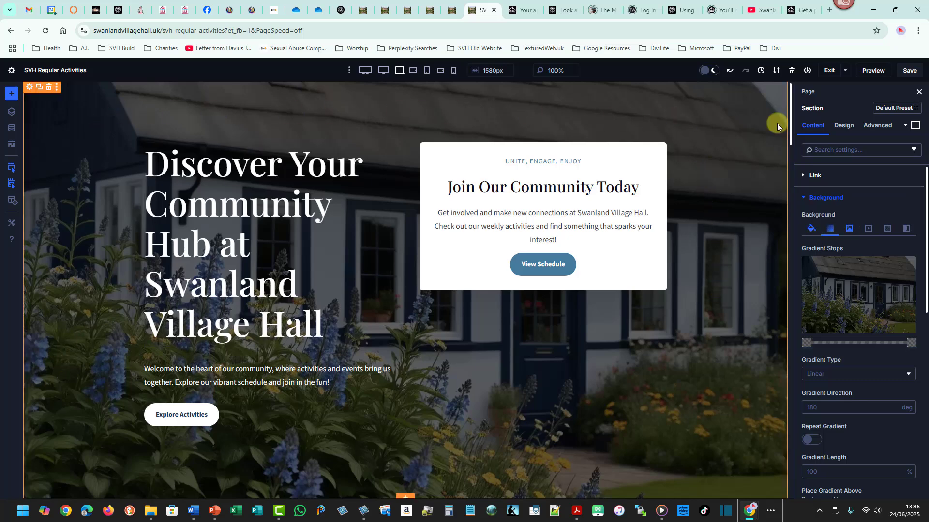
pyautogui.click(807, 229)
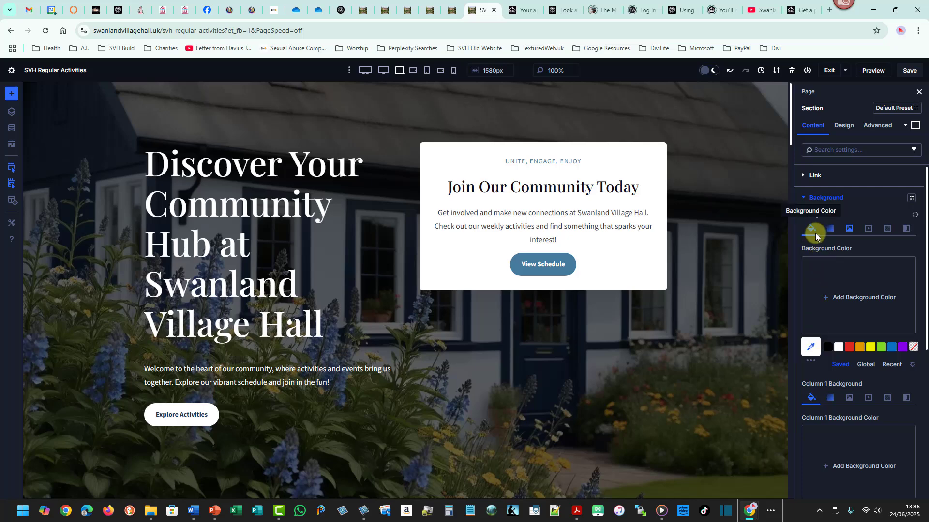
# Set the first gradient stop's colour opacity to about 0.87.
pyautogui.click(830, 229)
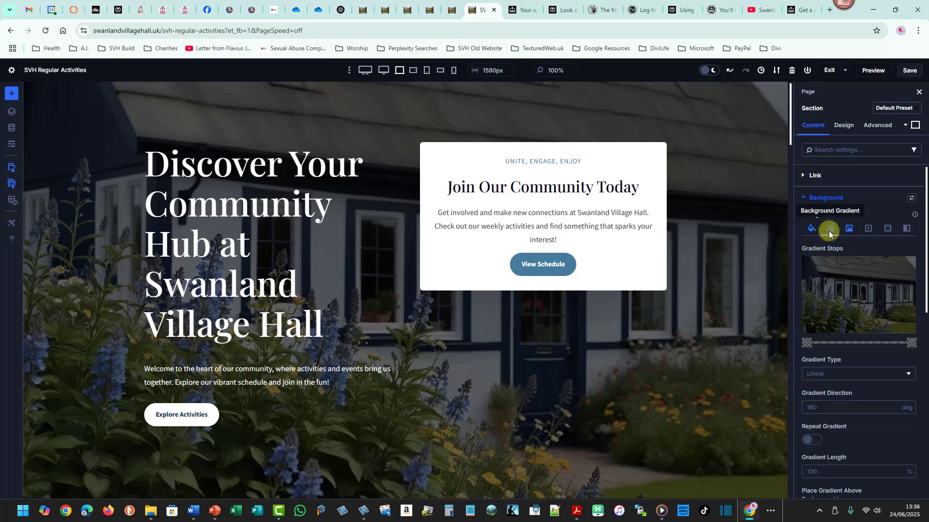
pyautogui.click(808, 343)
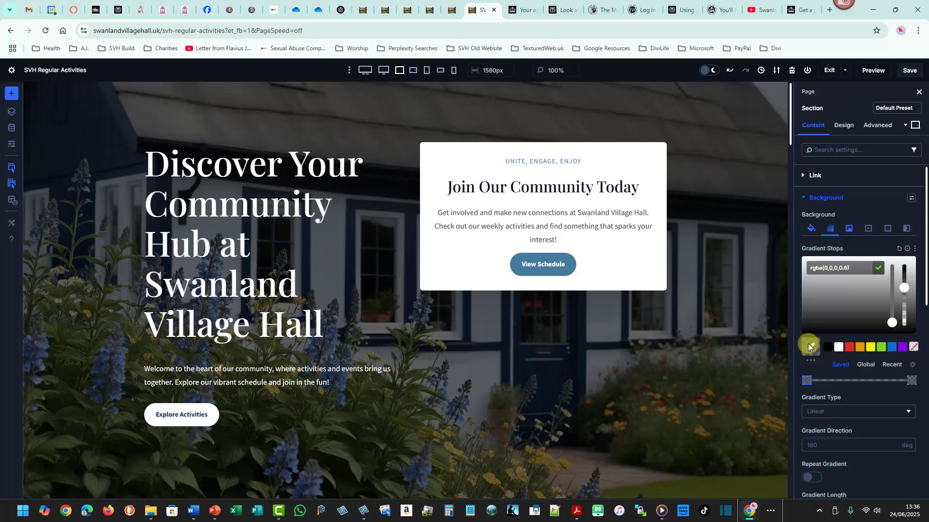
pyautogui.moveTo(905, 290); pyautogui.dragTo(907, 283)
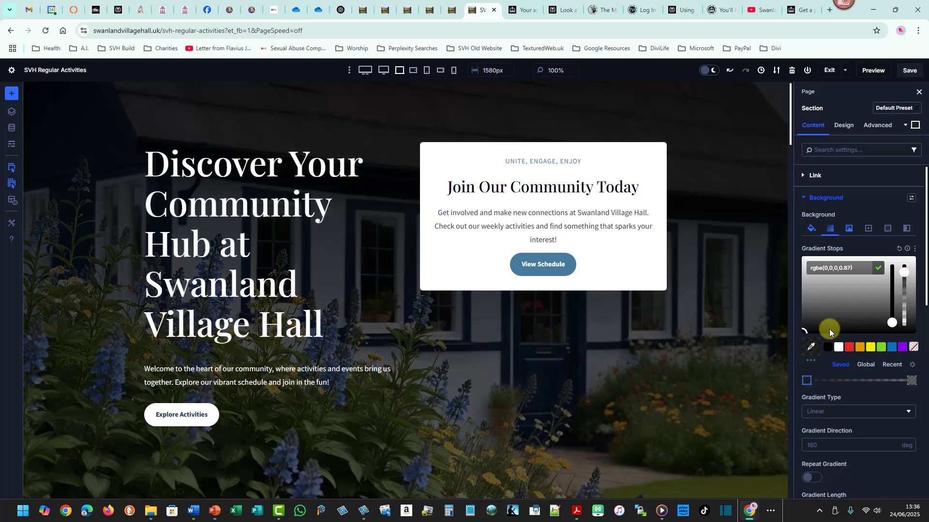
# Set the second gradient stop's colour opacity to about 0.48.
pyautogui.click(911, 382)
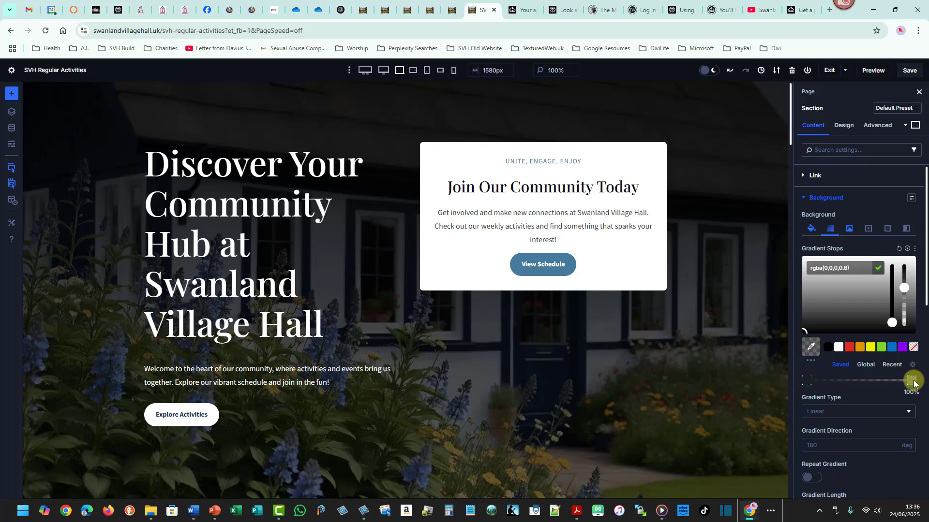
pyautogui.click(904, 290)
pyautogui.moveTo(904, 295); pyautogui.dragTo(903, 302)
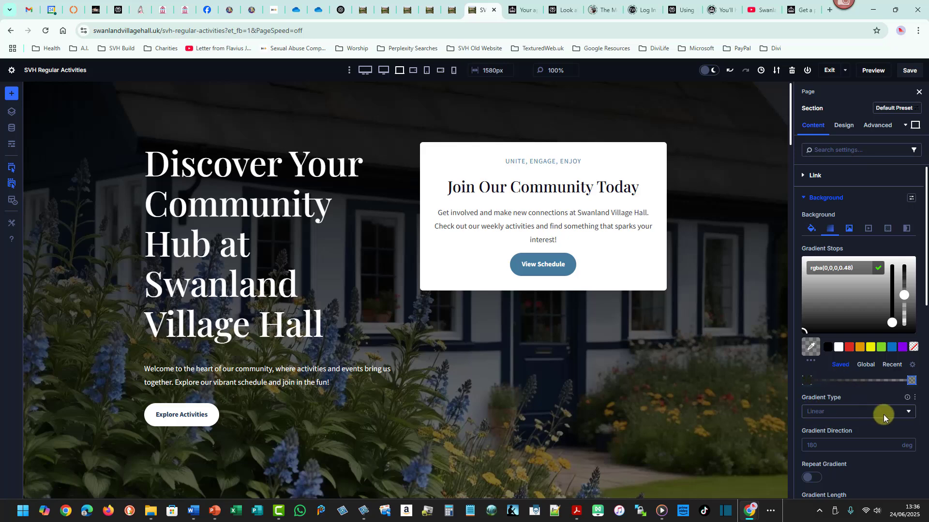
# Change the gradient type to Elliptical and compare it with the background image settings.
pyautogui.click(910, 418)
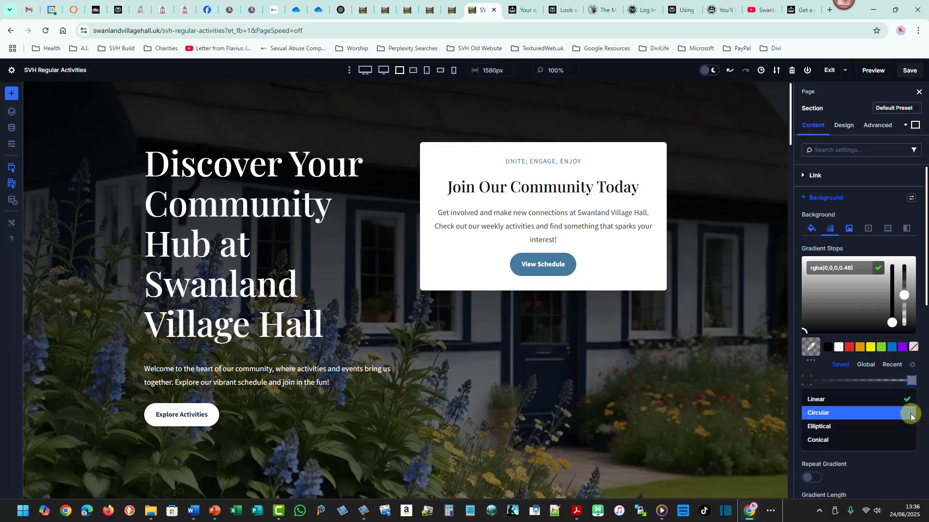
pyautogui.click(888, 425)
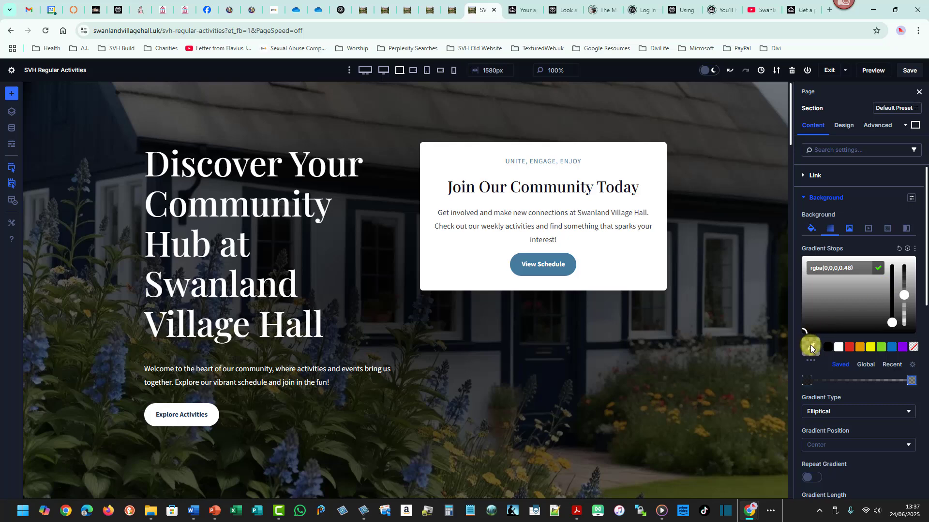
pyautogui.click(849, 228)
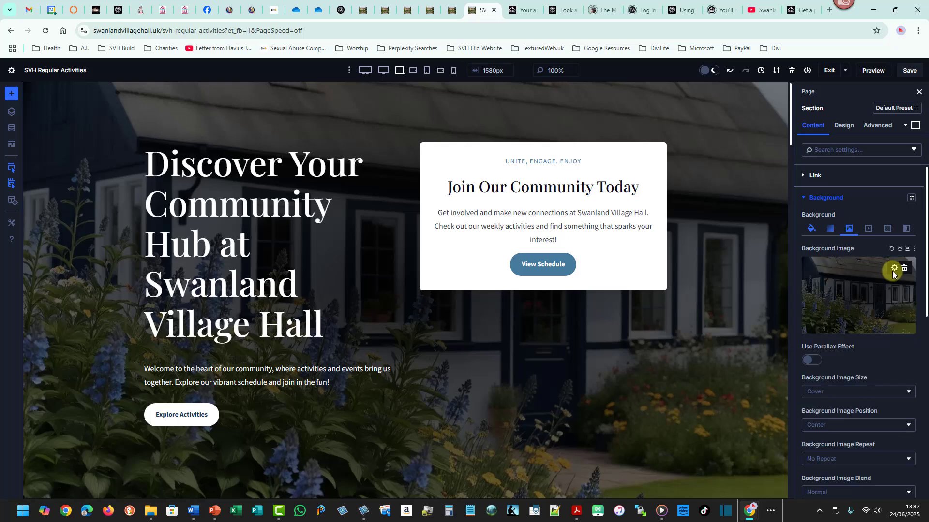
pyautogui.click(830, 228)
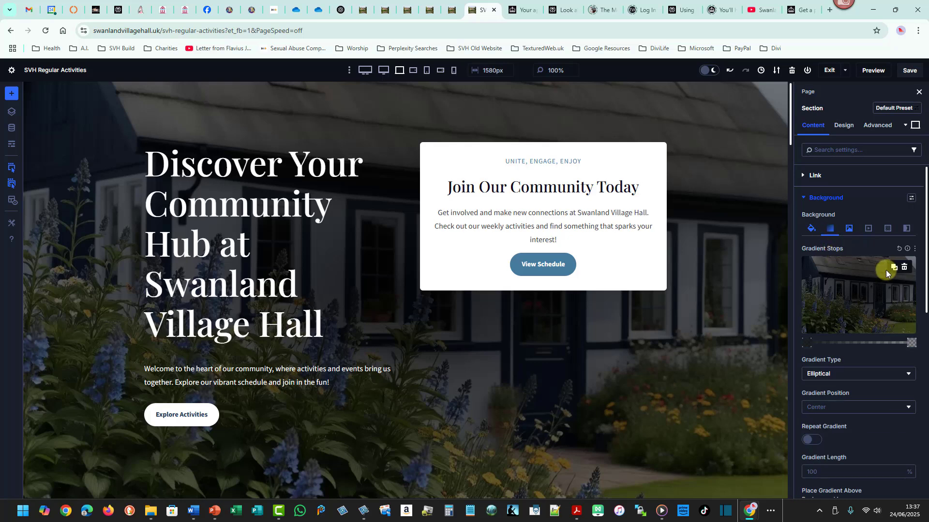
# Delete the hero section's background gradient and undo the deletion.
pyautogui.click(904, 267)
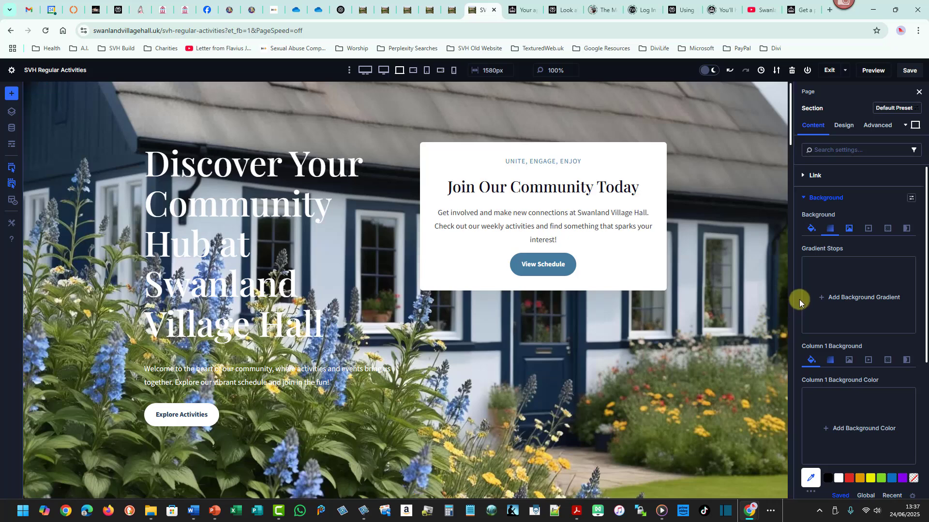
pyautogui.hotkey('ctrl', 'z')
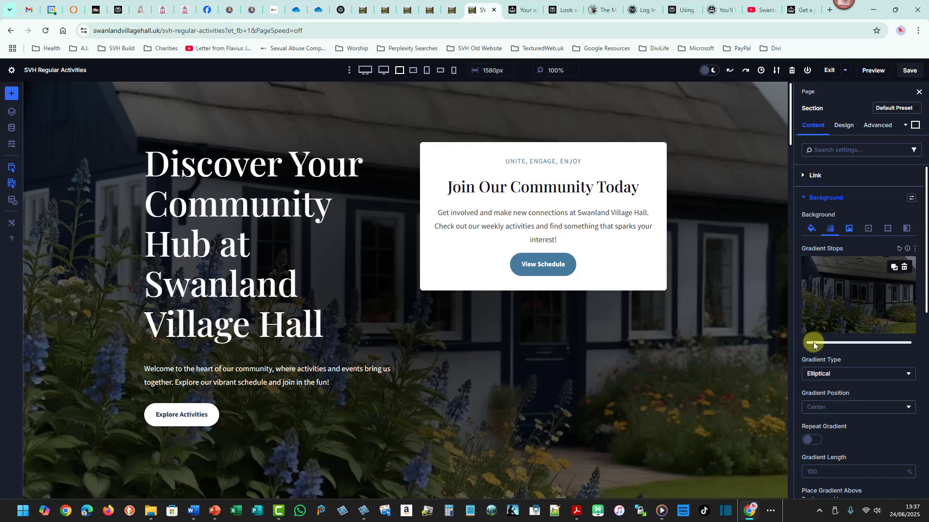
# Try the Conical gradient type, then set the hero gradient type to Linear.
pyautogui.click(909, 375)
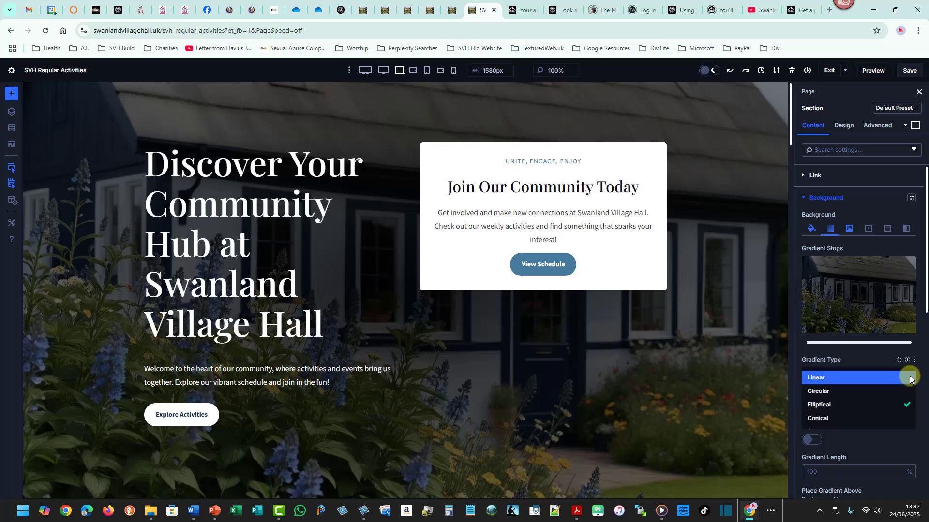
pyautogui.click(861, 416)
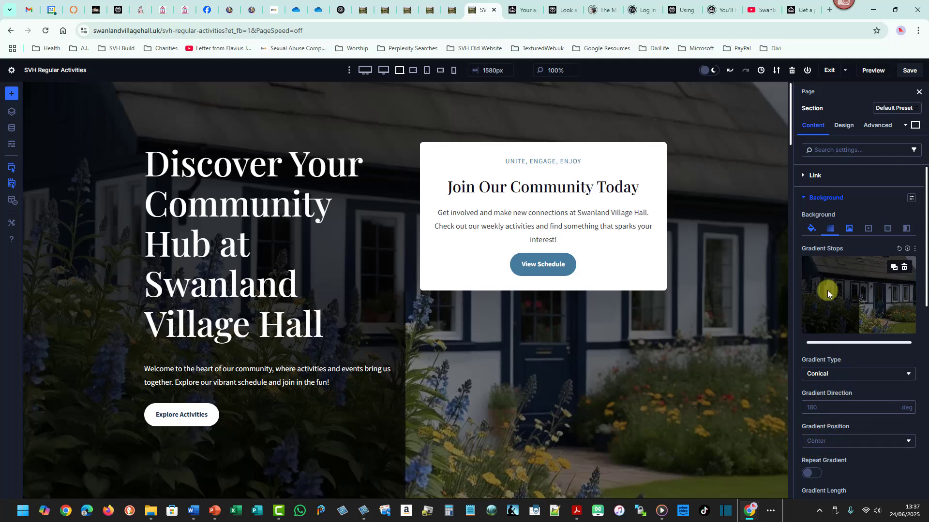
pyautogui.click(840, 373)
pyautogui.click(841, 375)
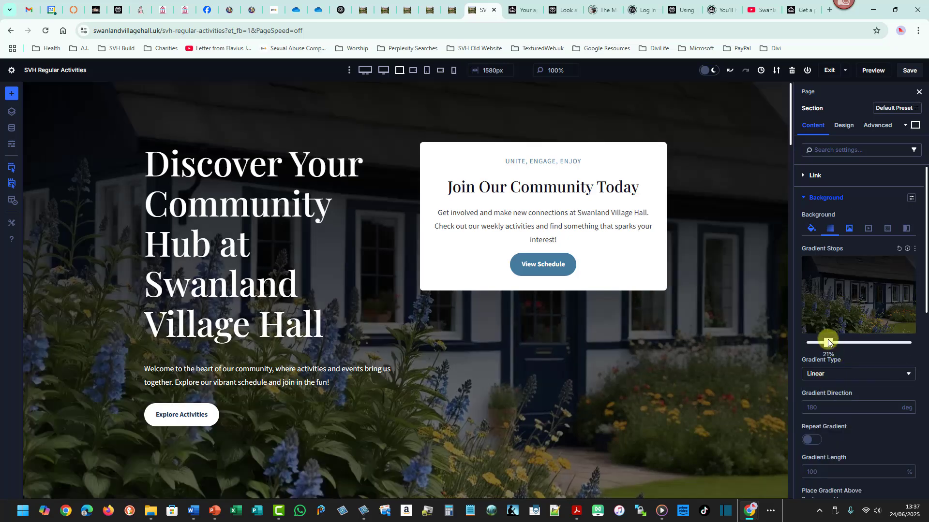
# Compare the hero section's background image and background gradient settings.
pyautogui.click(846, 227)
pyautogui.click(832, 227)
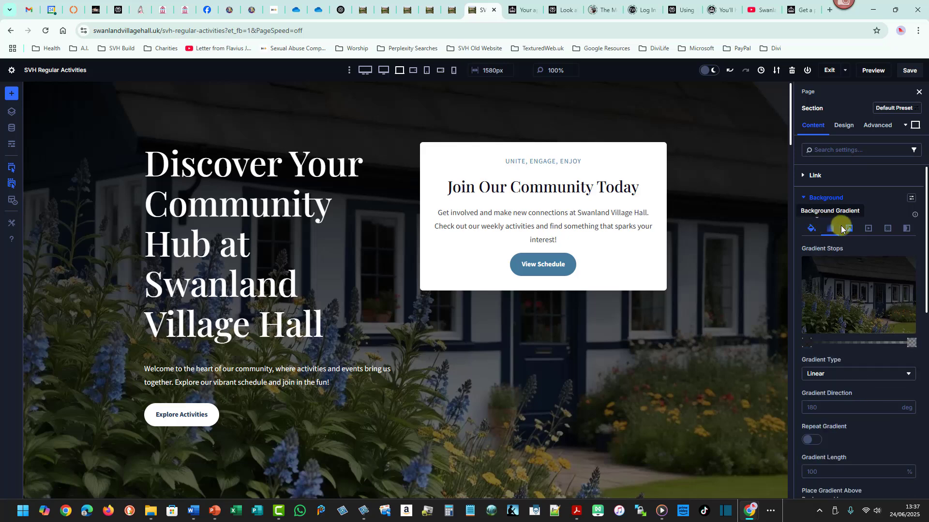
pyautogui.click(846, 227)
pyautogui.click(828, 229)
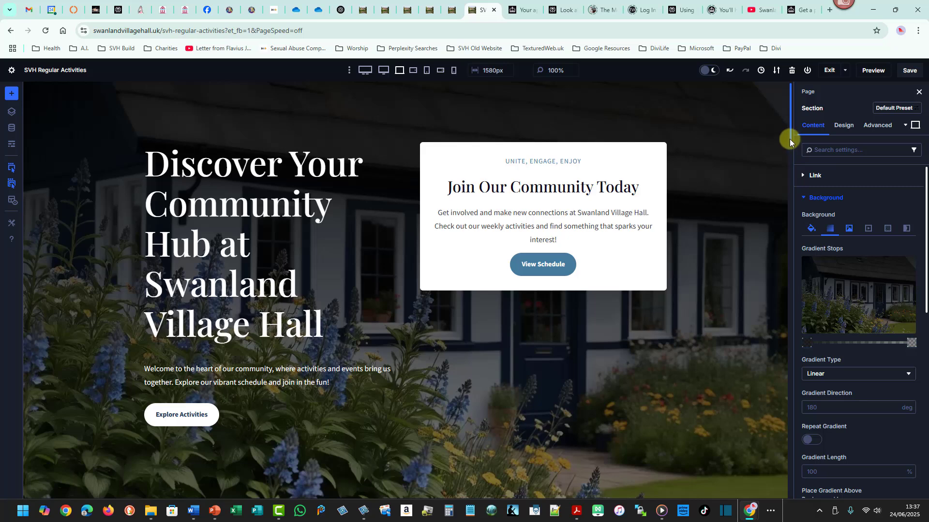
# Open the settings of the empty section below the hero and check its admin label.
pyautogui.moveTo(790, 138); pyautogui.dragTo(795, 187)
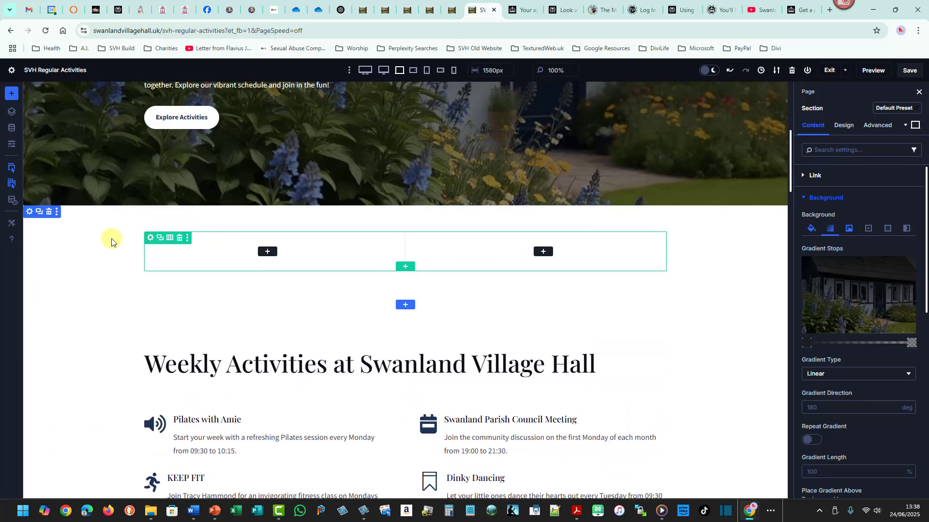
pyautogui.click(30, 213)
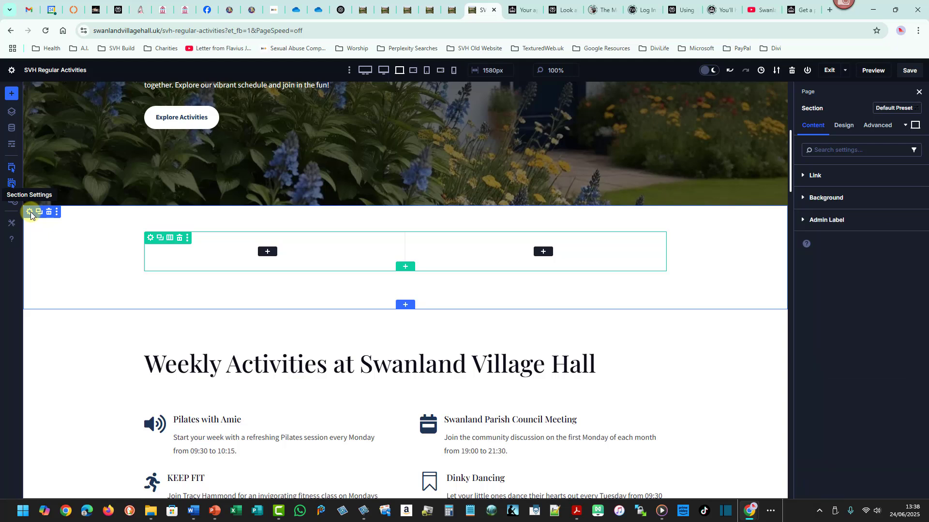
pyautogui.click(818, 221)
pyautogui.click(821, 251)
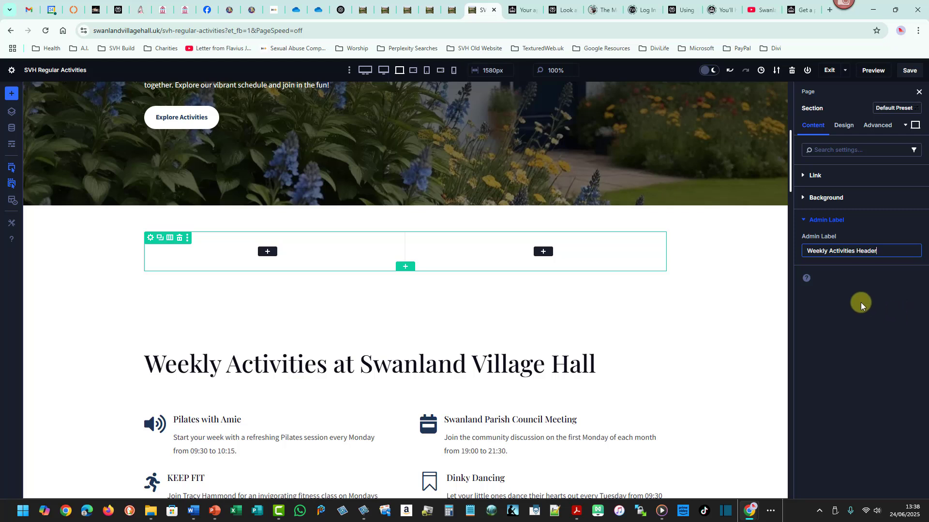
pyautogui.click(802, 222)
pyautogui.click(802, 222)
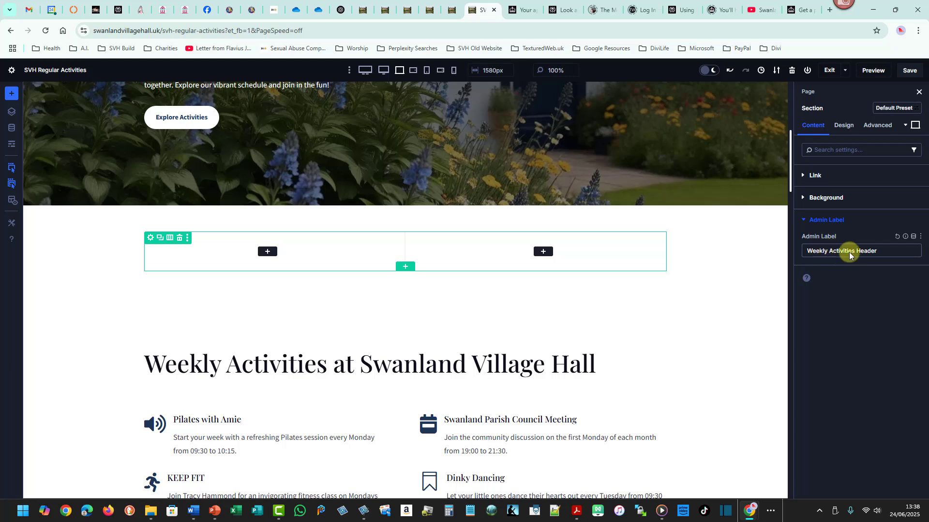
pyautogui.click(804, 224)
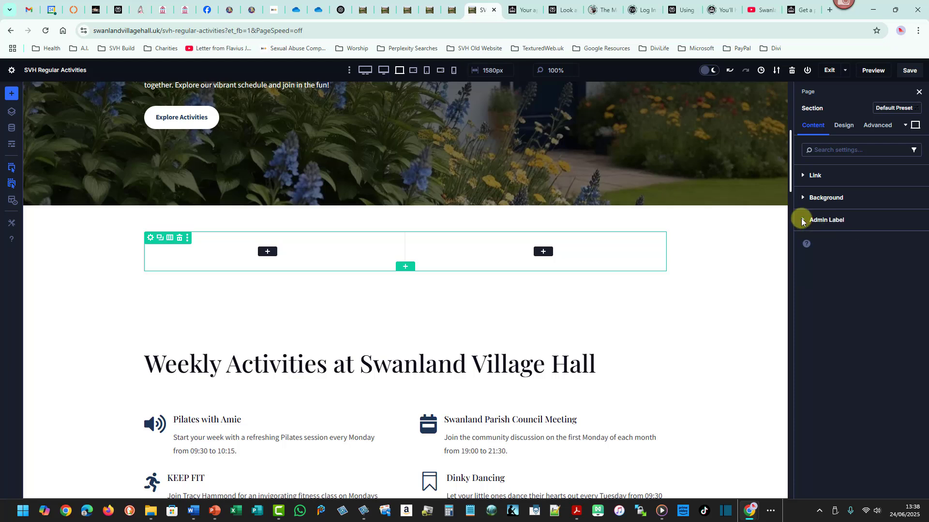
# Open this section's background image settings and copy the Front and Side of Building folder path as text in File Explorer.
pyautogui.click(802, 200)
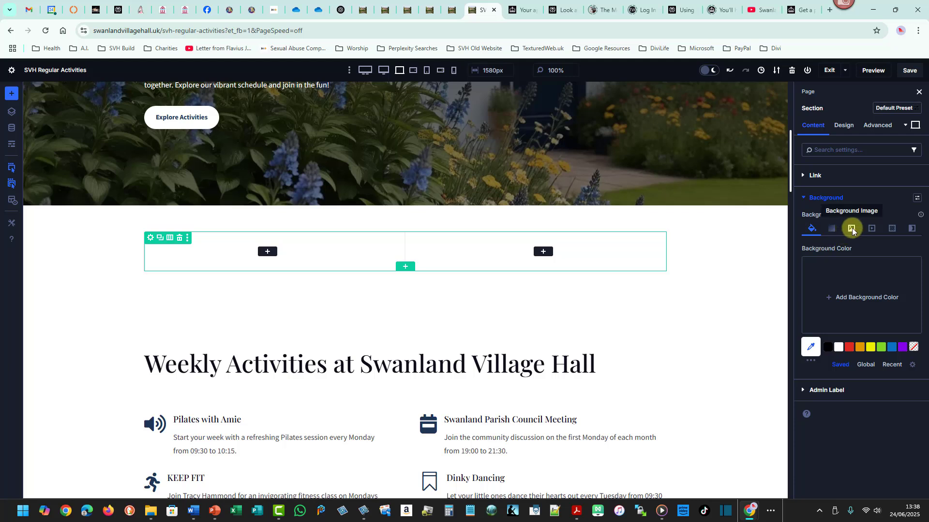
pyautogui.click(851, 230)
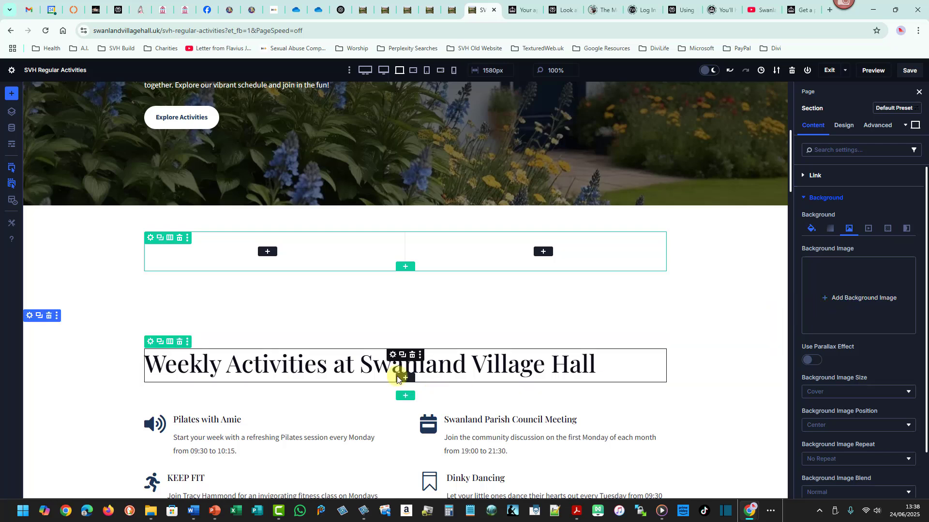
pyautogui.moveTo(151, 519)
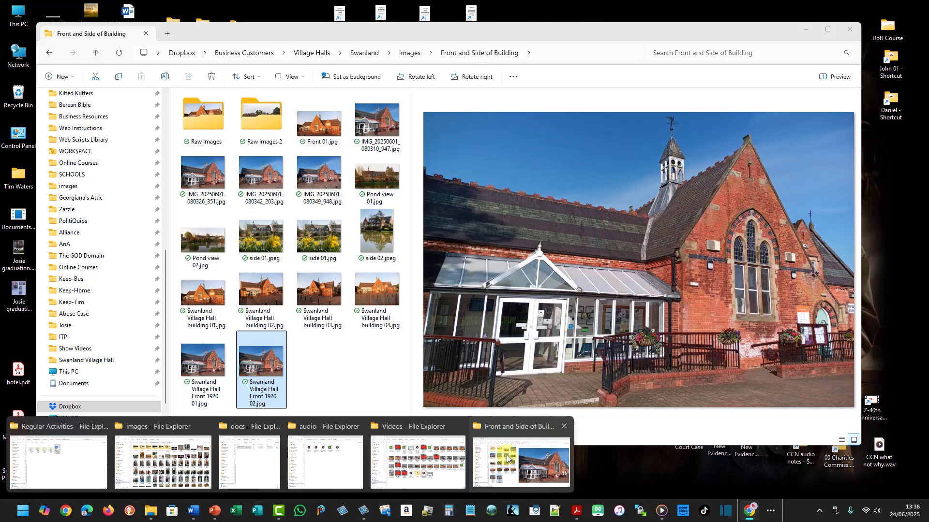
pyautogui.click(484, 464)
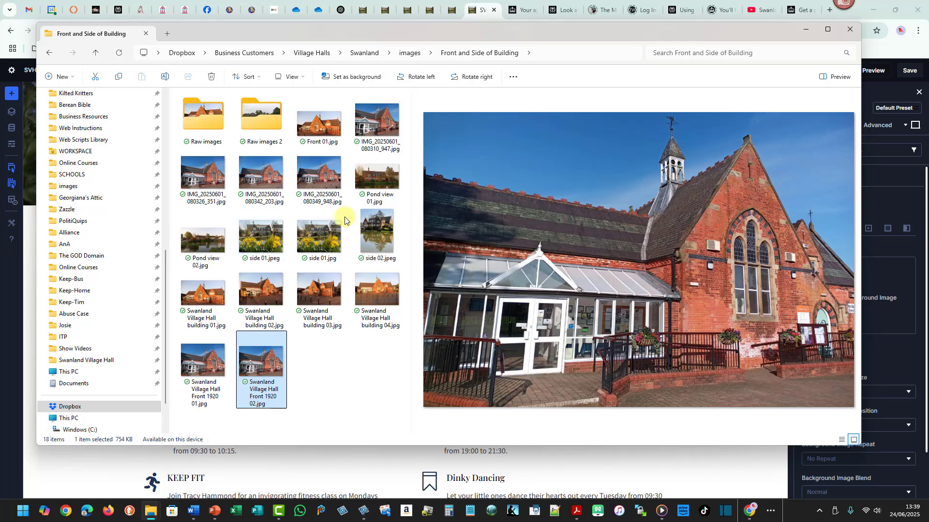
pyautogui.click(803, 33)
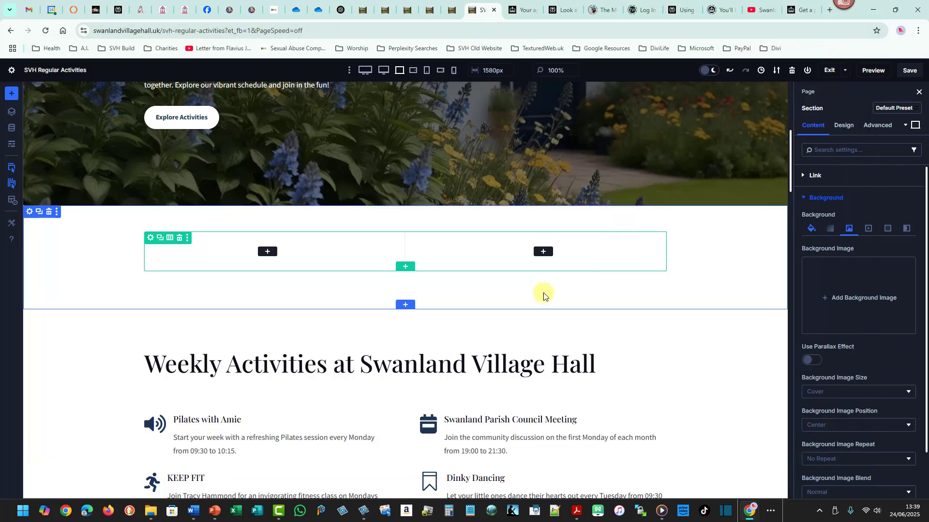
pyautogui.moveTo(150, 512)
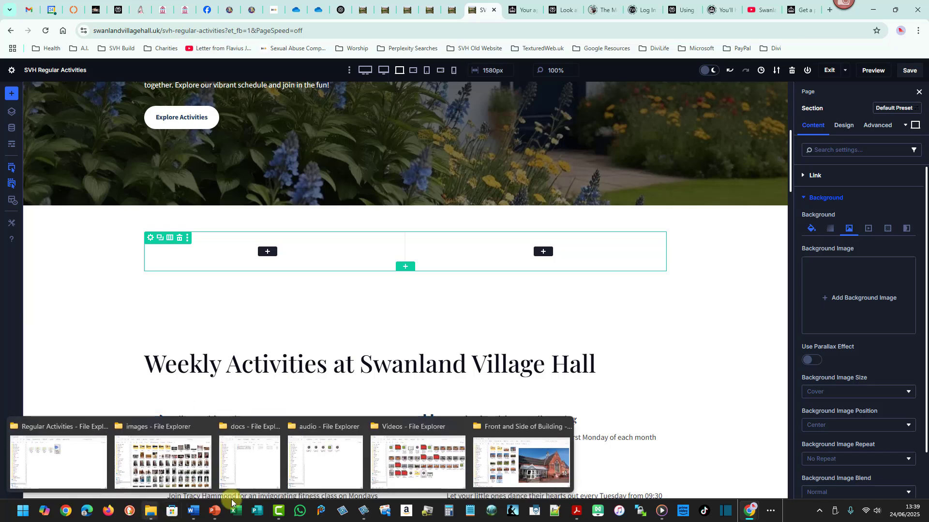
pyautogui.click(481, 432)
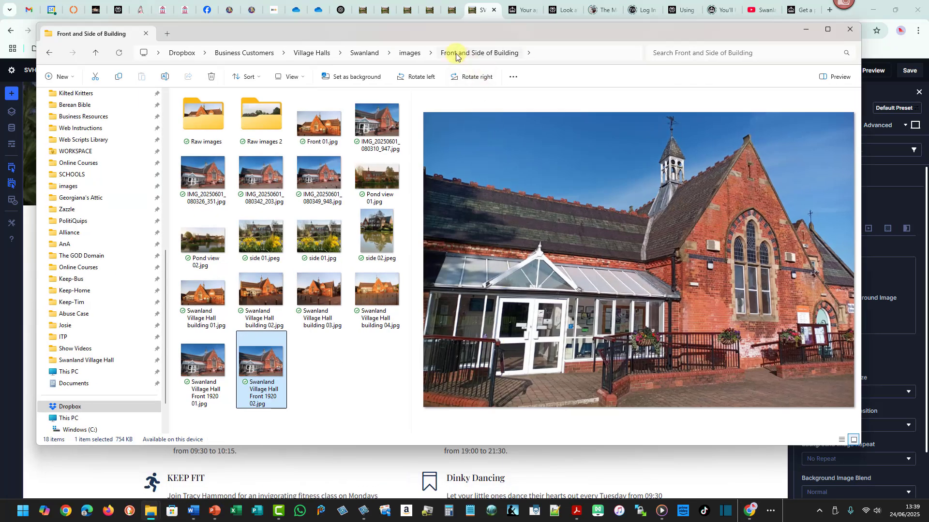
pyautogui.rightClick(480, 55)
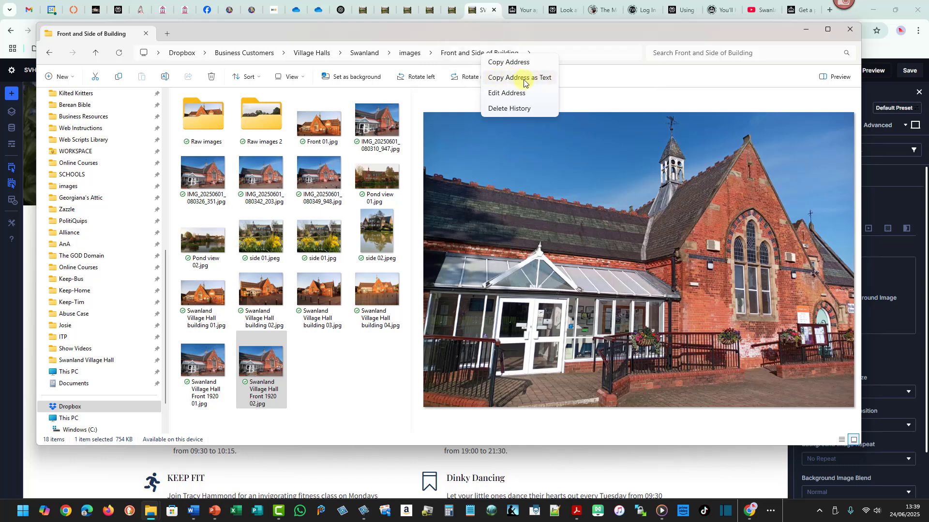
pyautogui.click(498, 81)
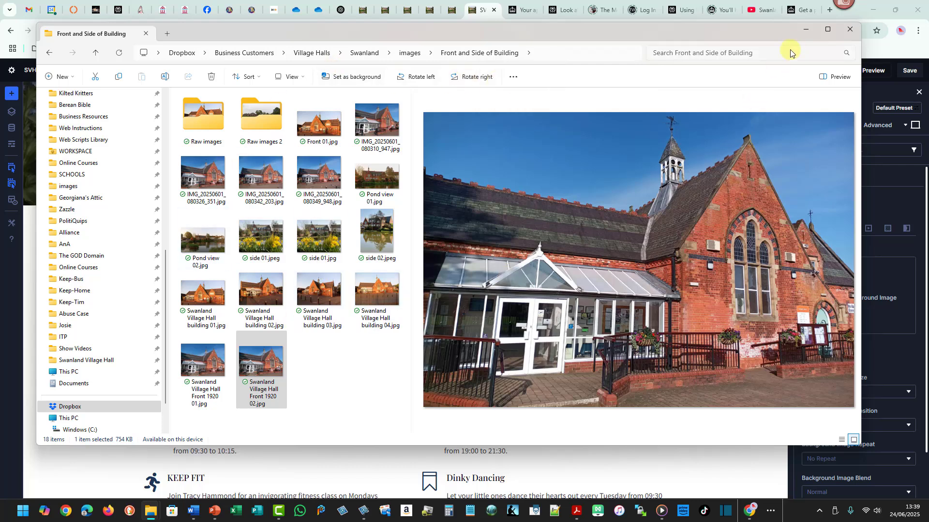
pyautogui.click(805, 30)
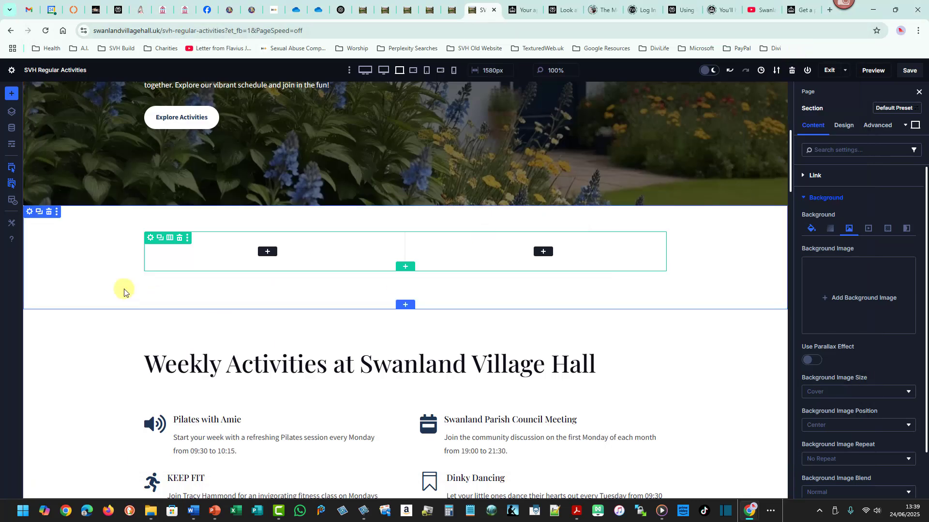
# Upload Swanland Village Hall Front 1920 02.jpg from the pasted Front and Side of Building folder path to the media library.
pyautogui.click(850, 297)
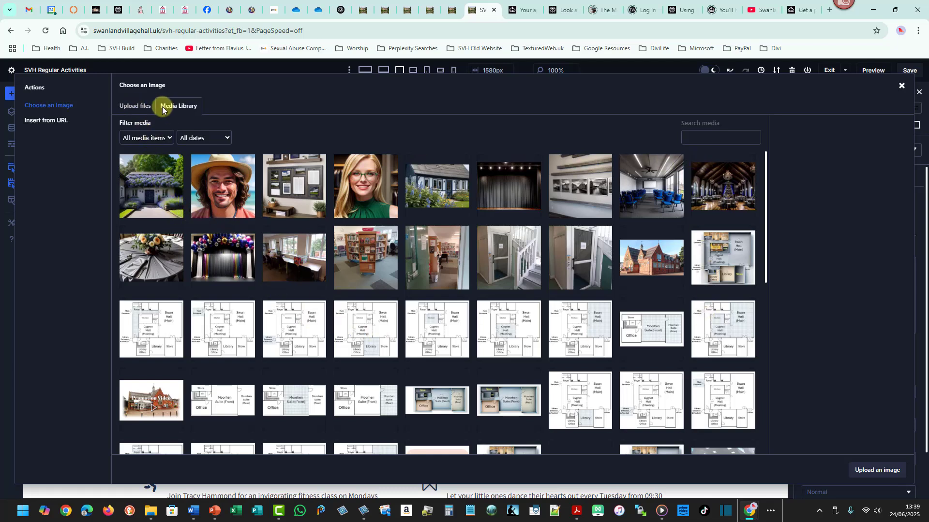
pyautogui.click(138, 108)
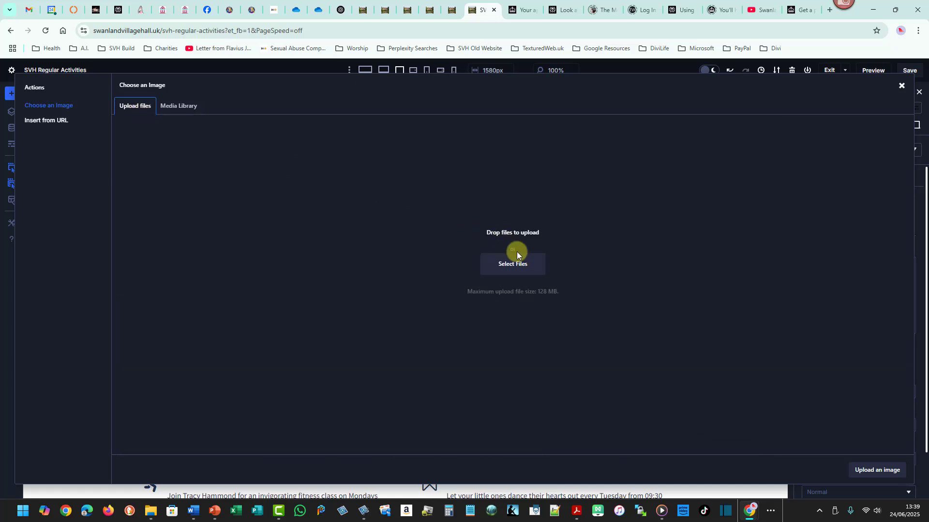
pyautogui.click(511, 270)
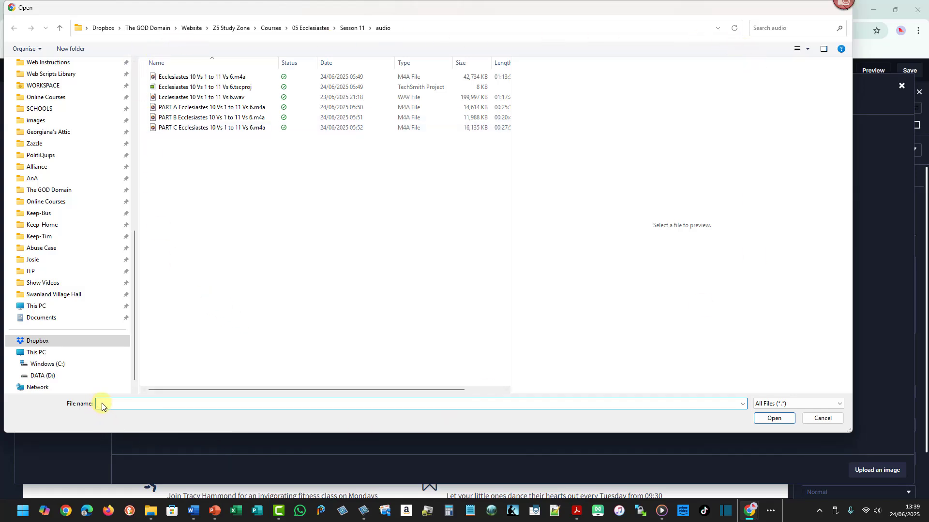
pyautogui.hotkey('ctrl', 'v')
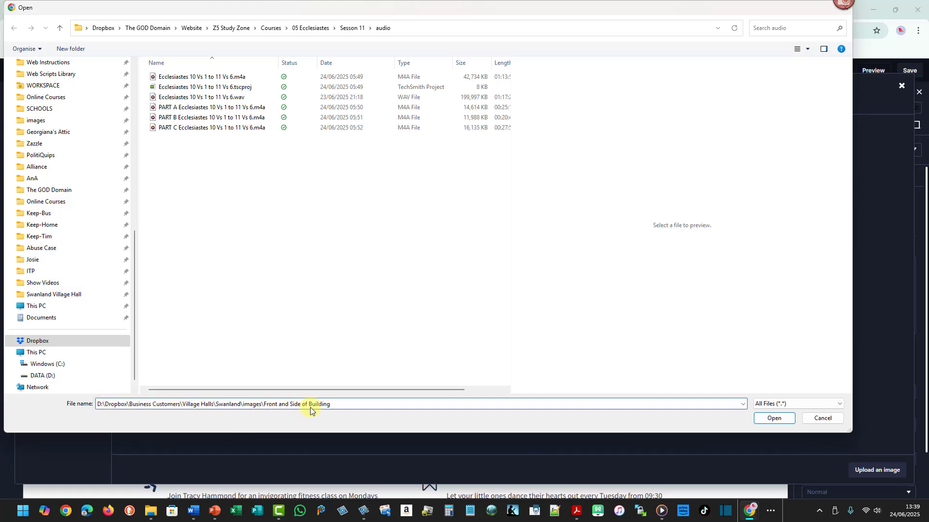
pyautogui.click(763, 419)
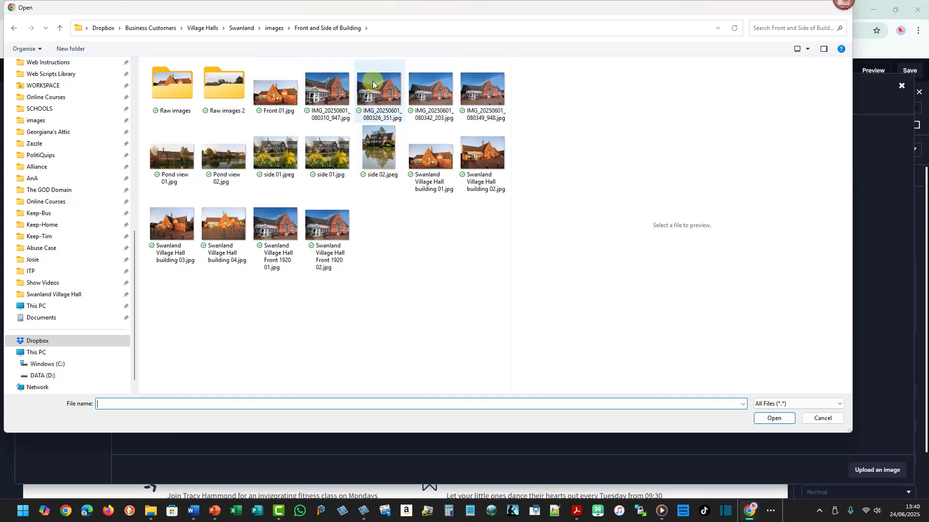
pyautogui.moveTo(132, 250)
pyautogui.mouseDown()
pyautogui.moveTo(133, 96)
pyautogui.moveTo(130, 238)
pyautogui.mouseUp()
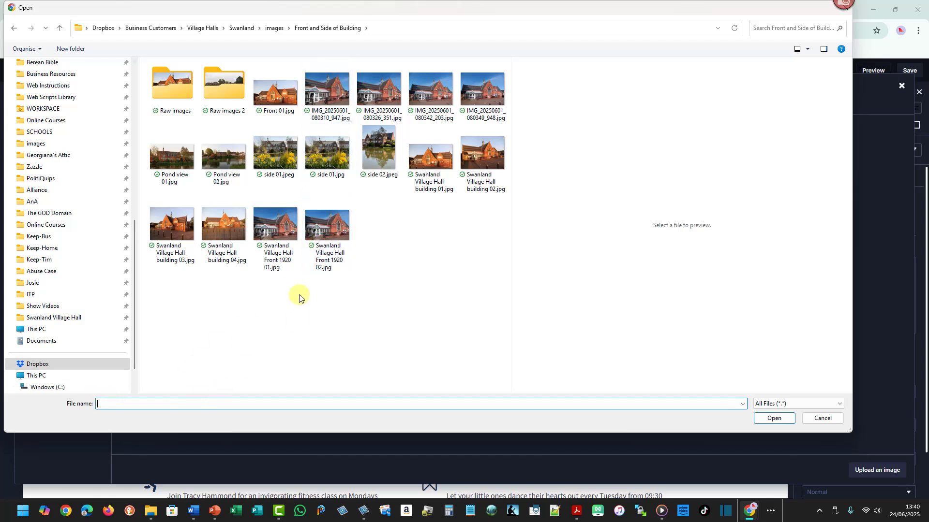
pyautogui.click(319, 239)
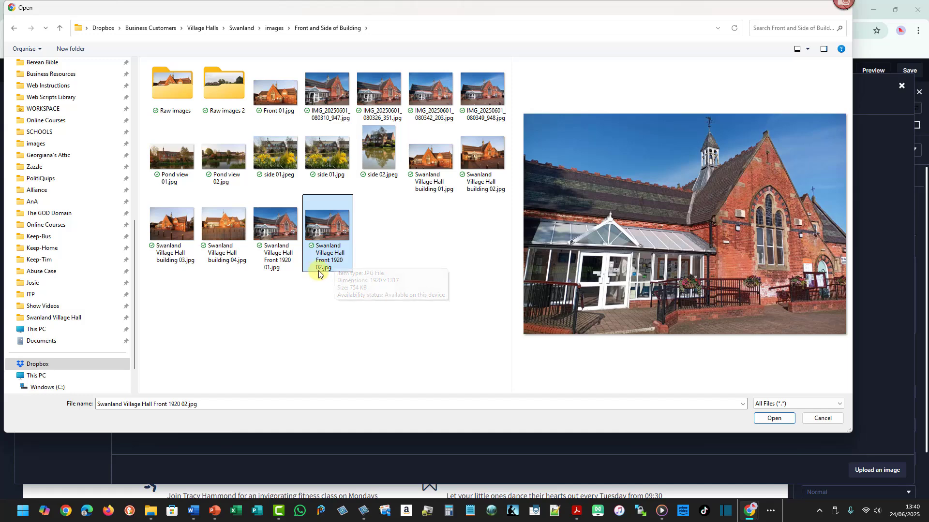
pyautogui.click(787, 420)
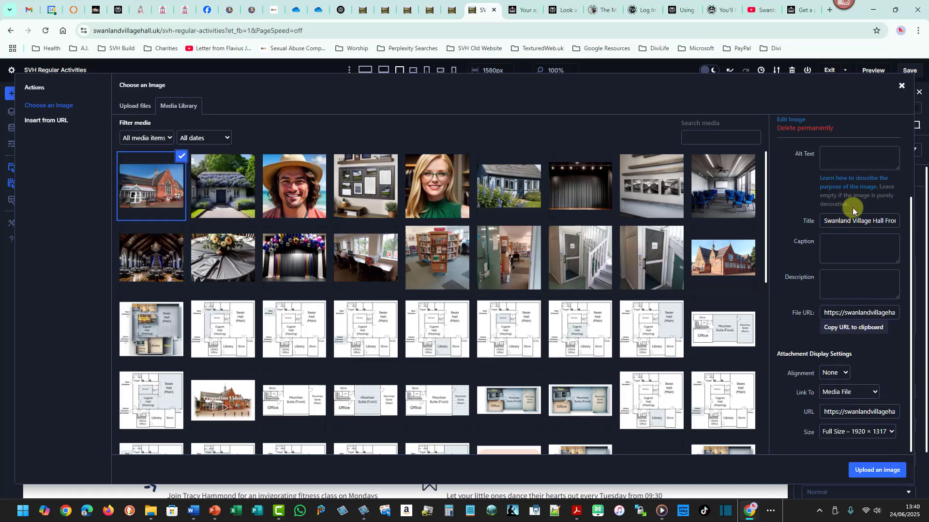
# Move the uploaded image's title text into its Alt Text field as plain text.
pyautogui.tripleClick(829, 223)
pyautogui.rightClick(830, 223)
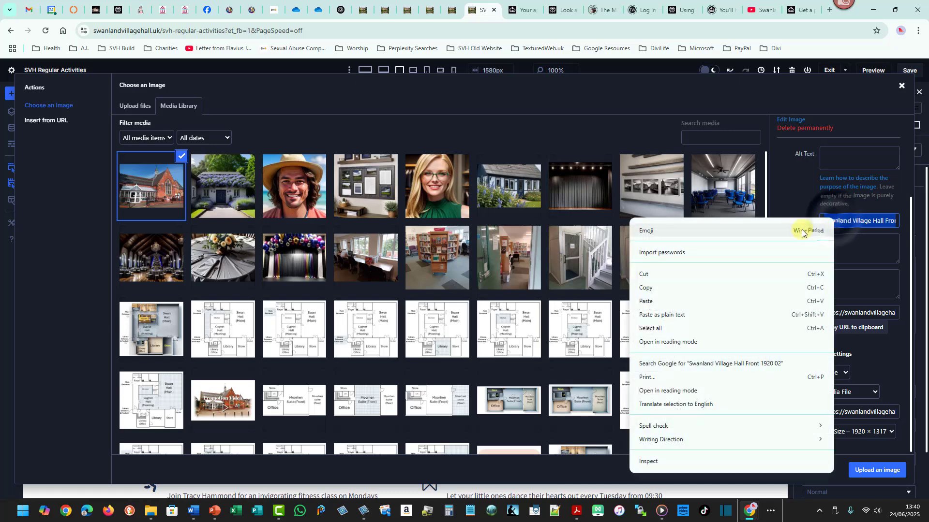
pyautogui.click(648, 273)
pyautogui.click(846, 153)
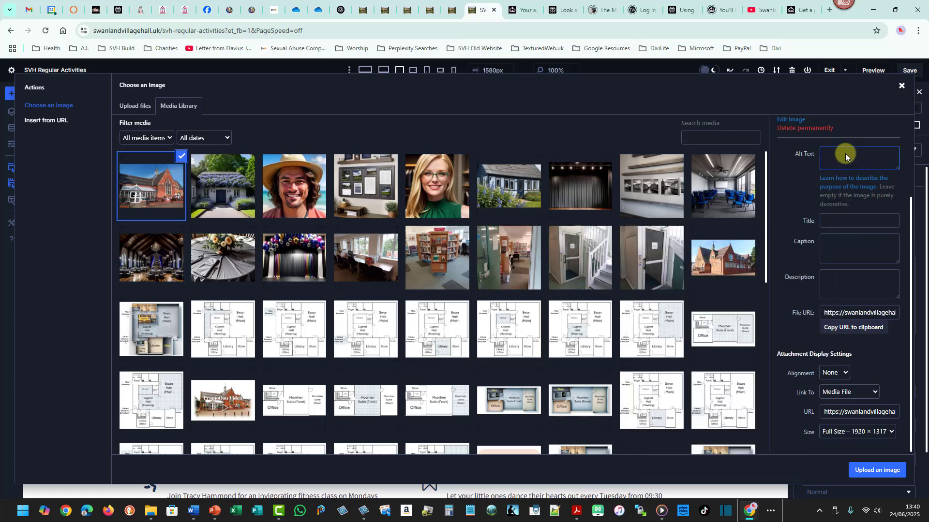
pyautogui.rightClick(844, 154)
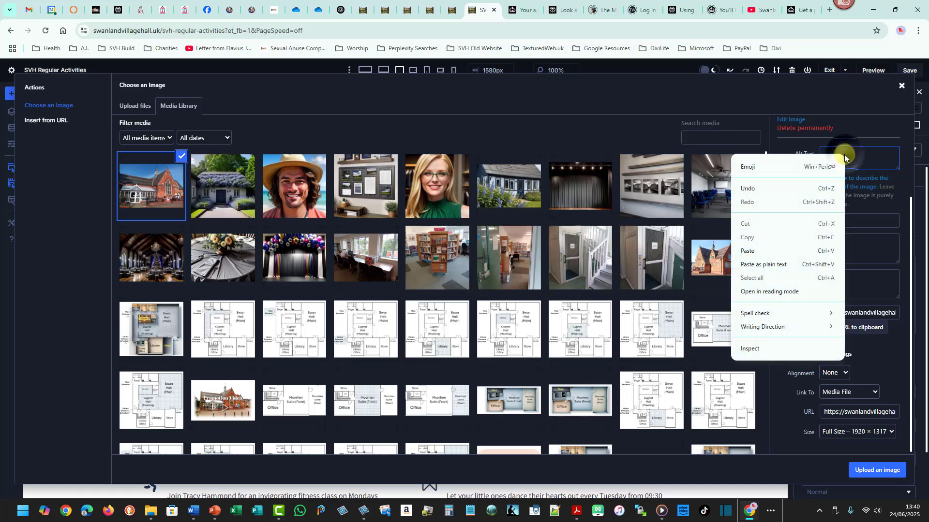
pyautogui.click(777, 265)
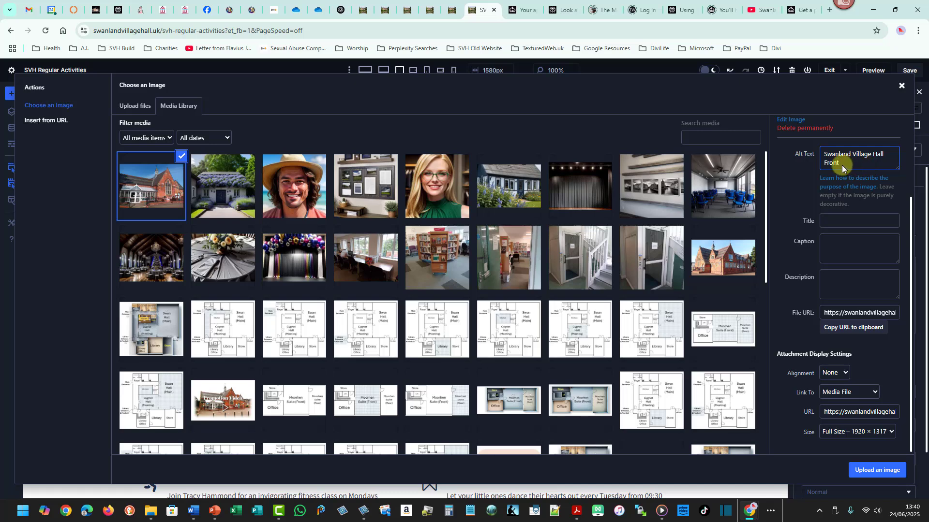
pyautogui.moveTo(837, 164); pyautogui.dragTo(819, 154)
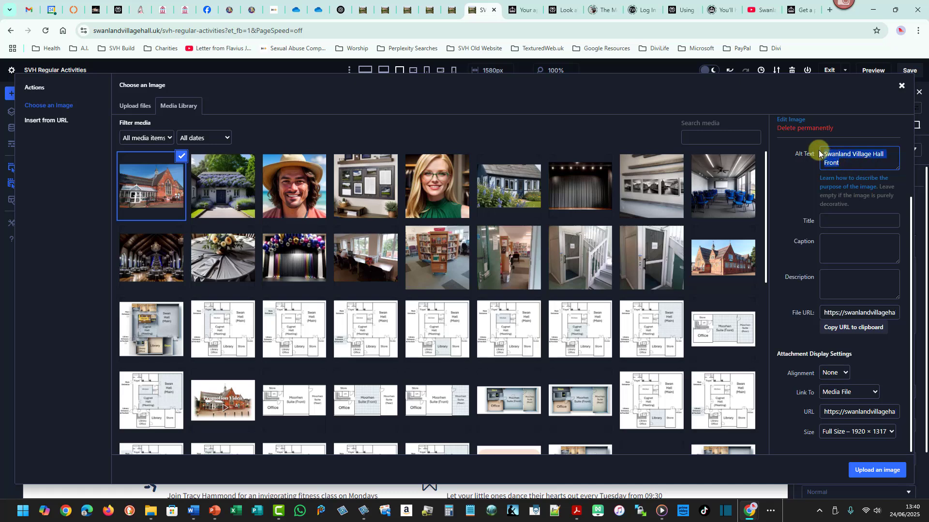
# Paste Swanland Village Hall Front into the image's Description and set the image as the section's background.
pyautogui.click(827, 287)
pyautogui.hotkey('ctrl', 'v')
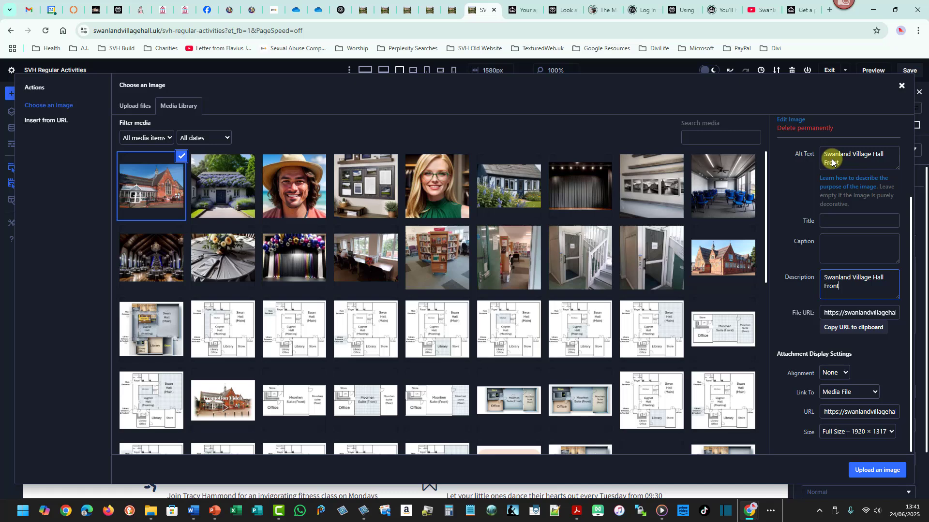
pyautogui.moveTo(823, 155); pyautogui.dragTo(890, 154)
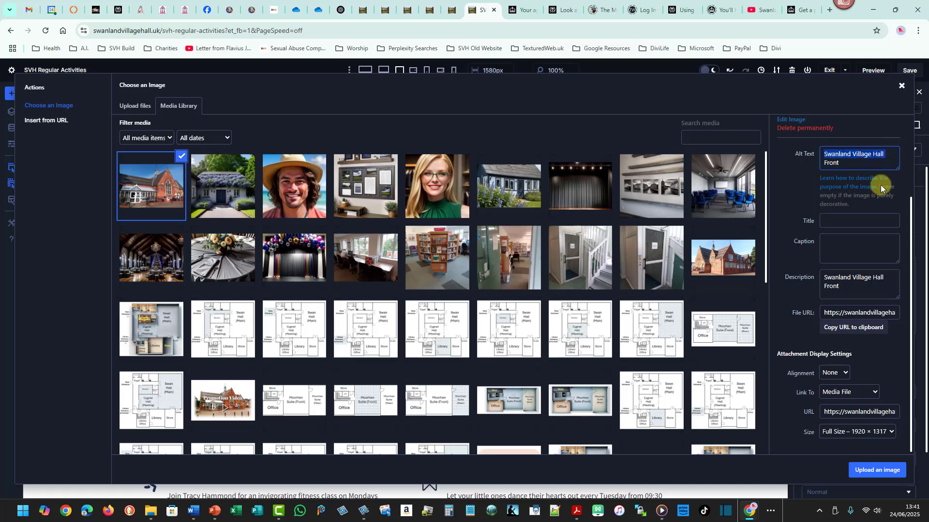
pyautogui.click(848, 248)
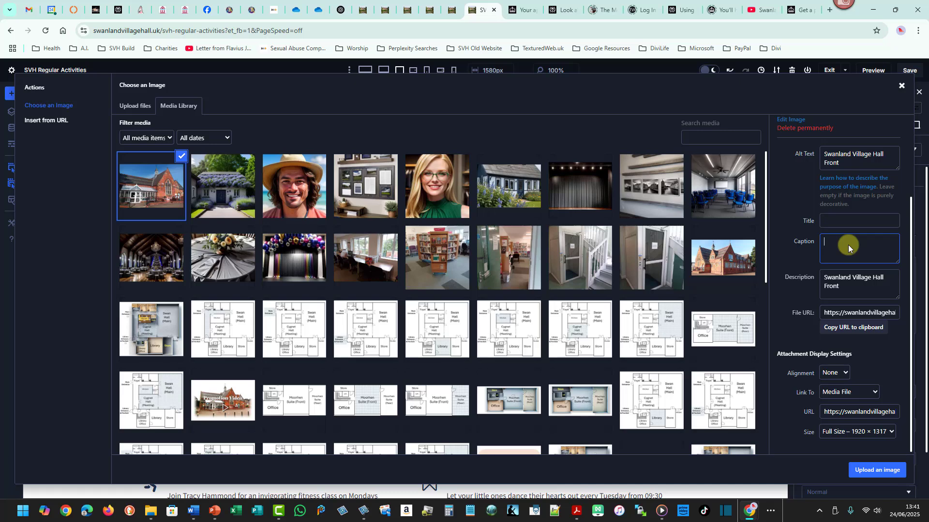
pyautogui.click(869, 469)
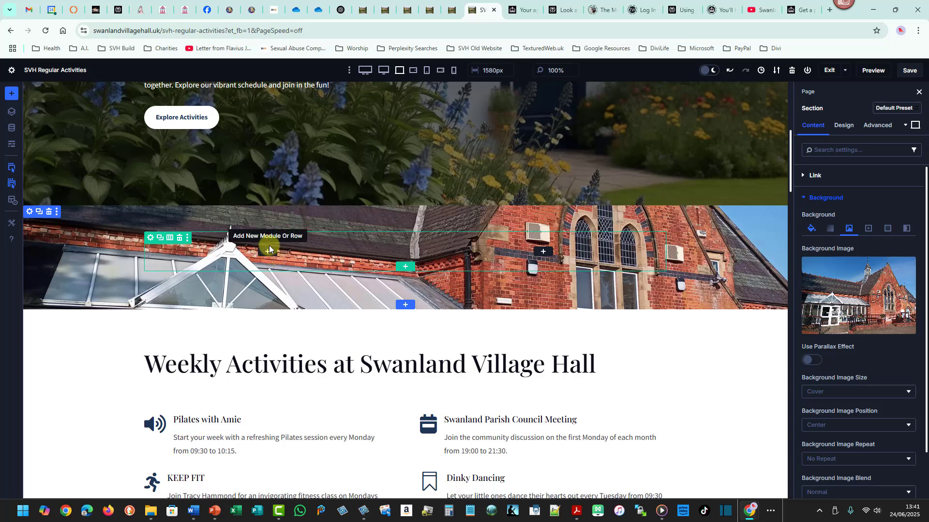
pyautogui.moveTo(281, 253); pyautogui.dragTo(285, 257)
pyautogui.moveTo(527, 238); pyautogui.dragTo(560, 262)
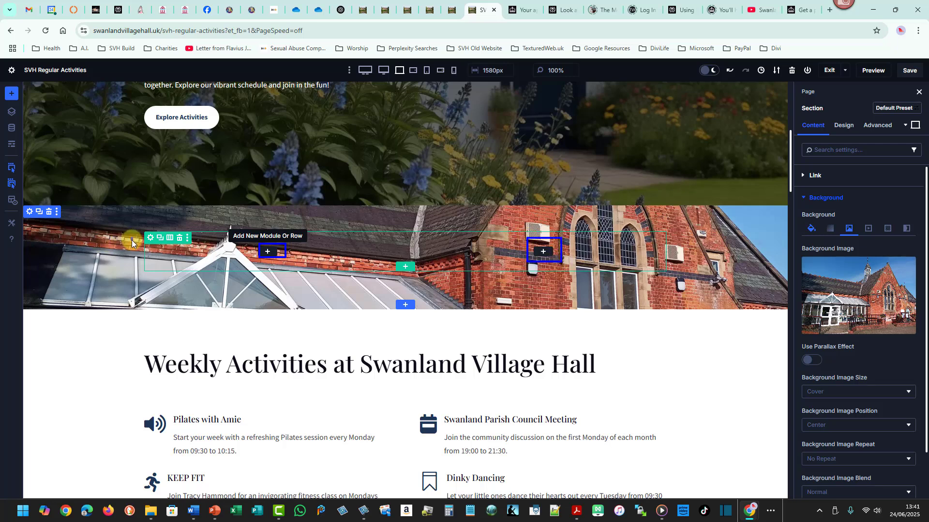
pyautogui.moveTo(130, 238); pyautogui.dragTo(131, 363)
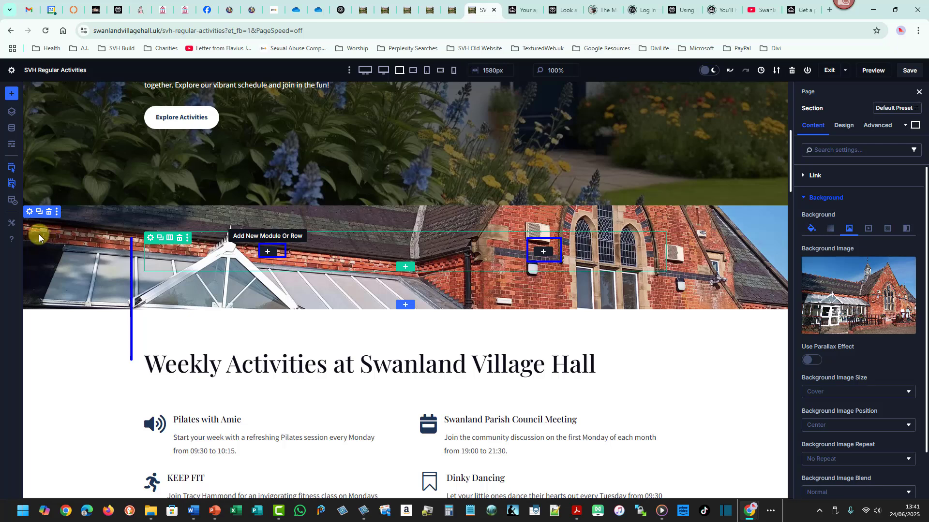
pyautogui.moveTo(38, 232); pyautogui.dragTo(36, 425)
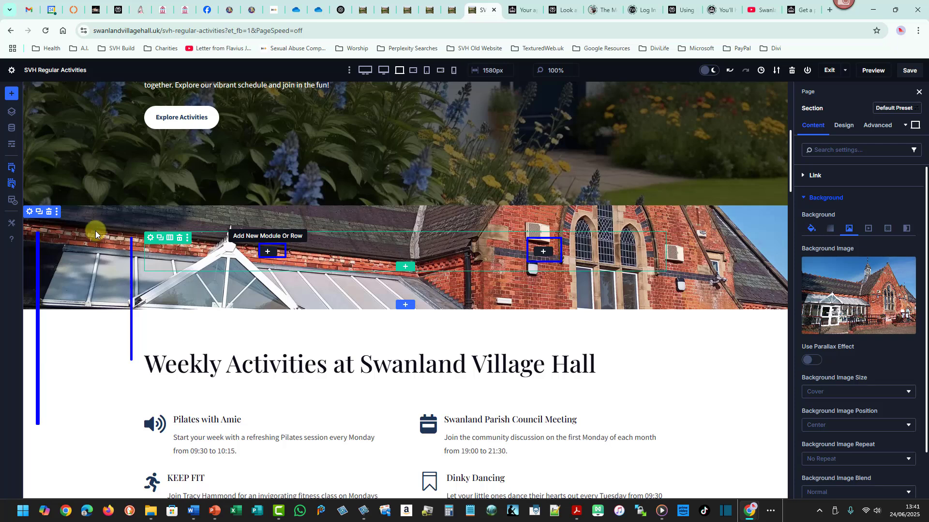
pyautogui.press('Escape')
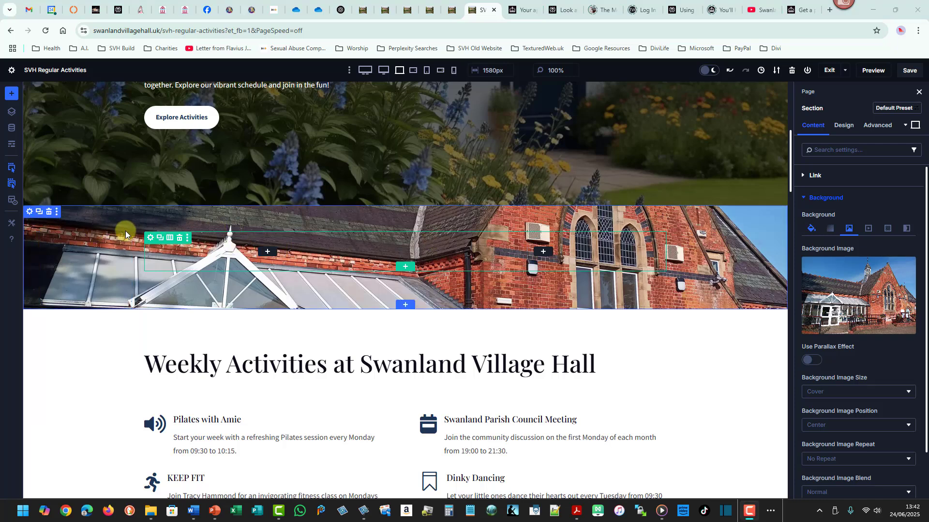
# Open the hero heading module's settings and examine its heading text.
pyautogui.moveTo(790, 182); pyautogui.dragTo(793, 129)
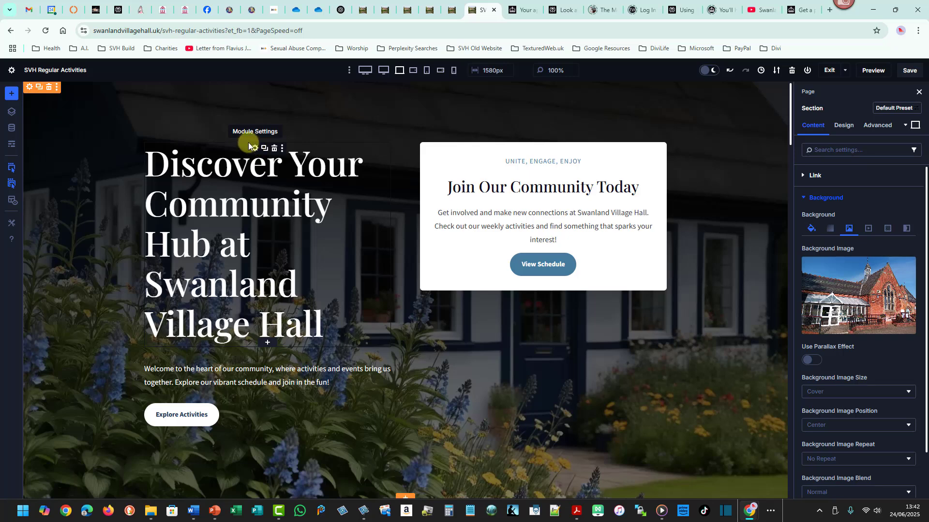
pyautogui.click(258, 152)
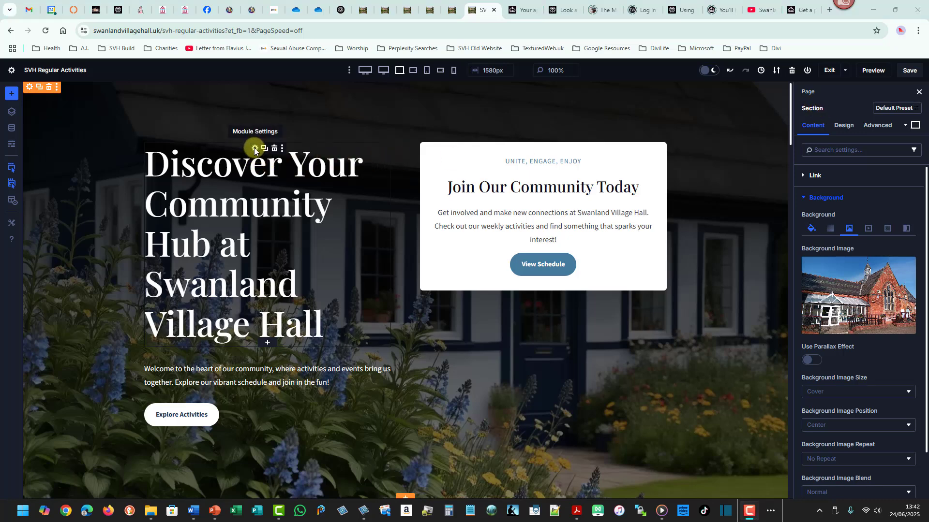
pyautogui.click(255, 151)
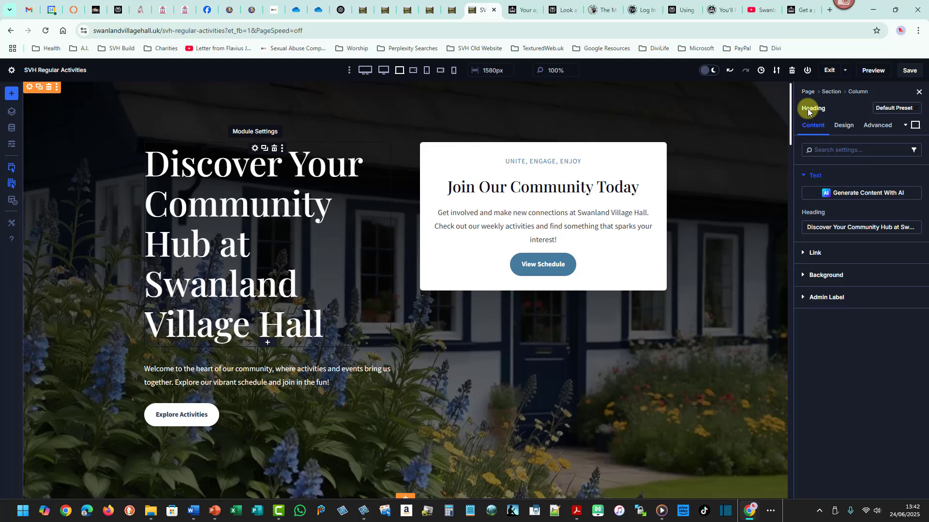
pyautogui.moveTo(807, 230); pyautogui.dragTo(920, 233)
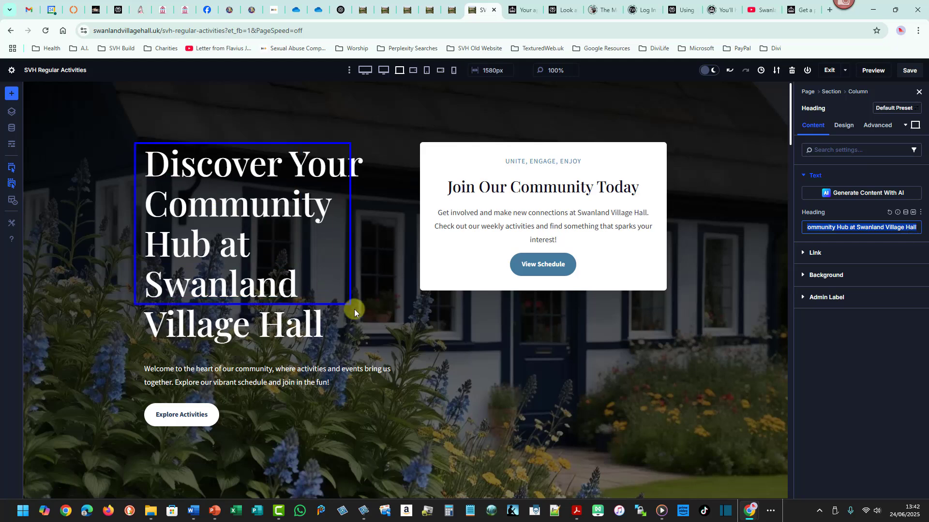
pyautogui.moveTo(354, 310); pyautogui.dragTo(370, 347)
pyautogui.press('Escape')
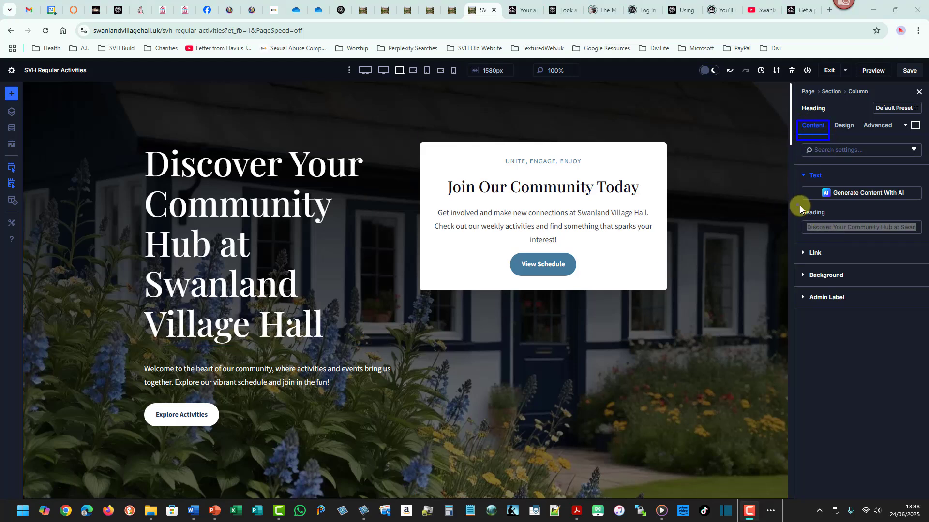
pyautogui.moveTo(798, 205); pyautogui.dragTo(924, 240)
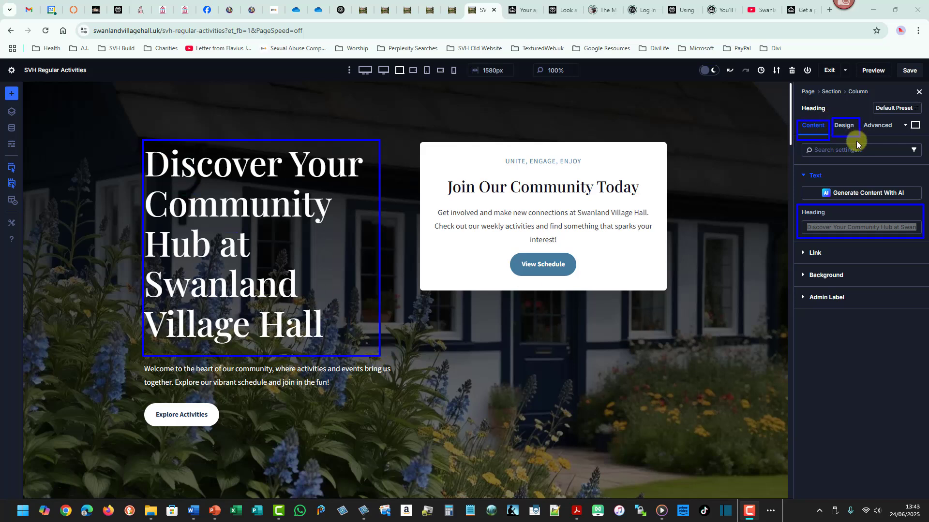
# Try Thin, Ultra Bold and Light heading font weights on the hero heading, returning it to Regular.
pyautogui.click(843, 124)
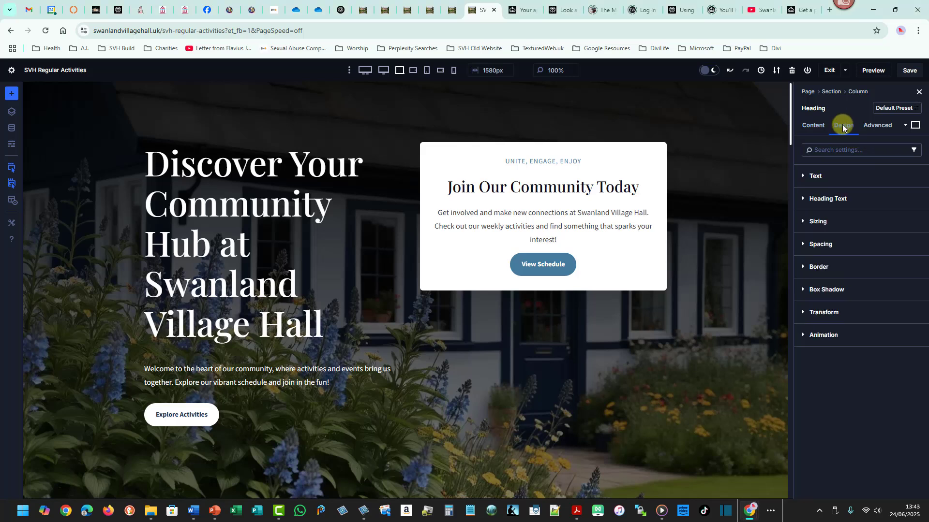
pyautogui.click(824, 199)
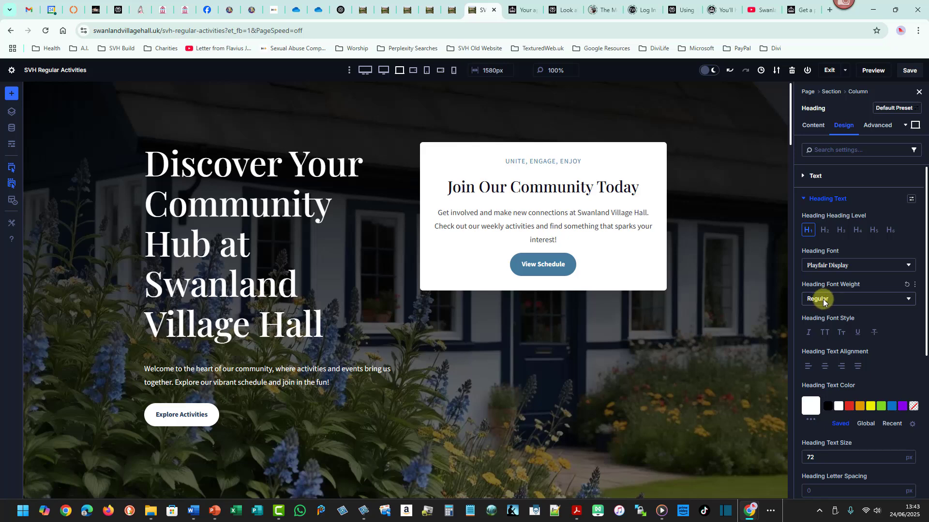
pyautogui.click(900, 298)
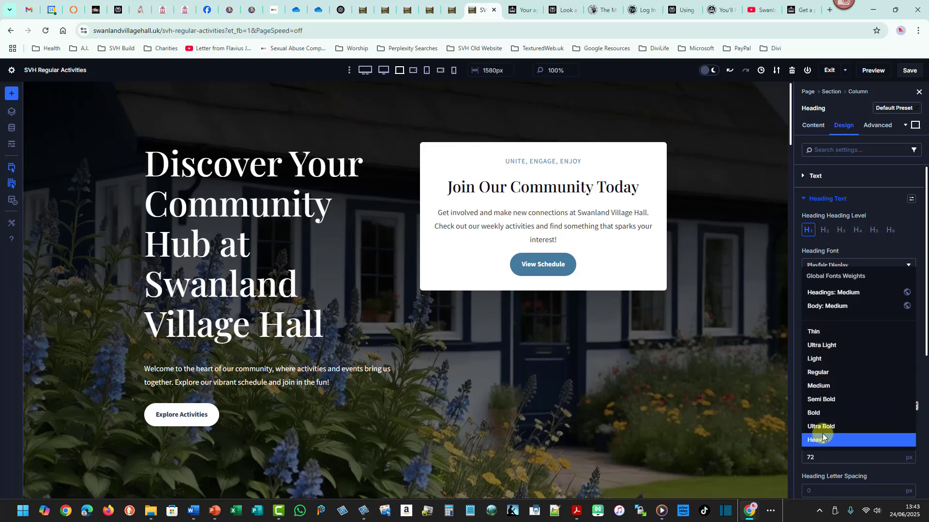
pyautogui.click(815, 332)
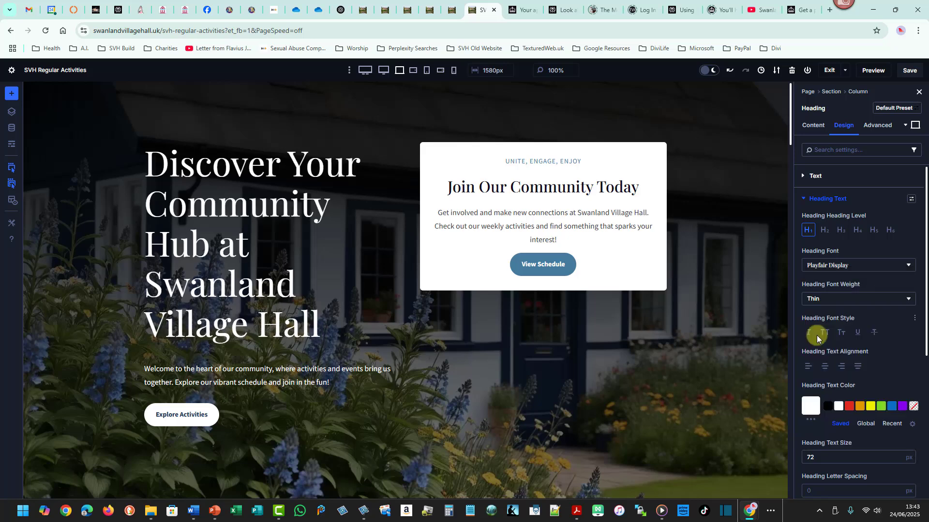
pyautogui.click(827, 299)
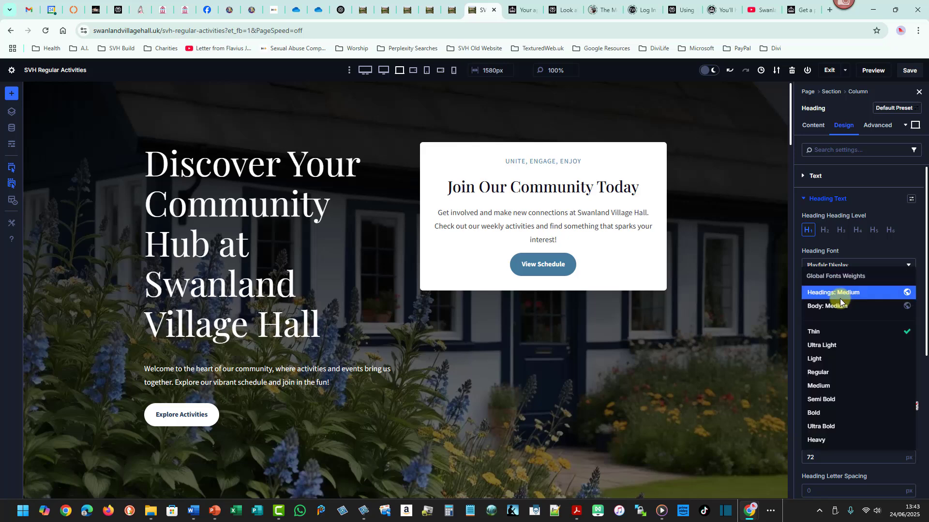
pyautogui.click(814, 427)
pyautogui.click(817, 298)
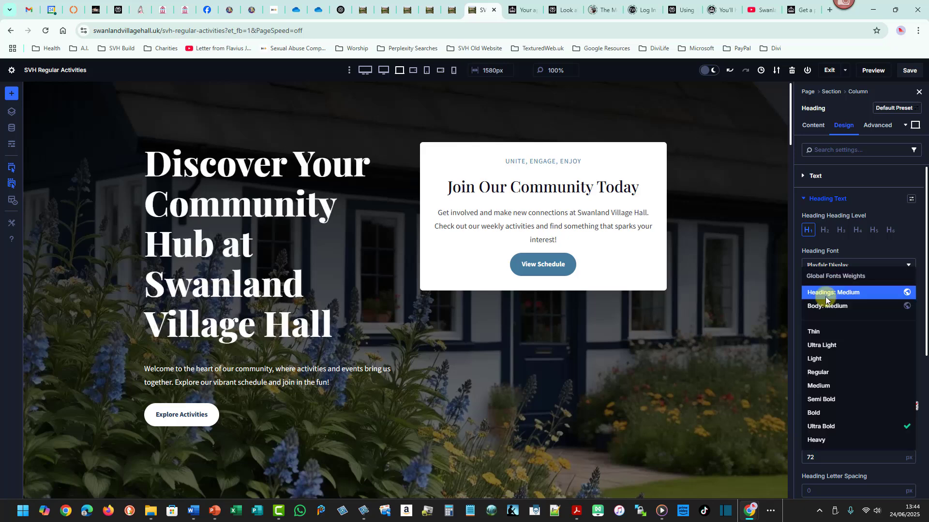
pyautogui.click(820, 361)
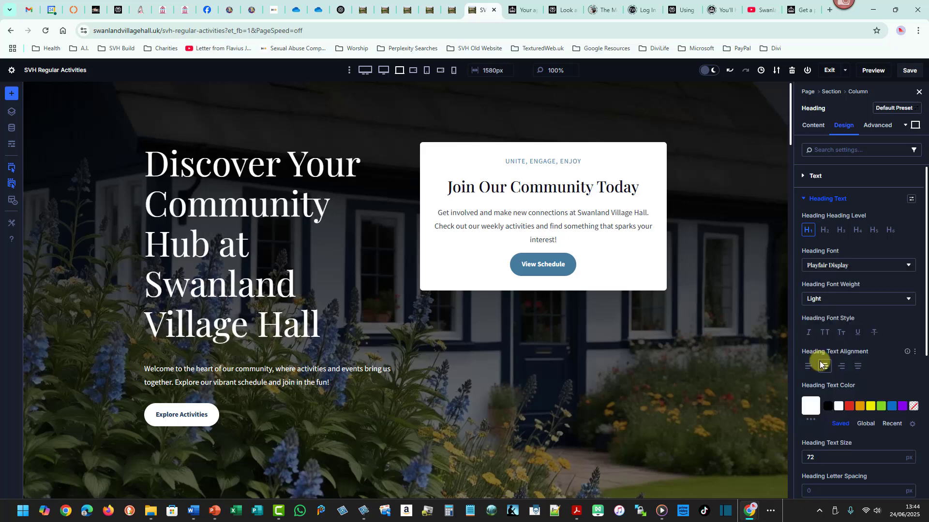
pyautogui.click(837, 299)
pyautogui.click(822, 372)
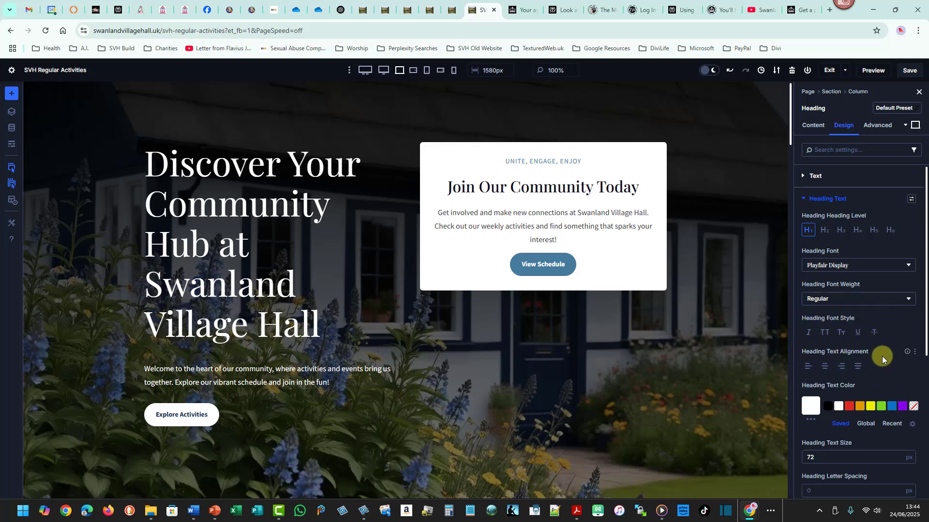
# Try centred and right heading text alignment, then set the alignment back to left.
pyautogui.click(824, 366)
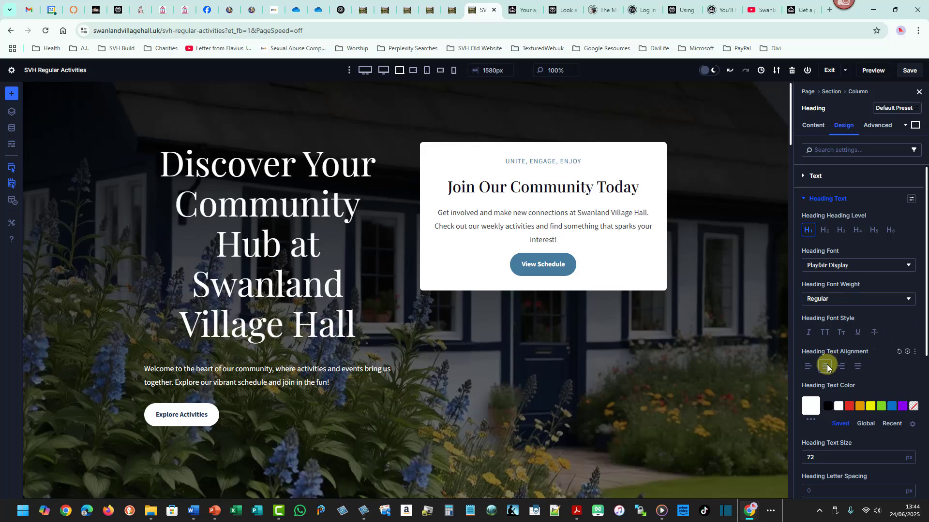
pyautogui.click(838, 367)
pyautogui.click(824, 366)
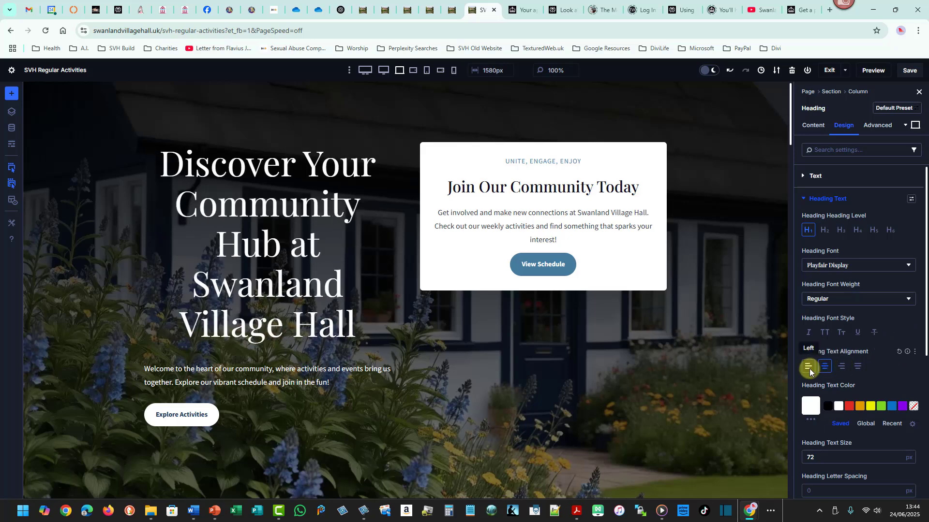
pyautogui.click(808, 366)
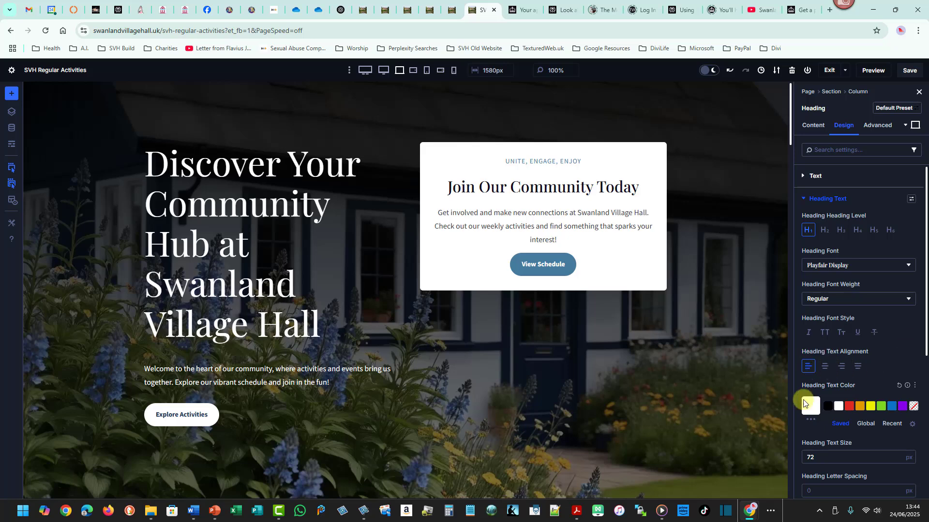
# Examine the heading text size across the tablet, phone, widescreen and desktop preview modes.
pyautogui.moveTo(923, 333); pyautogui.dragTo(923, 410)
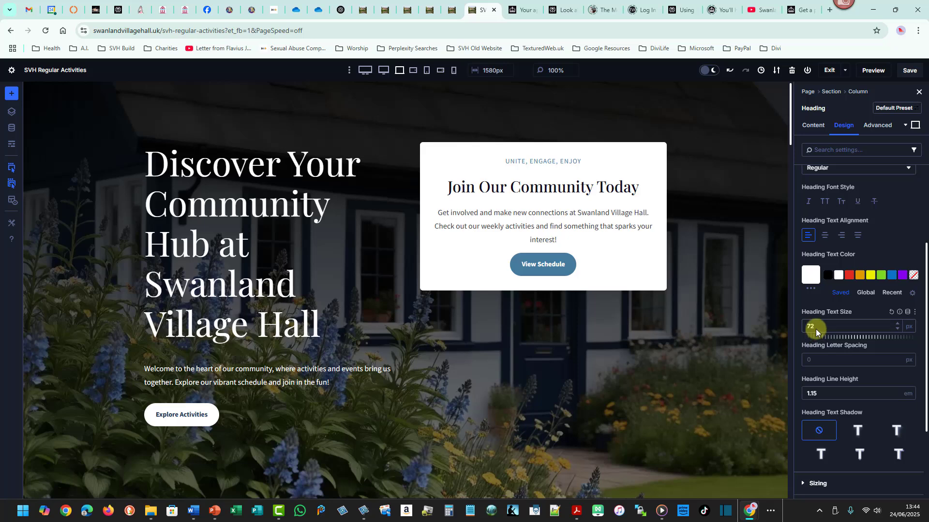
pyautogui.click(908, 326)
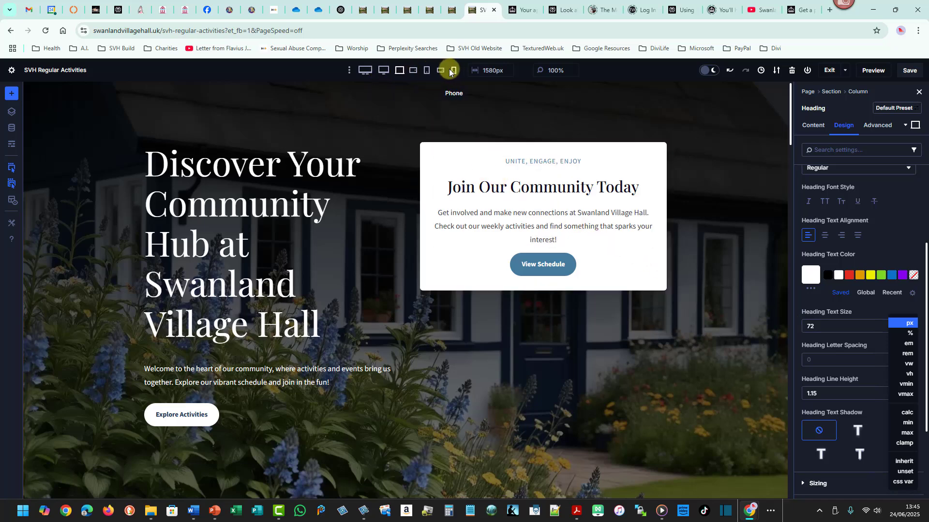
pyautogui.click(414, 72)
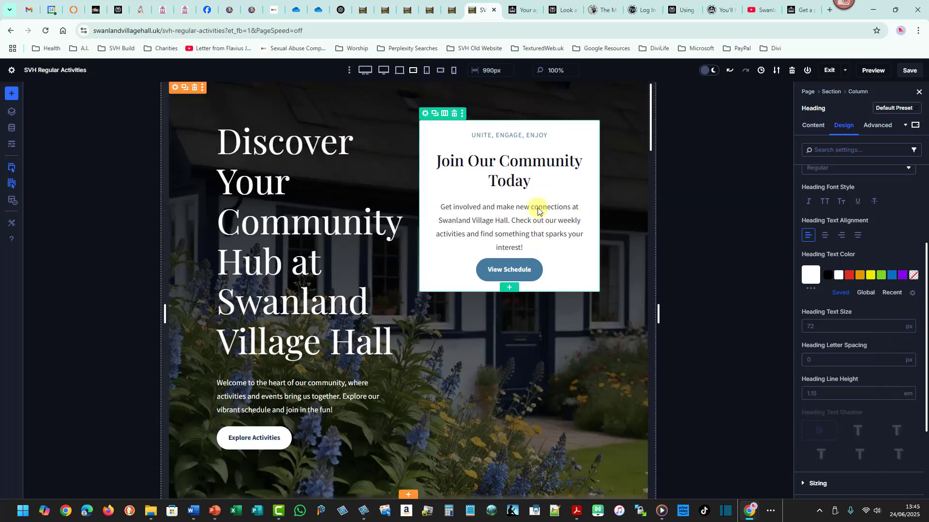
pyautogui.click(427, 72)
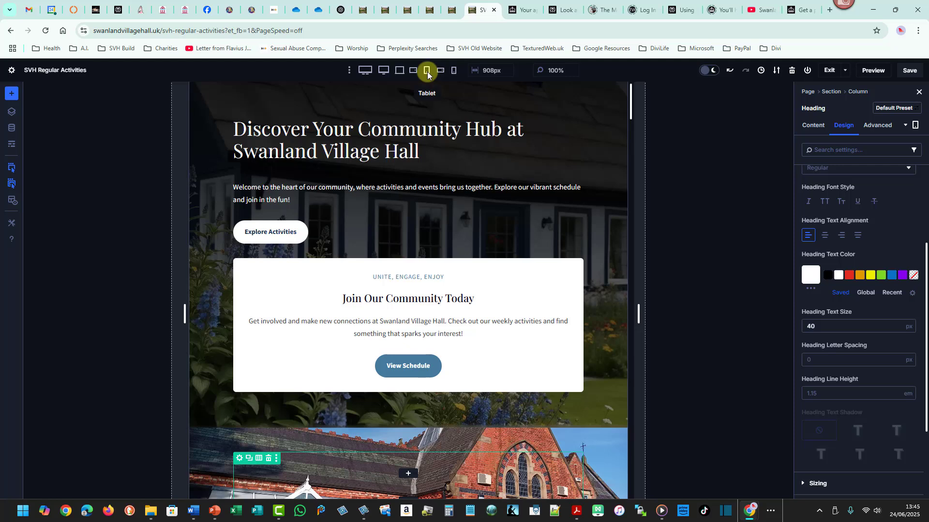
pyautogui.click(454, 72)
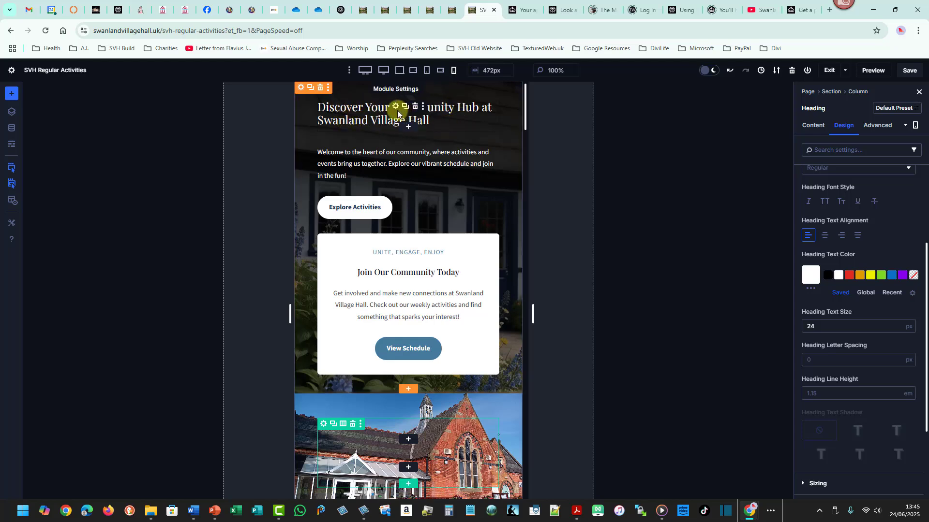
pyautogui.click(440, 72)
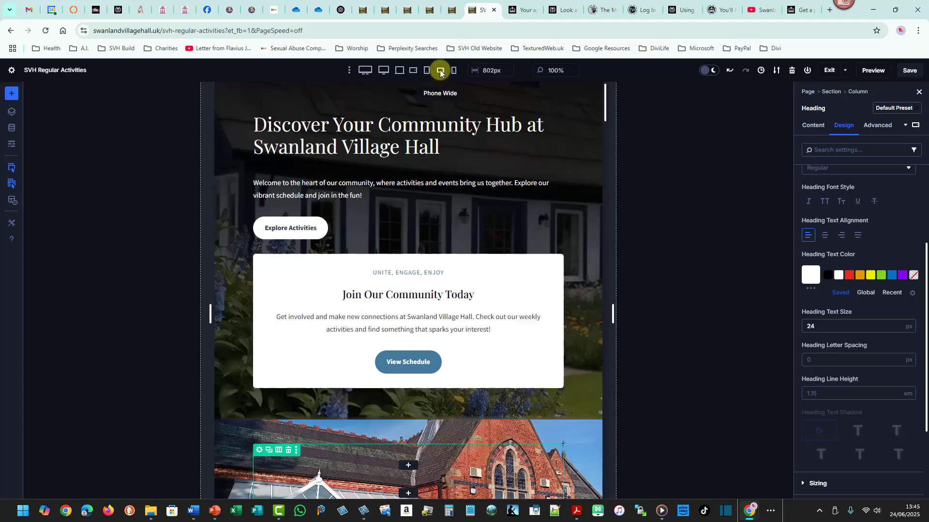
pyautogui.click(427, 72)
pyautogui.click(401, 72)
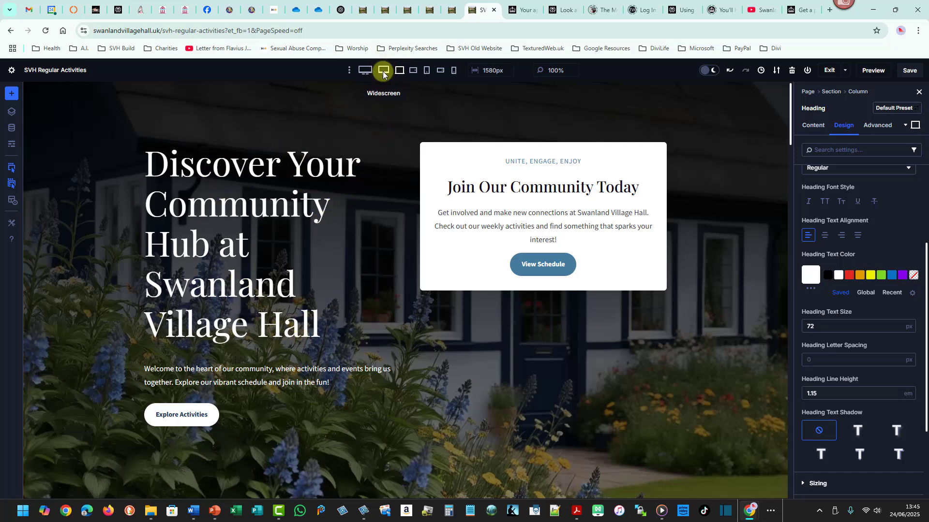
pyautogui.click(368, 72)
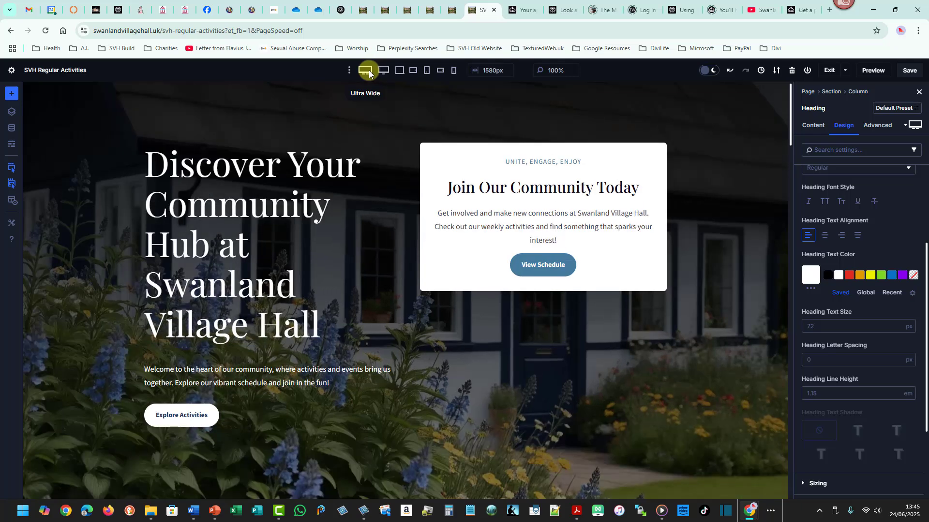
pyautogui.click(397, 73)
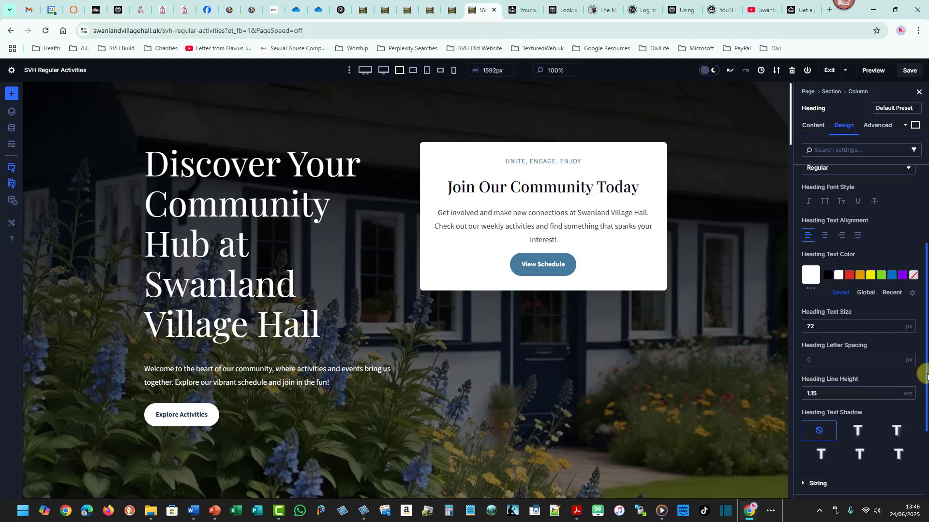
pyautogui.moveTo(925, 375); pyautogui.dragTo(924, 436)
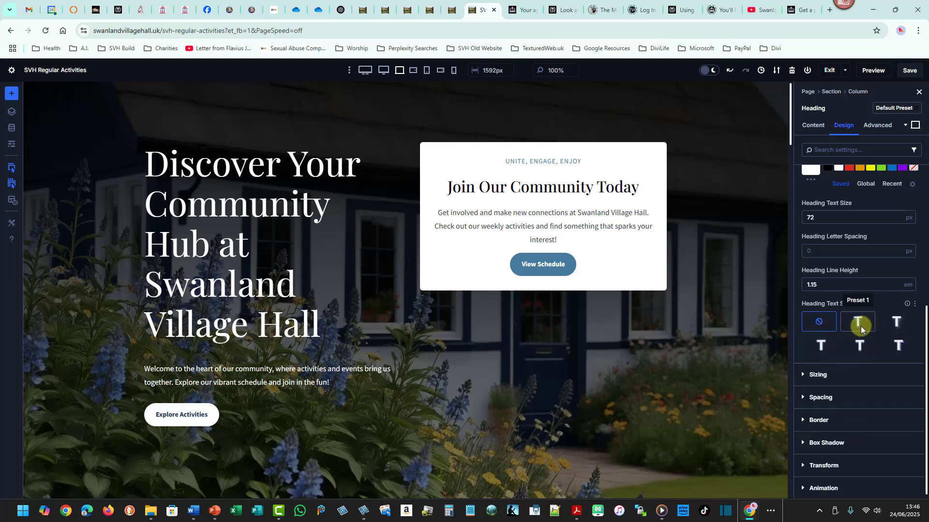
# Try the Preset 1 text shadow on the hero heading, then set the shadow back to none.
pyautogui.click(860, 326)
pyautogui.click(822, 329)
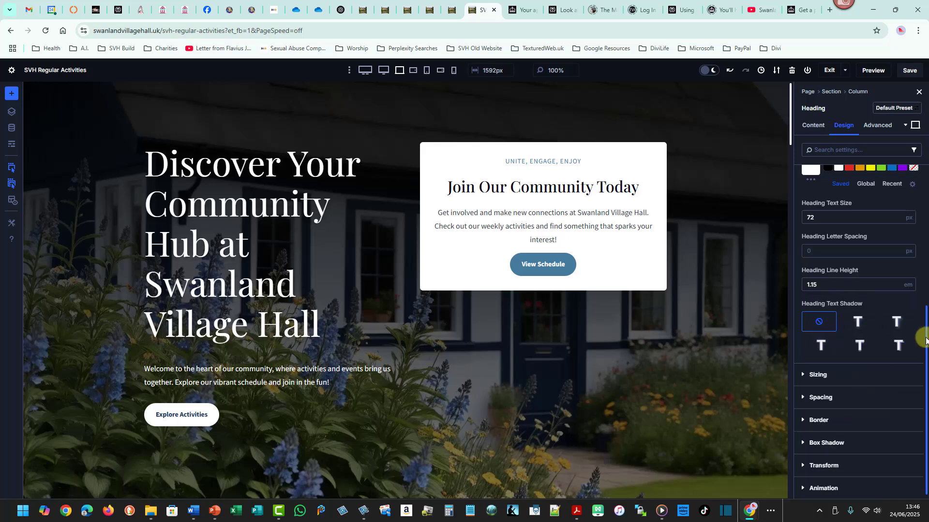
# Copy the hero heading module.
pyautogui.moveTo(926, 339); pyautogui.dragTo(926, 199)
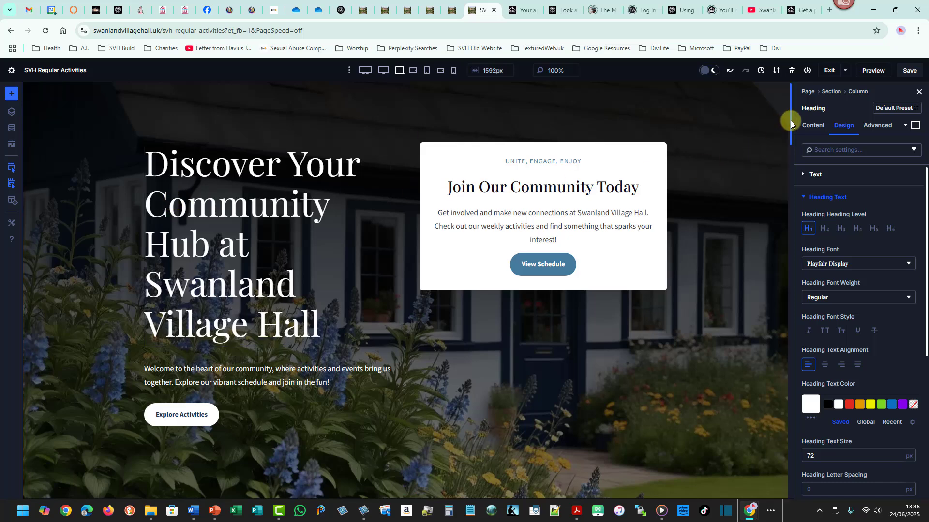
pyautogui.moveTo(790, 120); pyautogui.dragTo(790, 122)
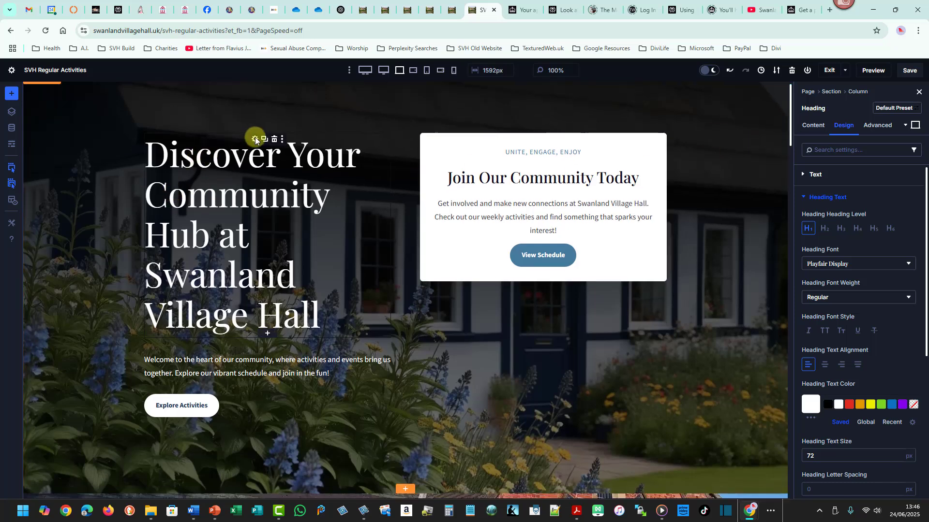
pyautogui.rightClick(255, 140)
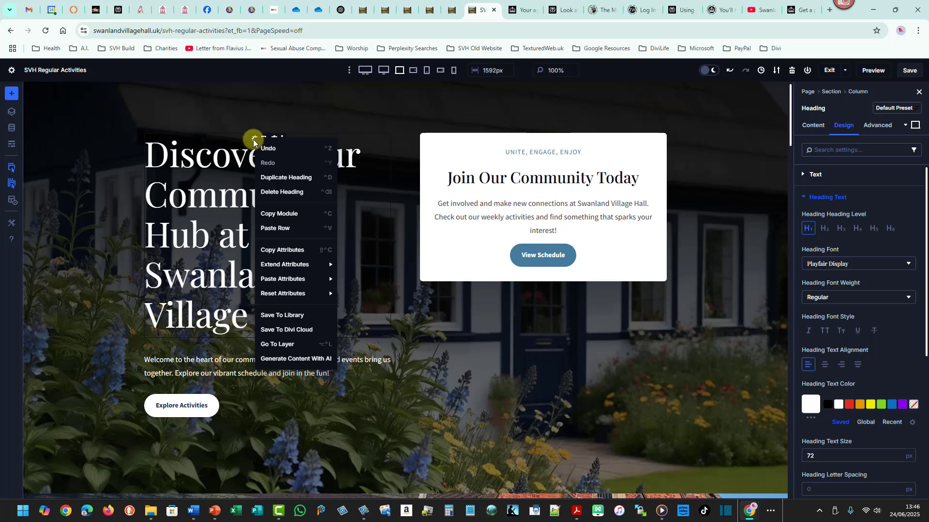
pyautogui.click(280, 219)
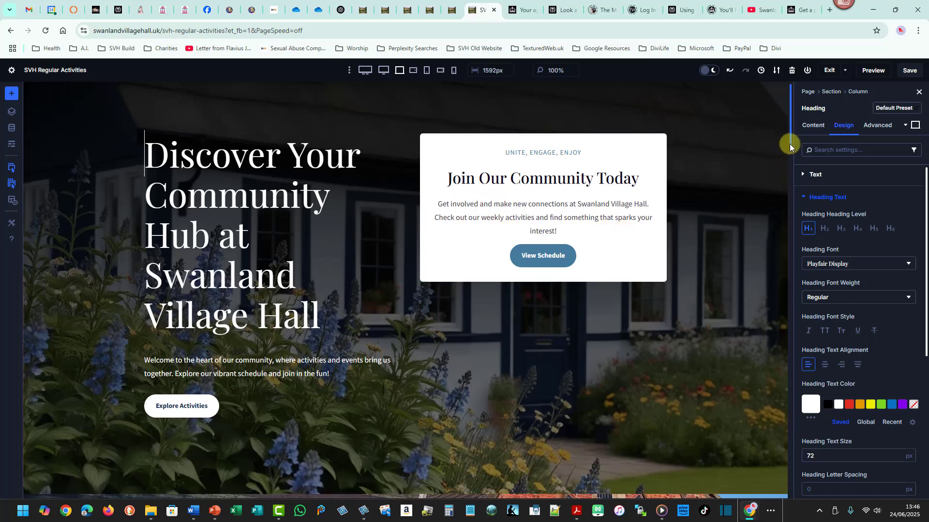
# Add a new Heading module to the section with the village hall building background image.
pyautogui.moveTo(790, 143); pyautogui.dragTo(789, 196)
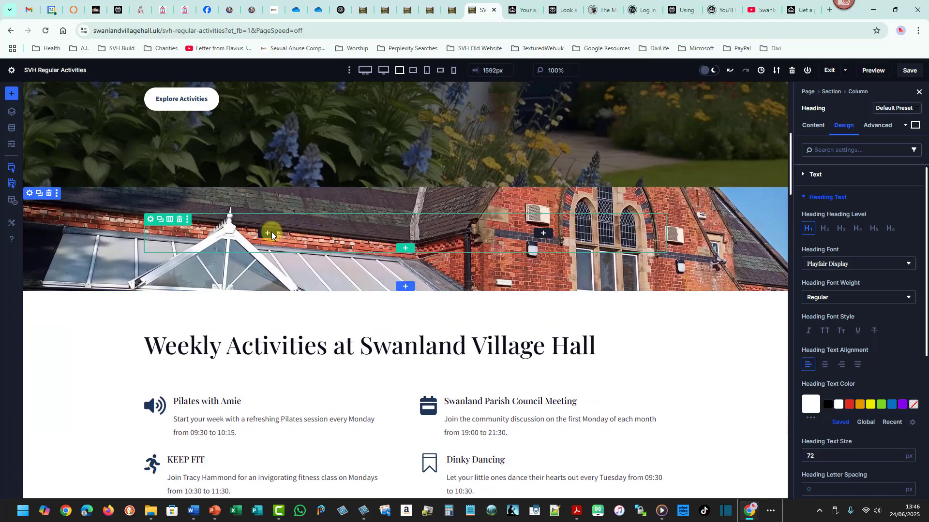
pyautogui.click(261, 234)
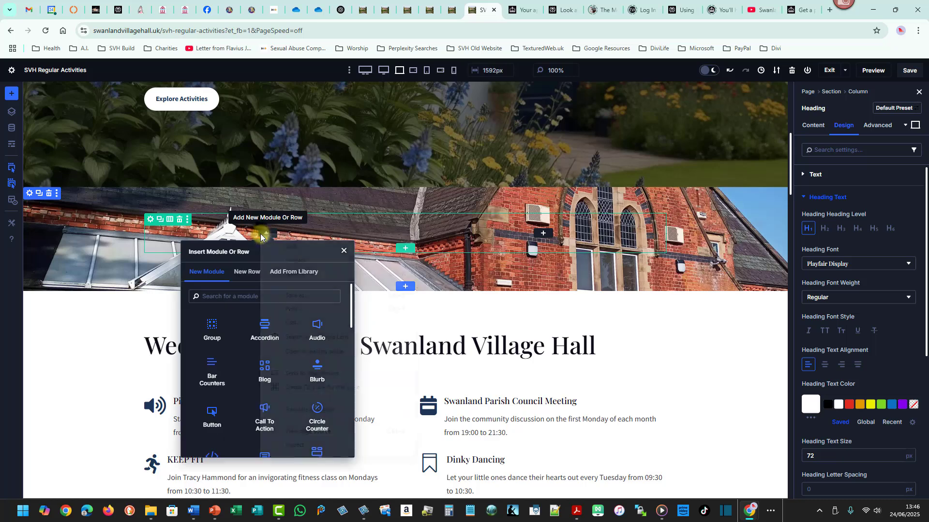
pyautogui.rightClick(261, 235)
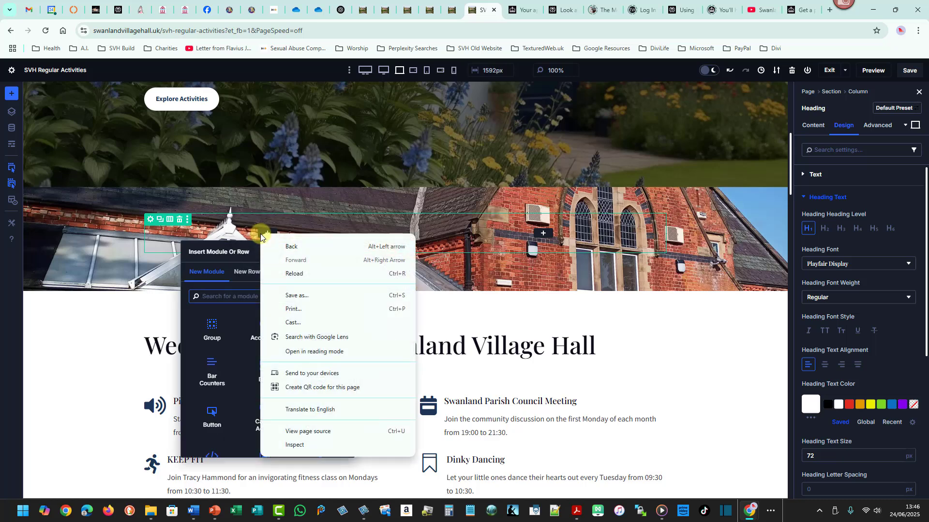
pyautogui.press('Escape')
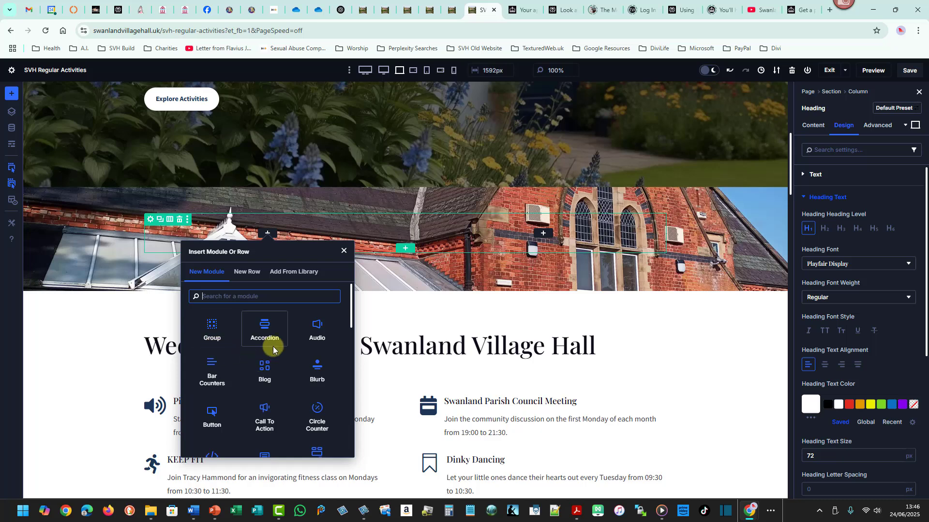
pyautogui.moveTo(350, 307); pyautogui.dragTo(348, 353)
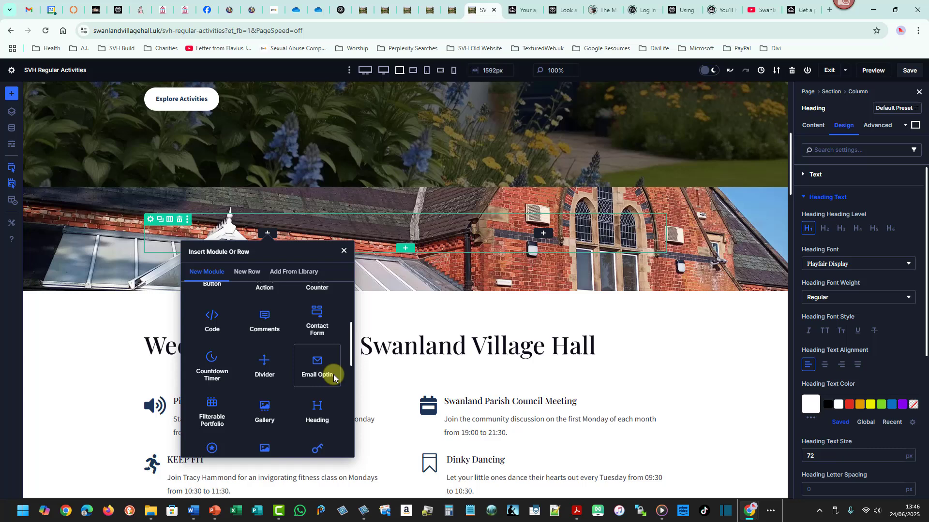
pyautogui.click(317, 410)
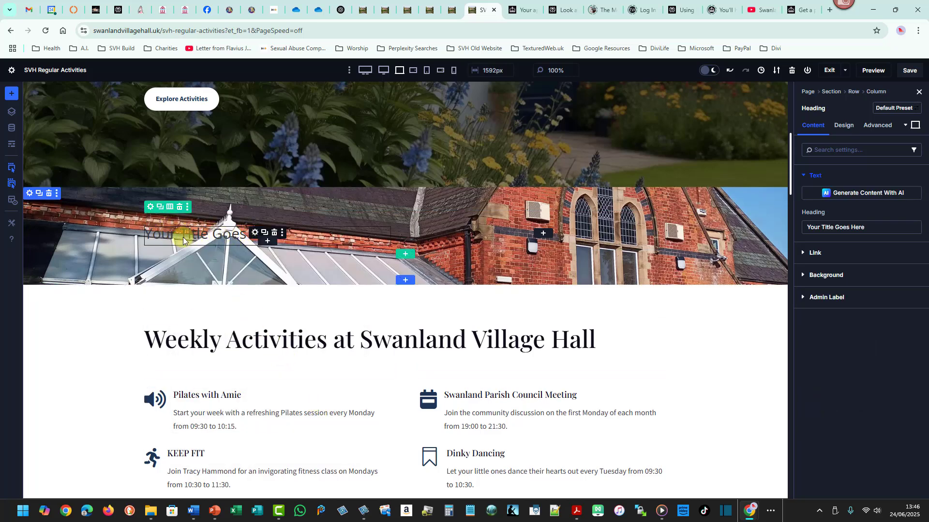
# Paste the copied hero heading module into that section, then delete the pasted module.
pyautogui.rightClick(254, 236)
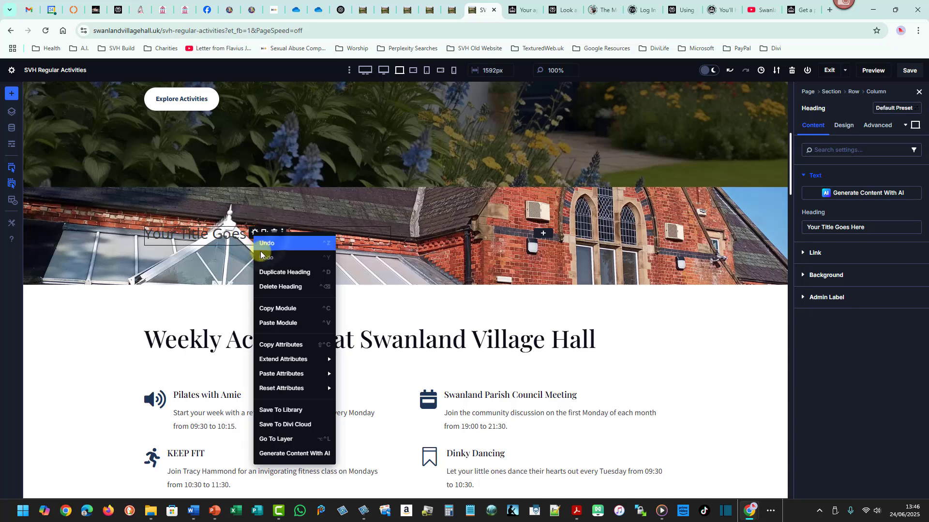
pyautogui.click(277, 323)
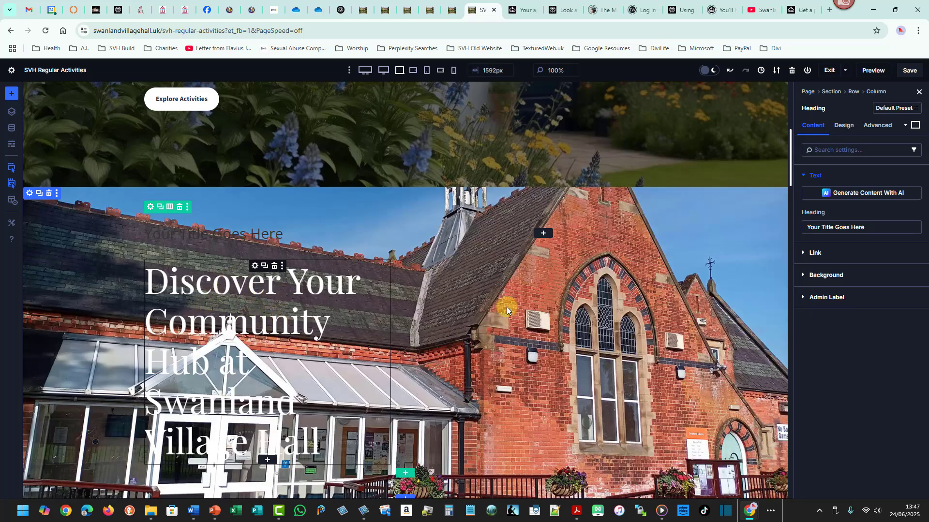
pyautogui.moveTo(788, 161)
pyautogui.mouseDown()
pyautogui.moveTo(786, 122)
pyautogui.moveTo(781, 174)
pyautogui.mouseUp()
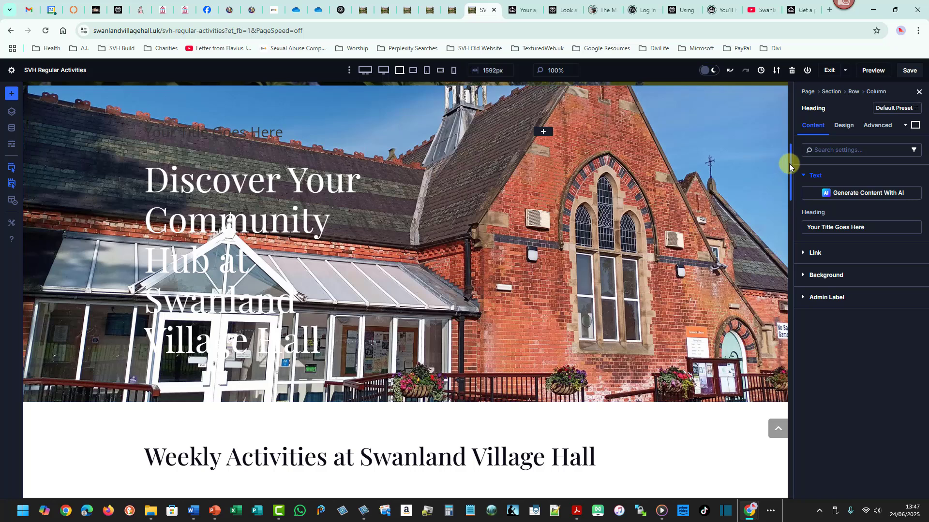
pyautogui.scroll(2, 789, 162)
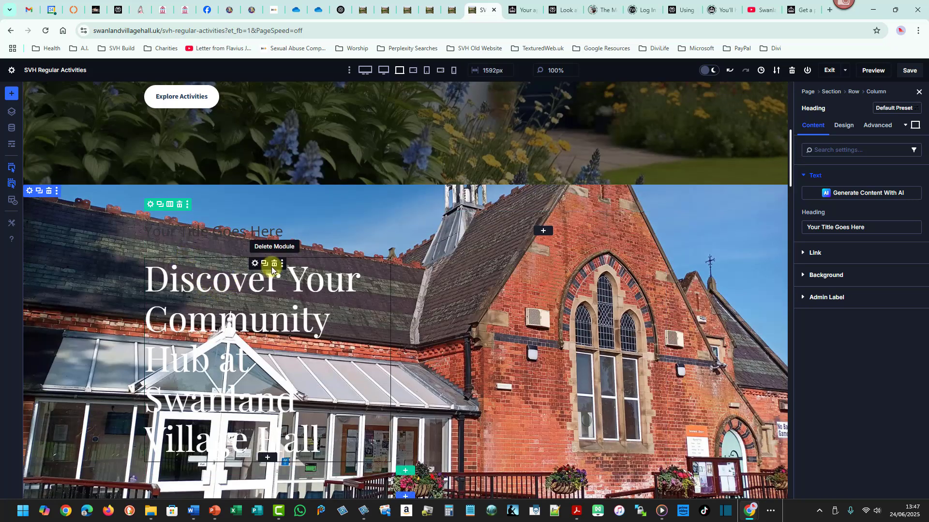
pyautogui.click(269, 264)
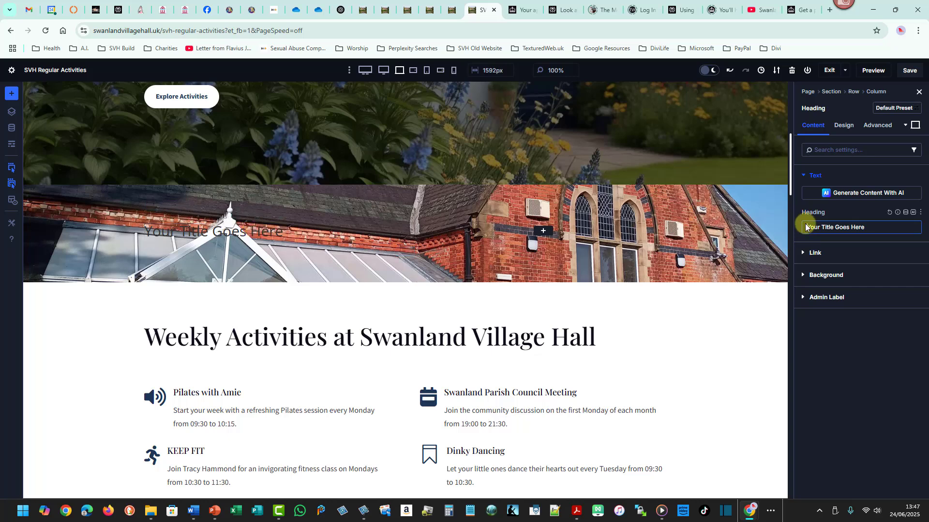
# Replace the new heading's text with Weekly Activities at Swanland Village Hall.
pyautogui.moveTo(805, 227); pyautogui.dragTo(865, 227)
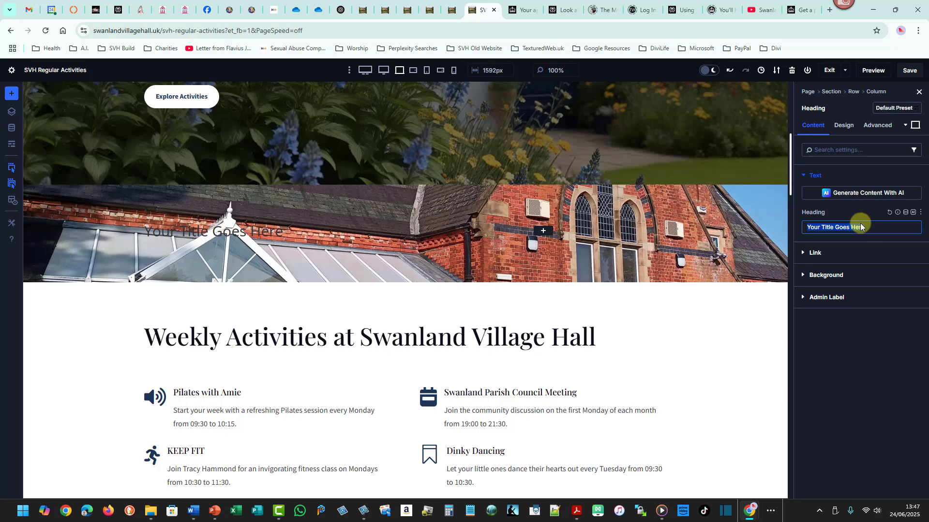
pyautogui.write('Weekly Activities at Swanland Vi')
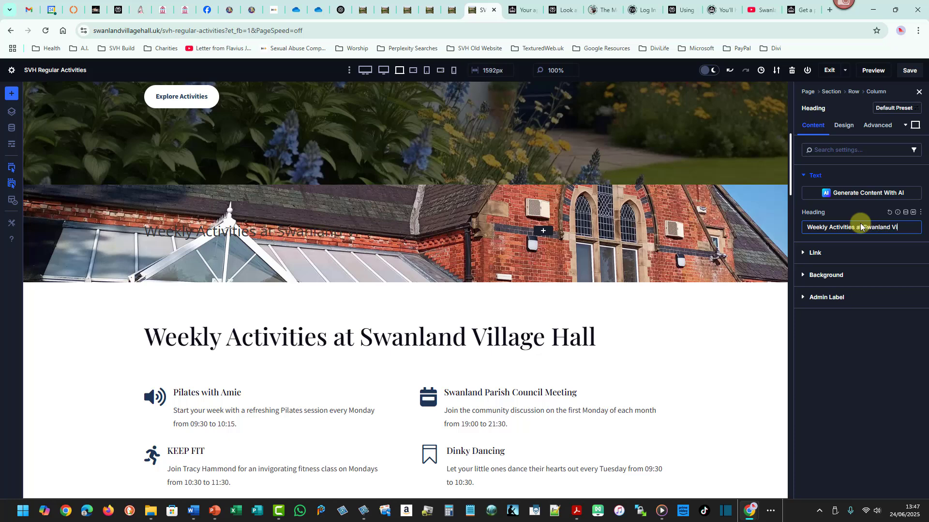
pyautogui.write('e Hall')
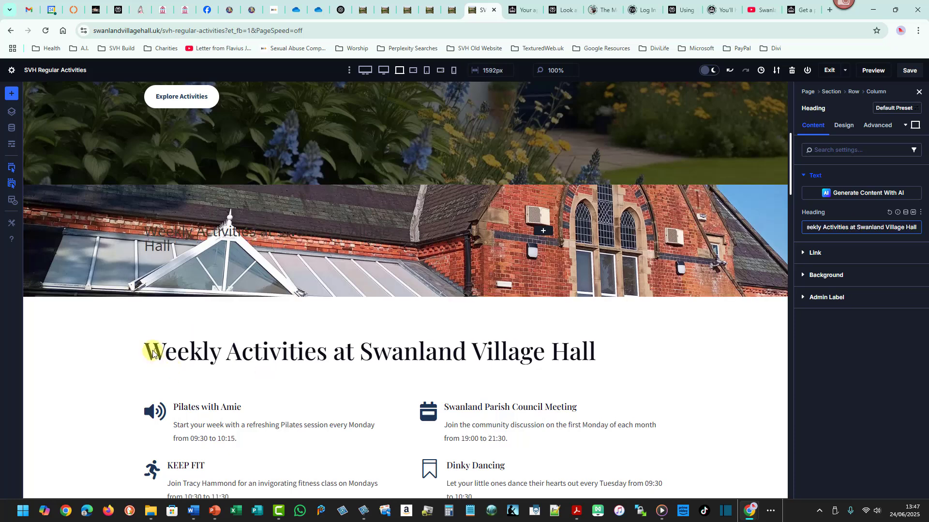
pyautogui.moveTo(610, 371); pyautogui.dragTo(609, 374)
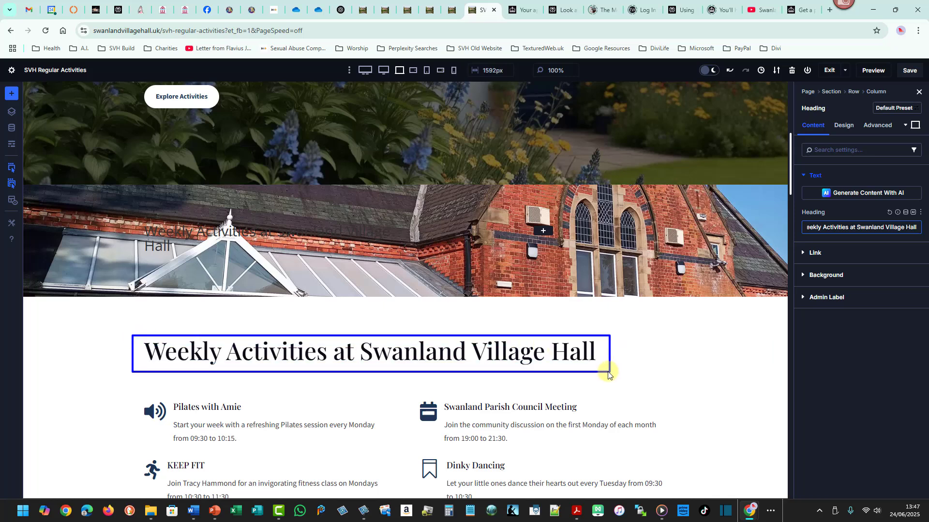
pyautogui.press('Escape')
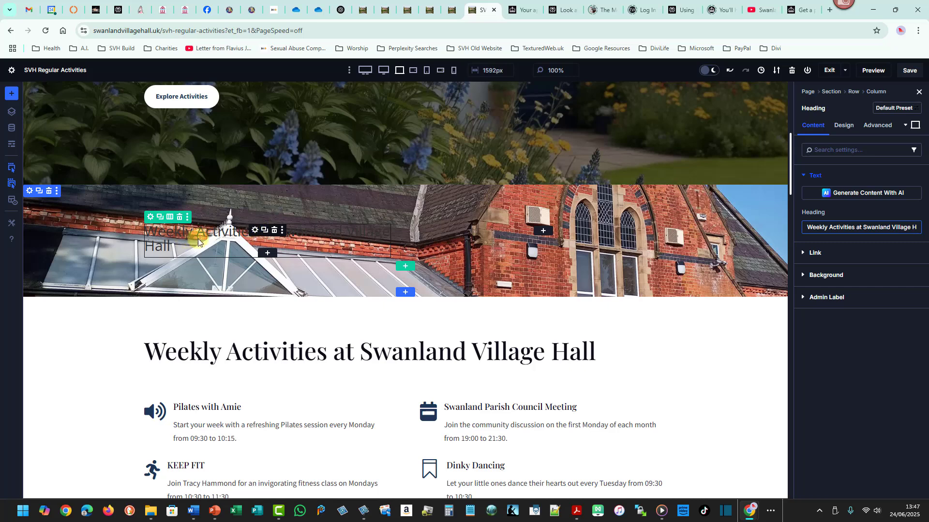
# Set the new heading's text colour to white and its heading font to Abril Fatface.
pyautogui.click(839, 125)
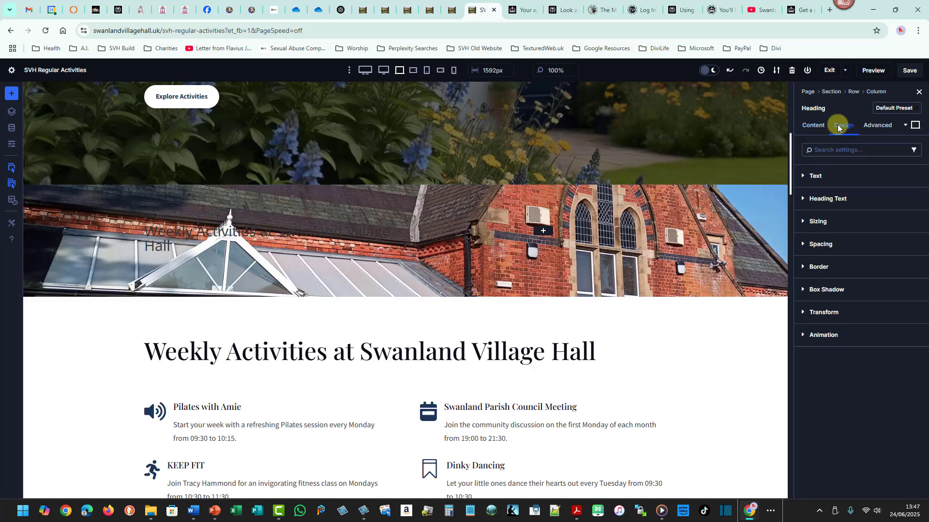
pyautogui.click(828, 198)
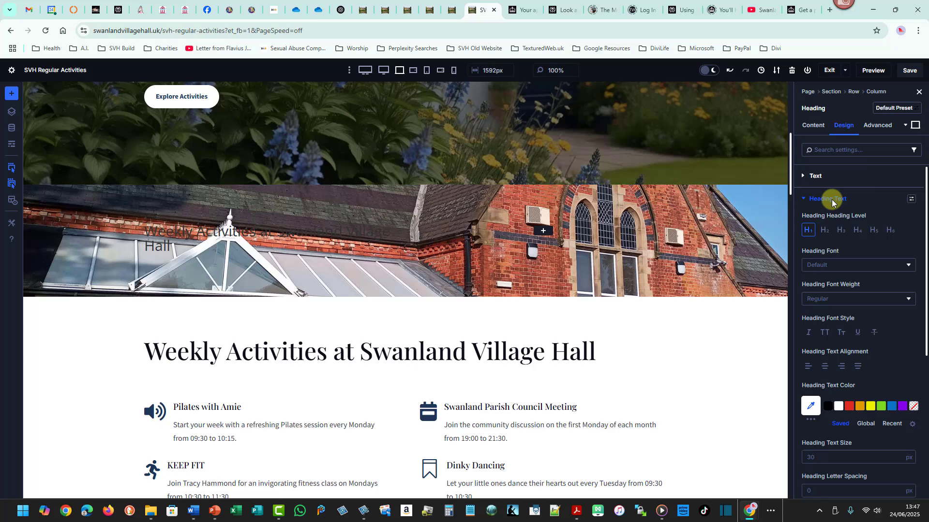
pyautogui.click(838, 408)
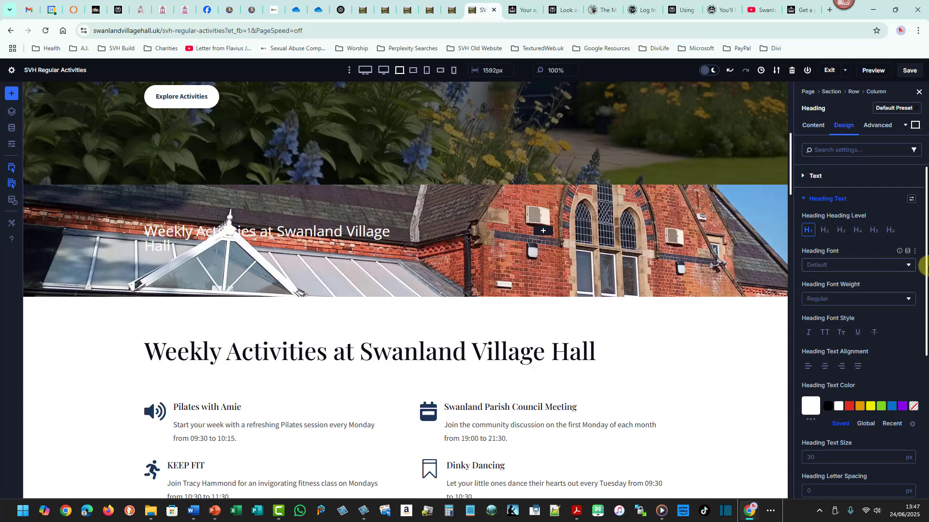
pyautogui.click(905, 265)
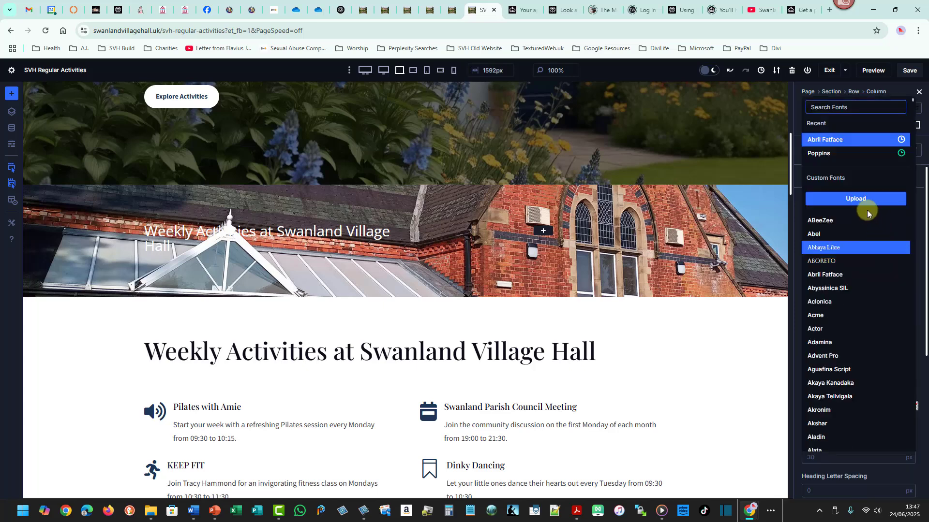
pyautogui.click(816, 141)
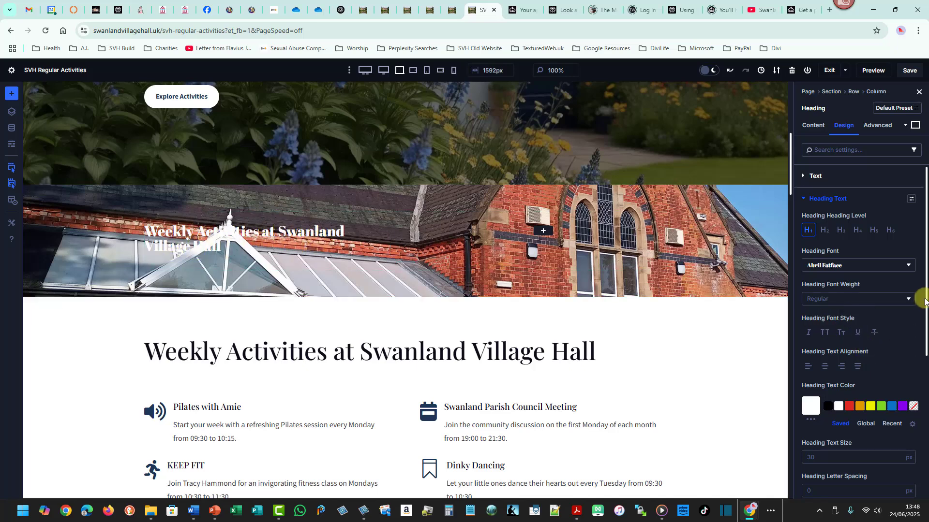
# Set the new heading's text size to 5 vw.
pyautogui.moveTo(926, 298); pyautogui.dragTo(927, 348)
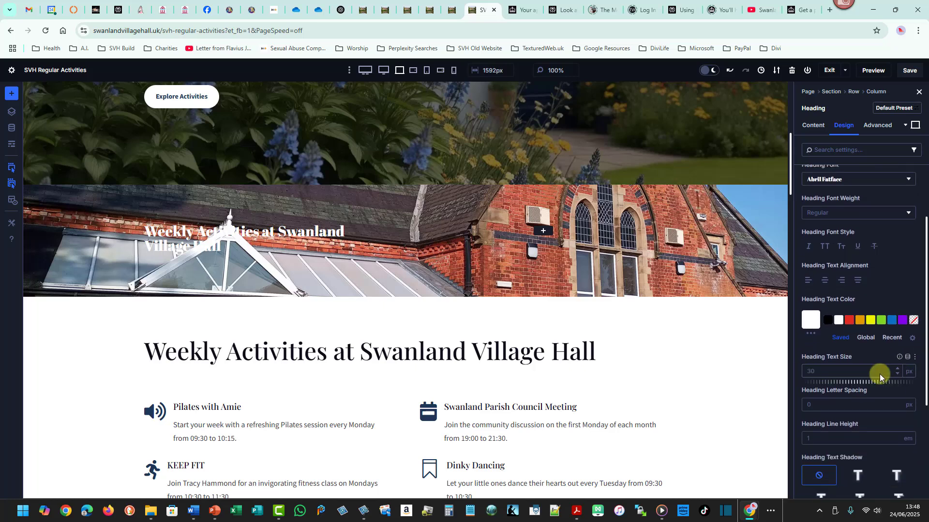
pyautogui.click(908, 373)
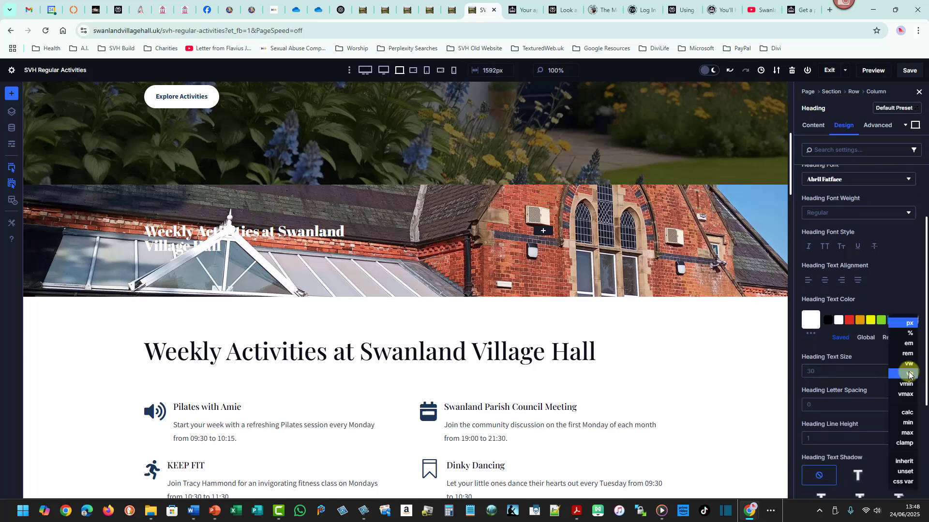
pyautogui.click(909, 333)
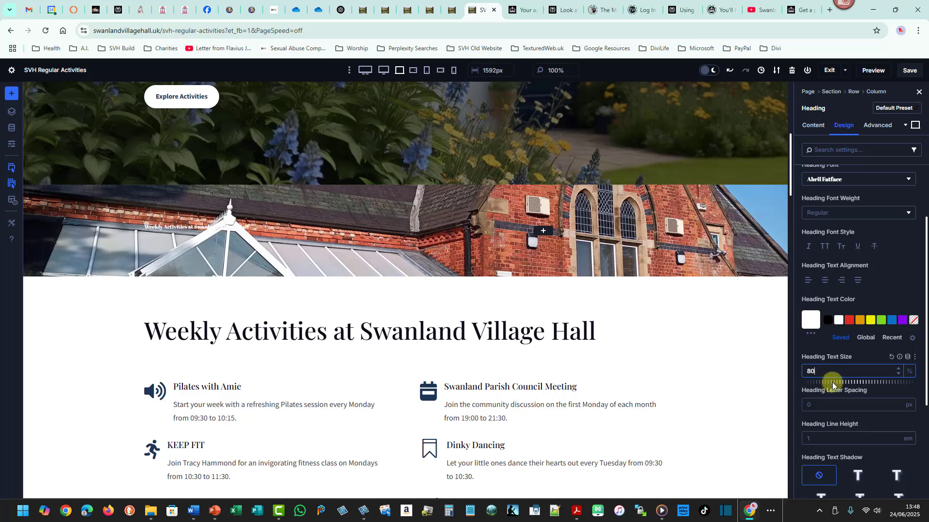
pyautogui.click(898, 370)
pyautogui.click(898, 370)
pyautogui.moveTo(898, 370); pyautogui.dragTo(898, 371)
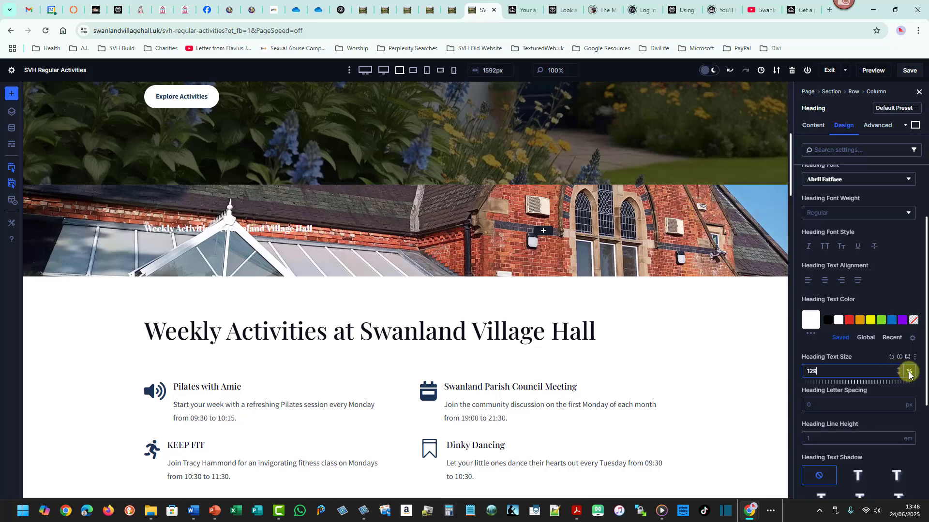
pyautogui.click(909, 374)
pyautogui.click(813, 372)
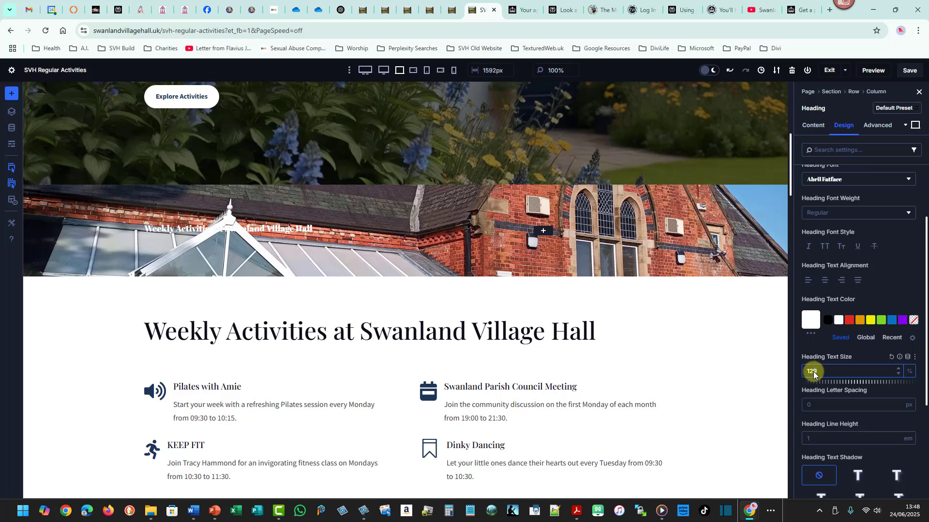
pyautogui.doubleClick(814, 372)
pyautogui.press('BackSpace')
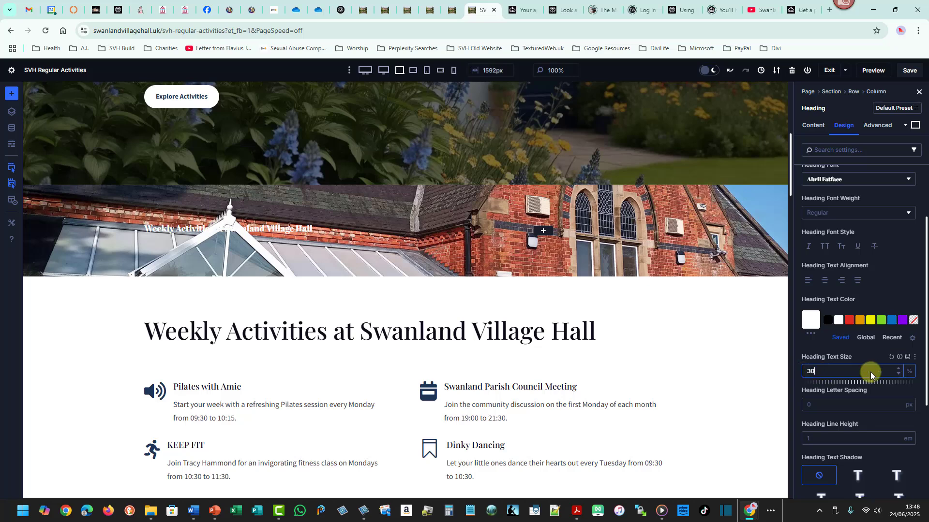
pyautogui.click(909, 372)
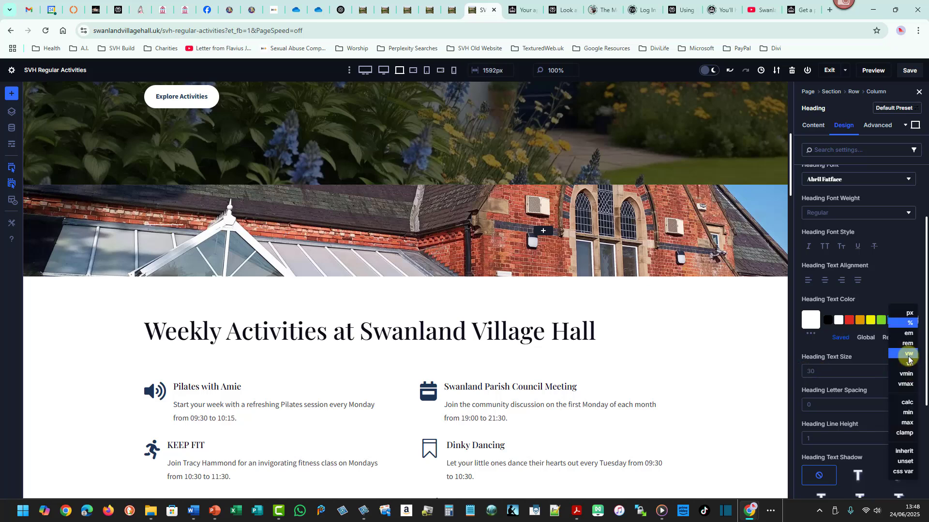
pyautogui.click(908, 358)
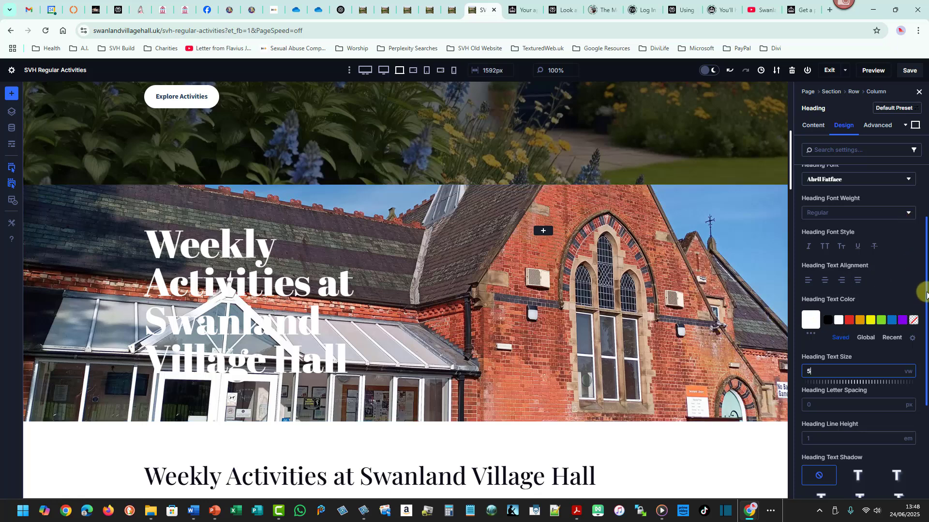
pyautogui.scroll(-3, 924, 292)
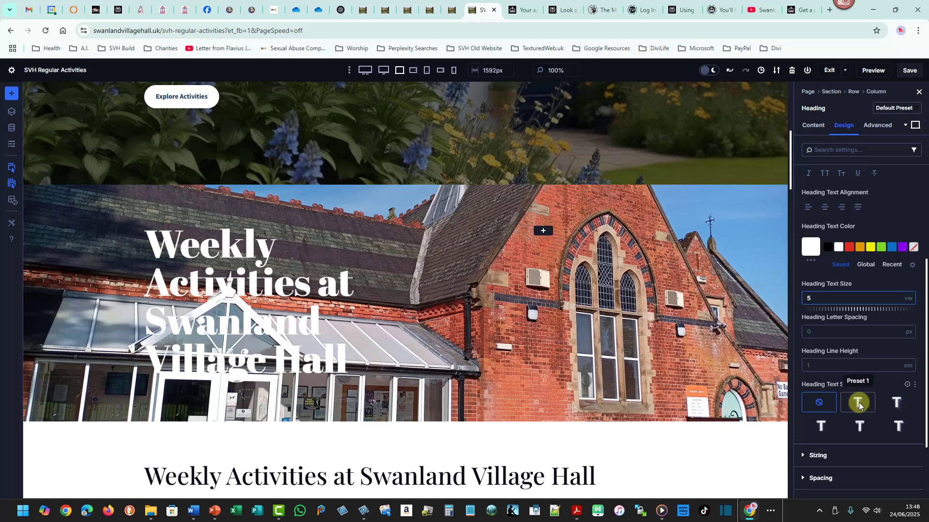
# Apply the Preset 1 text shadow to the Weekly Activities heading.
pyautogui.click(861, 407)
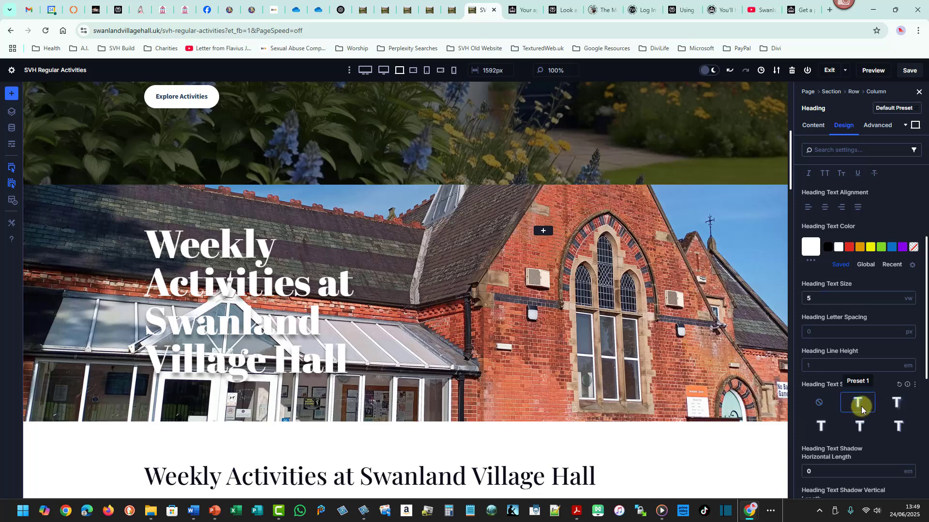
pyautogui.click(827, 405)
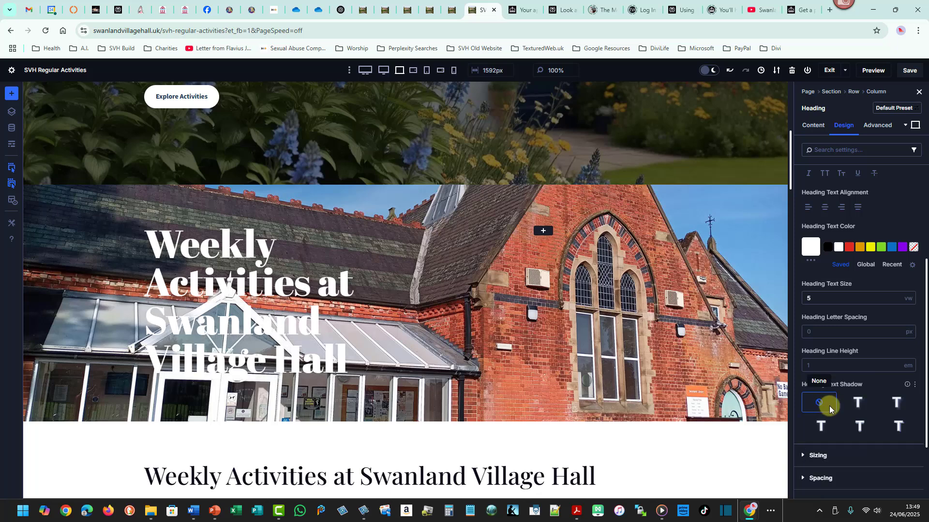
pyautogui.click(855, 403)
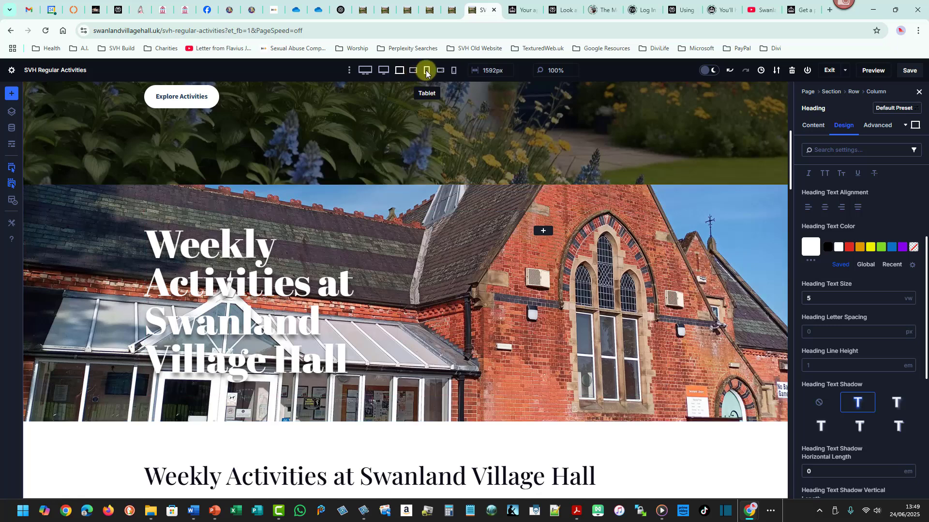
# Set the heading's text size for phone view to 9 vw.
pyautogui.click(455, 71)
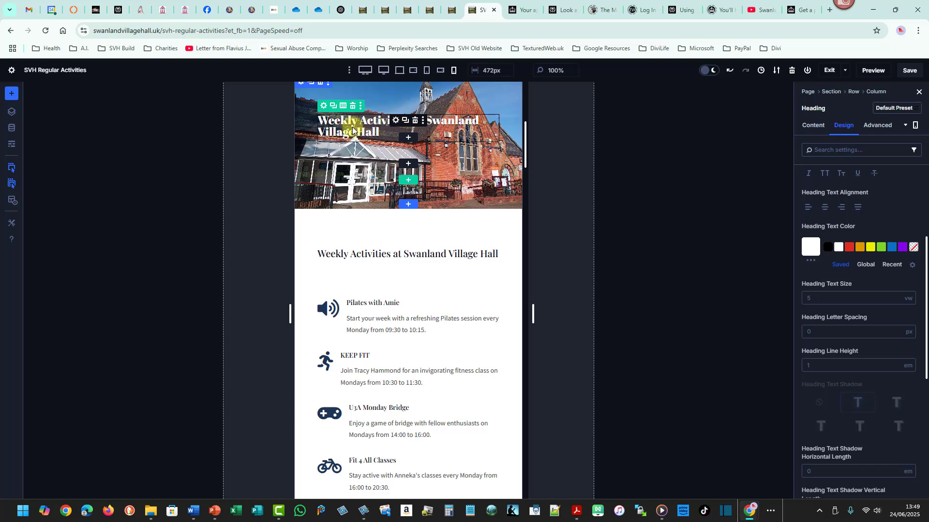
pyautogui.click(897, 297)
pyautogui.click(897, 297)
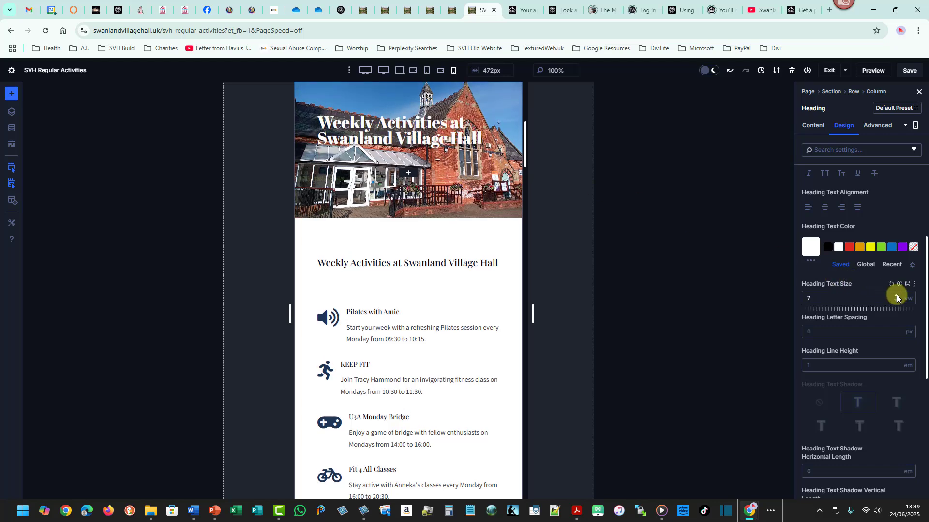
pyautogui.click(897, 297)
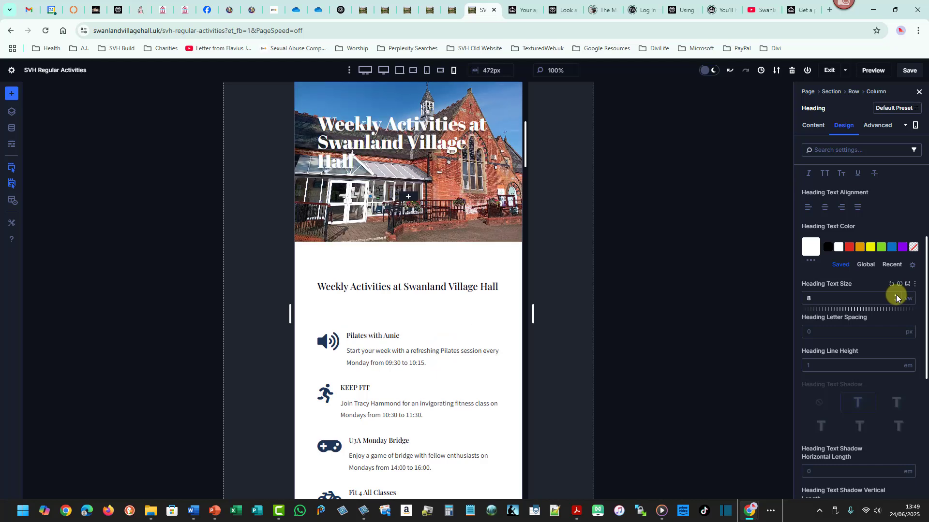
pyautogui.click(897, 297)
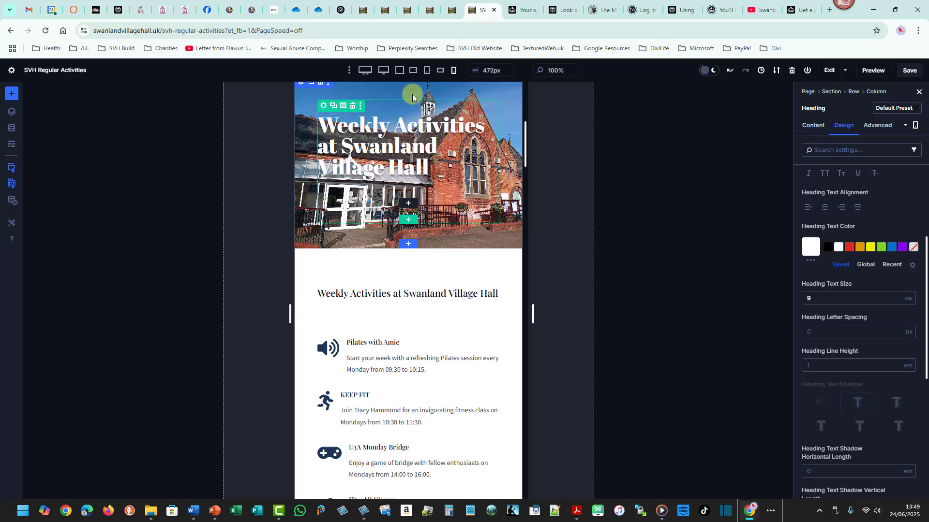
# Review how the heading looks in tablet, phone and desktop views.
pyautogui.click(412, 70)
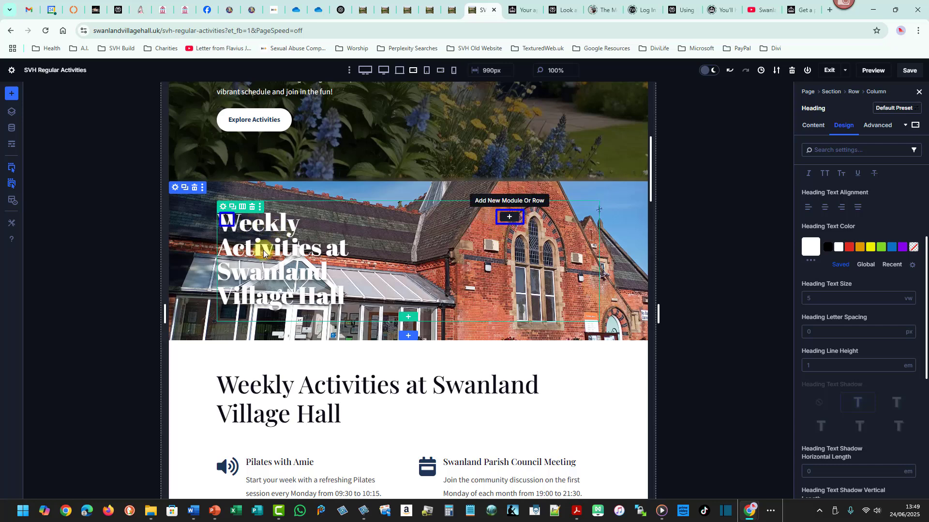
pyautogui.moveTo(263, 250); pyautogui.dragTo(349, 308)
pyautogui.moveTo(447, 209); pyautogui.dragTo(558, 298)
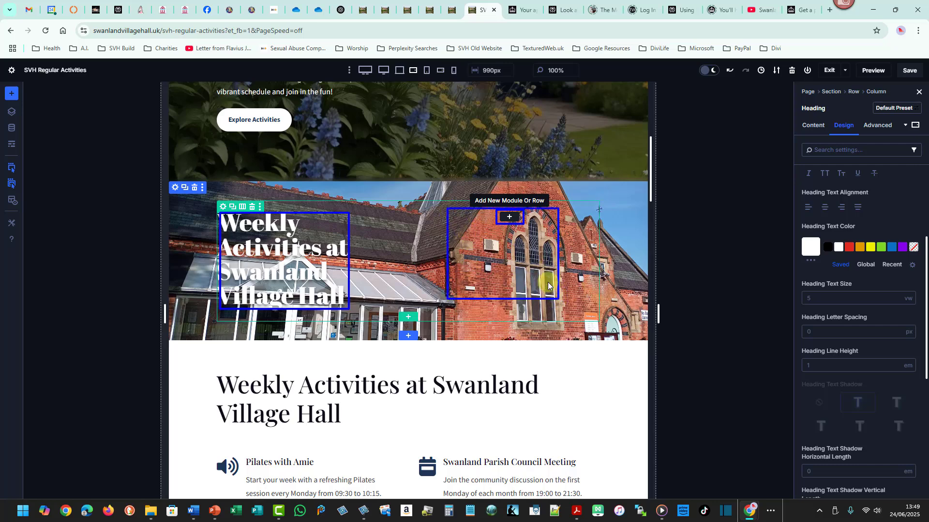
pyautogui.click(454, 71)
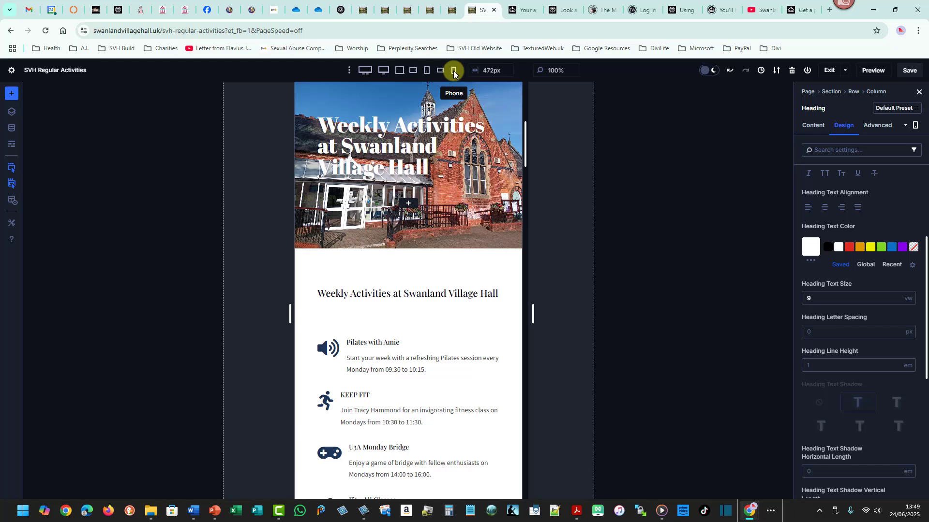
pyautogui.moveTo(315, 113)
pyautogui.mouseDown()
pyautogui.moveTo(369, 124)
pyautogui.moveTo(495, 178)
pyautogui.mouseUp()
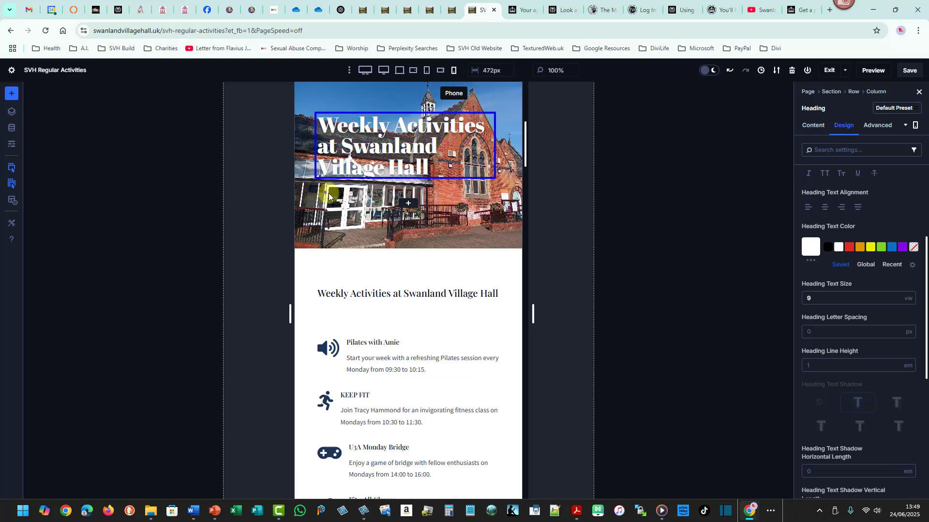
pyautogui.moveTo(326, 192); pyautogui.dragTo(489, 224)
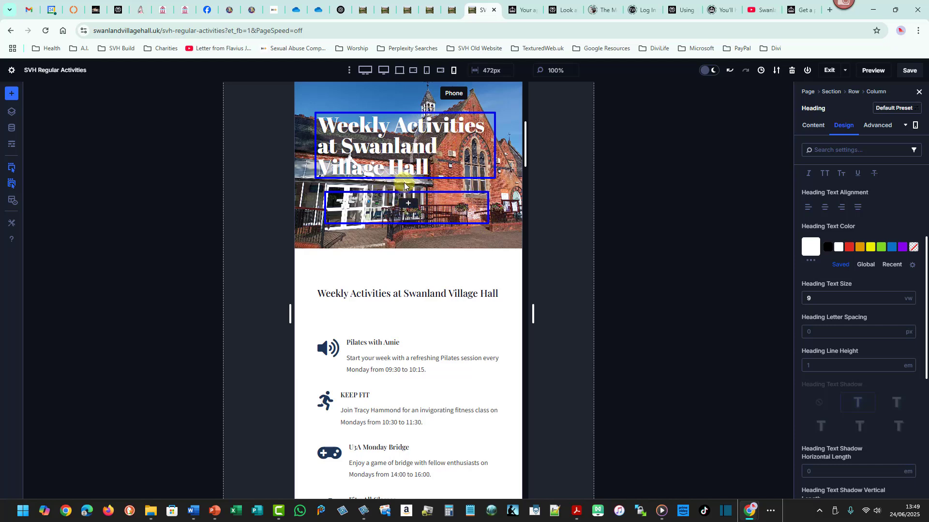
pyautogui.click(412, 70)
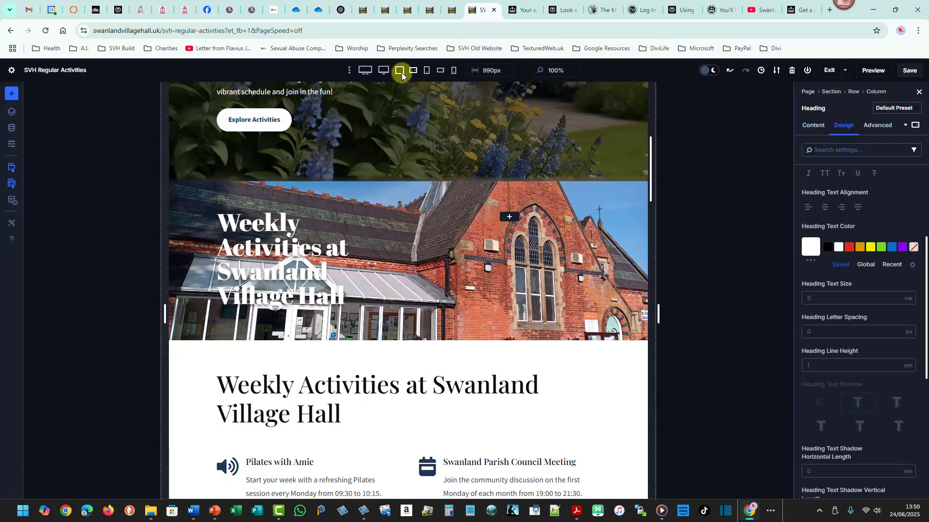
pyautogui.click(401, 72)
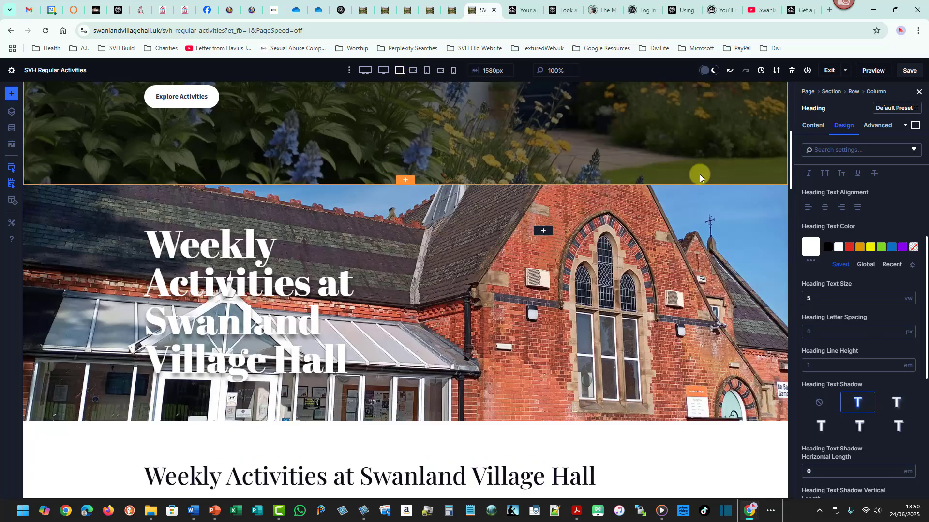
# Add a Text module below the Weekly Activities heading in the building image section.
pyautogui.moveTo(788, 155)
pyautogui.mouseDown()
pyautogui.moveTo(790, 167)
pyautogui.moveTo(785, 130)
pyautogui.moveTo(783, 141)
pyautogui.mouseUp()
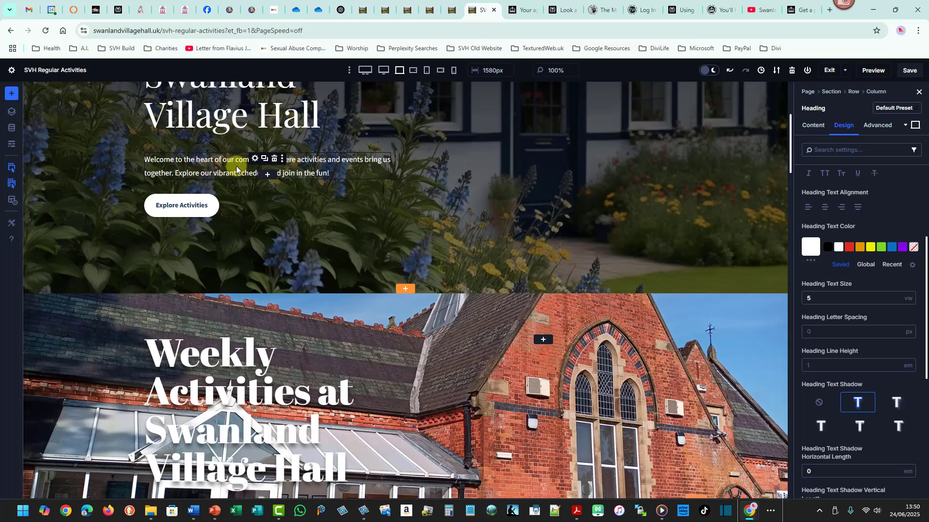
pyautogui.moveTo(794, 161); pyautogui.dragTo(795, 186)
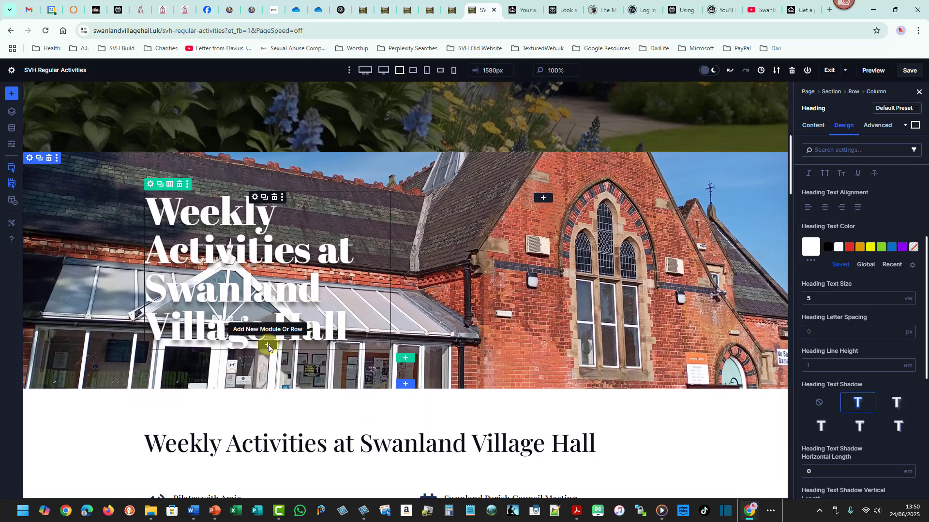
pyautogui.click(267, 346)
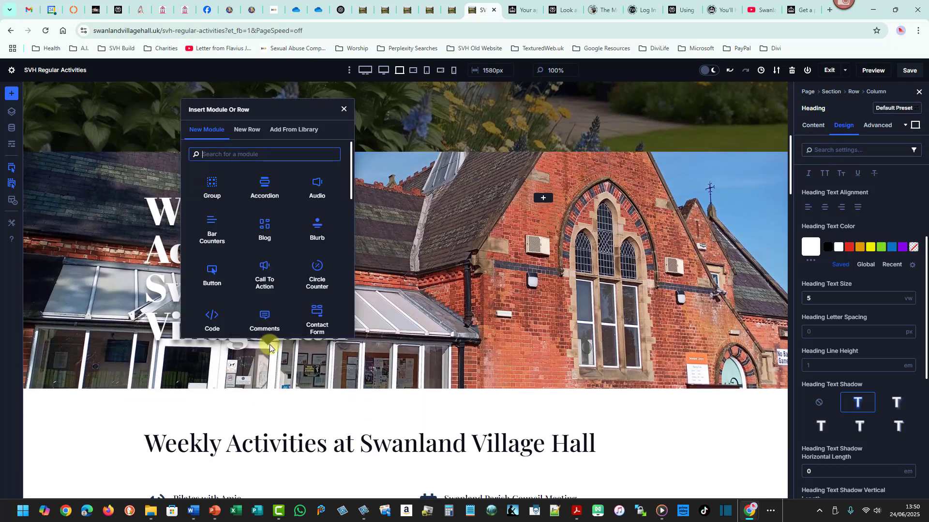
pyautogui.write('text')
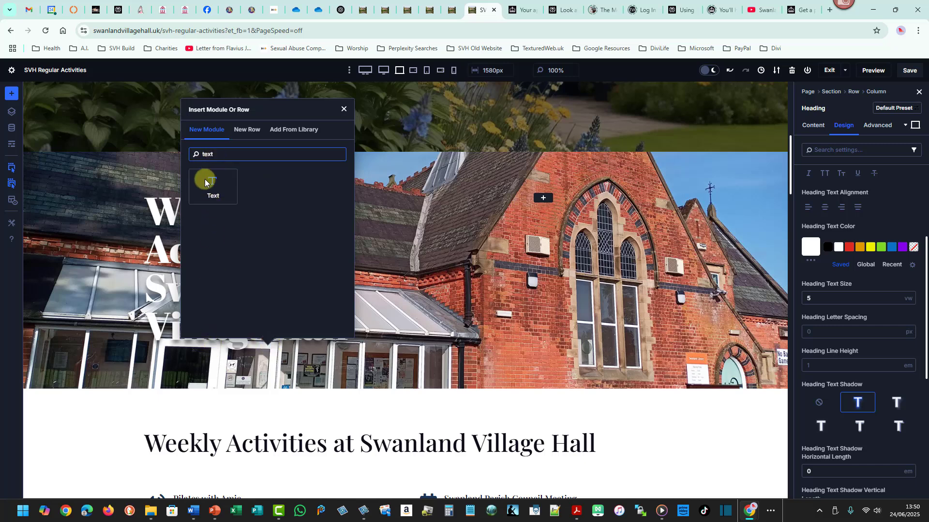
pyautogui.click(208, 185)
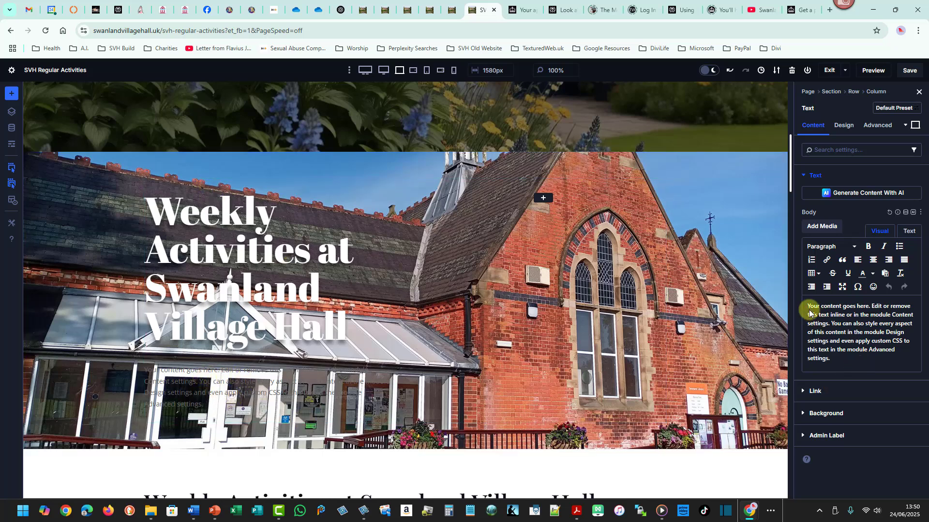
# Replace the text module's placeholder with Look at the weekly activities that take place at Swanland Village Hall.
pyautogui.moveTo(807, 306); pyautogui.dragTo(845, 363)
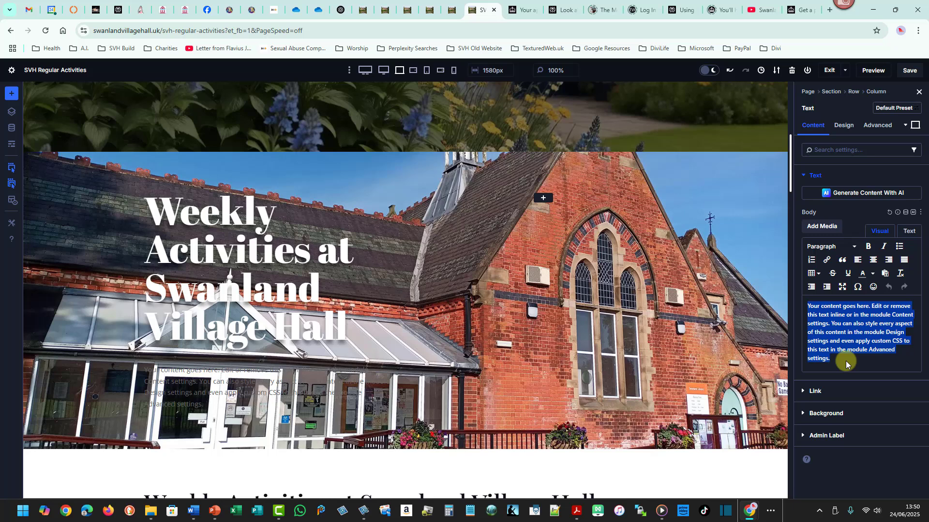
pyautogui.write('Look at the')
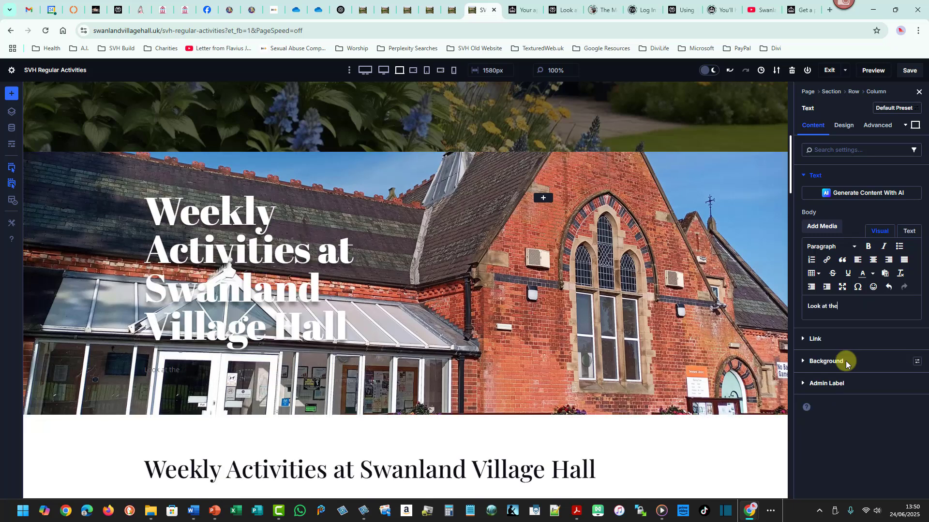
pyautogui.write(' weekly activities tha')
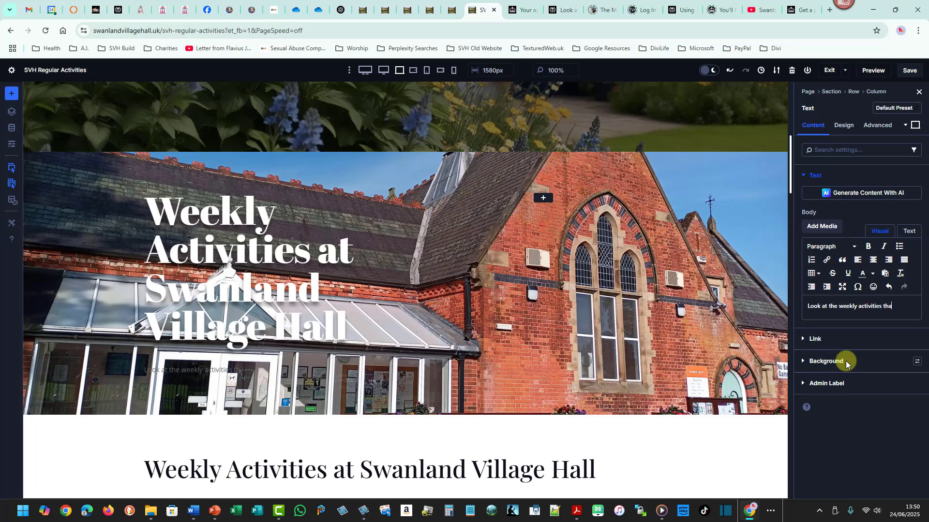
pyautogui.write('t take place at ')
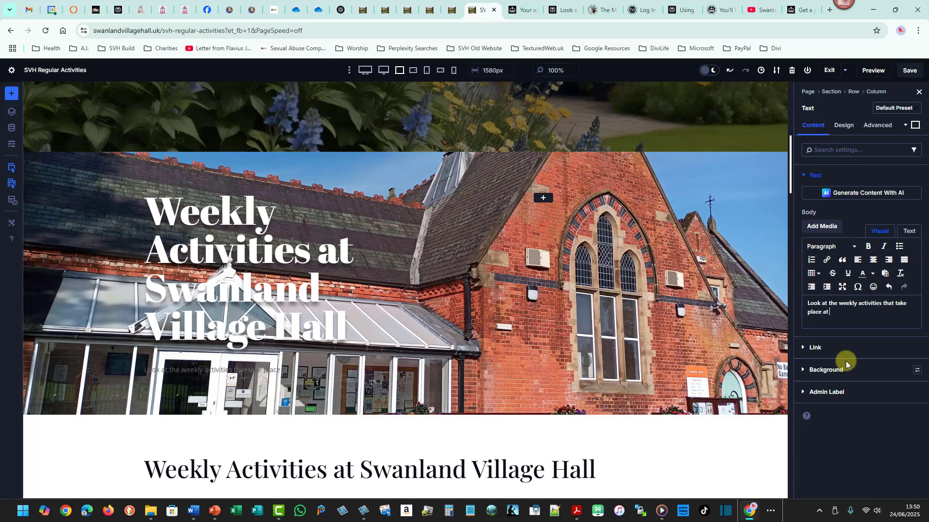
pyautogui.write('W')
pyautogui.press('BackSpace')
pyautogui.write('Swanlna')
pyautogui.press('BackSpace')
pyautogui.press('BackSpace')
pyautogui.write('and vi')
pyautogui.press('BackSpace')
pyautogui.press('BackSpace')
pyautogui.write('Village Hall.')
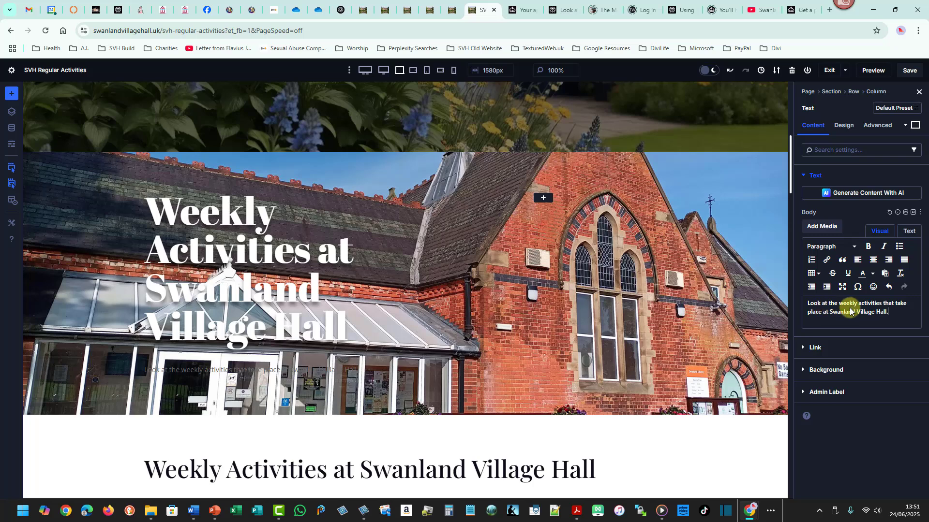
# Set the text module's text colour to white and its text size to 16 px.
pyautogui.click(845, 124)
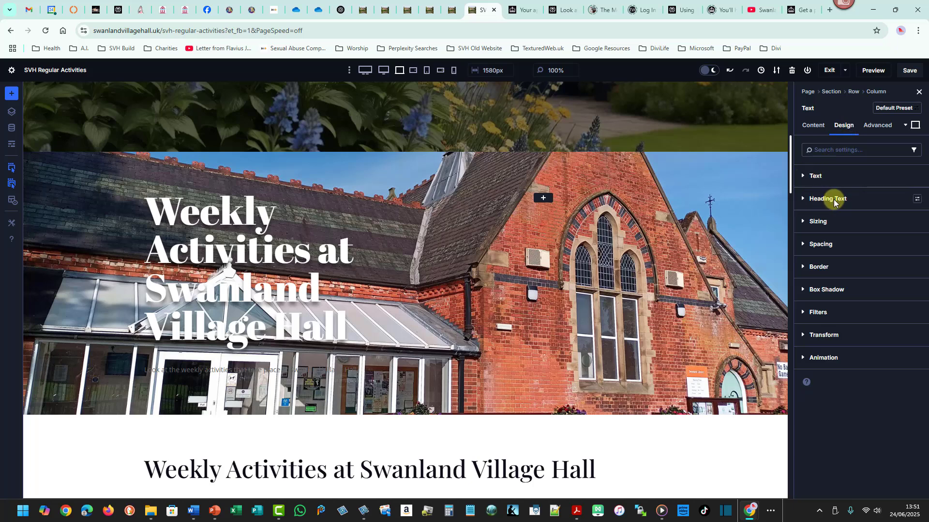
pyautogui.click(816, 178)
pyautogui.click(839, 334)
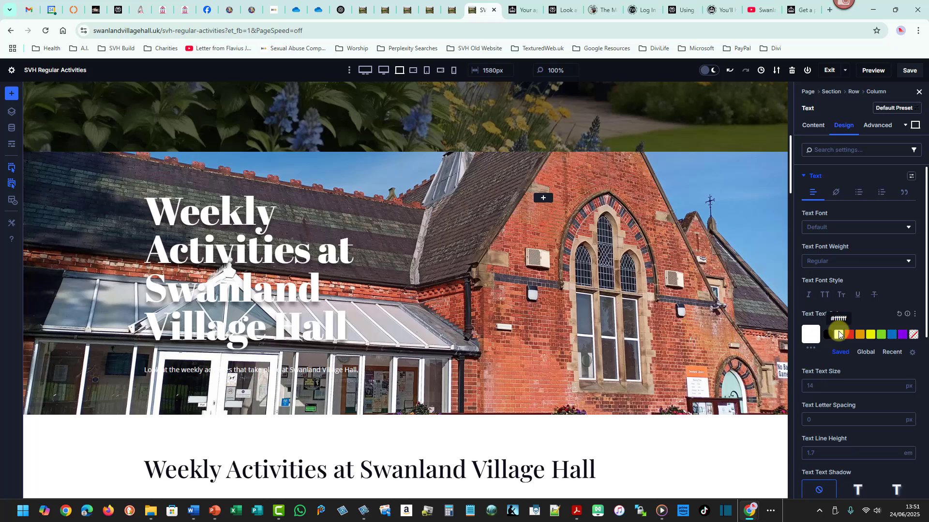
pyautogui.click(898, 384)
pyautogui.click(899, 384)
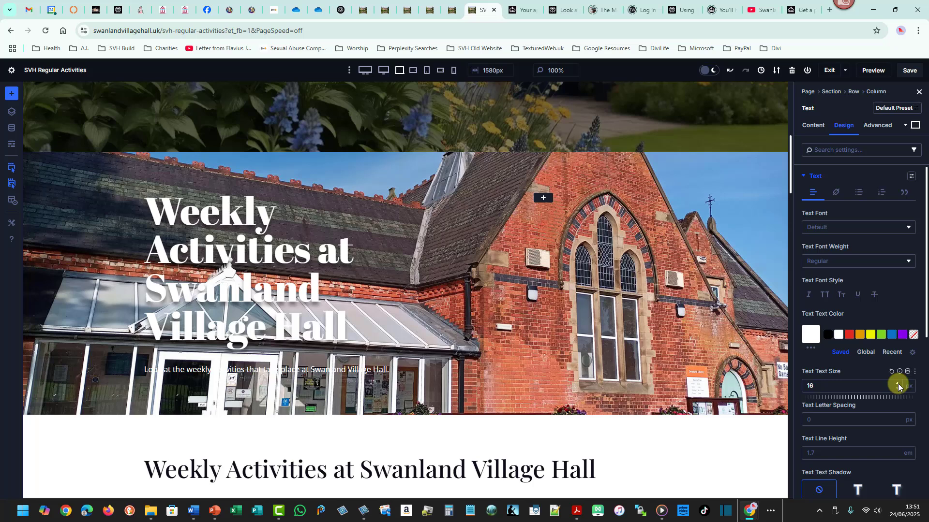
# Set the text module's font to Poppins and apply the Preset 1 text shadow.
pyautogui.click(817, 226)
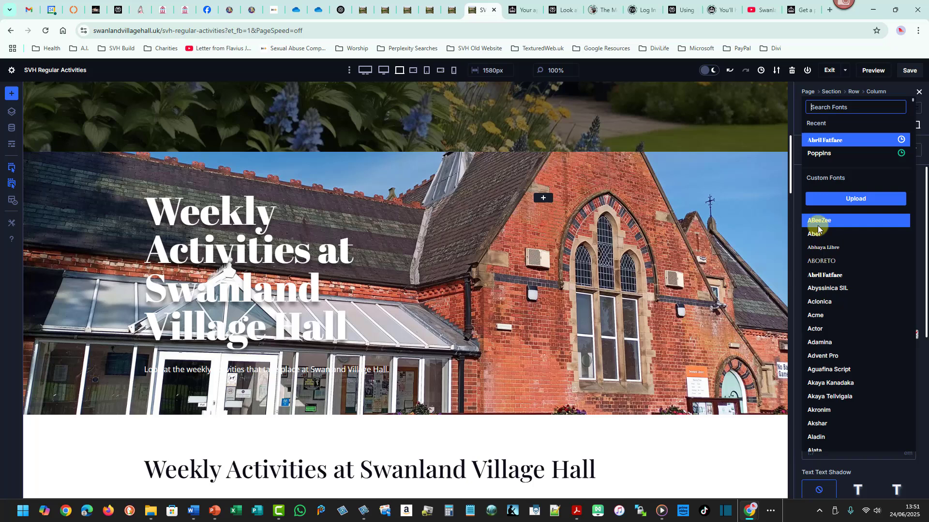
pyautogui.click(822, 156)
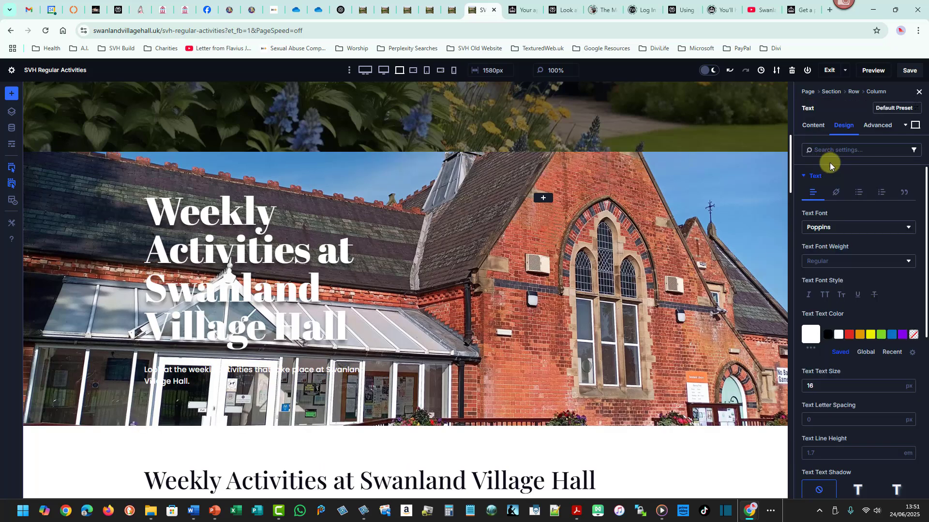
pyautogui.moveTo(924, 205); pyautogui.dragTo(922, 274)
pyautogui.click(858, 361)
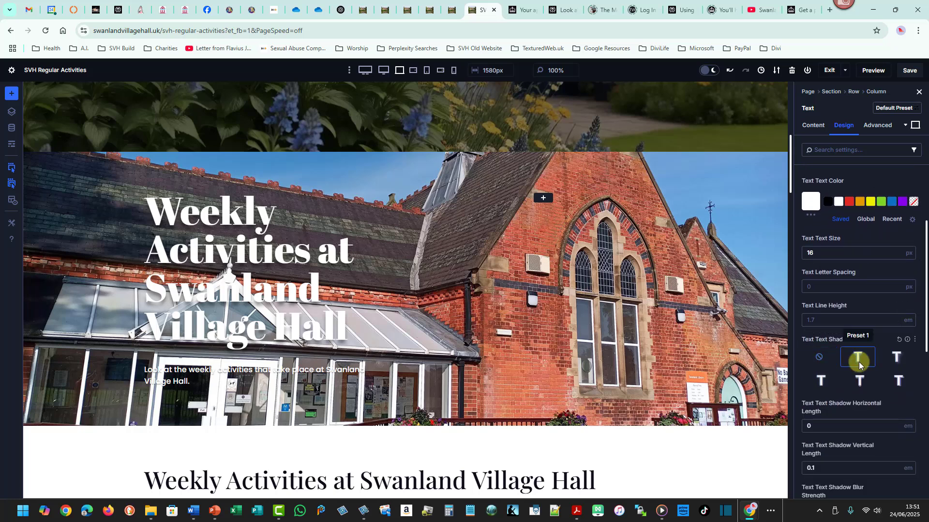
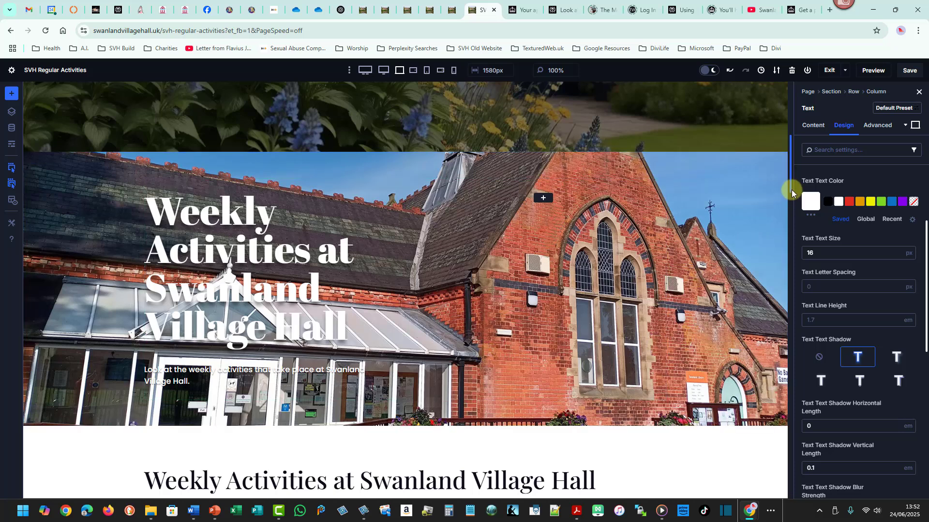
# Add a Button module below the intro text in the building image section.
pyautogui.moveTo(791, 190); pyautogui.dragTo(785, 177)
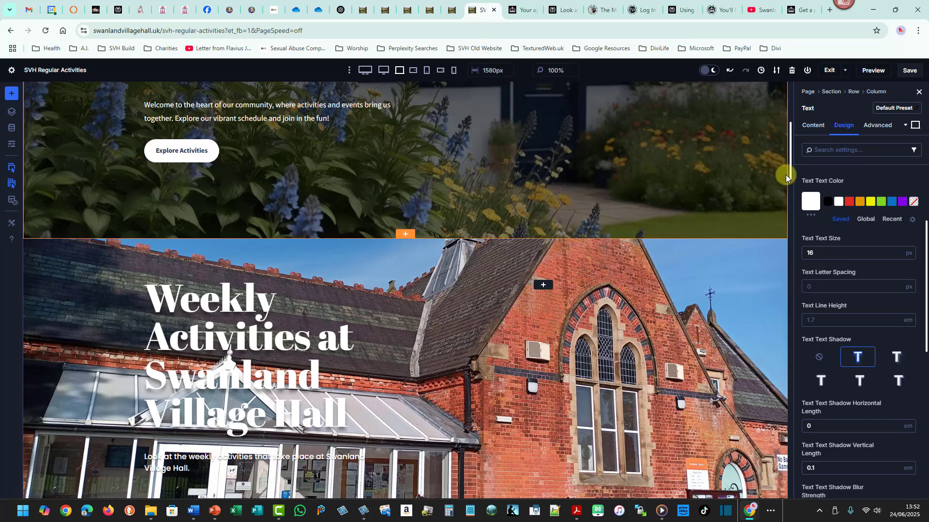
pyautogui.moveTo(791, 172); pyautogui.dragTo(791, 192)
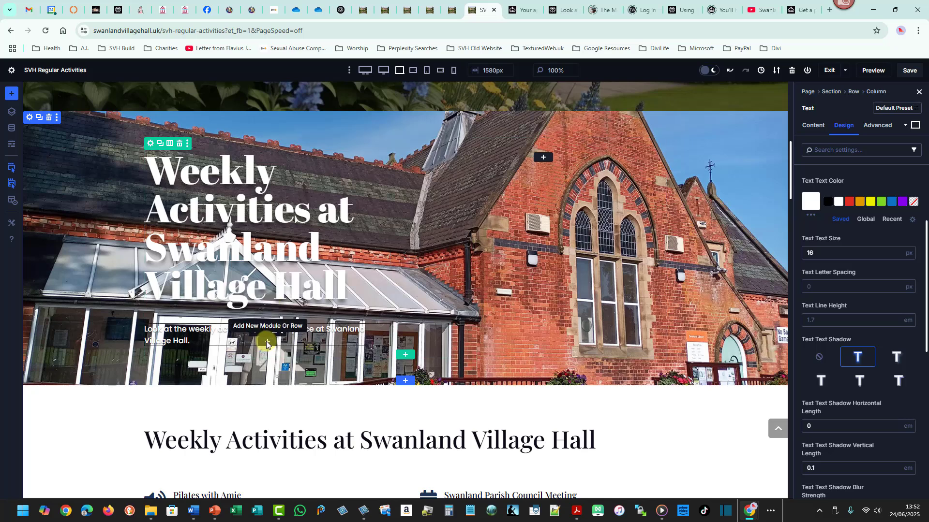
pyautogui.click(267, 342)
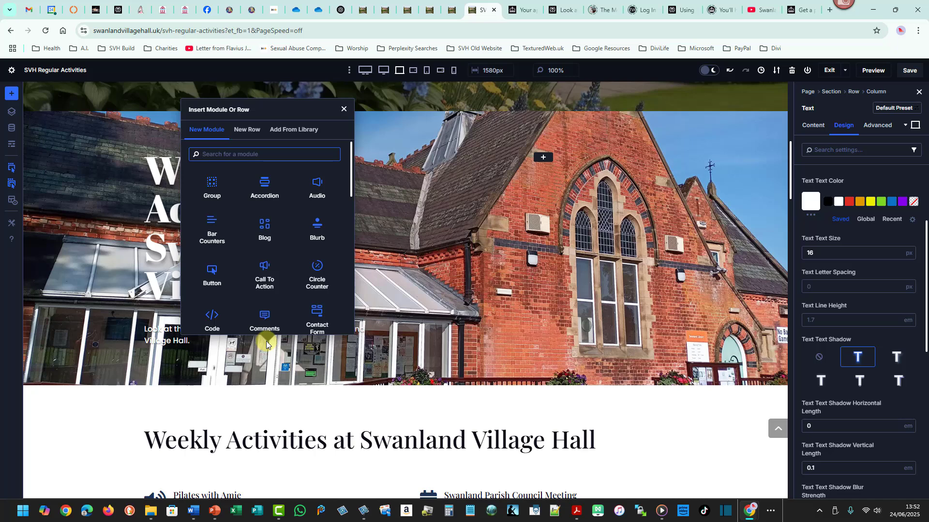
pyautogui.click(213, 277)
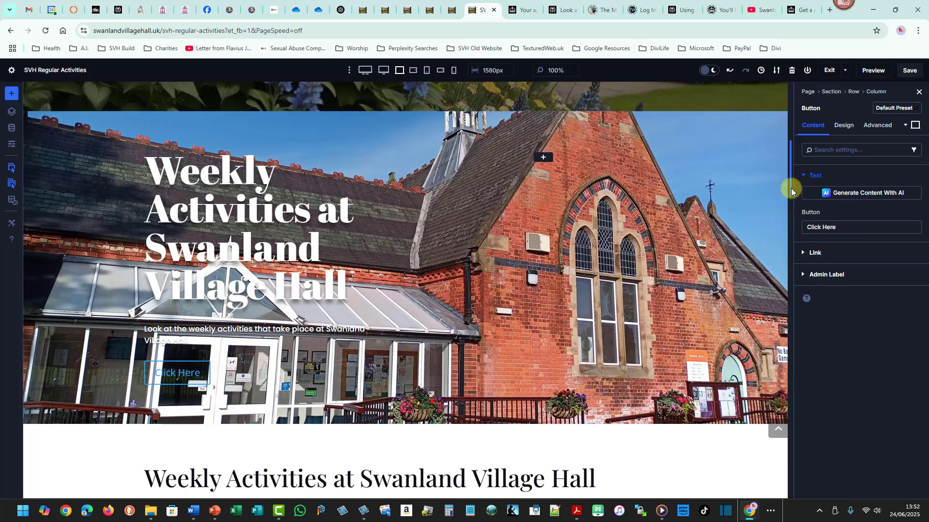
# Set the button's text to Explore Activities.
pyautogui.moveTo(791, 188); pyautogui.dragTo(791, 170)
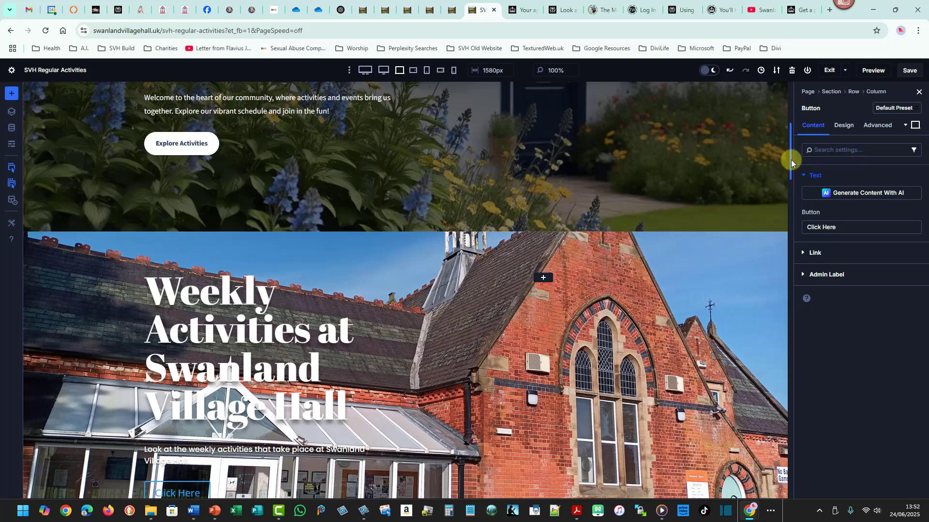
pyautogui.moveTo(791, 159); pyautogui.dragTo(765, 196)
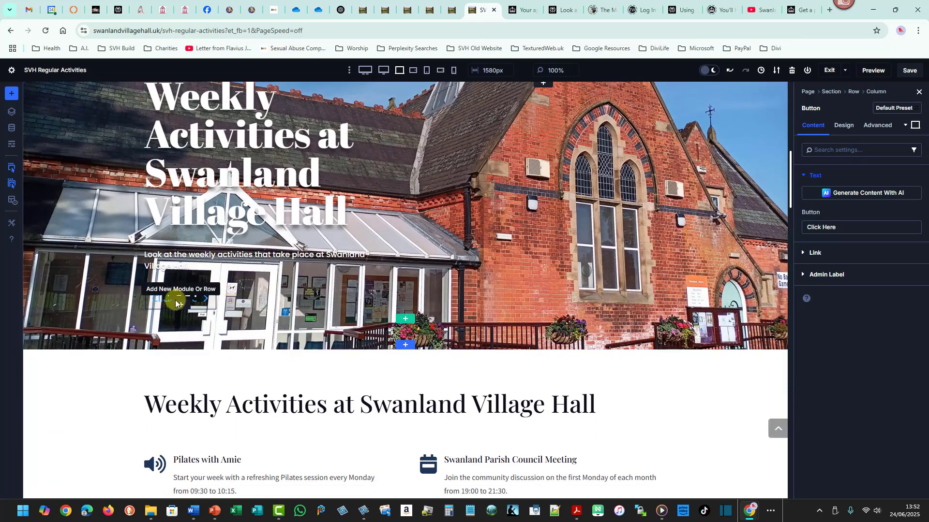
pyautogui.moveTo(846, 229); pyautogui.dragTo(809, 242)
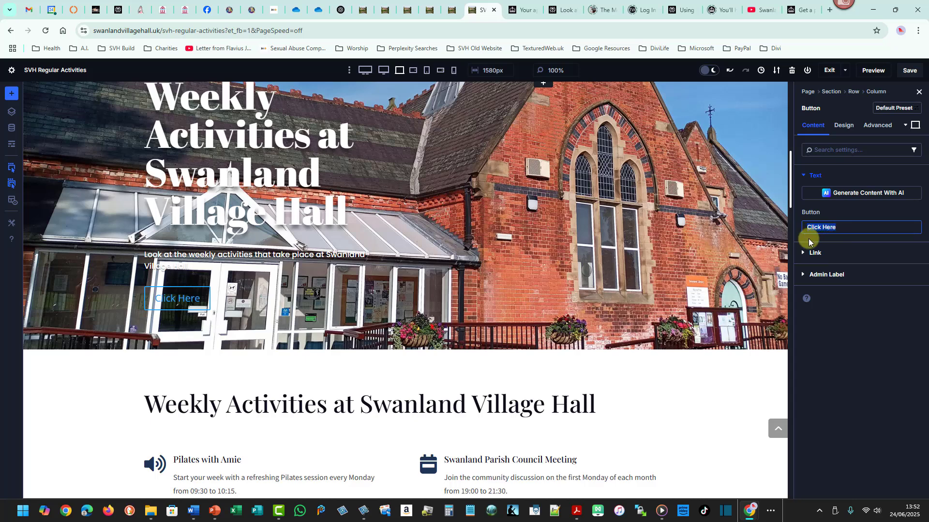
pyautogui.write('Ex')
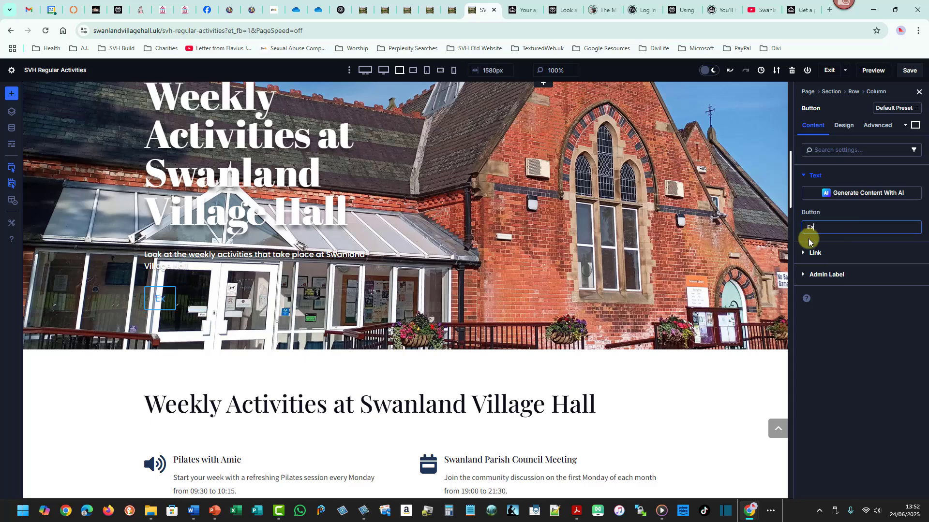
pyautogui.write('plore Activities')
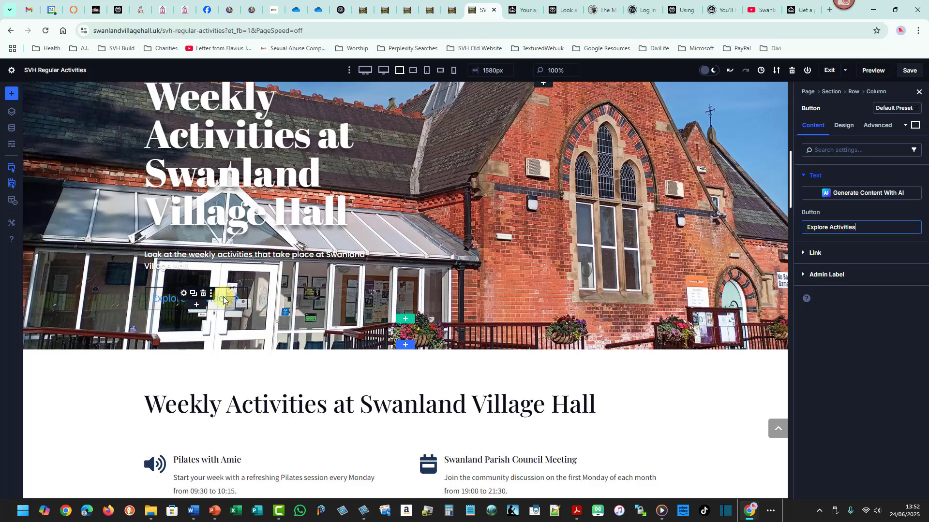
# Turn on custom styles for the button in its design settings.
pyautogui.click(837, 126)
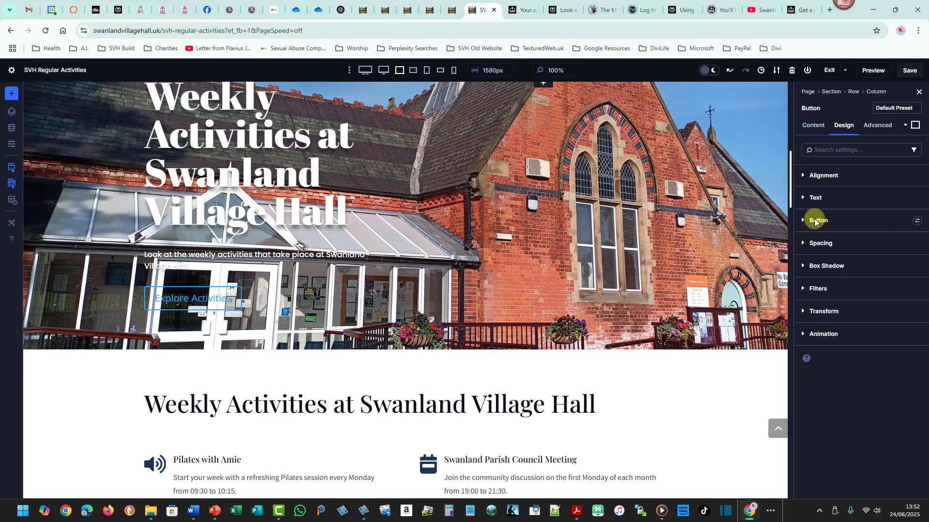
pyautogui.click(815, 221)
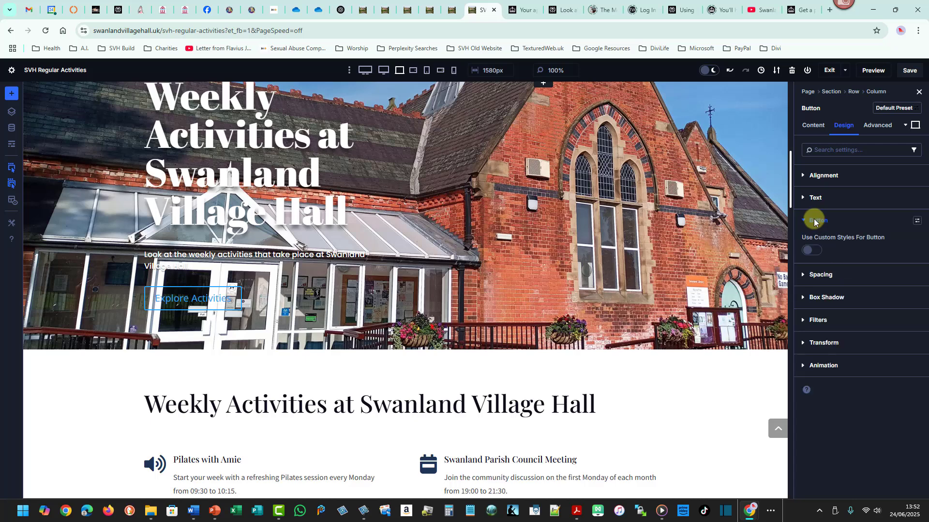
pyautogui.click(817, 251)
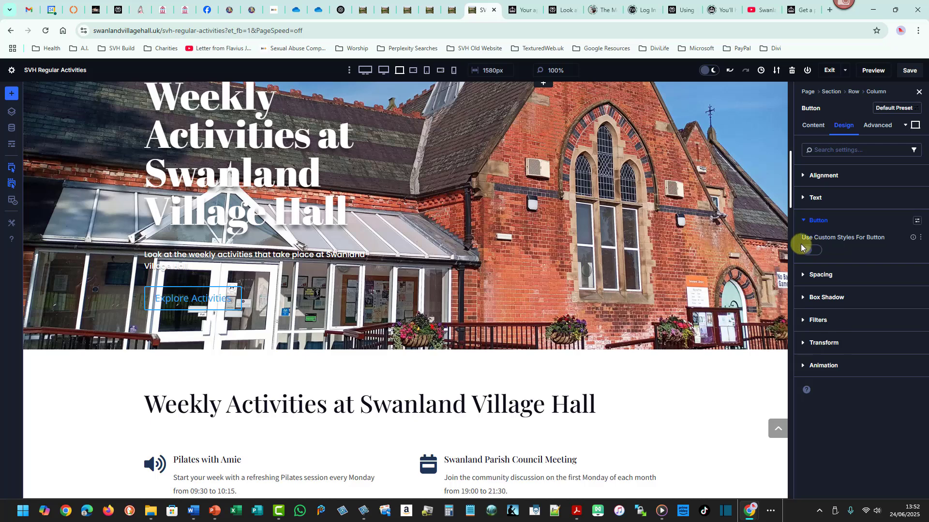
pyautogui.moveTo(800, 243); pyautogui.dragTo(828, 259)
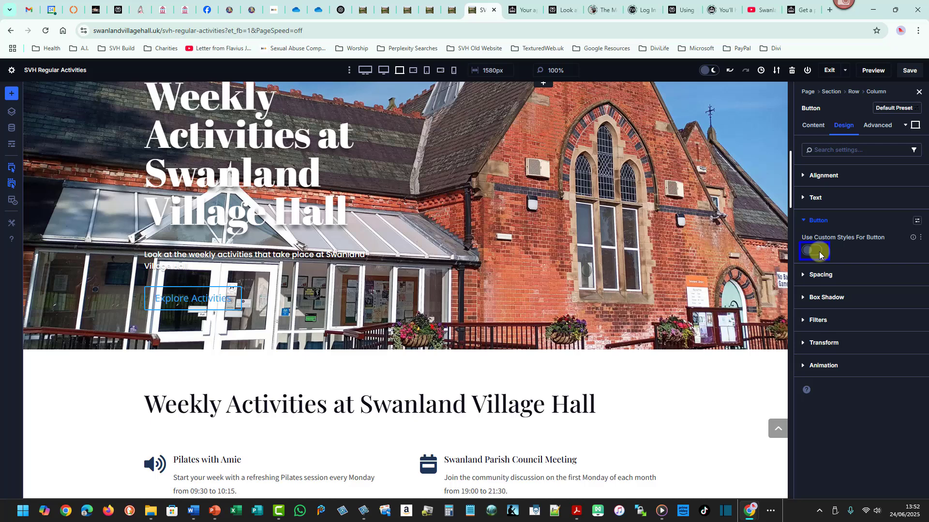
pyautogui.moveTo(819, 252)
pyautogui.mouseDown()
pyautogui.moveTo(876, 302)
pyautogui.moveTo(900, 347)
pyautogui.mouseUp()
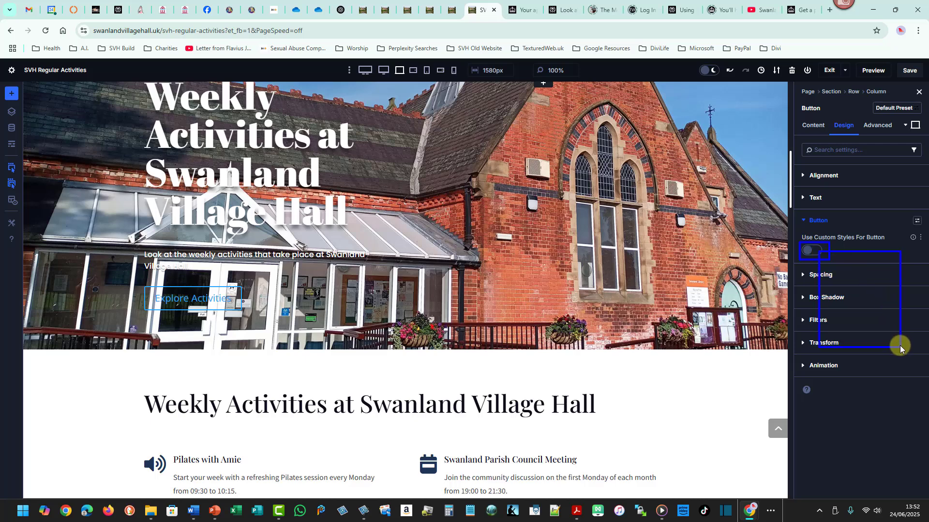
pyautogui.click(815, 251)
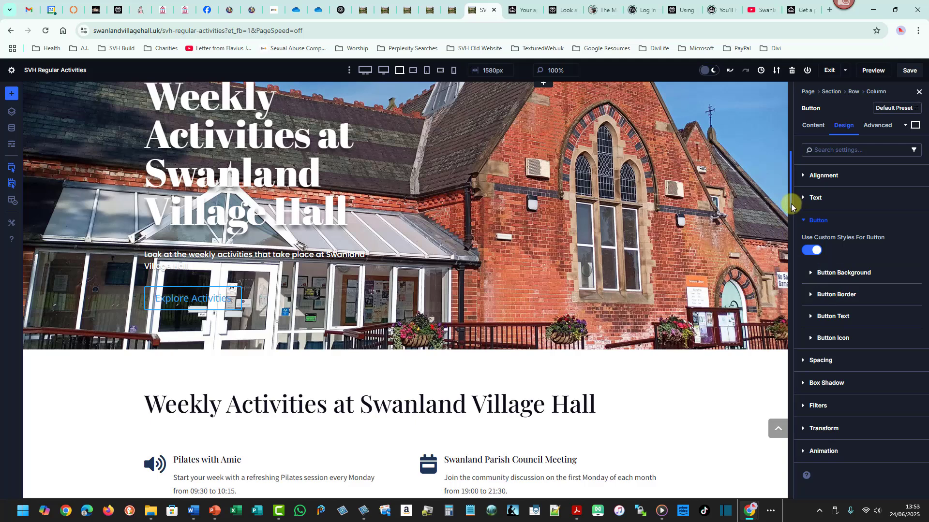
# Set the button background colour to white.
pyautogui.moveTo(791, 204); pyautogui.dragTo(791, 187)
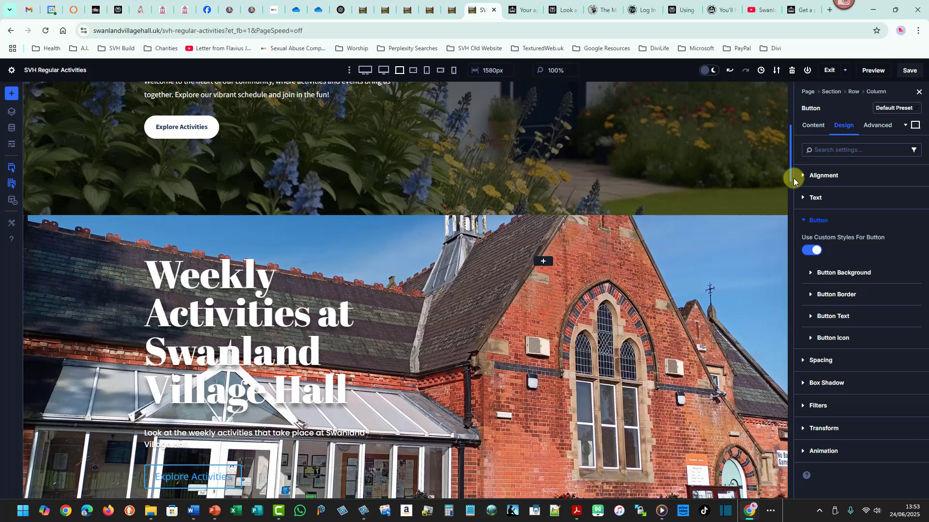
pyautogui.moveTo(793, 181); pyautogui.dragTo(794, 198)
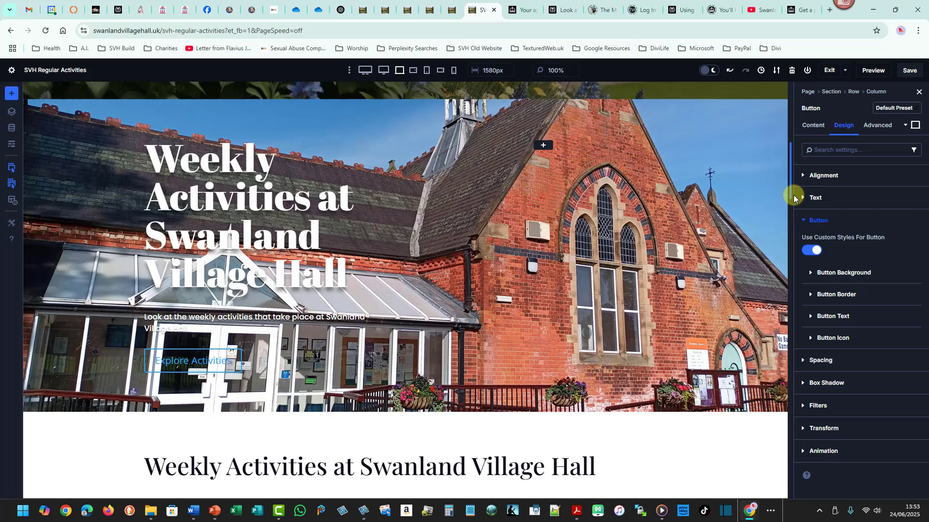
pyautogui.click(838, 273)
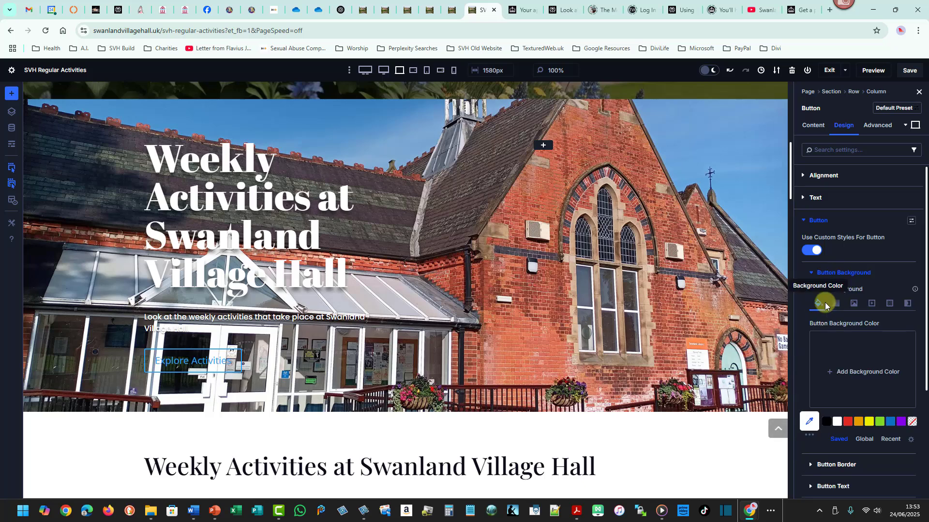
pyautogui.click(837, 422)
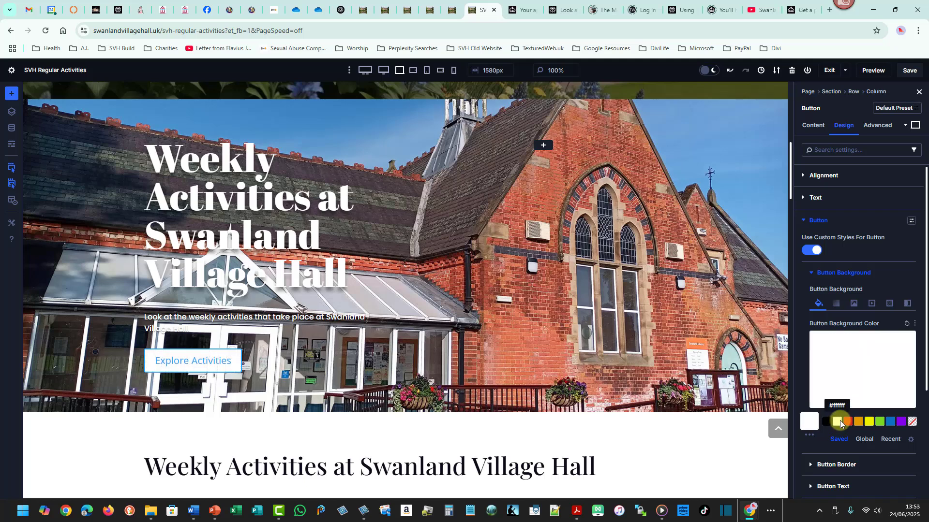
# Set the button border radius to 20 px on all corners.
pyautogui.scroll(-1, 838, 414)
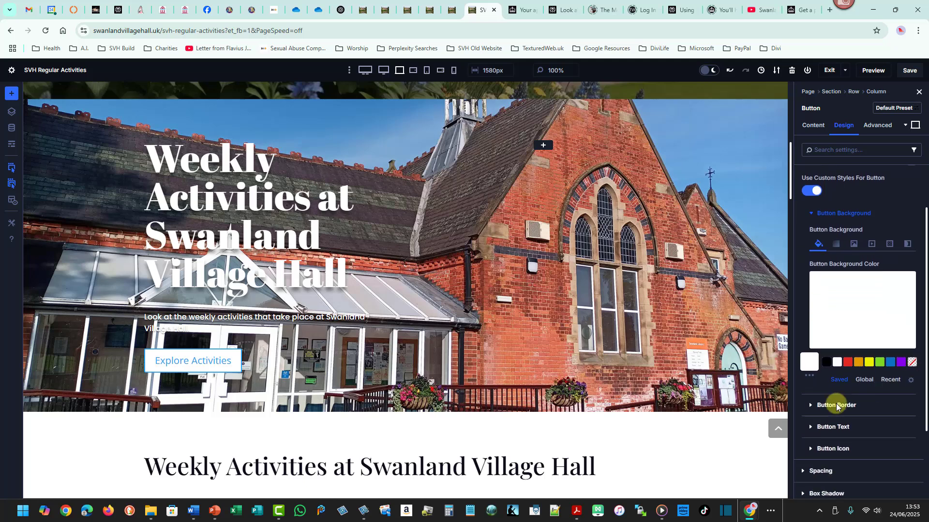
pyautogui.click(835, 407)
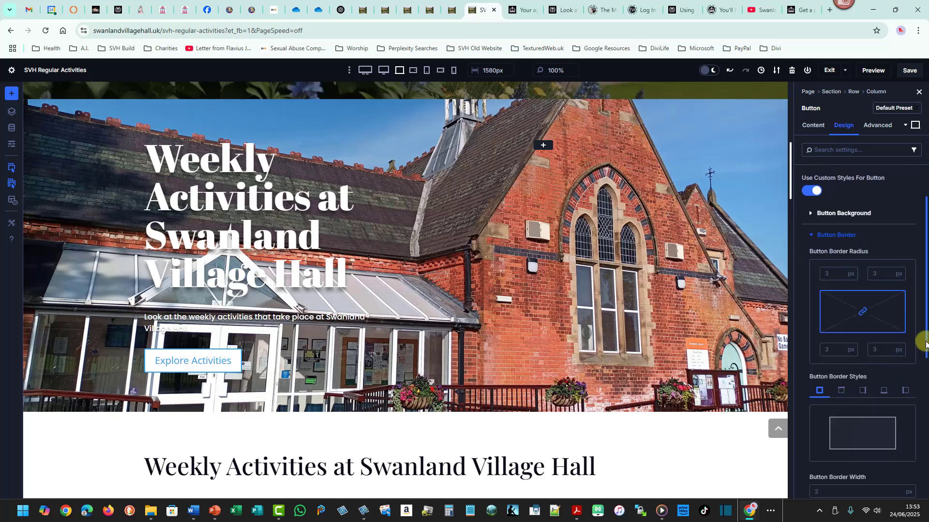
pyautogui.scroll(-1, 924, 352)
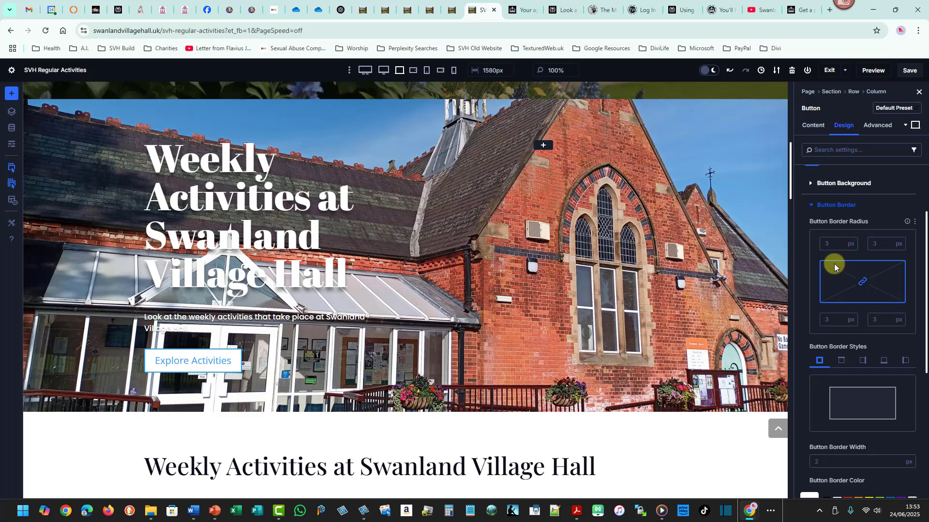
pyautogui.scroll(2, 834, 267)
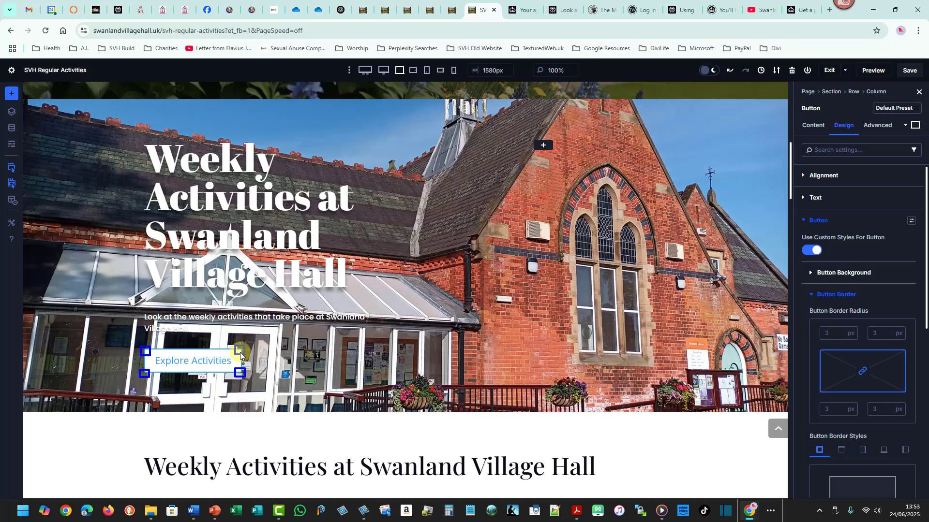
pyautogui.moveTo(791, 193); pyautogui.dragTo(791, 170)
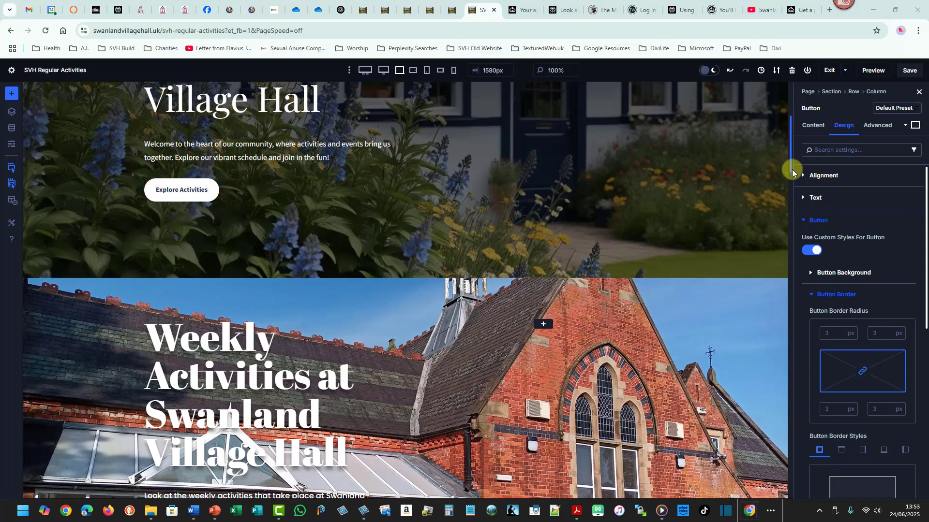
pyautogui.moveTo(793, 173); pyautogui.dragTo(796, 200)
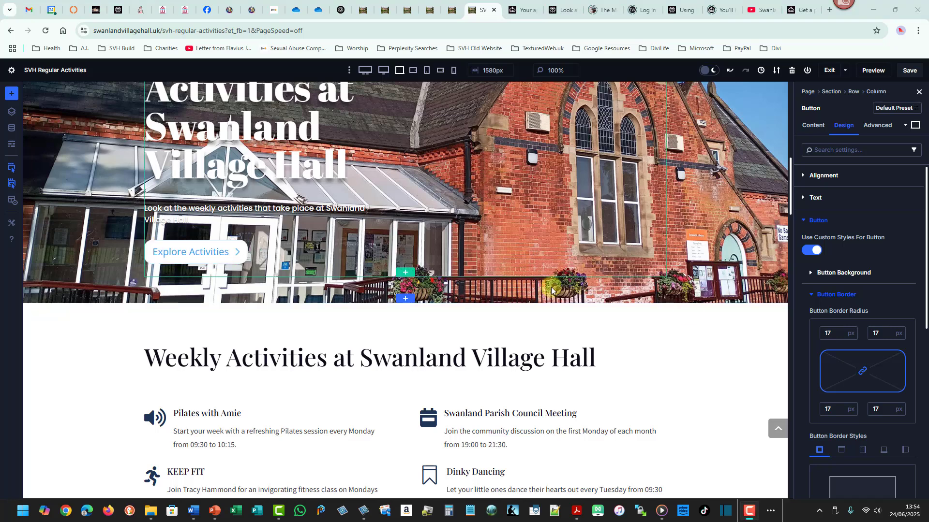
pyautogui.moveTo(925, 291); pyautogui.dragTo(923, 306)
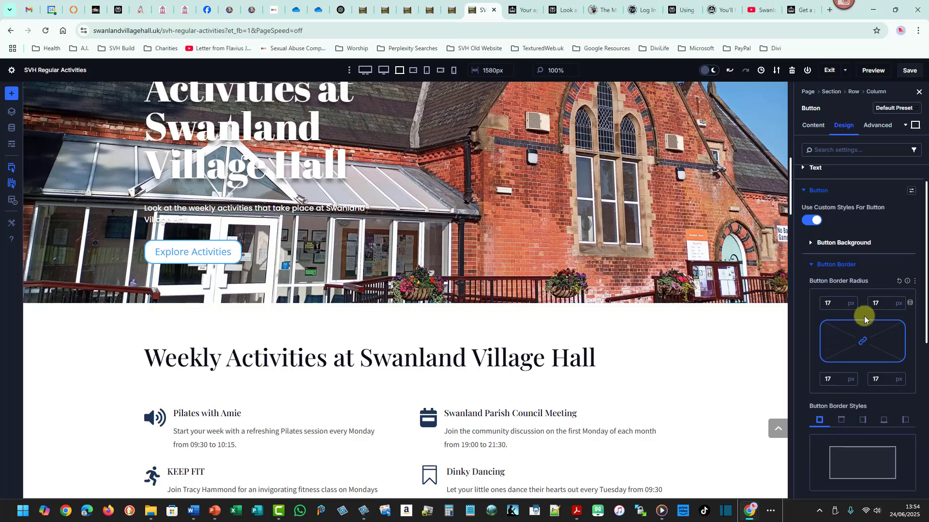
pyautogui.click(838, 300)
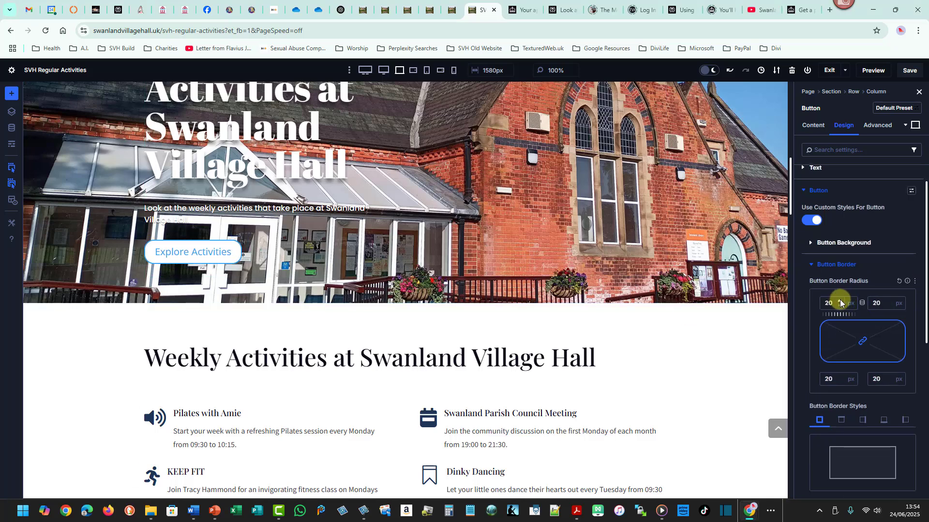
# Set the button border width to 0.
pyautogui.moveTo(925, 308); pyautogui.dragTo(925, 366)
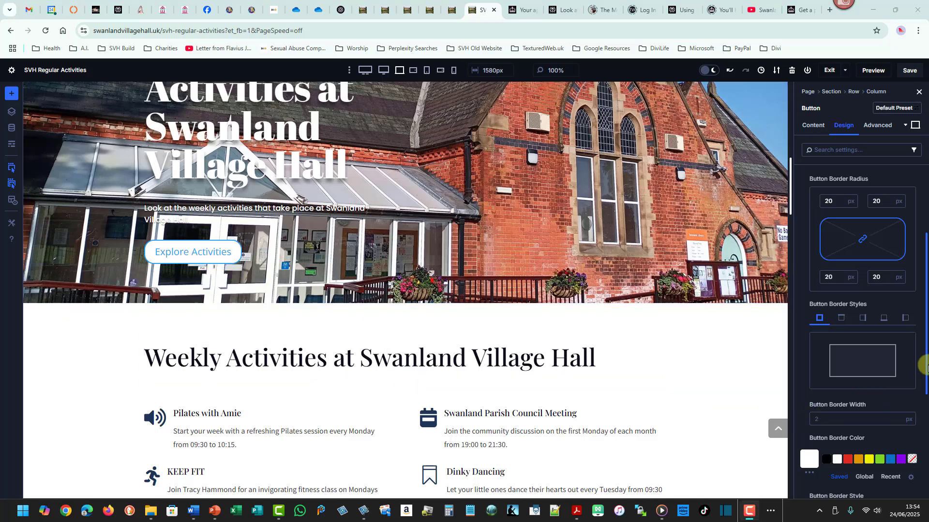
pyautogui.moveTo(926, 367); pyautogui.dragTo(921, 378)
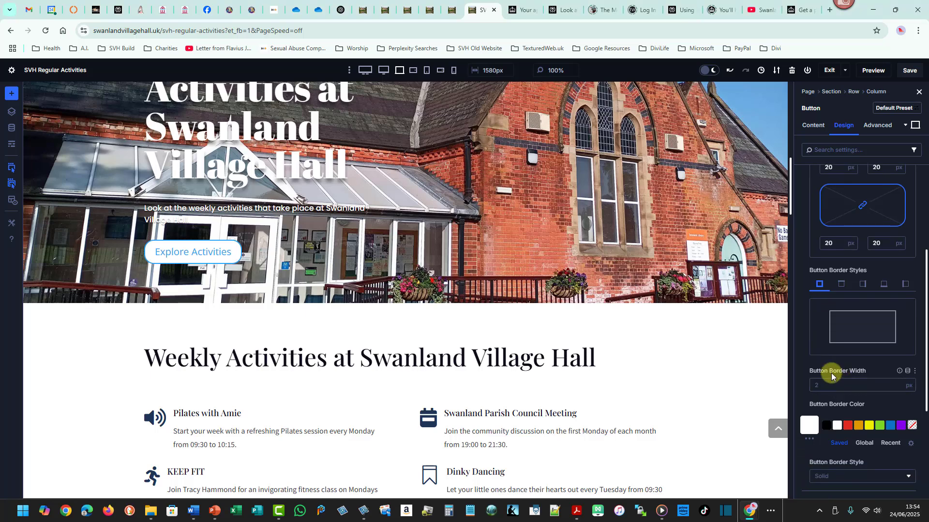
pyautogui.click(897, 389)
pyautogui.click(897, 390)
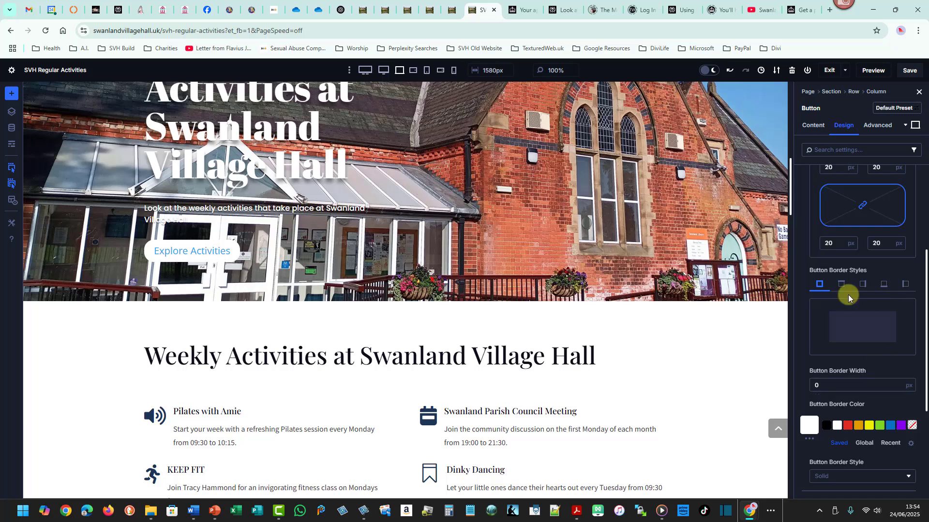
# Set the Explore Activities button's font to Poppins in its button text settings.
pyautogui.moveTo(790, 205); pyautogui.dragTo(790, 177)
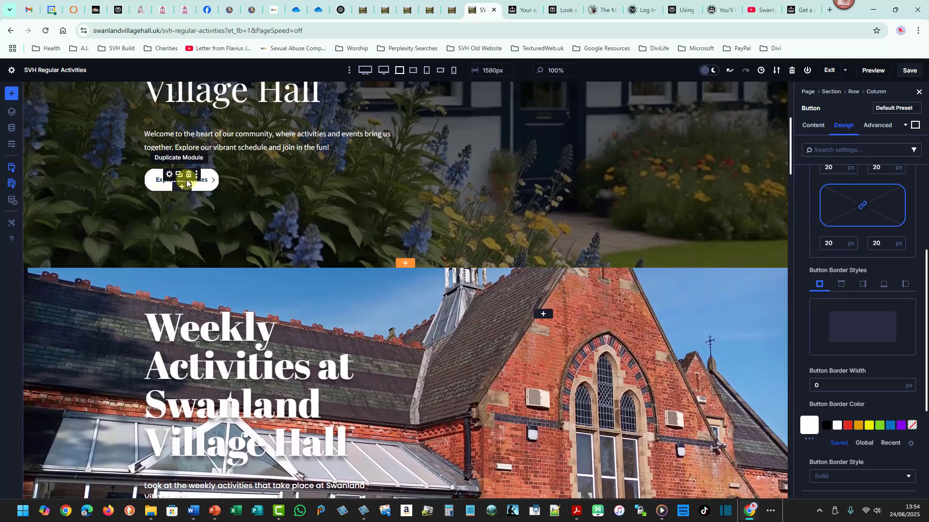
pyautogui.moveTo(790, 149); pyautogui.dragTo(786, 174)
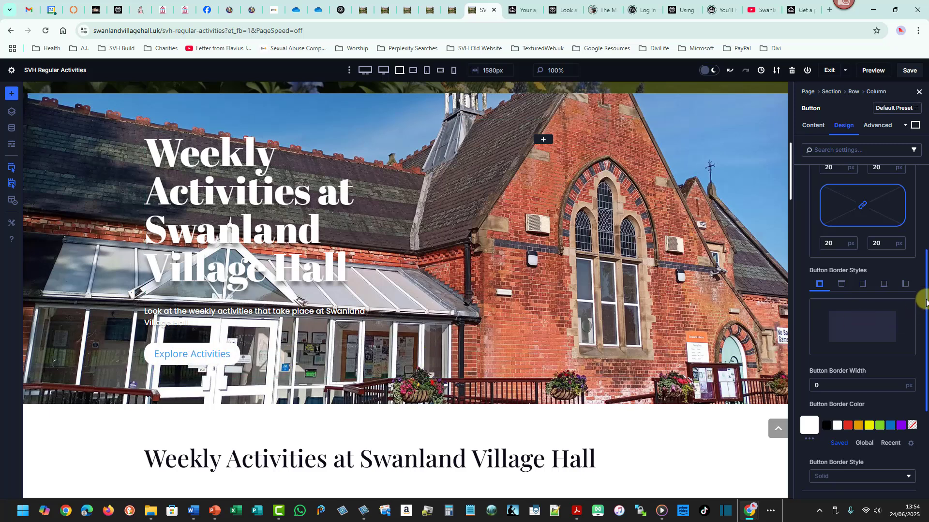
pyautogui.moveTo(925, 301); pyautogui.dragTo(925, 231)
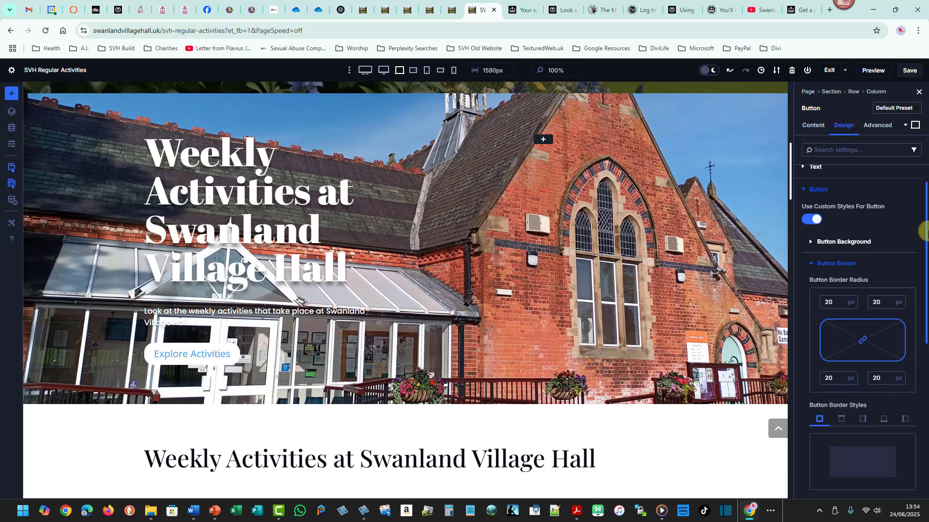
pyautogui.click(811, 267)
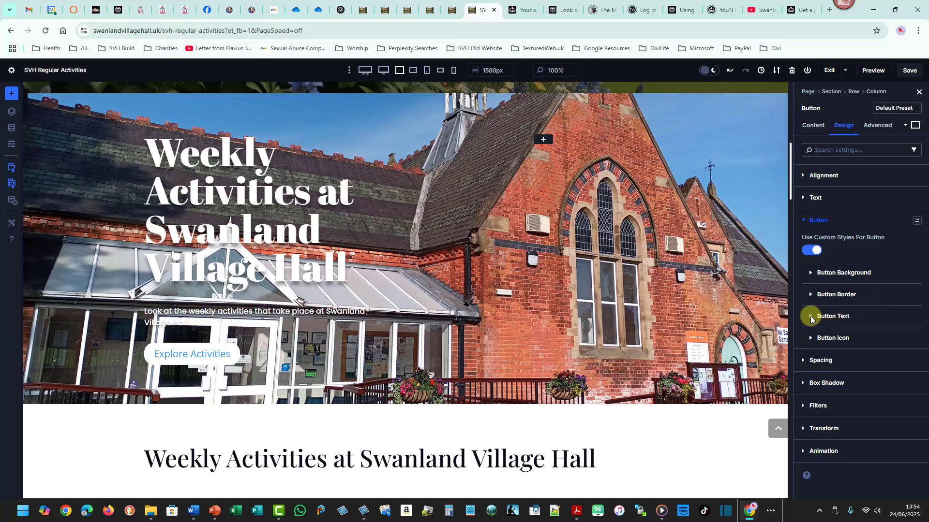
pyautogui.click(811, 317)
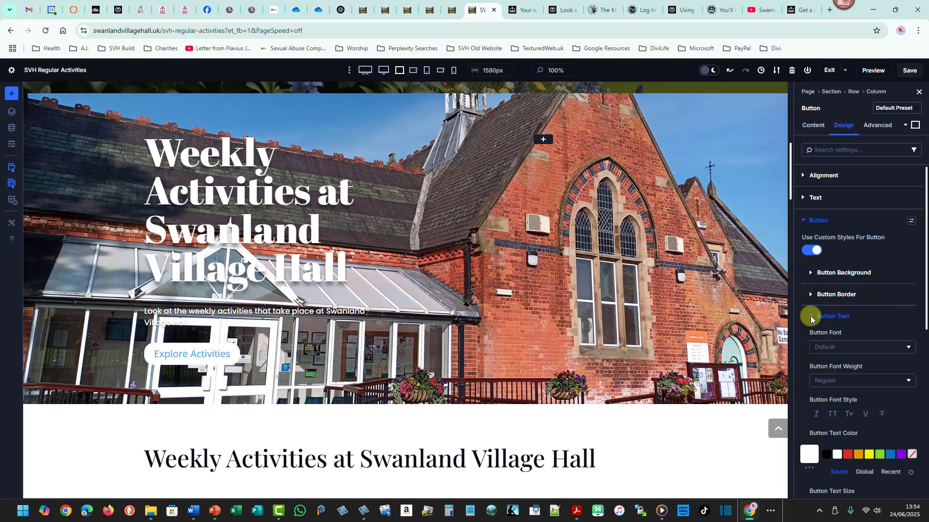
pyautogui.click(826, 383)
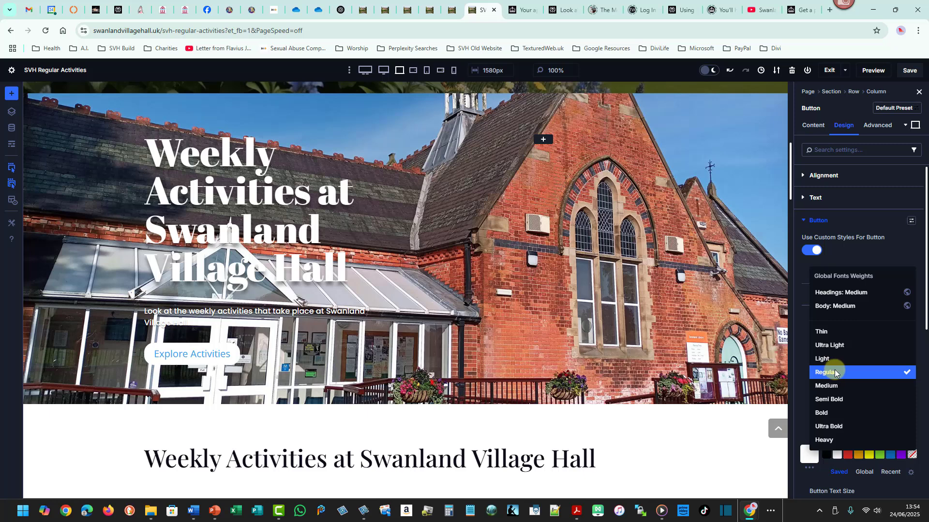
pyautogui.click(918, 275)
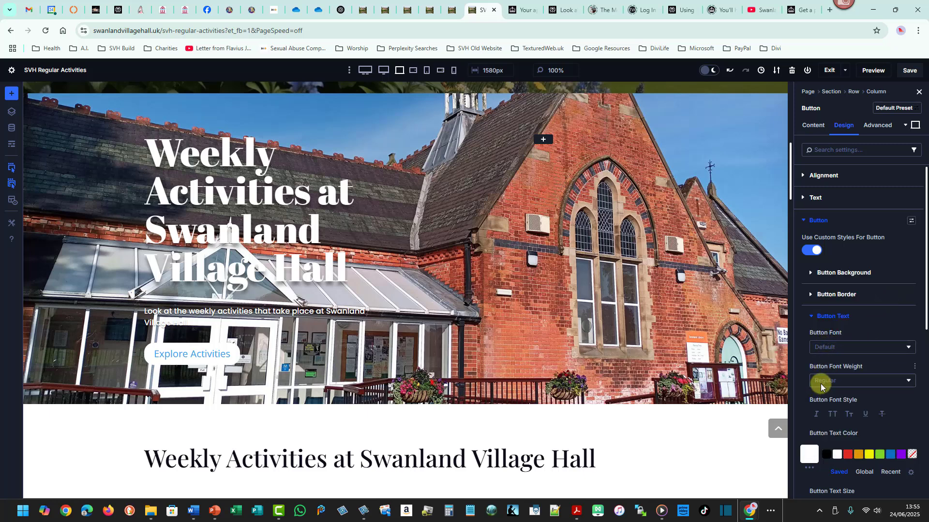
pyautogui.click(819, 346)
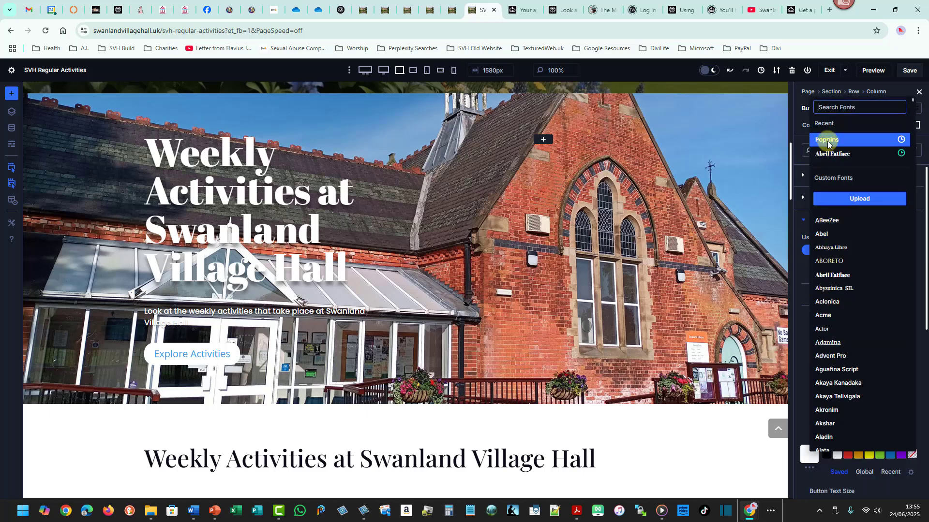
pyautogui.click(827, 140)
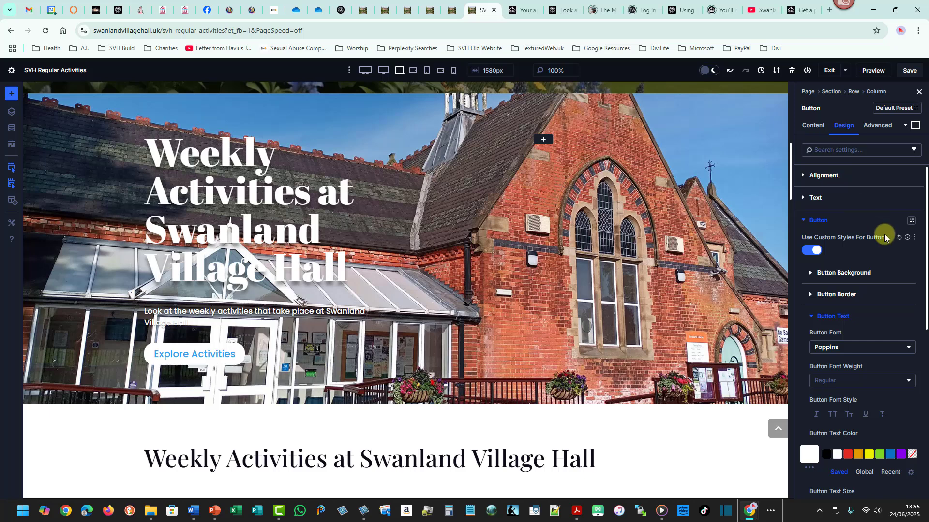
# Reduce the button text size to 14 px.
pyautogui.scroll(-3, 923, 254)
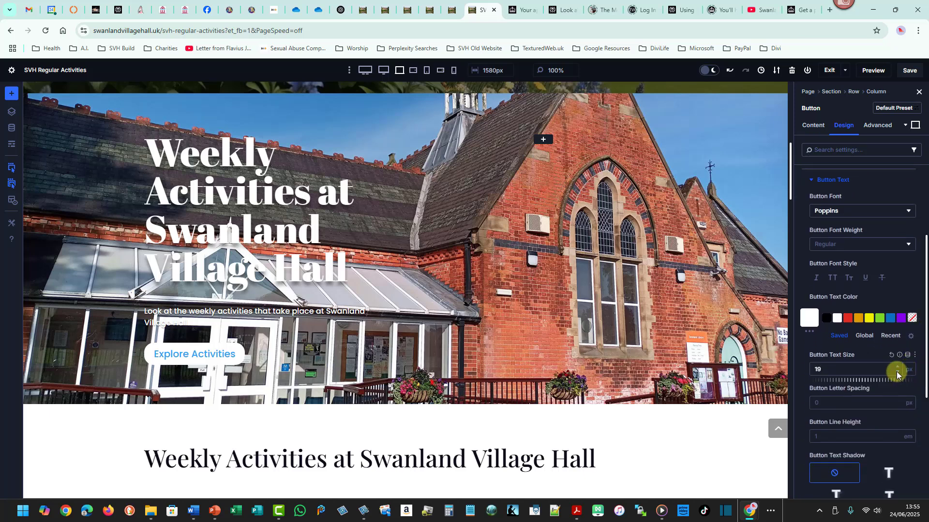
pyautogui.click(897, 375)
pyautogui.click(897, 375)
pyautogui.click(897, 375)
pyautogui.click(897, 374)
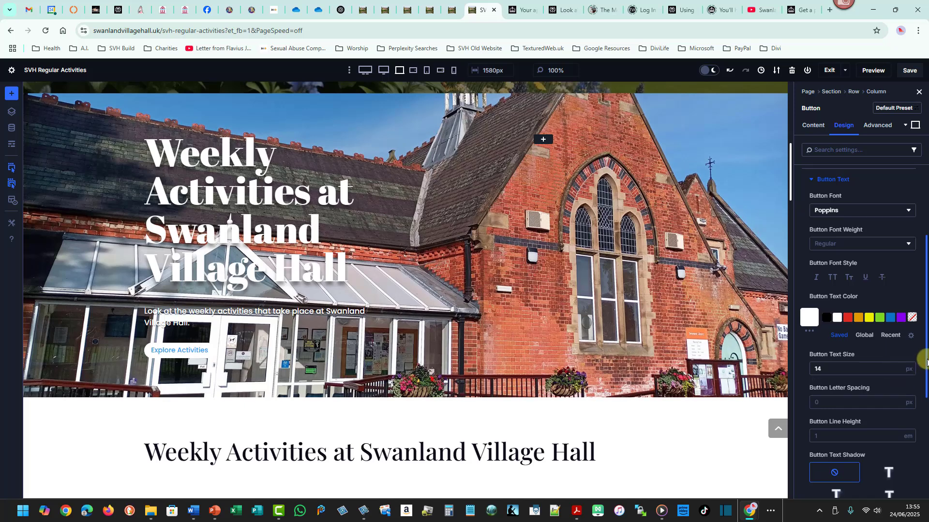
# Try toggling the button's show-icon-only-on-hover option off and back on.
pyautogui.scroll(-2, 926, 375)
pyautogui.moveTo(926, 375); pyautogui.dragTo(926, 406)
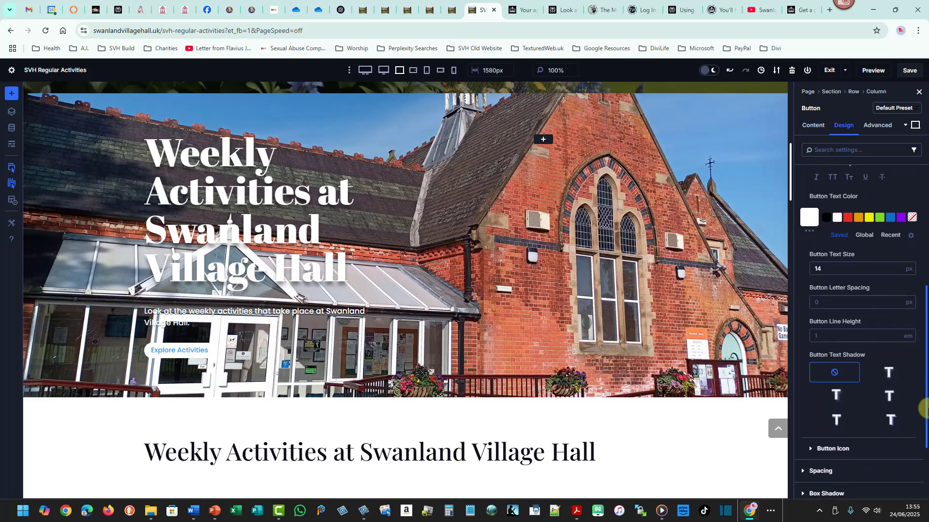
pyautogui.moveTo(791, 189); pyautogui.dragTo(790, 145)
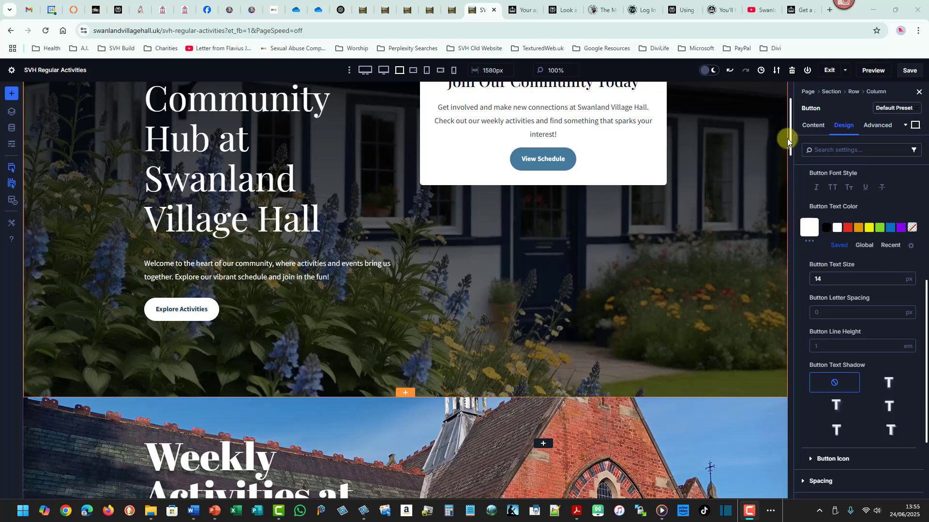
pyautogui.moveTo(791, 137); pyautogui.dragTo(792, 201)
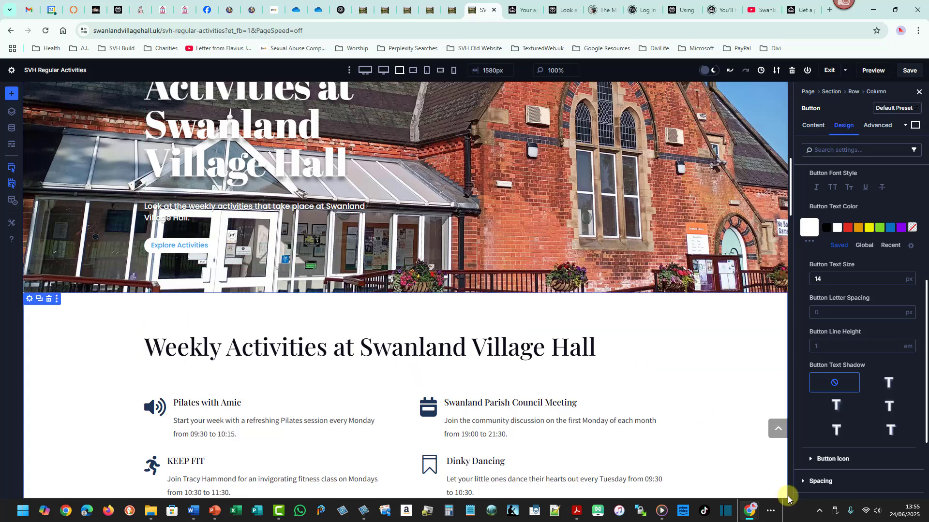
pyautogui.click(811, 459)
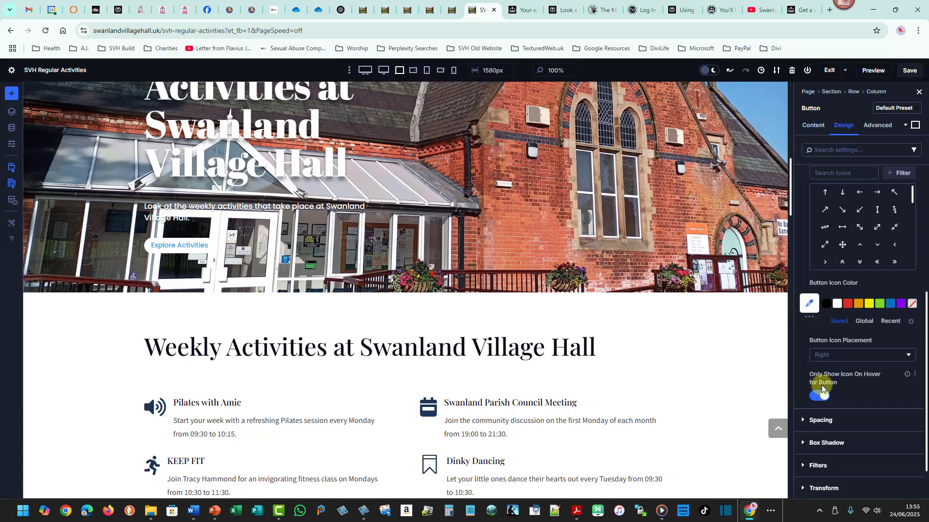
pyautogui.click(819, 396)
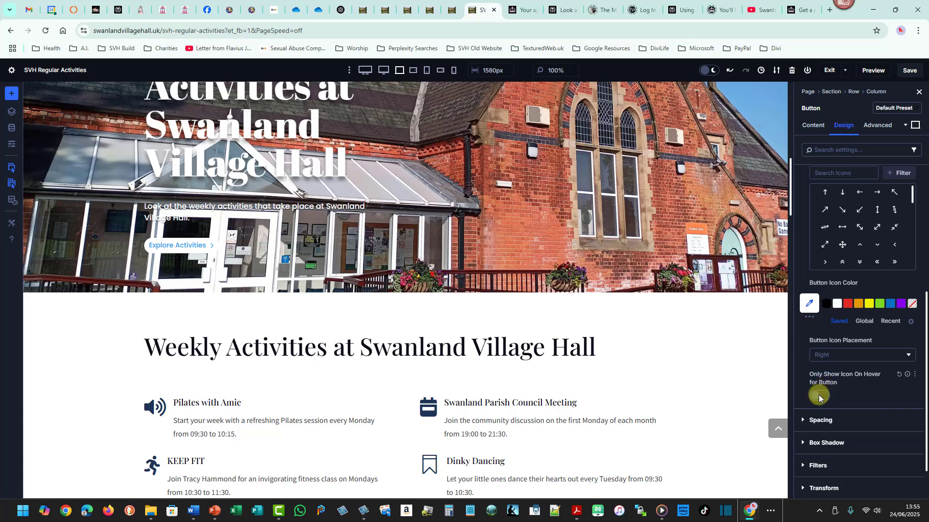
pyautogui.click(818, 397)
pyautogui.click(819, 396)
pyautogui.click(819, 397)
pyautogui.click(819, 396)
pyautogui.click(819, 397)
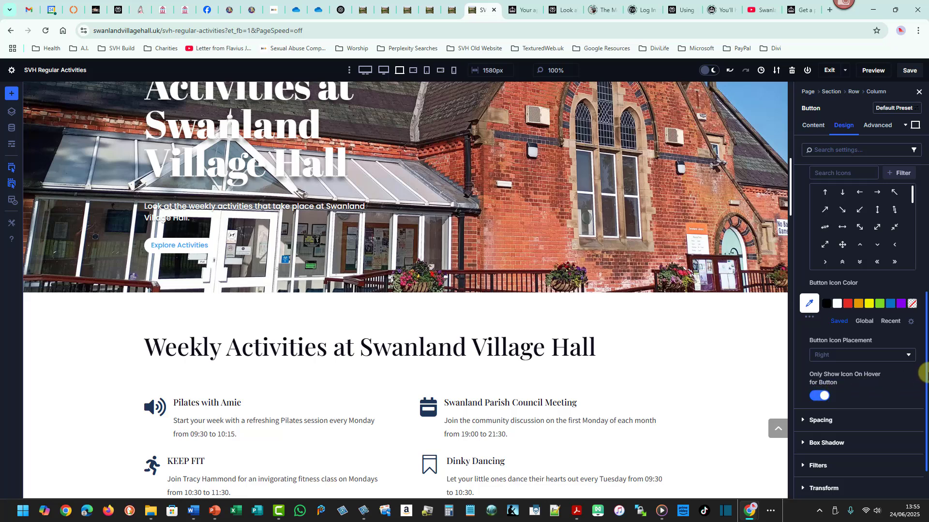
# Set the button text colour to dark navy #00045e and its text size to 12 px.
pyautogui.moveTo(925, 374); pyautogui.dragTo(924, 291)
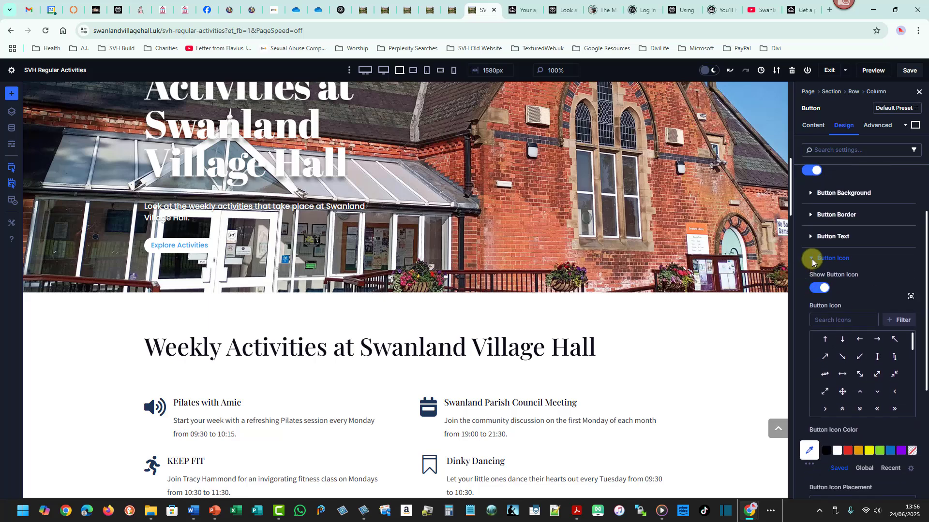
pyautogui.click(812, 263)
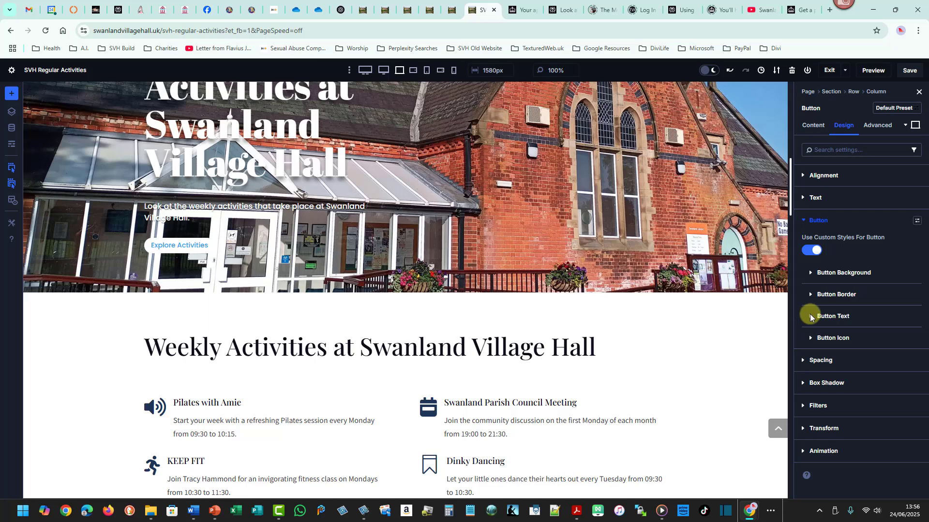
pyautogui.click(815, 317)
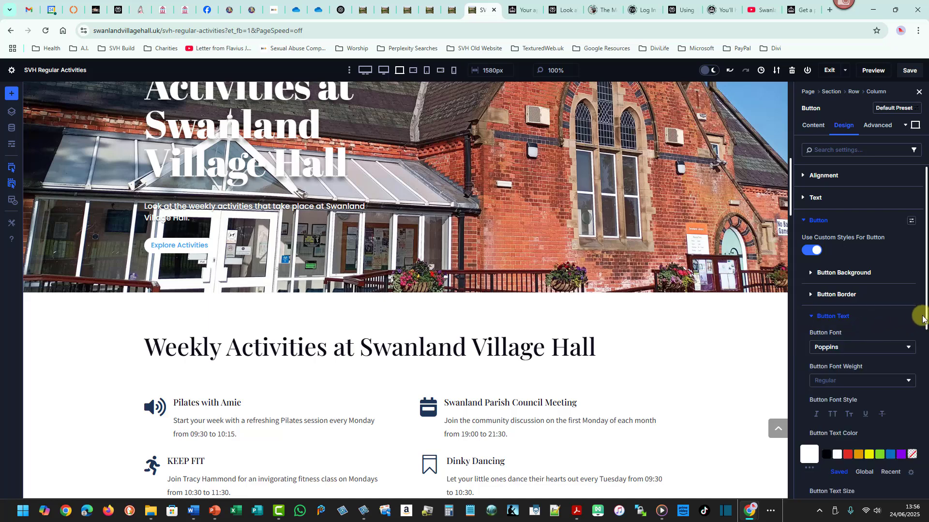
pyautogui.moveTo(925, 312); pyautogui.dragTo(924, 385)
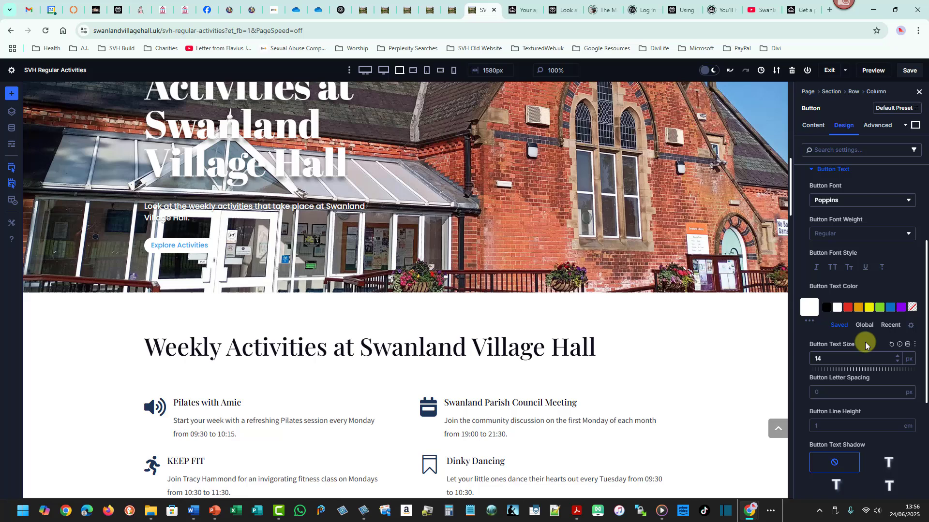
pyautogui.click(824, 312)
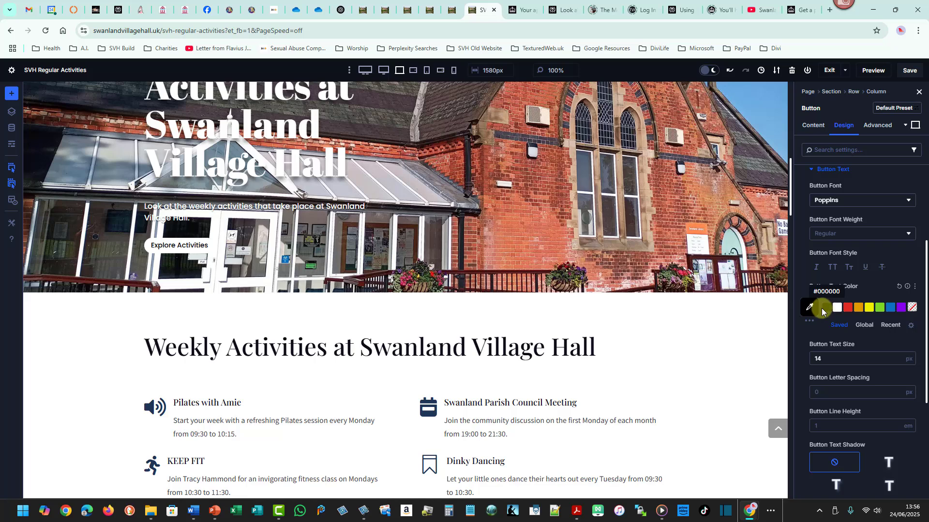
pyautogui.click(888, 308)
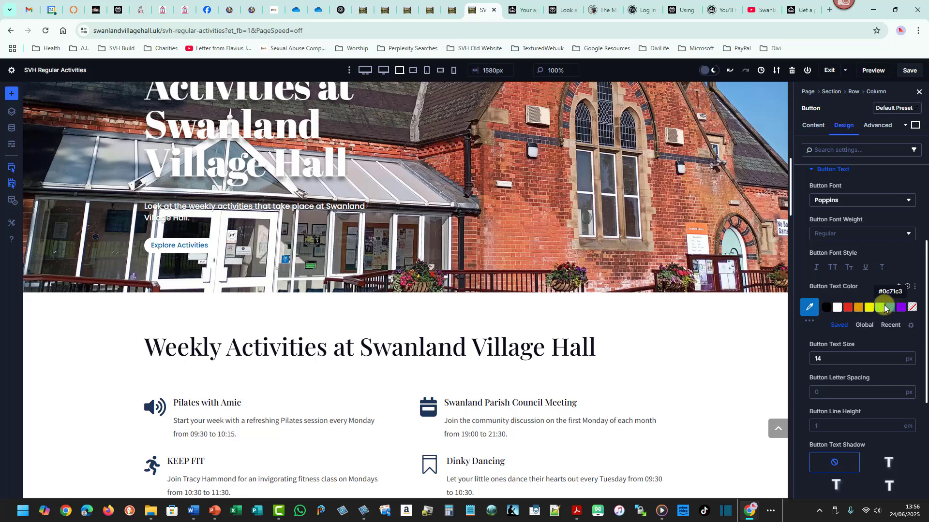
pyautogui.click(810, 309)
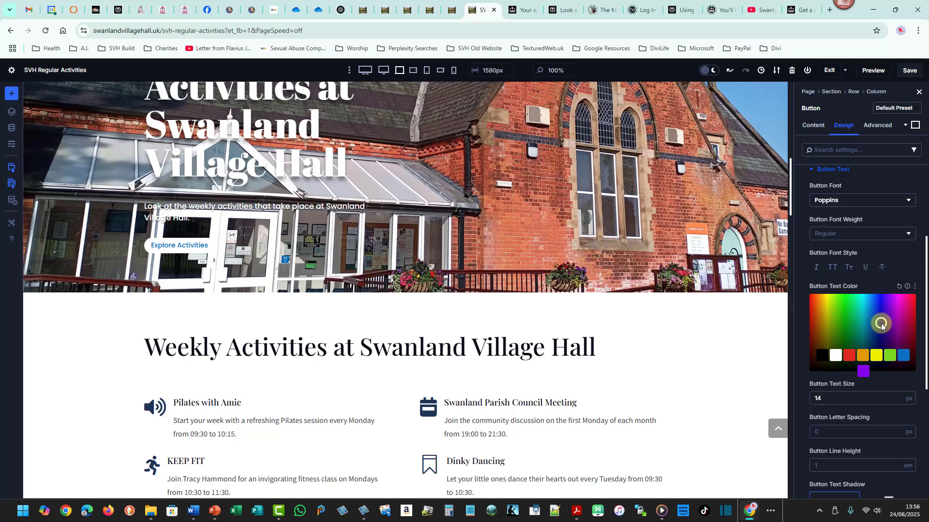
pyautogui.moveTo(880, 325); pyautogui.dragTo(879, 345)
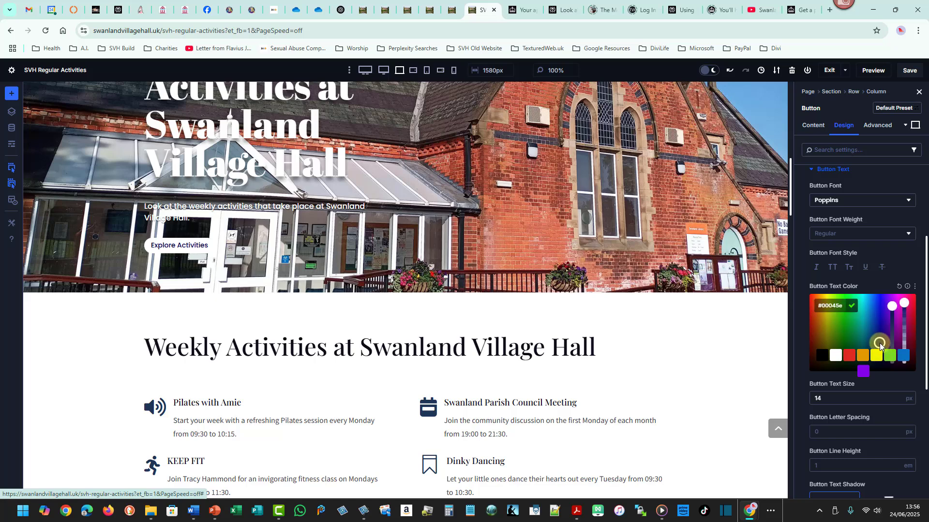
pyautogui.click(898, 402)
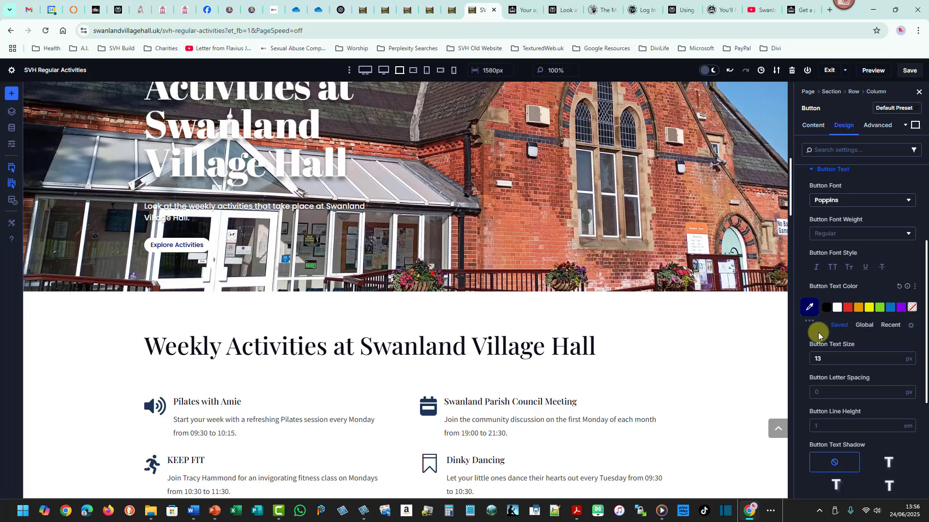
pyautogui.click(897, 362)
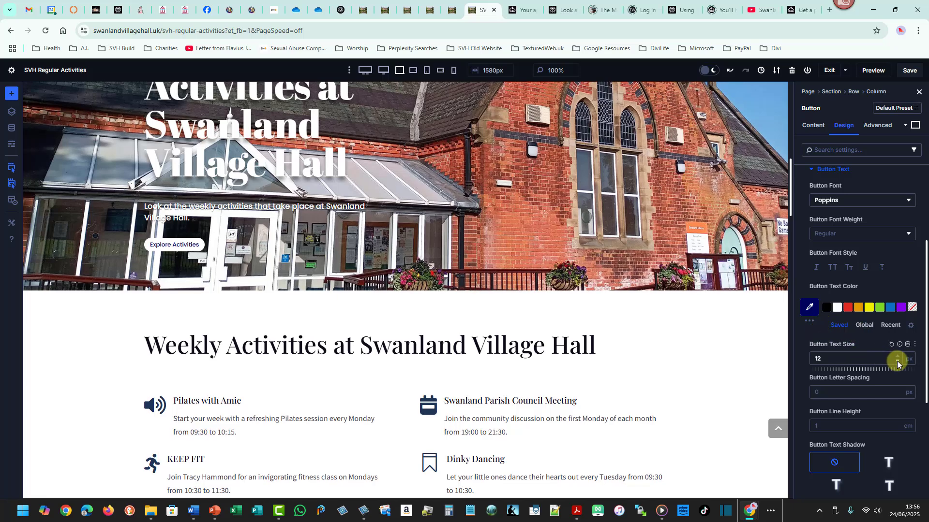
# Copy the attributes of the Explore Activities button in the garden hero section above.
pyautogui.moveTo(791, 199); pyautogui.dragTo(790, 160)
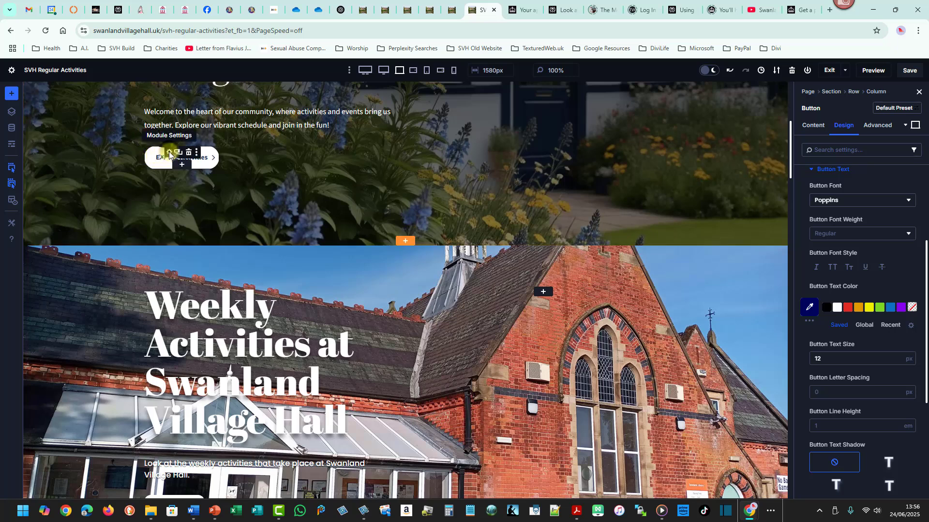
pyautogui.rightClick(169, 154)
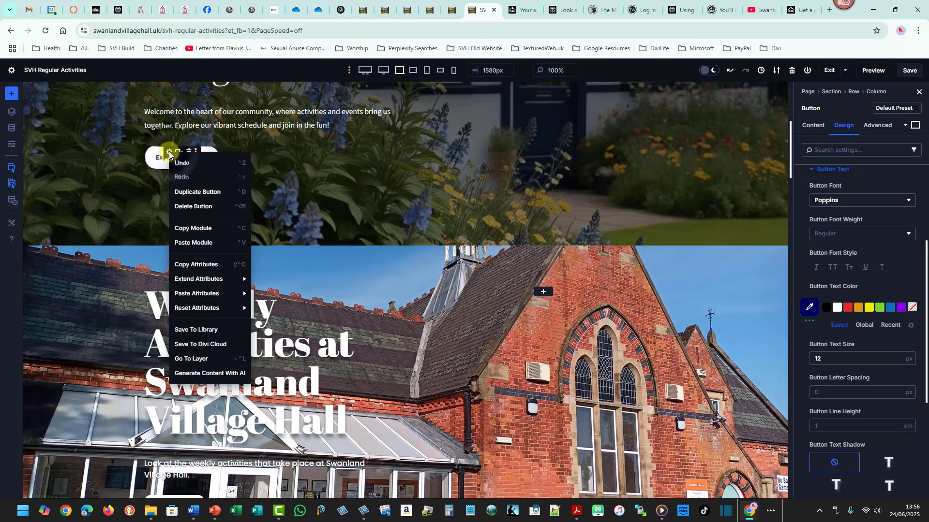
pyautogui.click(200, 266)
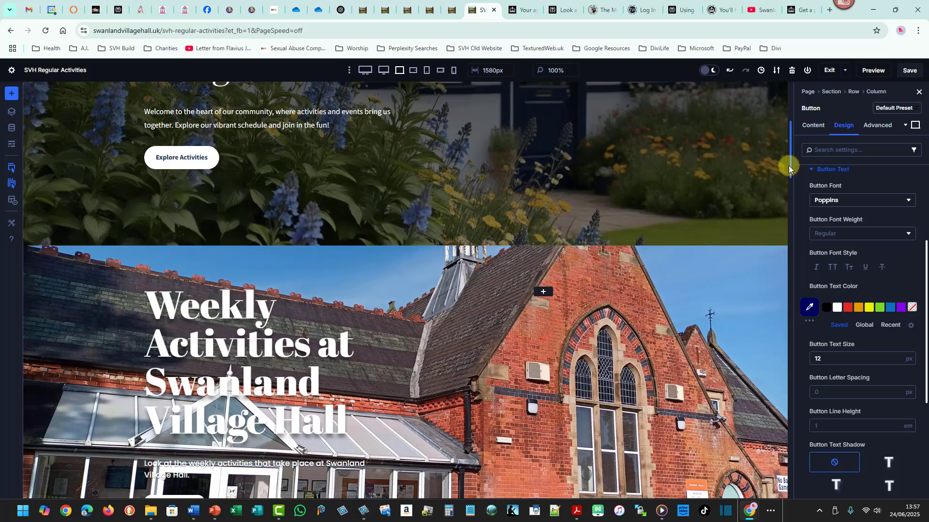
# Paste the copied button design attributes onto the Explore Activities button over the building background.
pyautogui.scroll(-3, 788, 173)
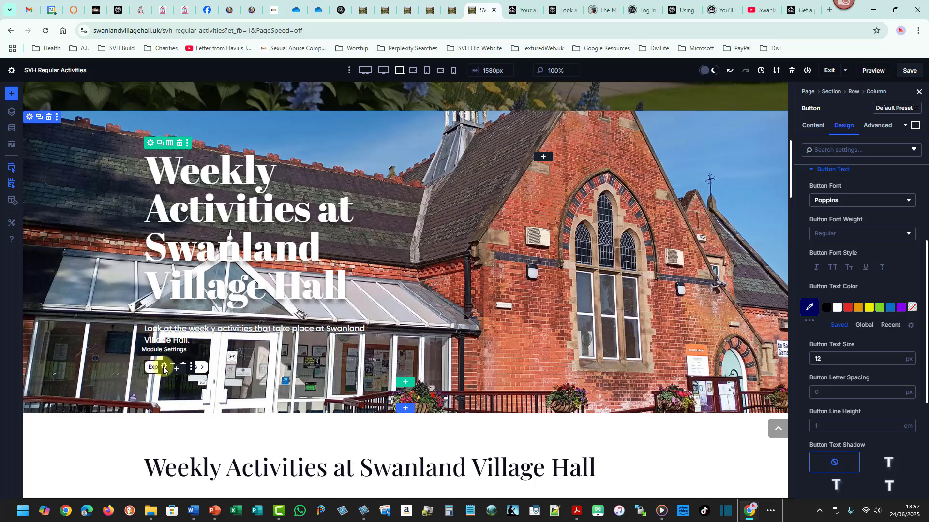
pyautogui.rightClick(164, 369)
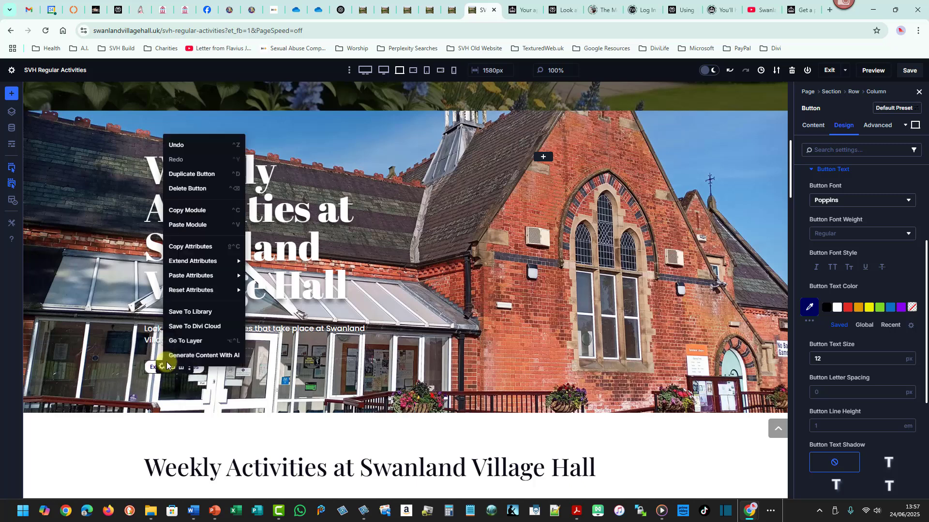
pyautogui.moveTo(206, 276)
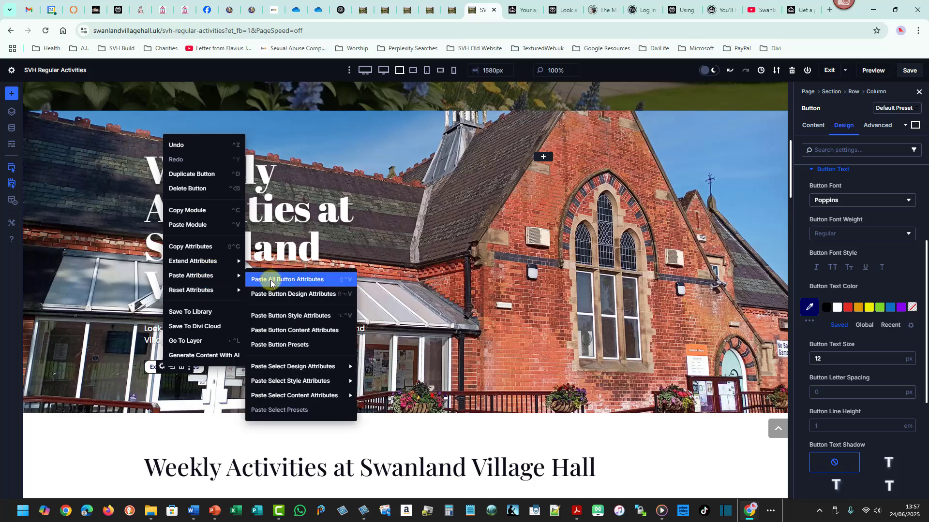
pyautogui.click(287, 298)
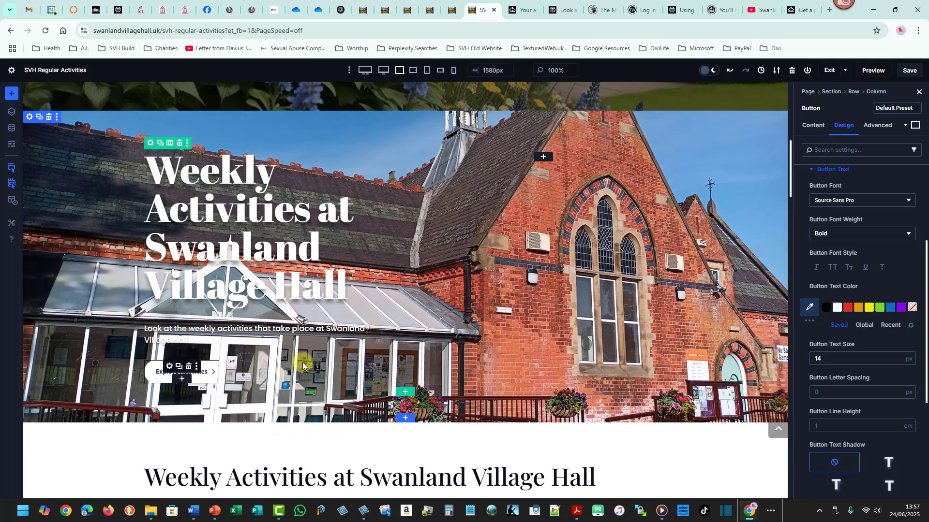
pyautogui.moveTo(789, 185)
pyautogui.mouseDown()
pyautogui.moveTo(789, 162)
pyautogui.moveTo(788, 187)
pyautogui.moveTo(790, 176)
pyautogui.mouseUp()
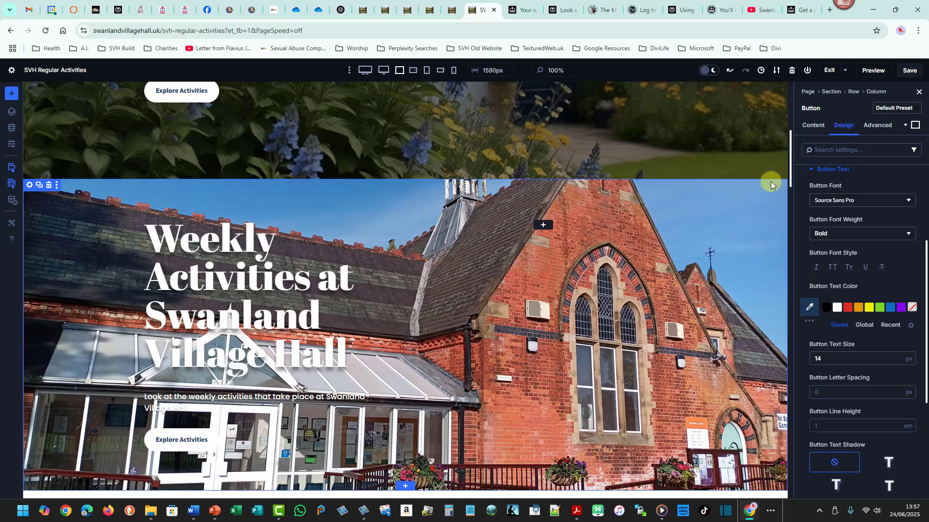
# Examine the building section's row settings and its two-column structure.
pyautogui.moveTo(791, 161); pyautogui.dragTo(794, 167)
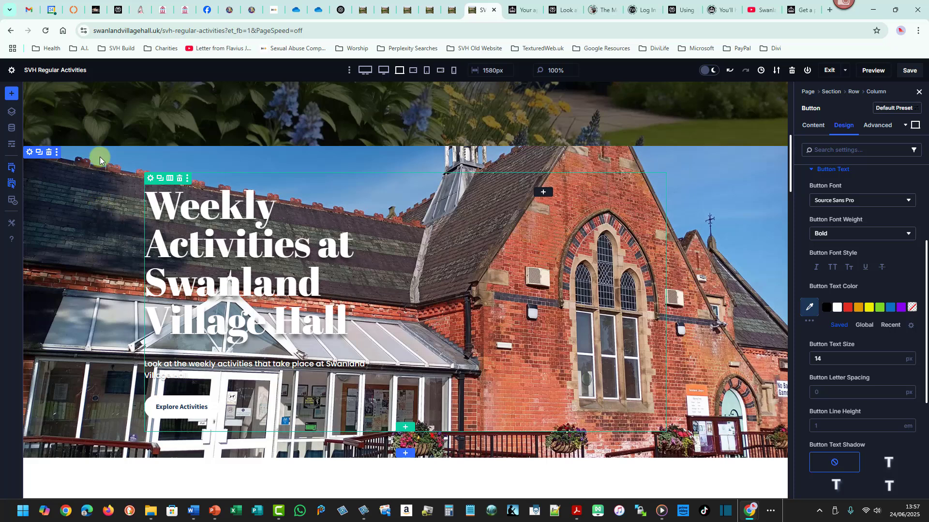
pyautogui.moveTo(100, 157)
pyautogui.mouseDown()
pyautogui.moveTo(113, 250)
pyautogui.moveTo(113, 443)
pyautogui.mouseUp()
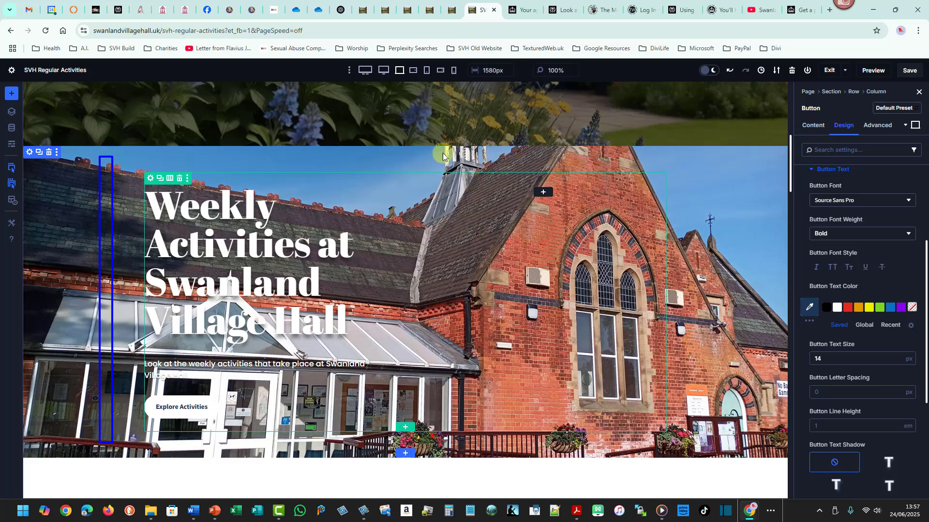
pyautogui.press('Escape')
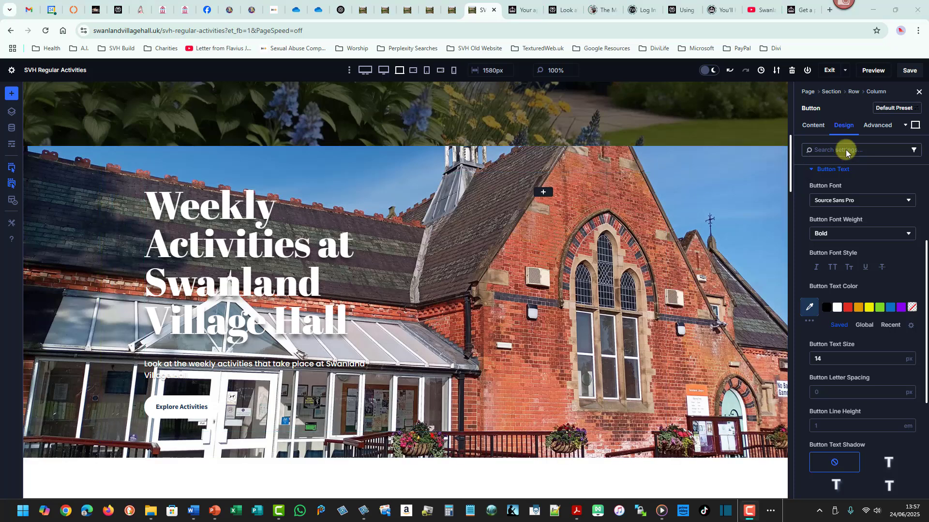
pyautogui.moveTo(791, 180); pyautogui.dragTo(794, 134)
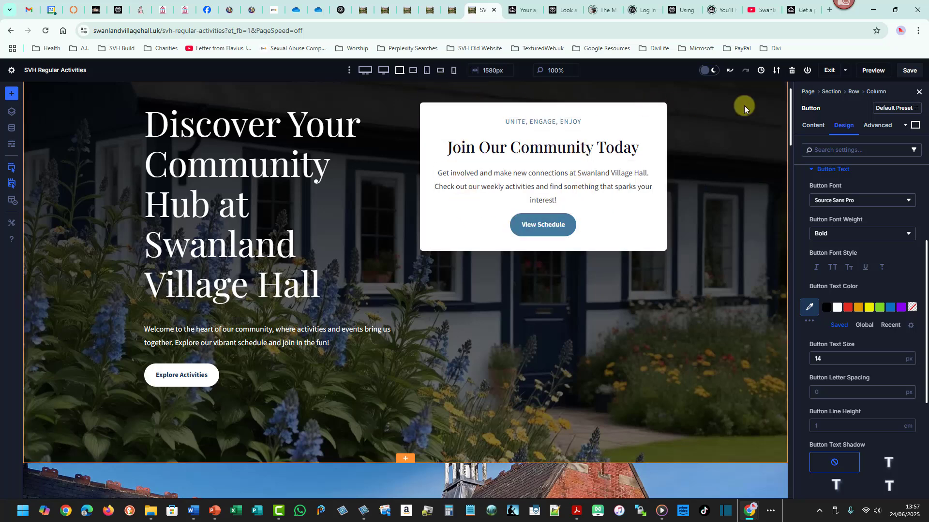
pyautogui.moveTo(789, 102); pyautogui.dragTo(789, 105)
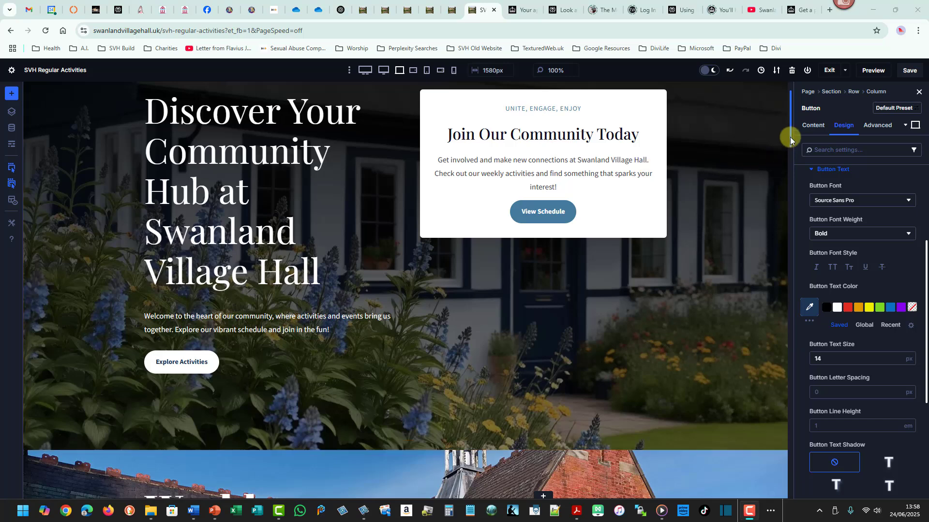
pyautogui.moveTo(790, 137); pyautogui.dragTo(787, 165)
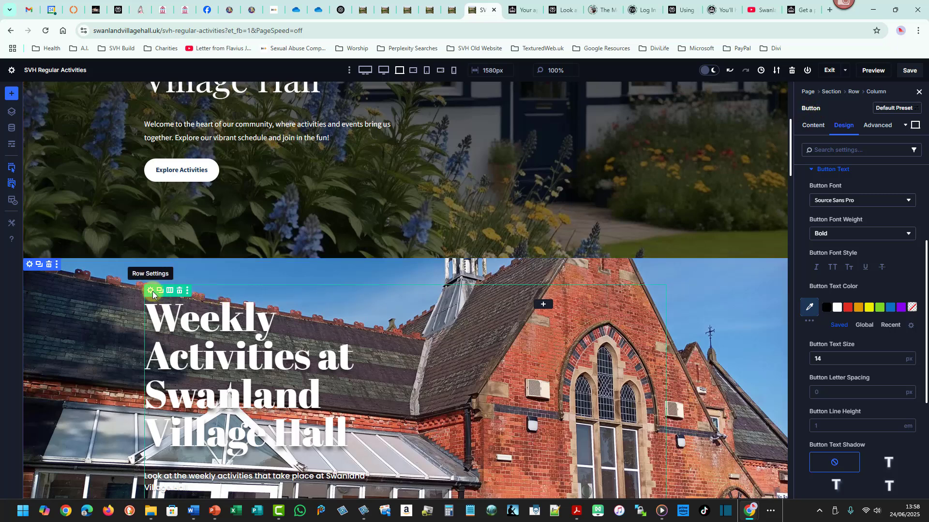
pyautogui.click(852, 92)
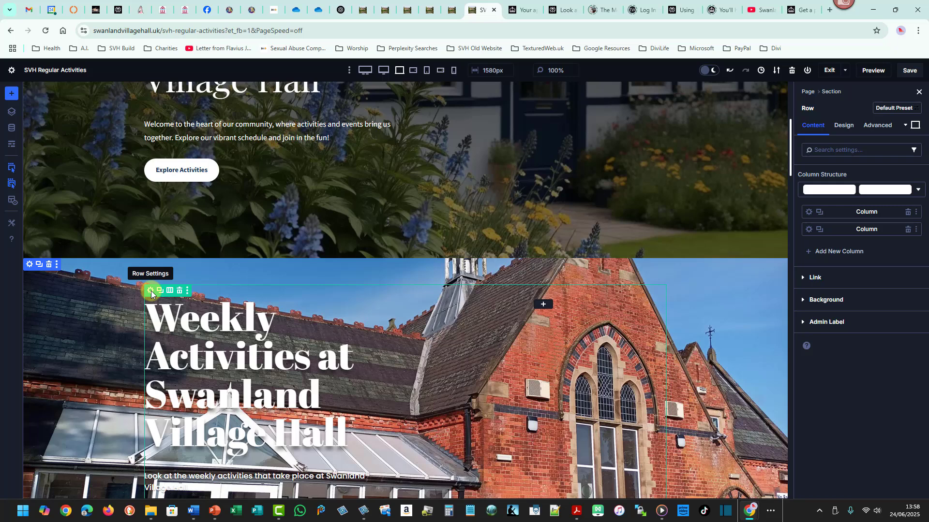
pyautogui.moveTo(140, 283); pyautogui.dragTo(672, 295)
pyautogui.moveTo(140, 287)
pyautogui.mouseDown()
pyautogui.moveTo(378, 454)
pyautogui.moveTo(412, 462)
pyautogui.mouseUp()
pyautogui.moveTo(405, 290)
pyautogui.mouseDown()
pyautogui.moveTo(664, 455)
pyautogui.moveTo(678, 478)
pyautogui.mouseUp()
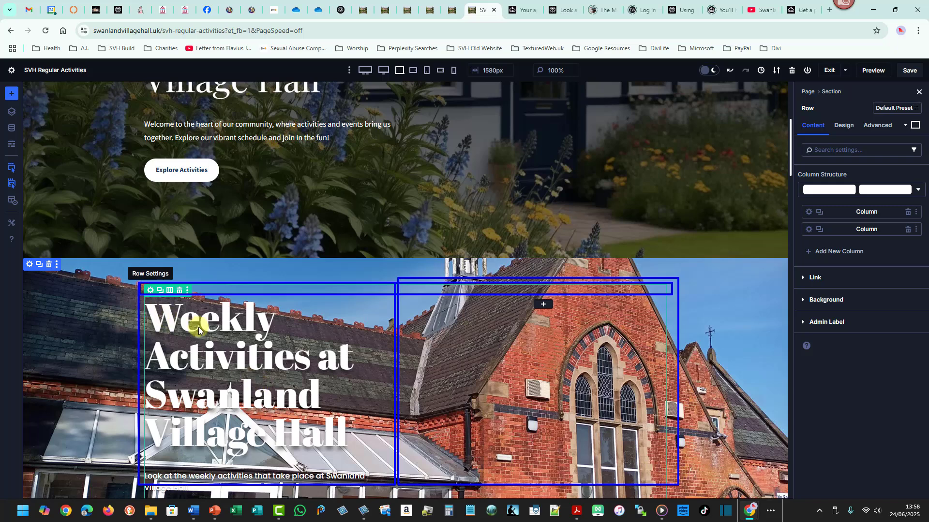
pyautogui.moveTo(156, 306)
pyautogui.mouseDown()
pyautogui.moveTo(276, 471)
pyautogui.moveTo(317, 481)
pyautogui.mouseUp()
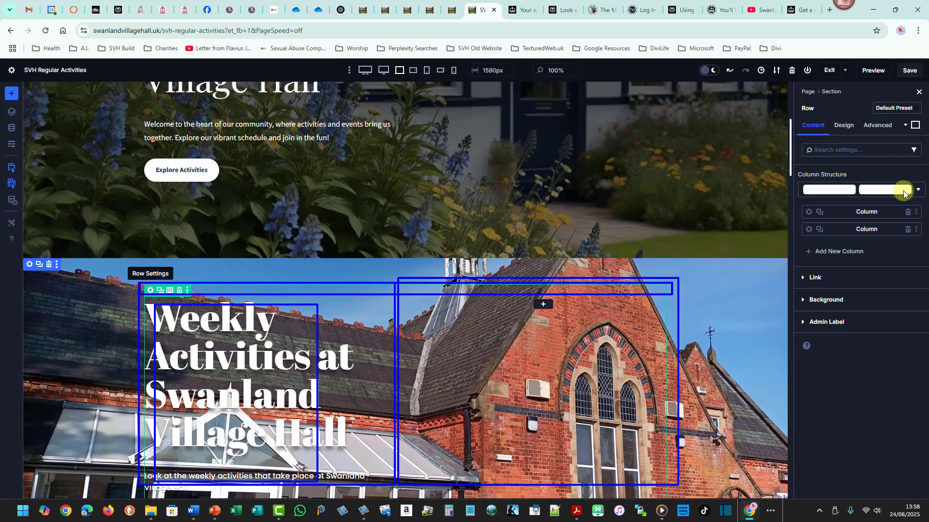
pyautogui.moveTo(799, 202); pyautogui.dragTo(922, 219)
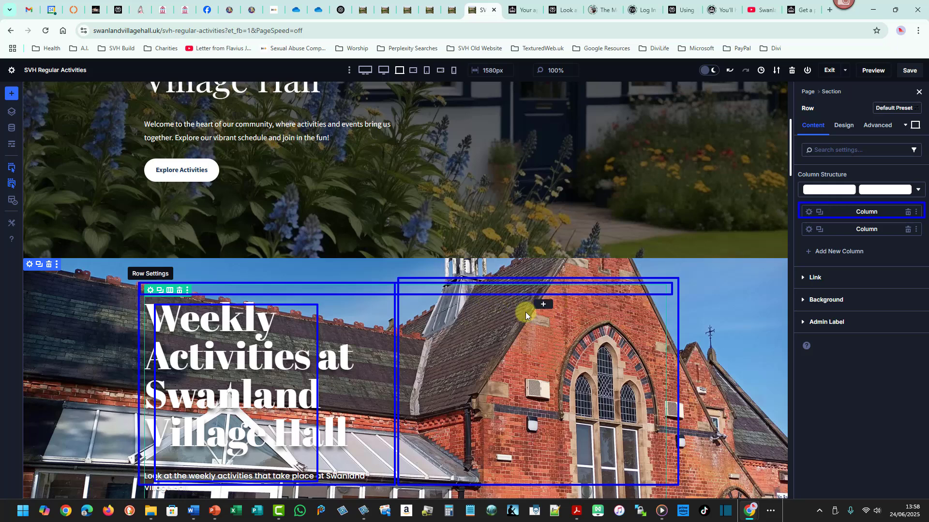
pyautogui.moveTo(798, 220); pyautogui.dragTo(924, 237)
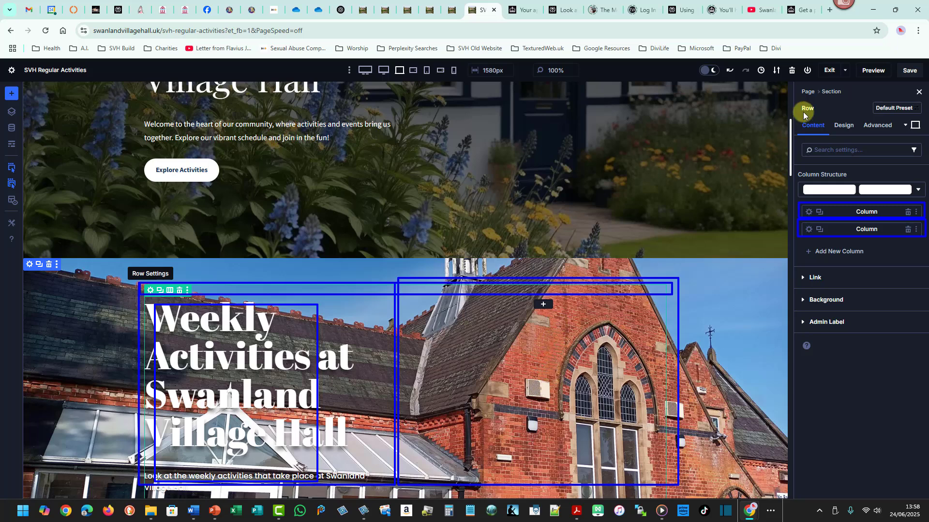
pyautogui.moveTo(797, 101); pyautogui.dragTo(816, 116)
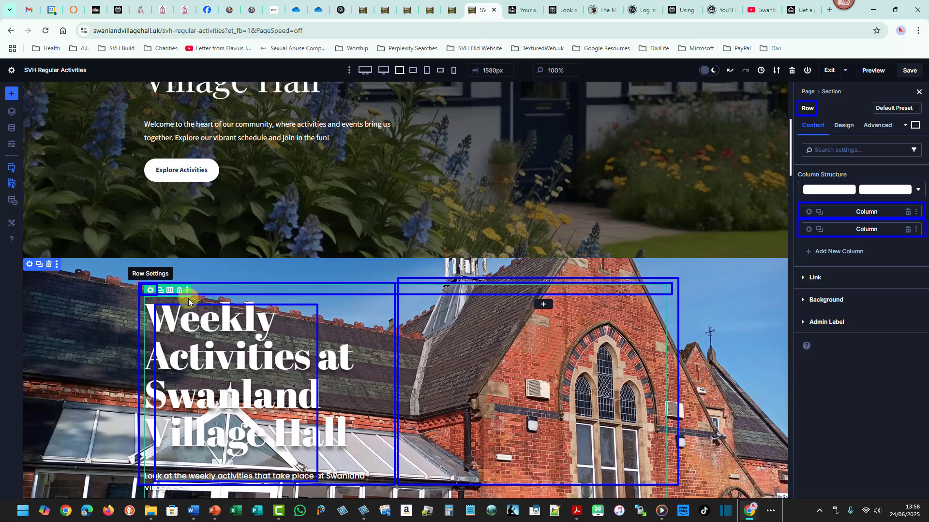
pyautogui.moveTo(796, 89)
pyautogui.mouseDown()
pyautogui.moveTo(918, 332)
pyautogui.moveTo(924, 382)
pyautogui.mouseUp()
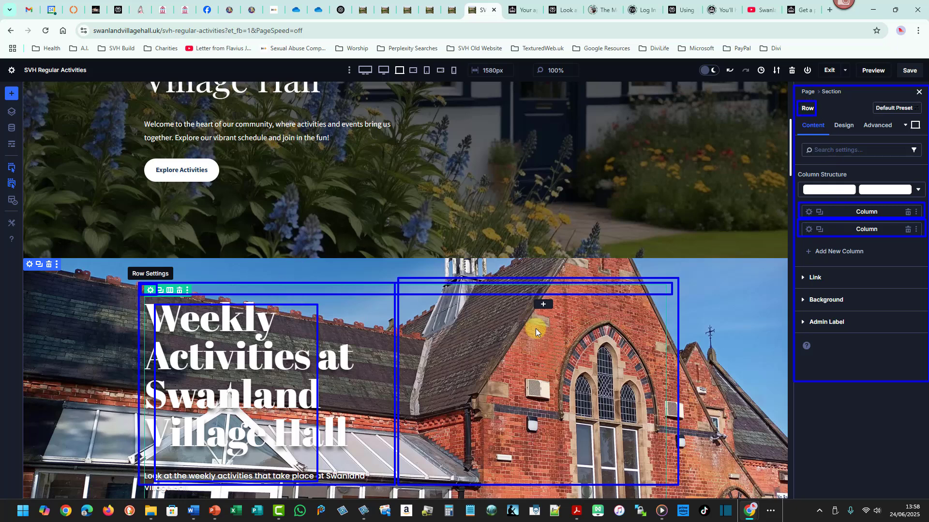
pyautogui.press('Escape')
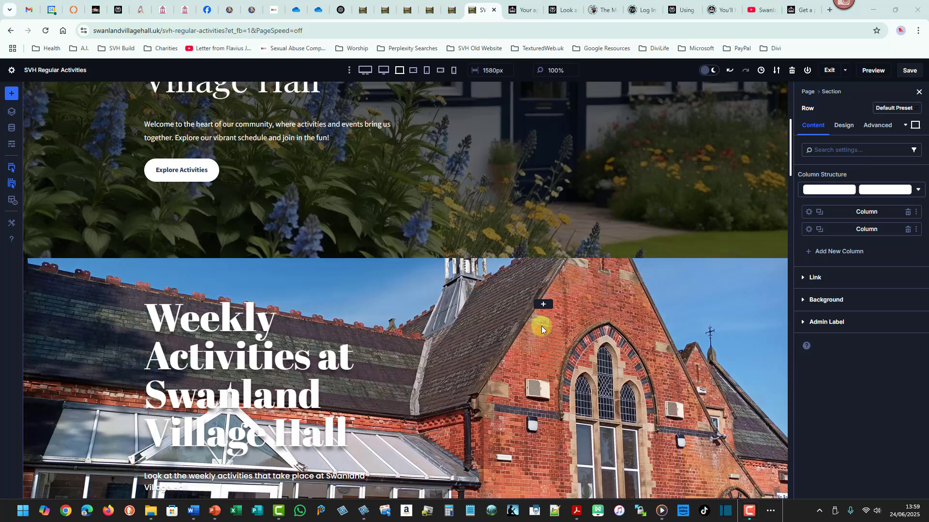
# Open the building row's second column settings and set its background colour to white #ffffff.
pyautogui.click(809, 230)
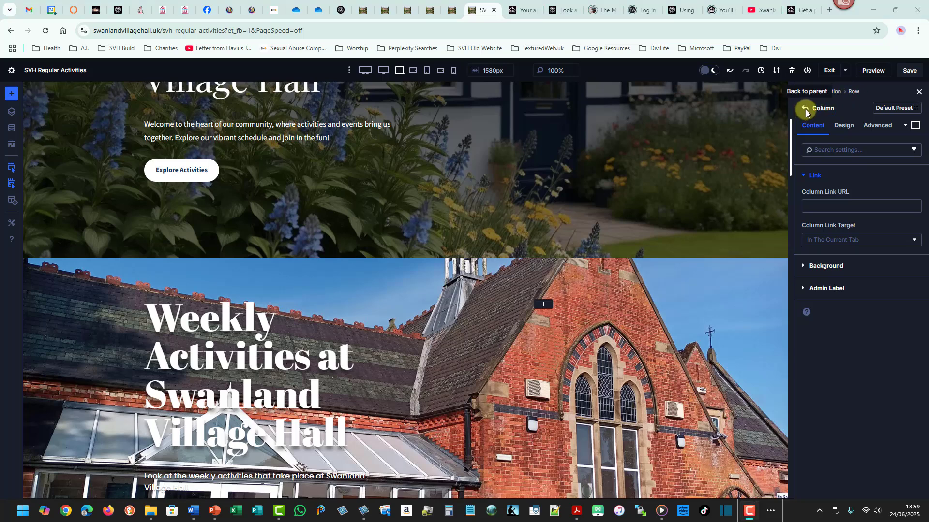
pyautogui.click(805, 112)
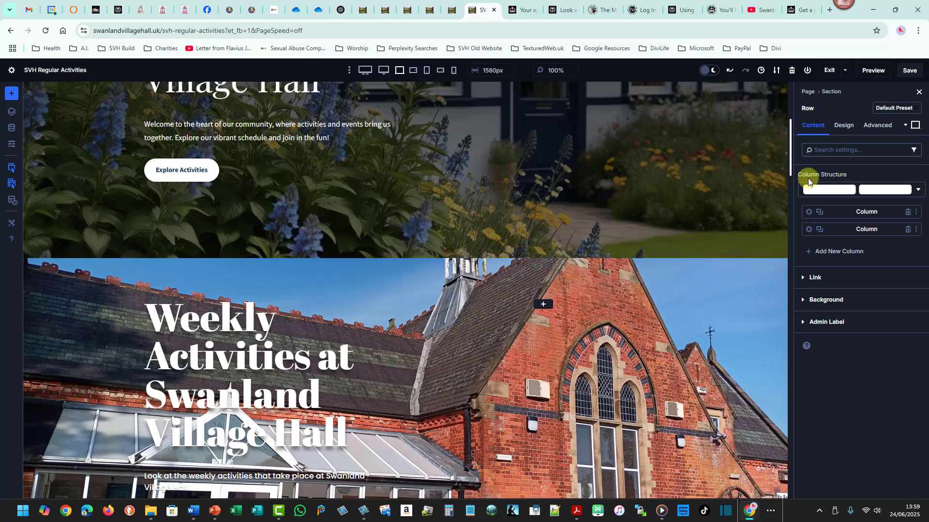
pyautogui.click(808, 230)
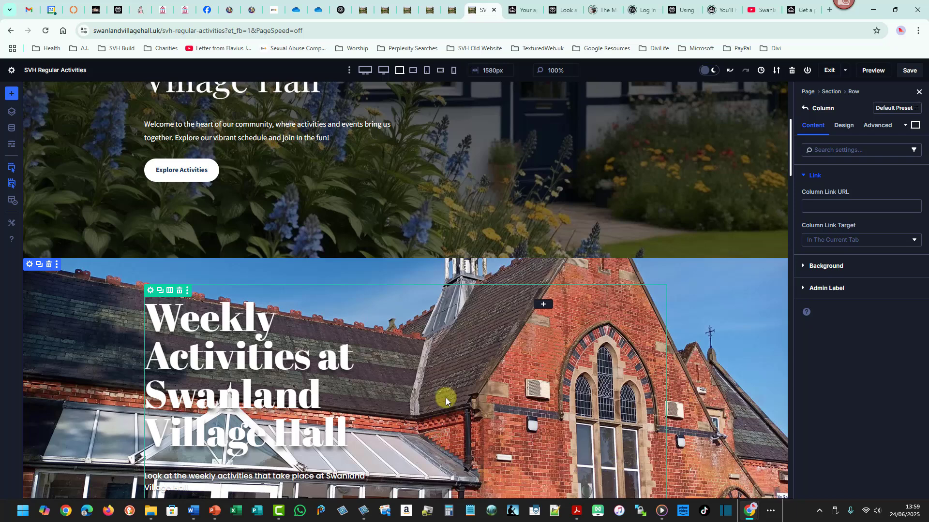
pyautogui.click(804, 267)
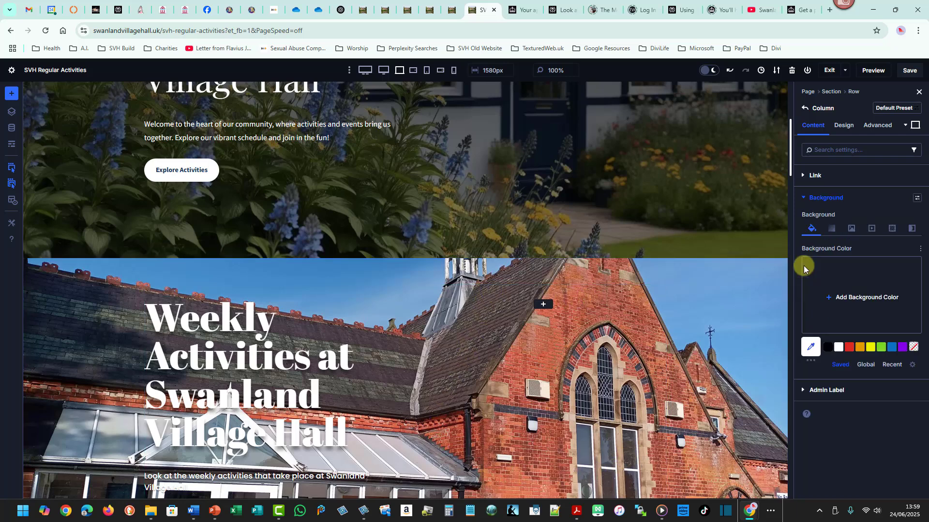
pyautogui.click(839, 349)
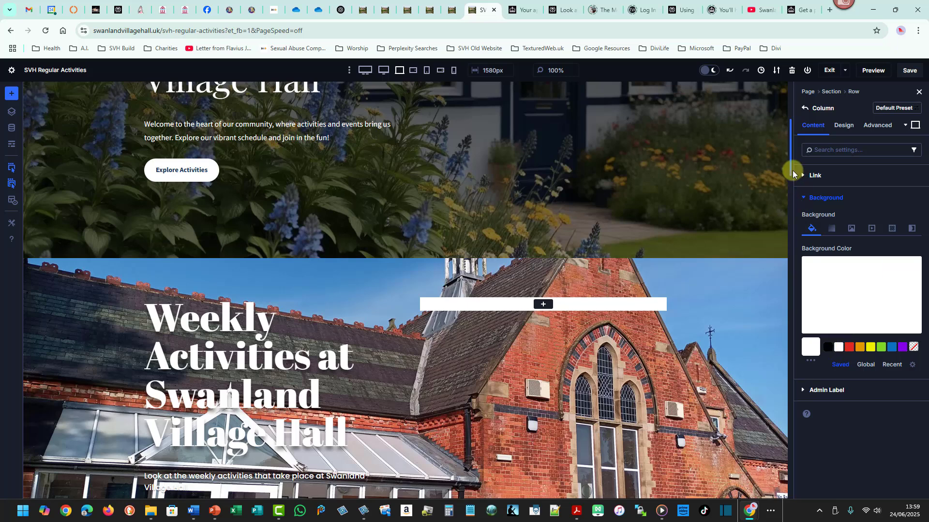
# Review the second column's border radius settings.
pyautogui.moveTo(789, 168)
pyautogui.mouseDown()
pyautogui.moveTo(791, 144)
pyautogui.moveTo(787, 176)
pyautogui.mouseUp()
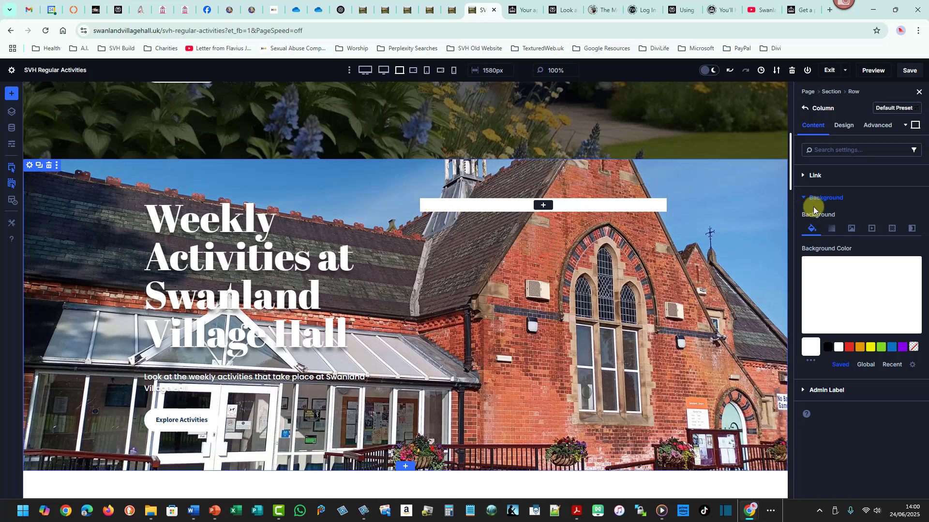
pyautogui.moveTo(790, 178); pyautogui.dragTo(793, 139)
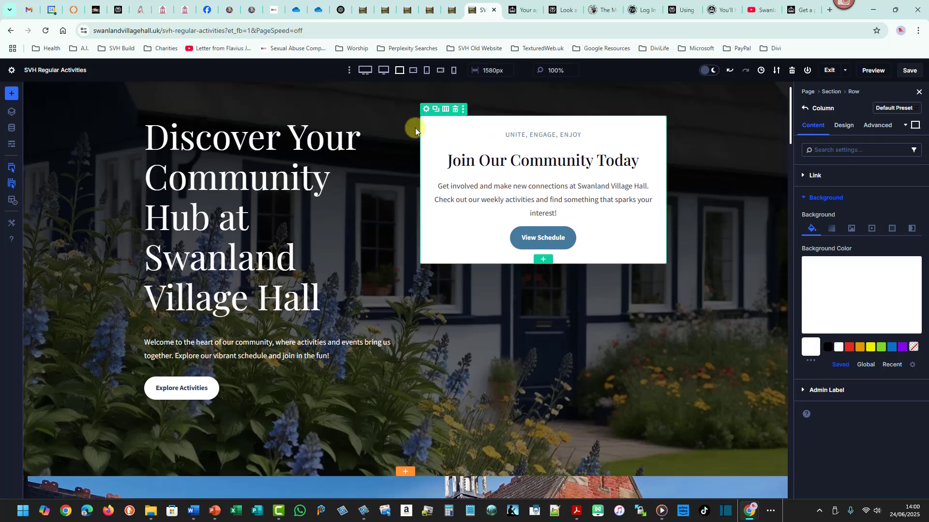
pyautogui.moveTo(790, 143); pyautogui.dragTo(793, 184)
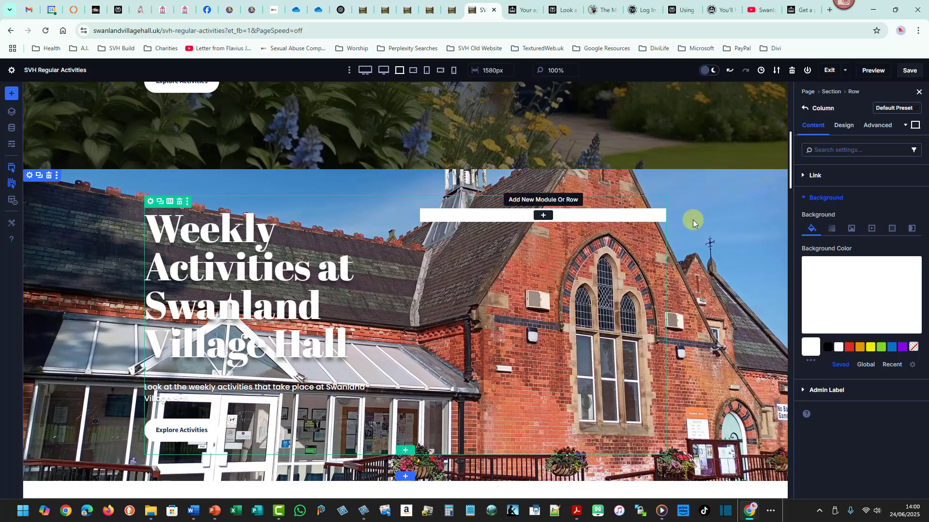
pyautogui.click(844, 125)
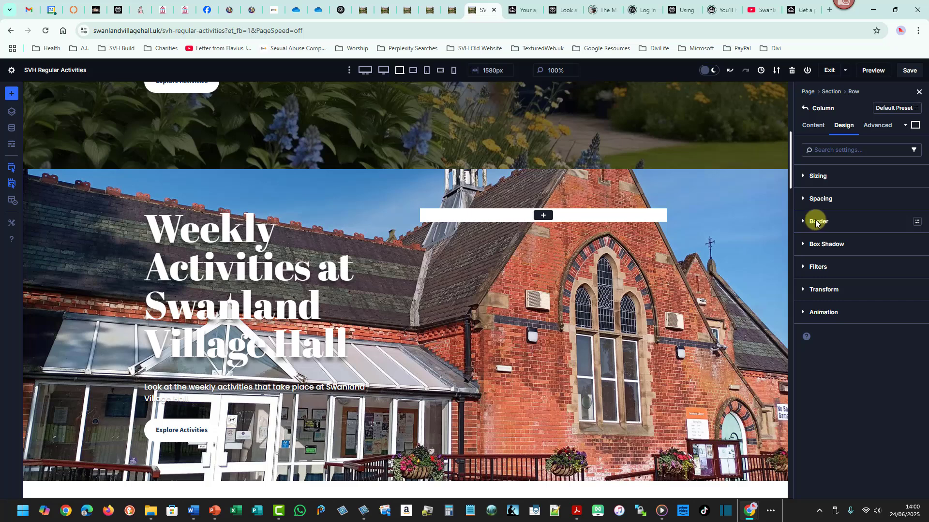
pyautogui.click(802, 223)
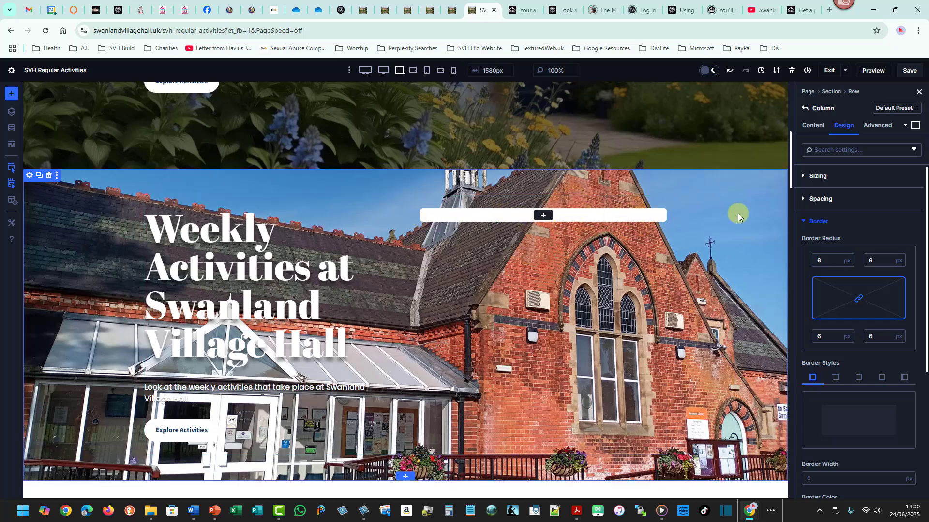
pyautogui.moveTo(790, 184); pyautogui.dragTo(796, 144)
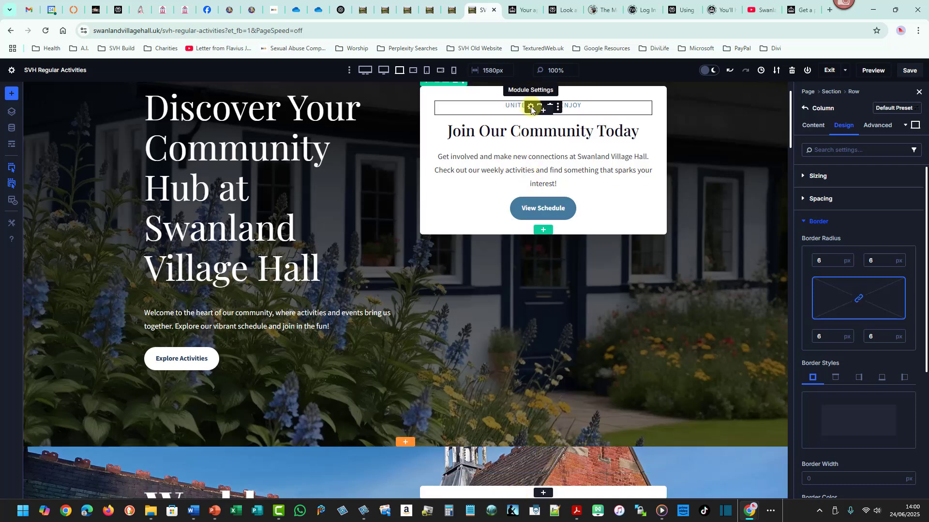
# Copy the heading text colour #457b9d from the 'Unite, Engage, Enjoy' heading in the hero card.
pyautogui.click(531, 110)
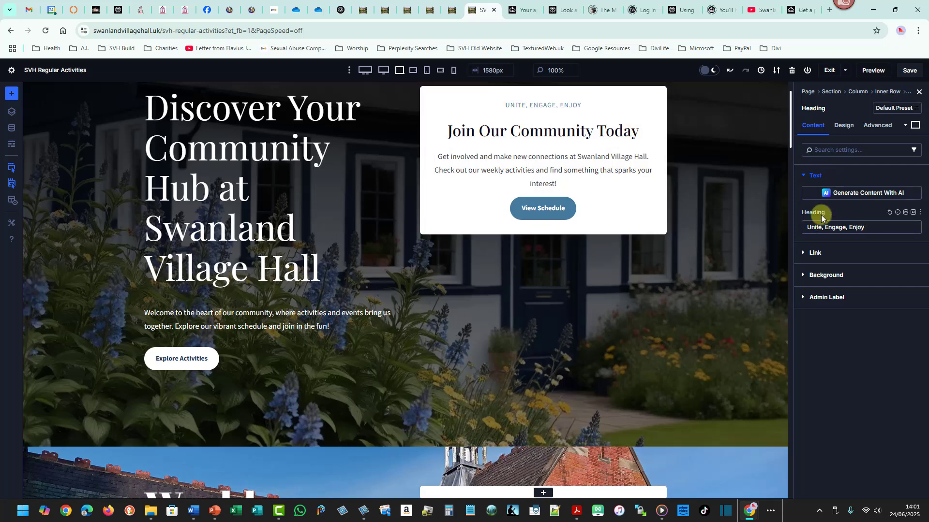
pyautogui.click(844, 127)
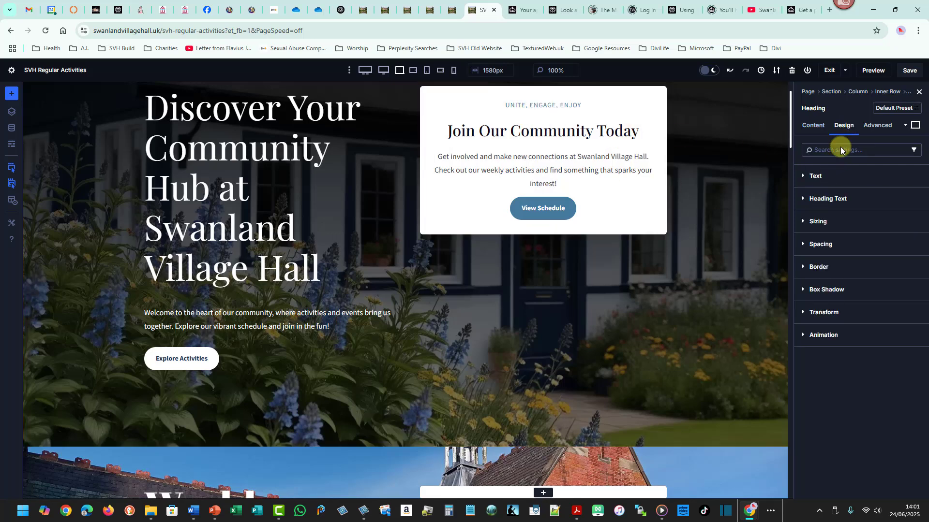
pyautogui.click(833, 198)
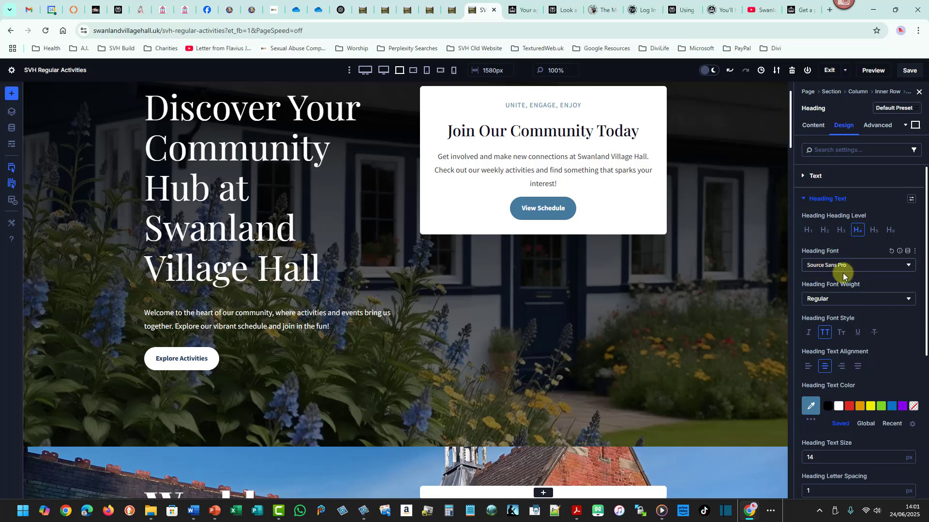
pyautogui.click(810, 408)
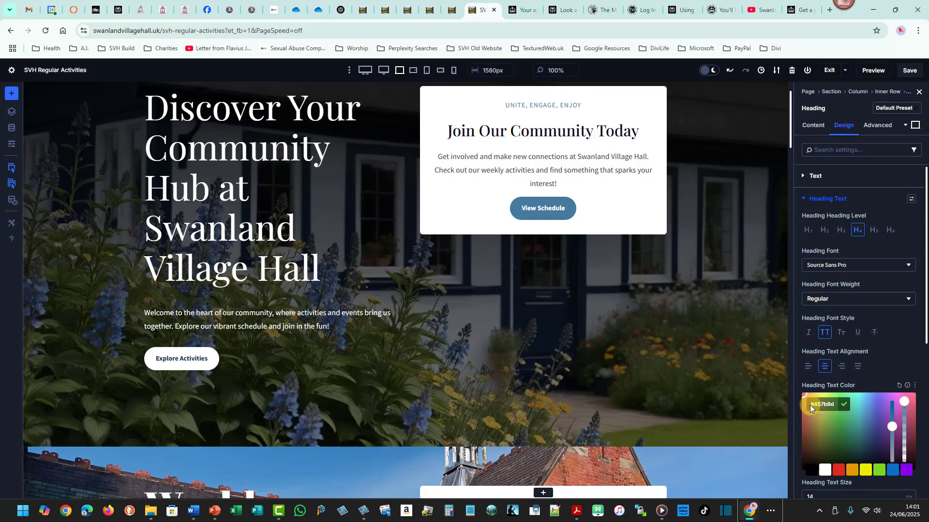
pyautogui.moveTo(808, 407); pyautogui.dragTo(837, 408)
pyautogui.click(826, 408)
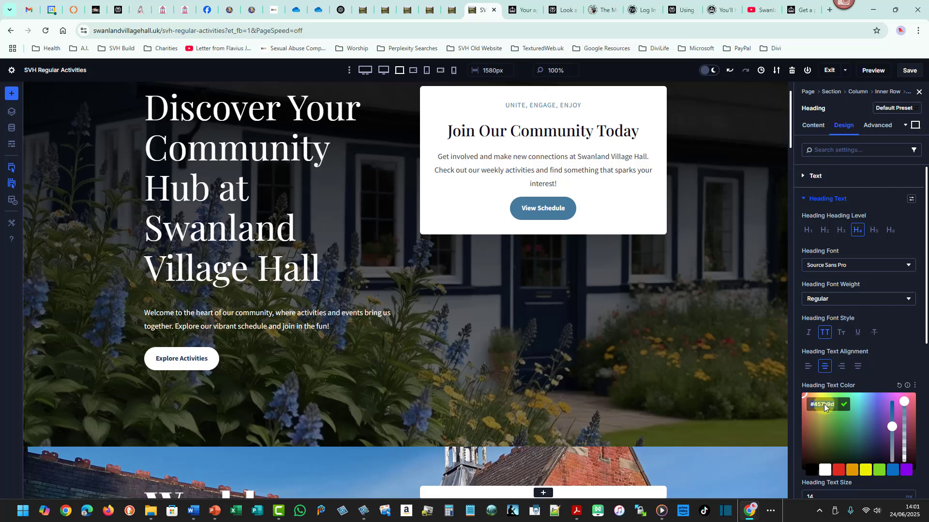
pyautogui.rightClick(824, 408)
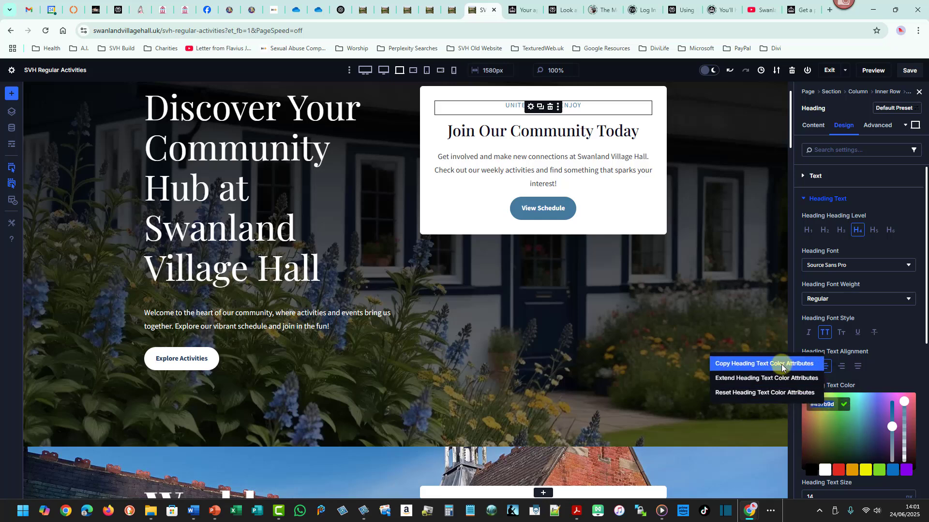
pyautogui.click(829, 408)
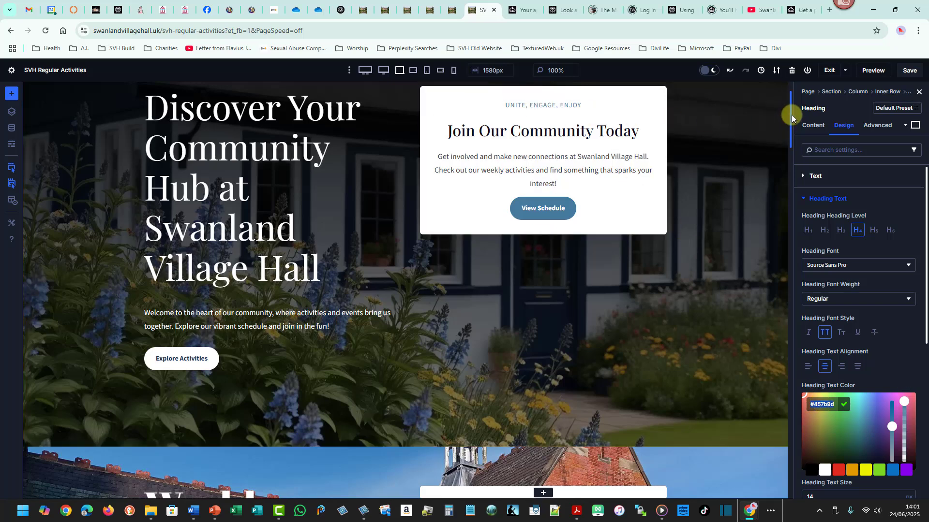
# Add a Heading module to the building section's white column.
pyautogui.moveTo(791, 118); pyautogui.dragTo(790, 161)
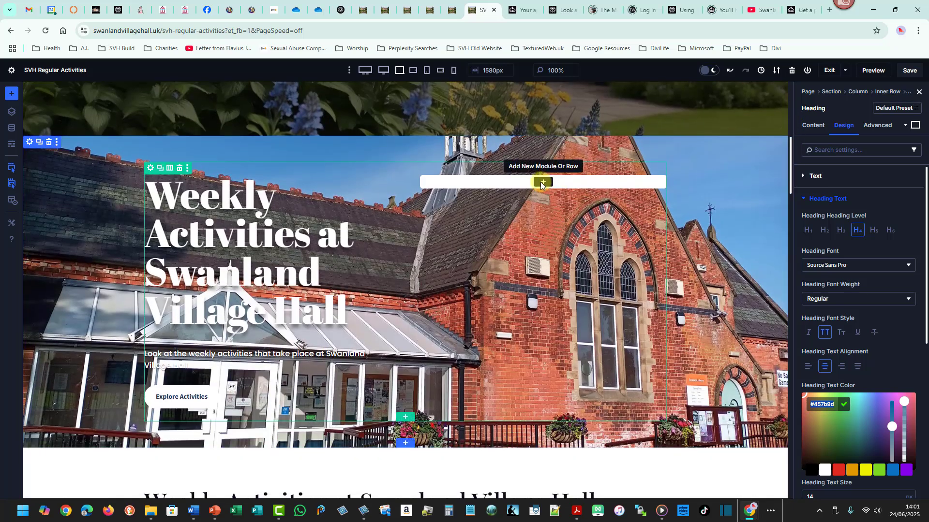
pyautogui.click(542, 184)
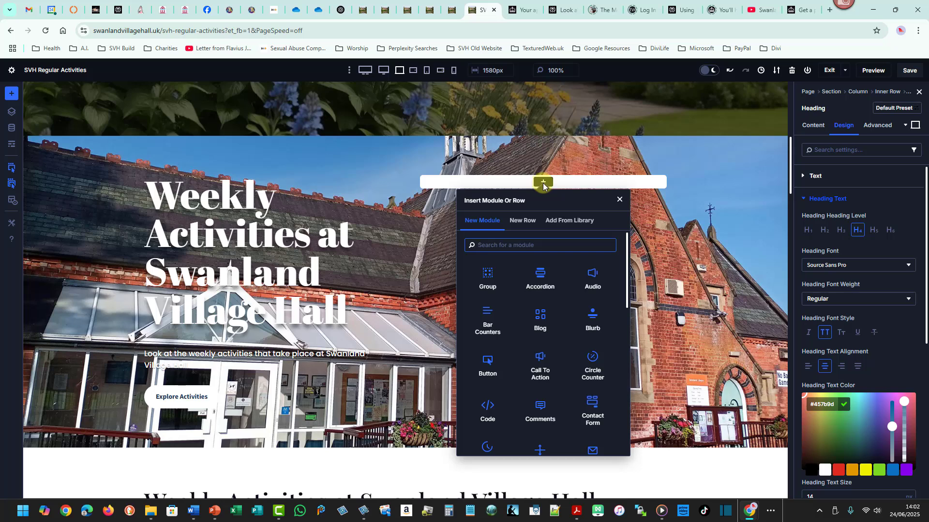
pyautogui.write('head')
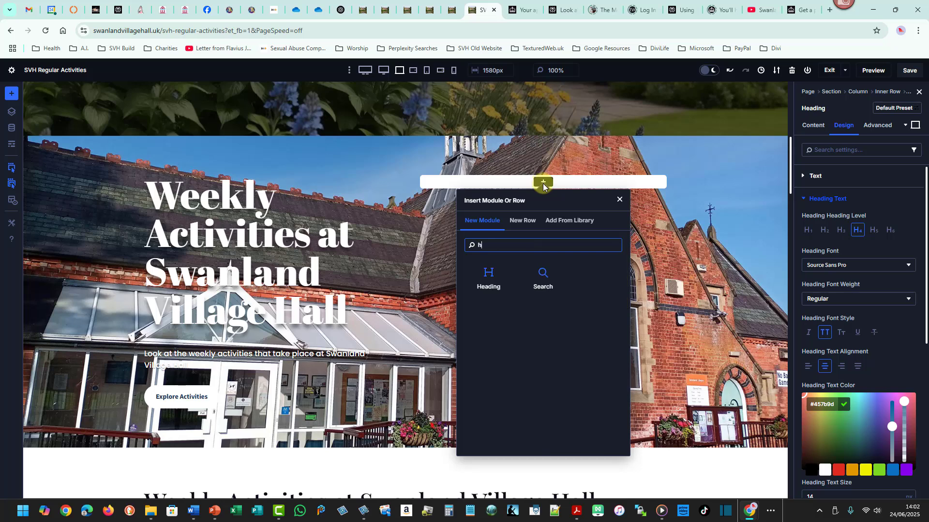
pyautogui.click(495, 275)
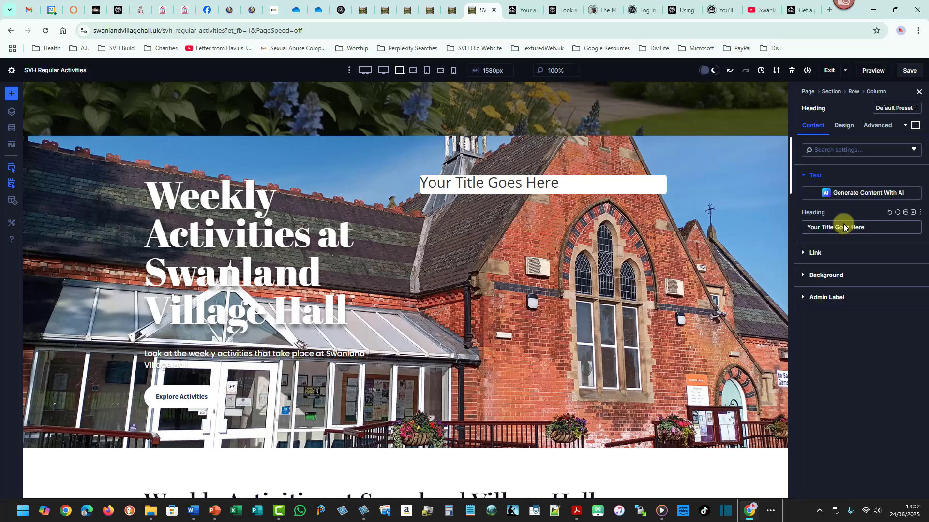
# Set the new heading's text colour to #457b9d.
pyautogui.click(842, 126)
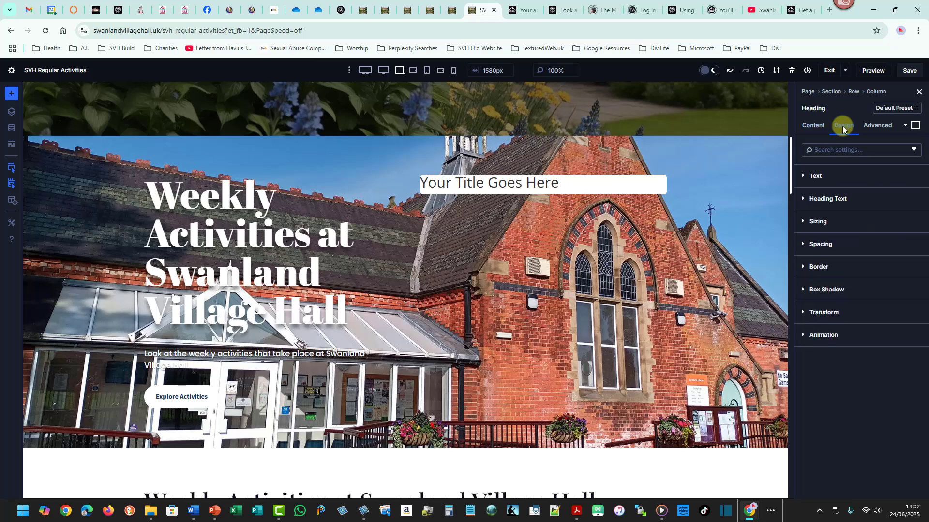
pyautogui.click(834, 200)
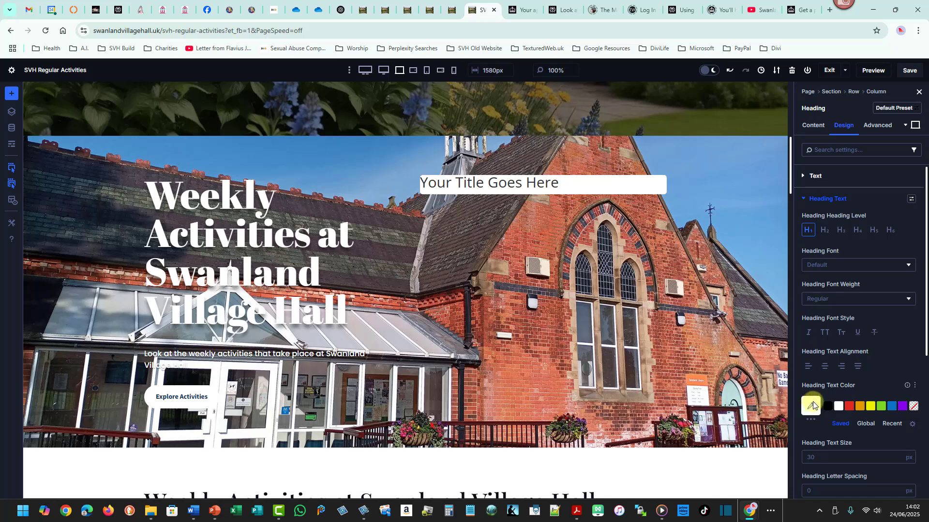
pyautogui.click(810, 406)
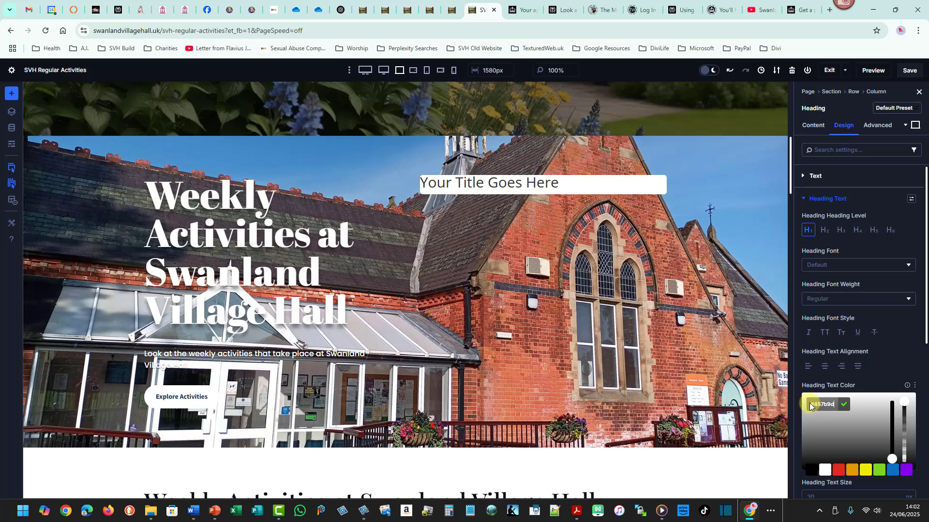
pyautogui.click(844, 405)
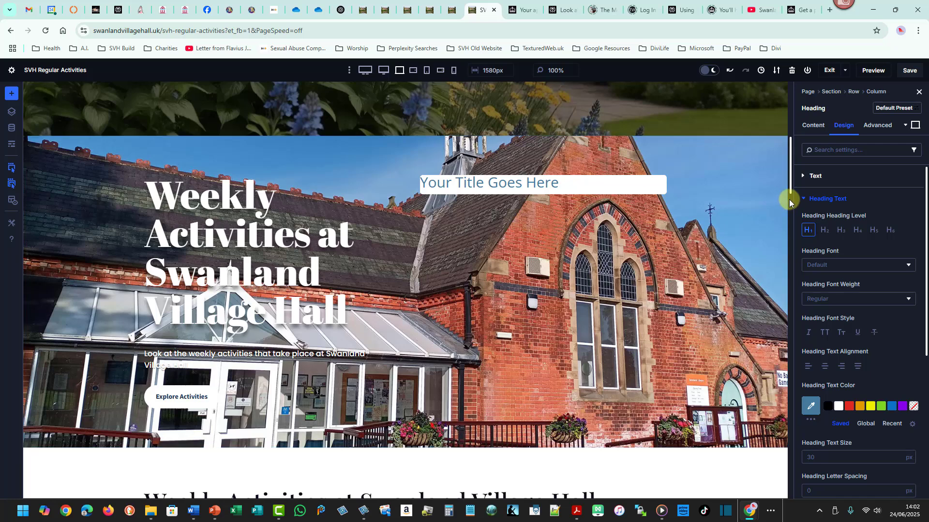
# Set the new heading's level to H4 and its font to Abril Fatface.
pyautogui.click(857, 232)
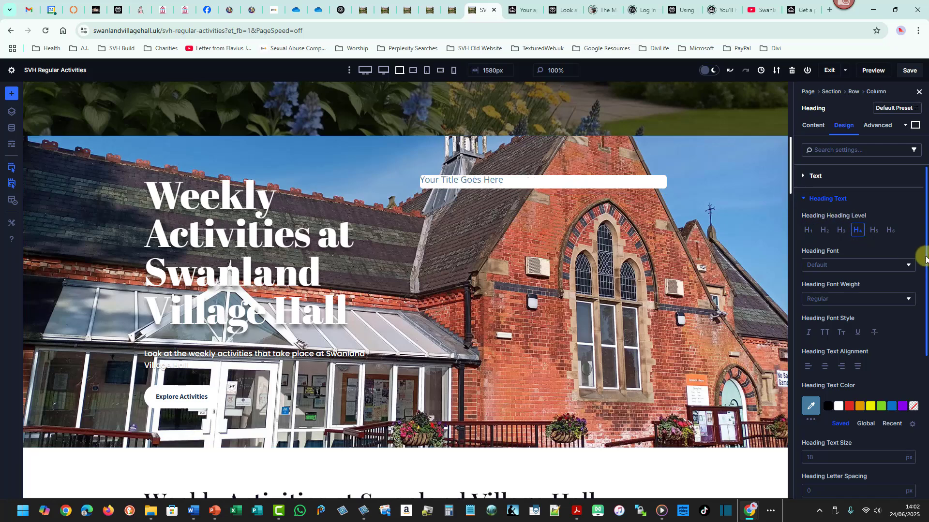
pyautogui.click(830, 265)
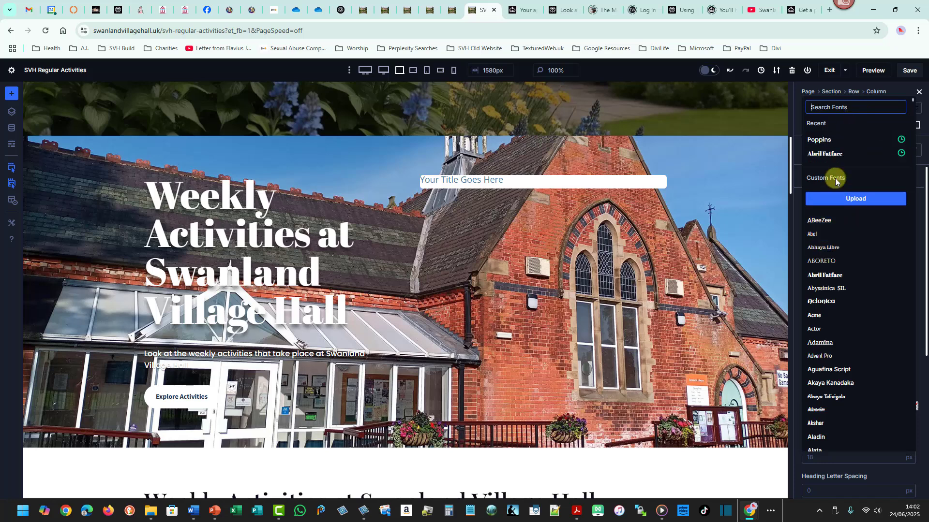
pyautogui.click(825, 154)
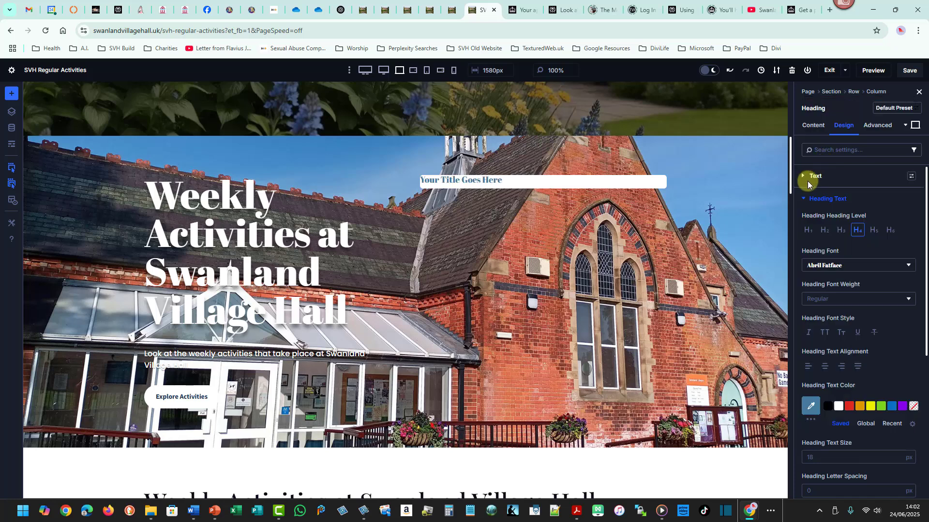
# Copy the attributes of the 'Unite, Engage, Enjoy' heading in the hero card.
pyautogui.moveTo(790, 182); pyautogui.dragTo(794, 134)
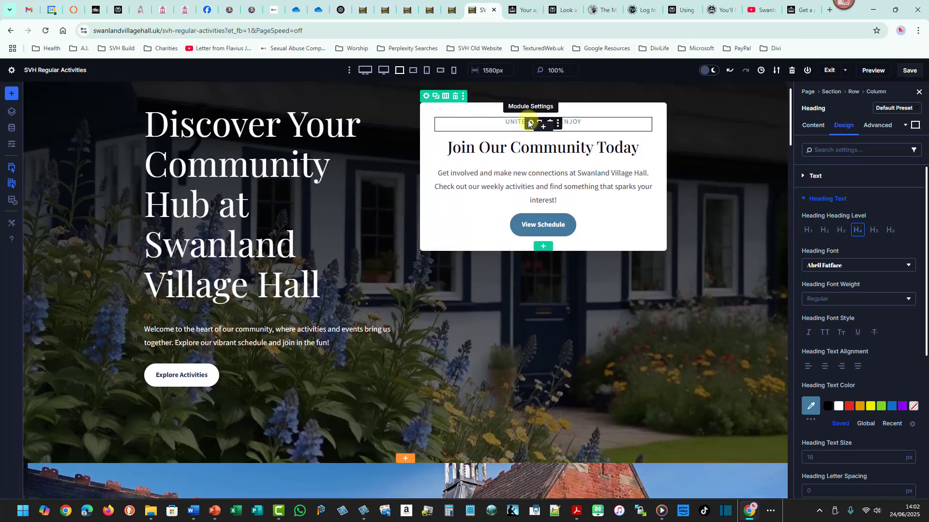
pyautogui.rightClick(528, 123)
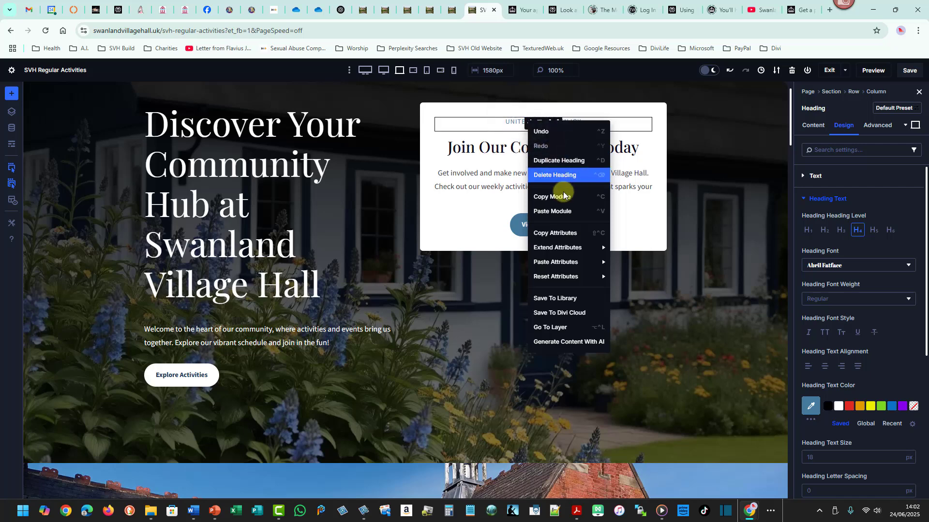
pyautogui.click(562, 233)
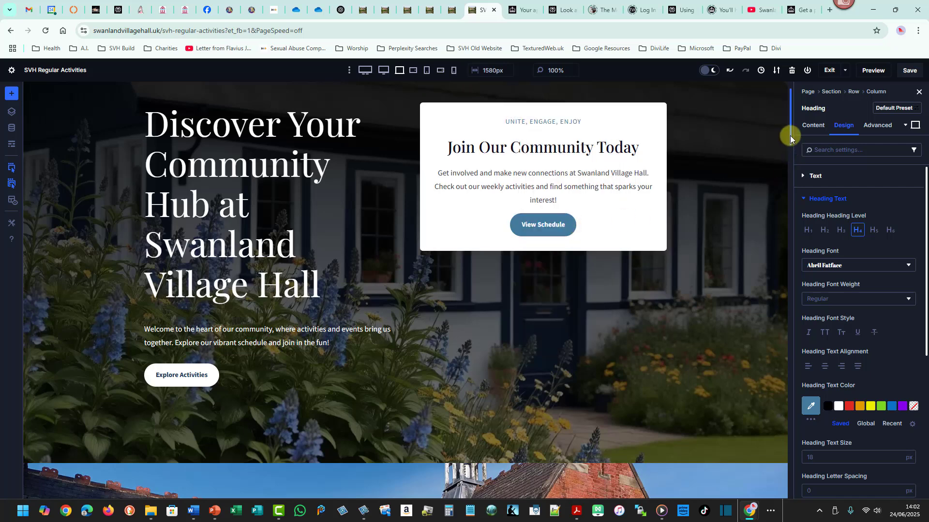
# Paste the copied heading design attributes onto the new heading in the building section.
pyautogui.moveTo(790, 137); pyautogui.dragTo(790, 179)
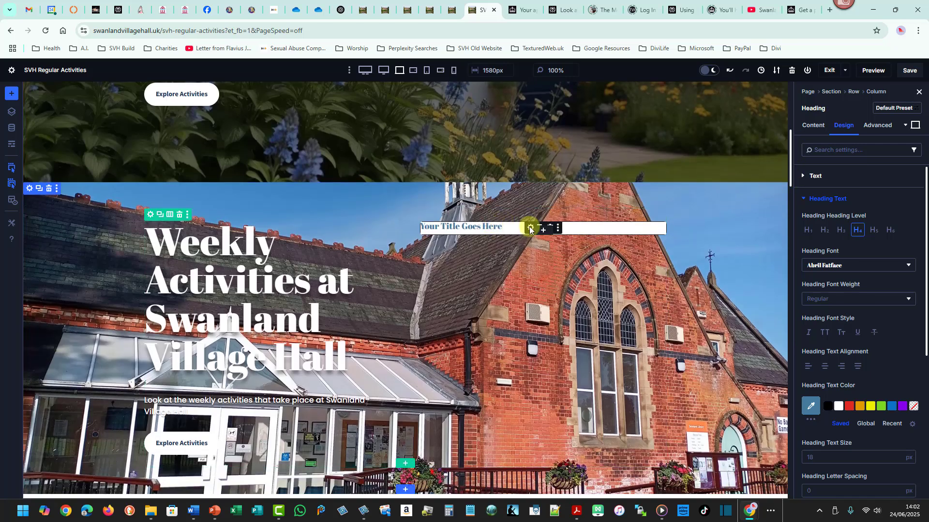
pyautogui.rightClick(529, 229)
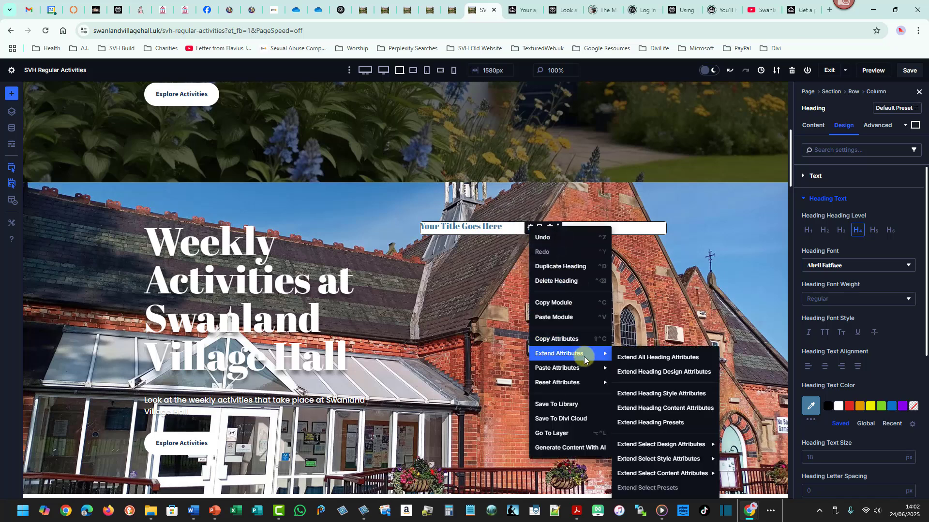
pyautogui.moveTo(588, 368)
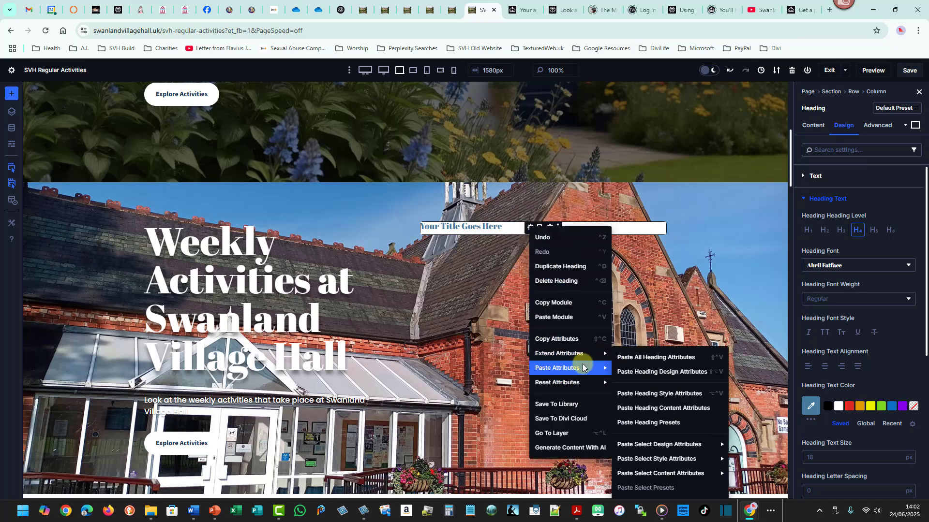
pyautogui.click(651, 373)
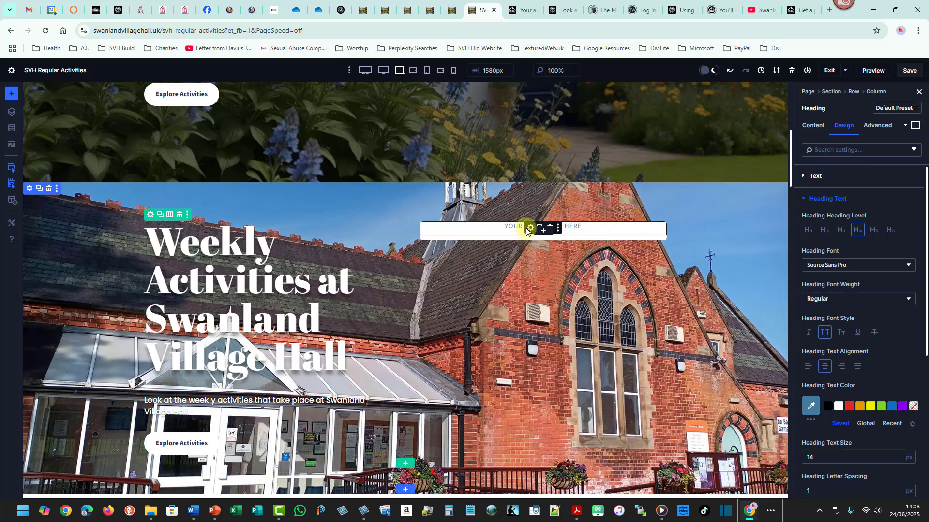
# Duplicate the hero's 'Unite, Engage, Enjoy' heading into the building card and delete the placeholder heading there.
pyautogui.moveTo(790, 167); pyautogui.dragTo(794, 124)
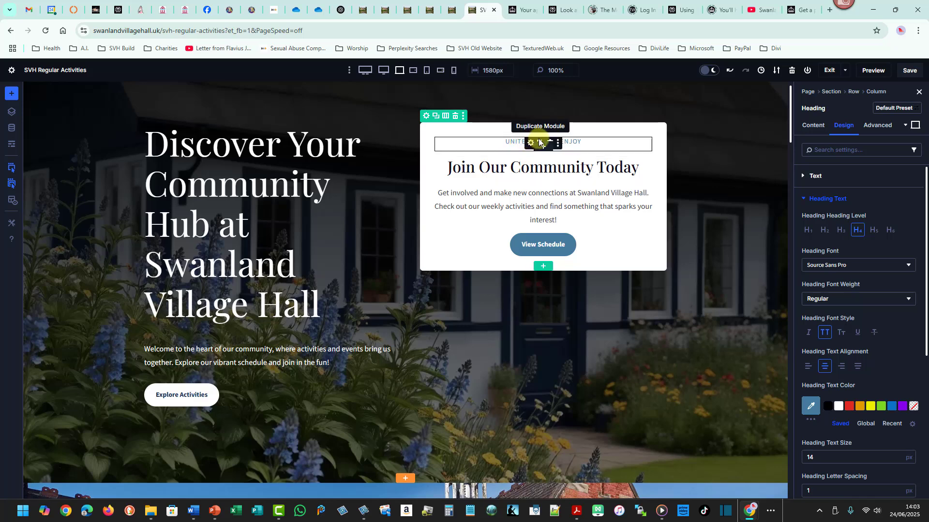
pyautogui.click(539, 142)
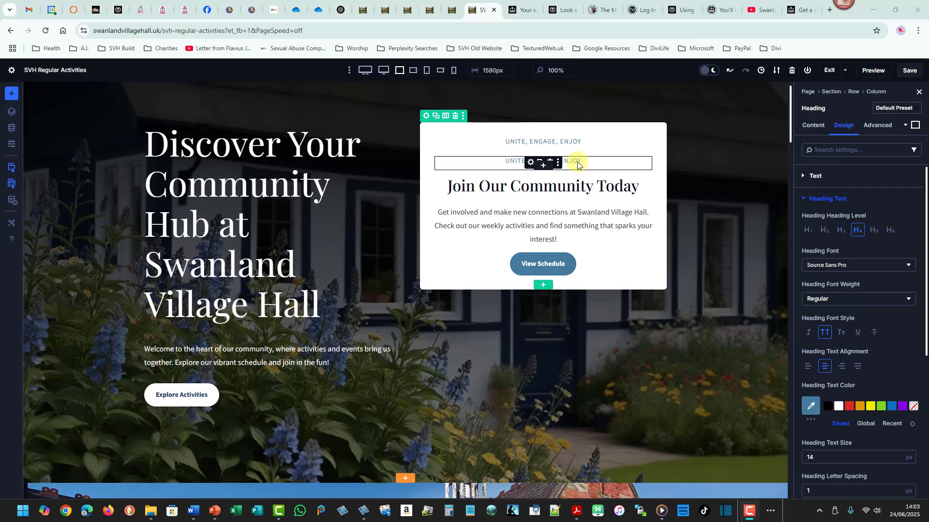
pyautogui.click(578, 164)
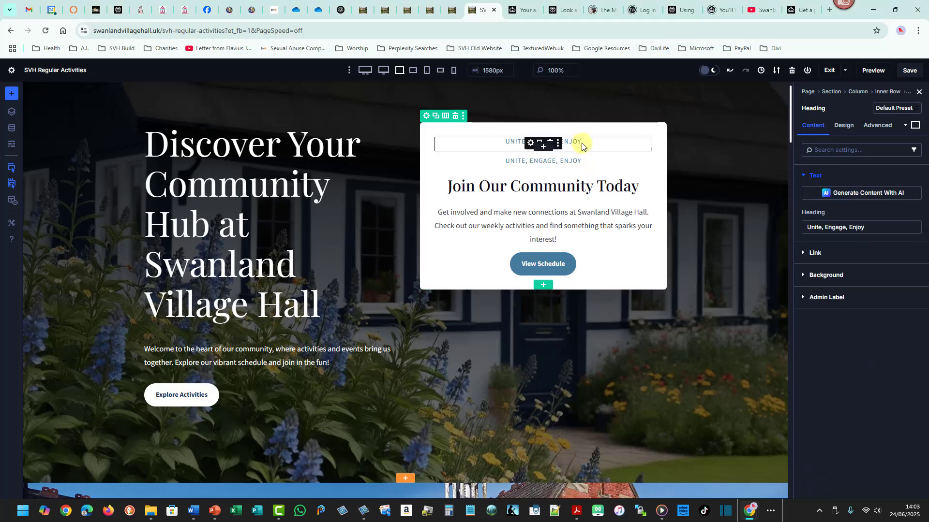
pyautogui.moveTo(582, 146); pyautogui.dragTo(613, 327)
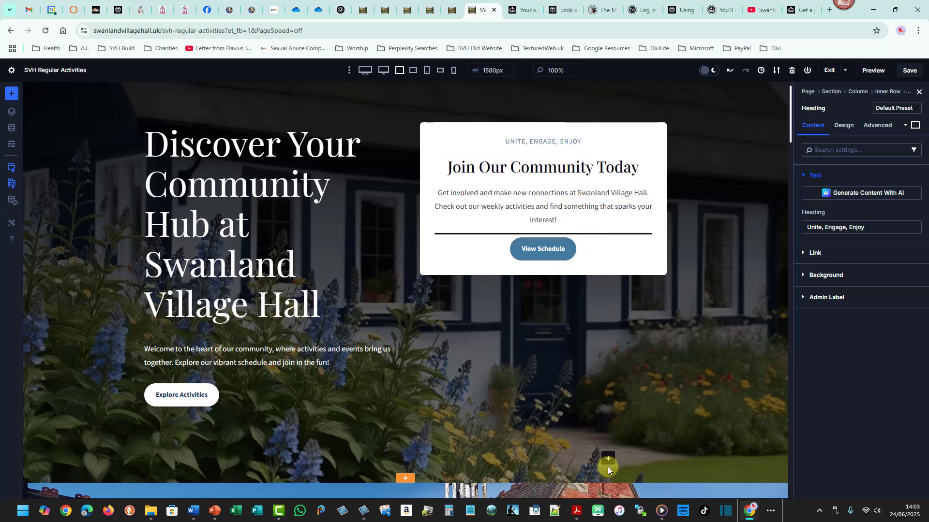
pyautogui.scroll(-4, 608, 466)
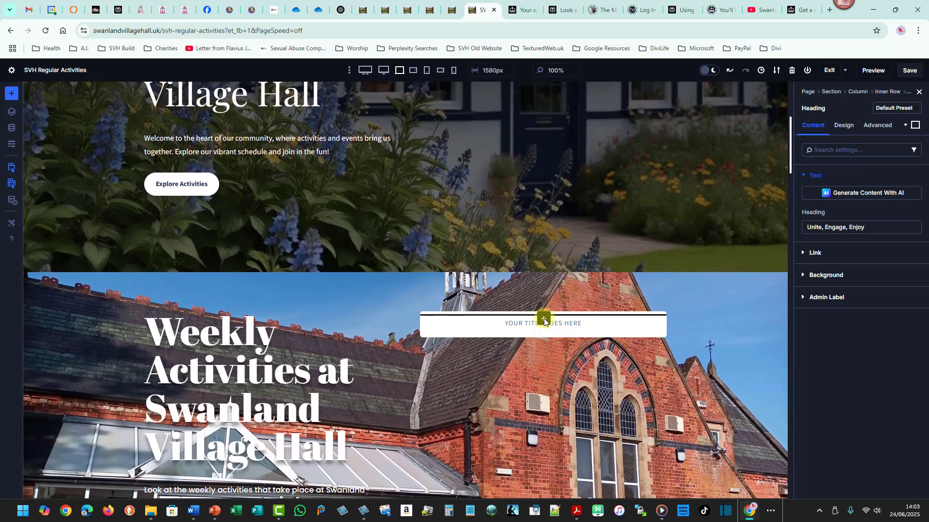
pyautogui.moveTo(543, 320); pyautogui.dragTo(544, 322)
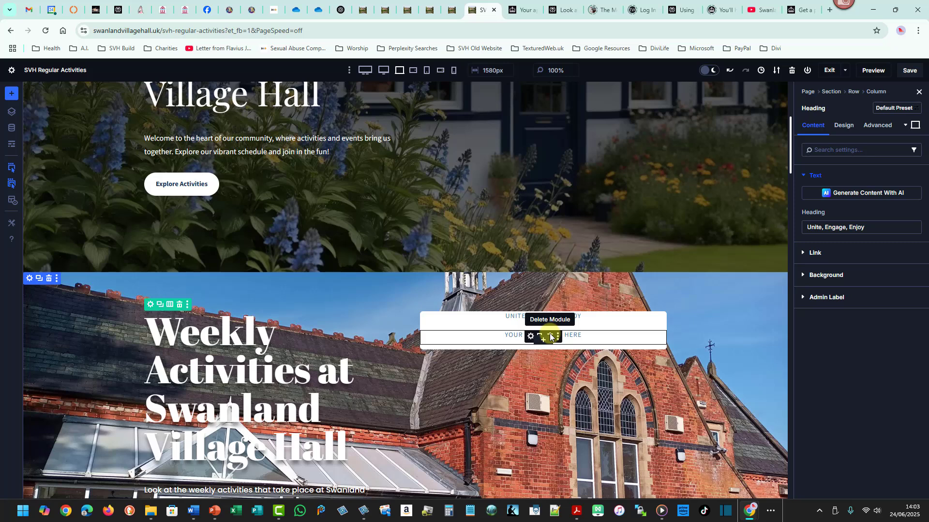
pyautogui.click(550, 335)
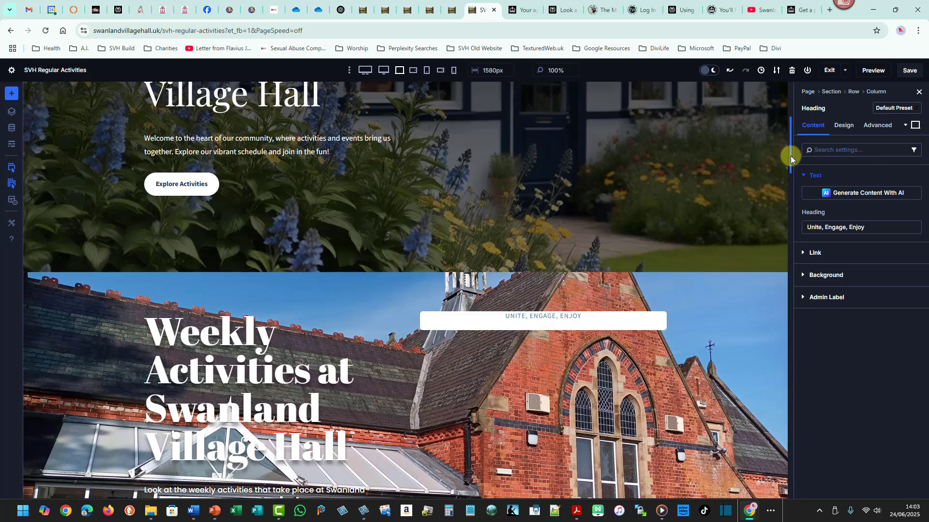
# Duplicate the 'Join Our Community Today' heading and move the copy into the building card below the subtitle.
pyautogui.moveTo(790, 156); pyautogui.dragTo(794, 135)
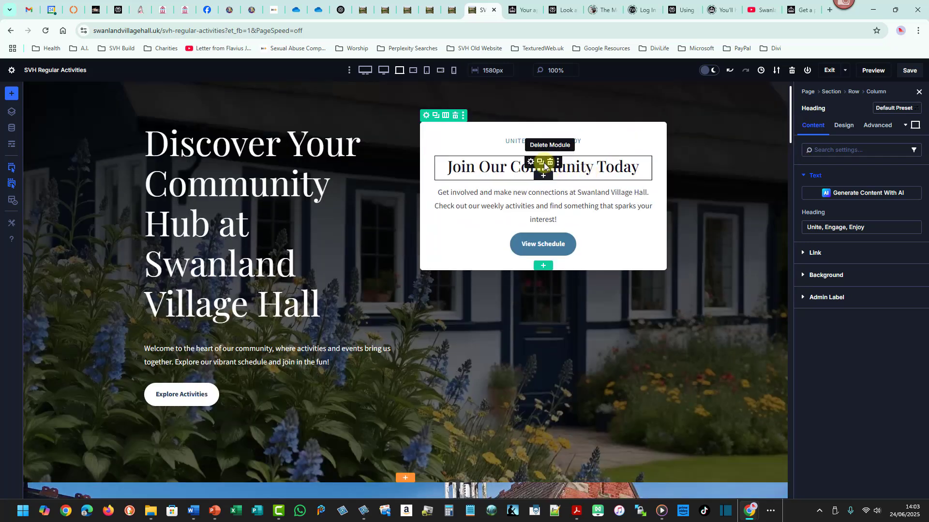
pyautogui.click(542, 162)
pyautogui.moveTo(520, 169); pyautogui.dragTo(547, 326)
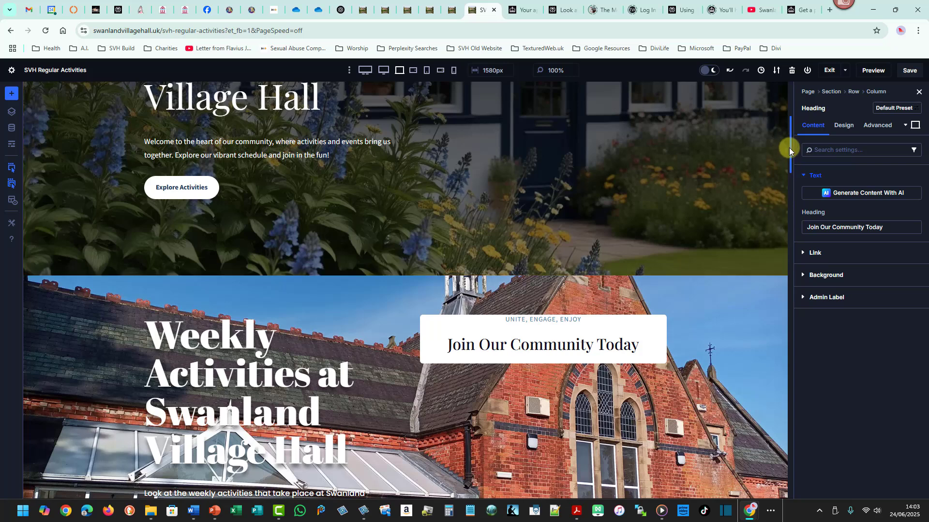
# Duplicate the hero card's body text and move the copy into the building card below its heading.
pyautogui.moveTo(789, 148); pyautogui.dragTo(793, 119)
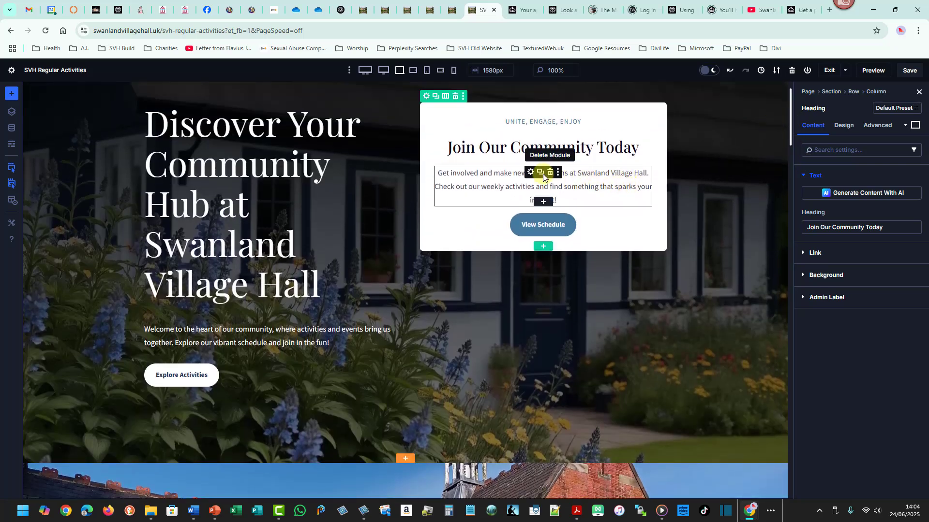
pyautogui.click(541, 174)
pyautogui.moveTo(504, 184); pyautogui.dragTo(558, 384)
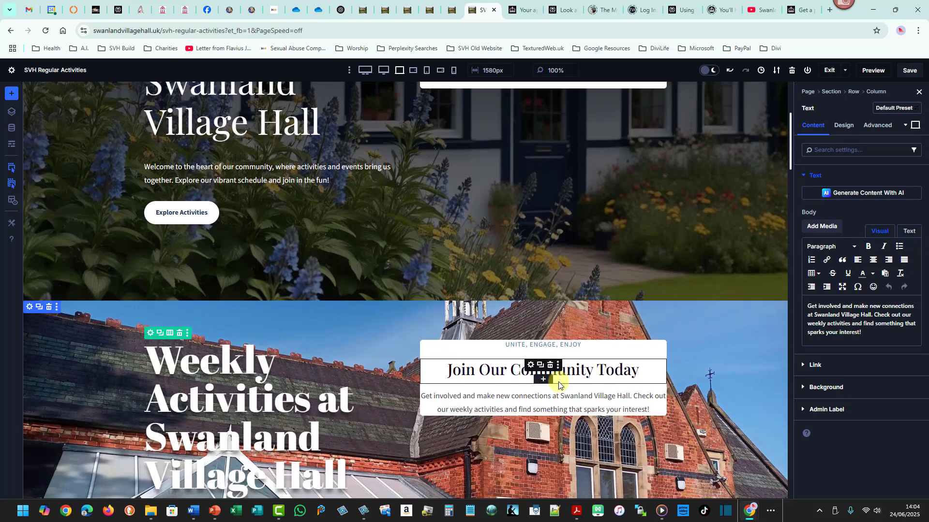
# Duplicate the 'View Schedule' button and move the copy into the building card below the text.
pyautogui.moveTo(790, 163); pyautogui.dragTo(790, 142)
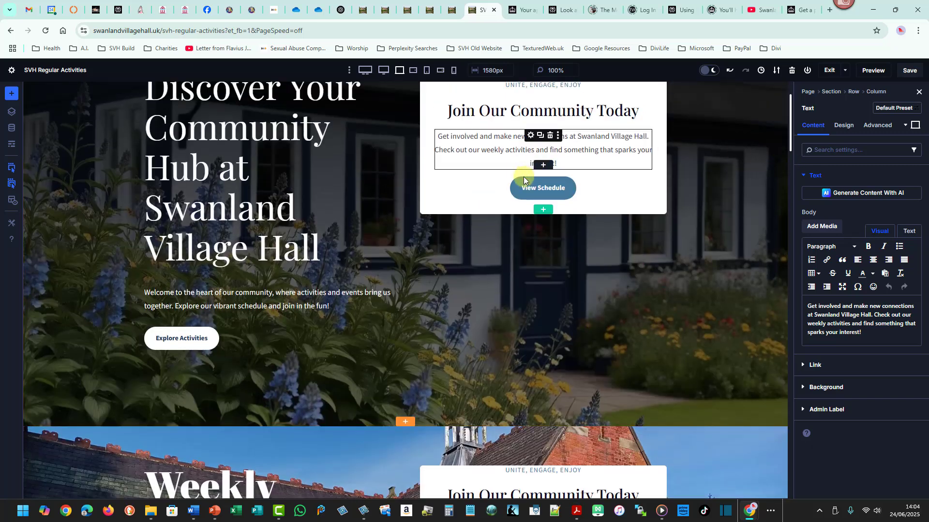
pyautogui.click(540, 182)
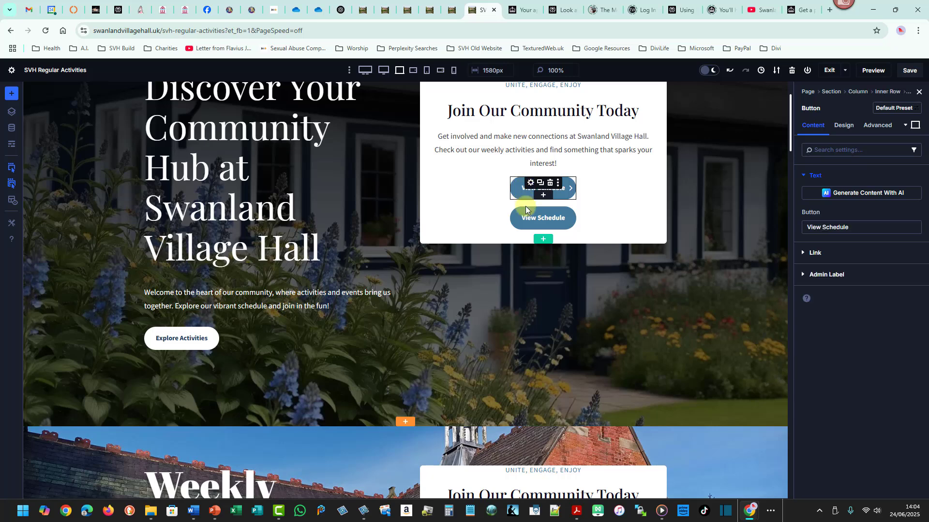
pyautogui.moveTo(526, 210); pyautogui.dragTo(540, 347)
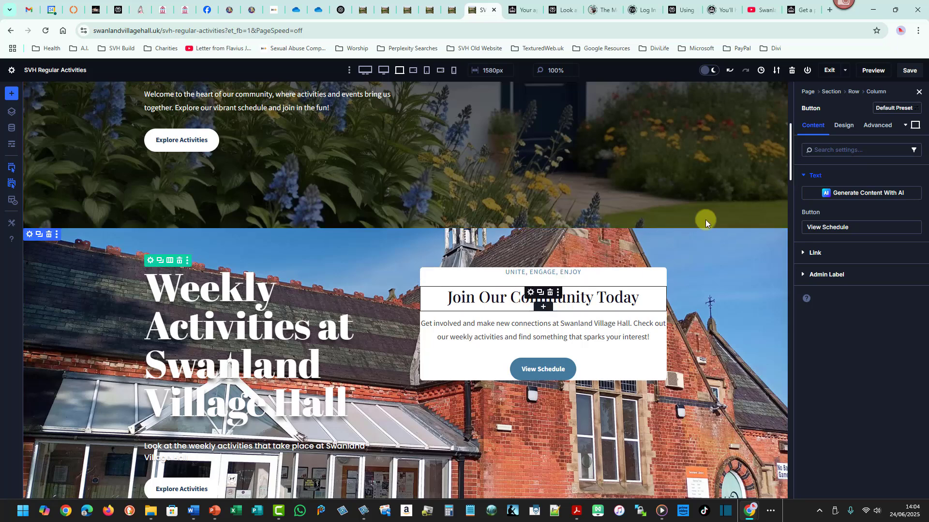
# Open the building section's row settings.
pyautogui.moveTo(790, 153); pyautogui.dragTo(590, 103)
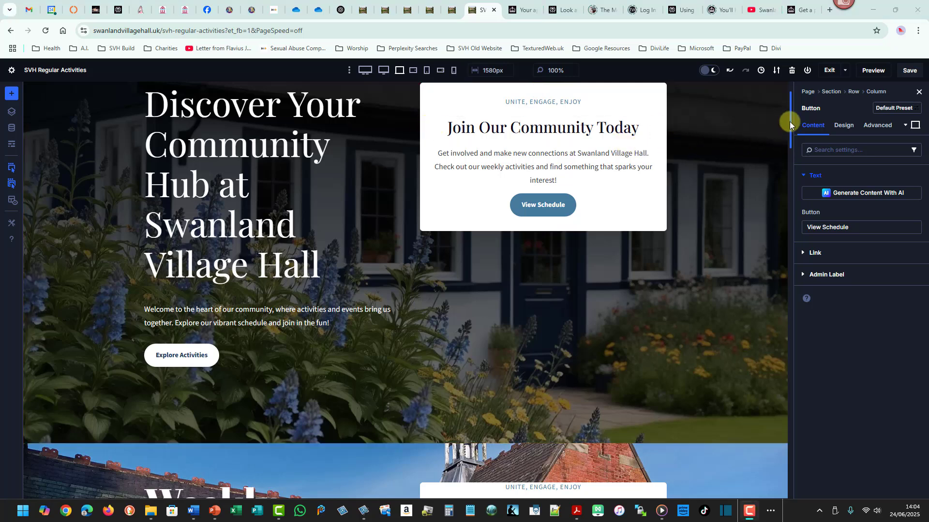
pyautogui.moveTo(790, 130); pyautogui.dragTo(790, 153)
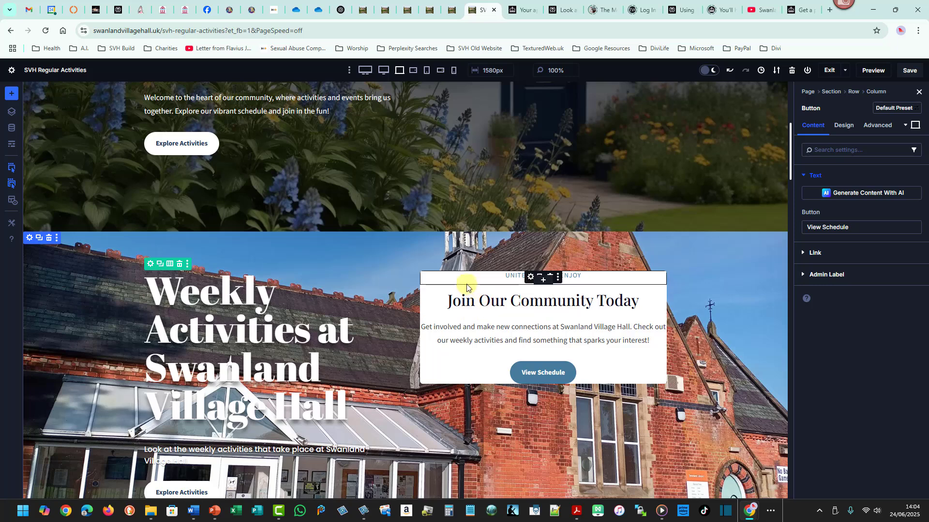
pyautogui.click(150, 265)
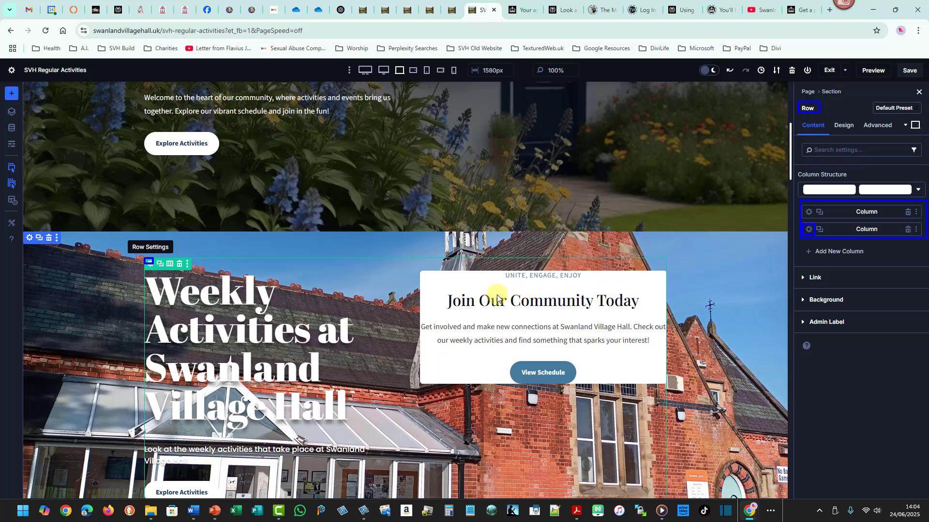
# Try a 50 px top margin and 12 px top padding on the building card's column, then clear the margin.
pyautogui.click(809, 229)
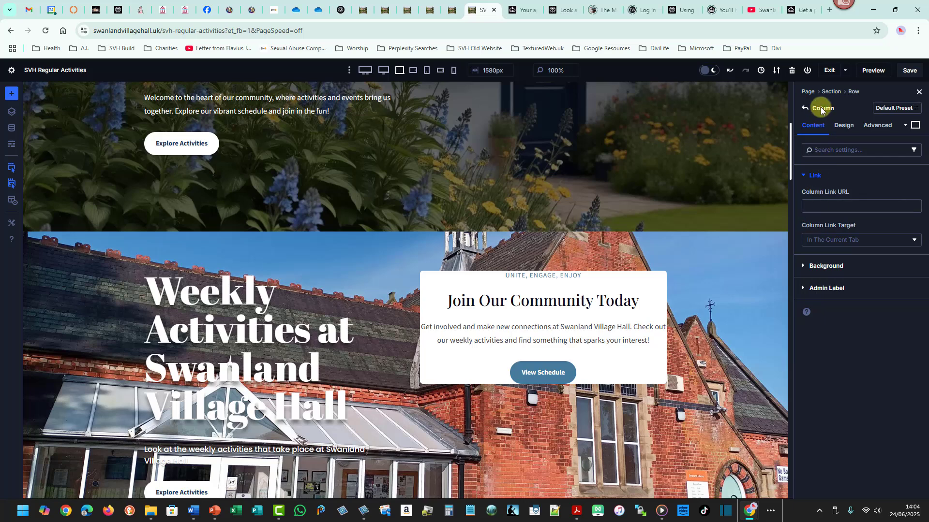
pyautogui.click(843, 124)
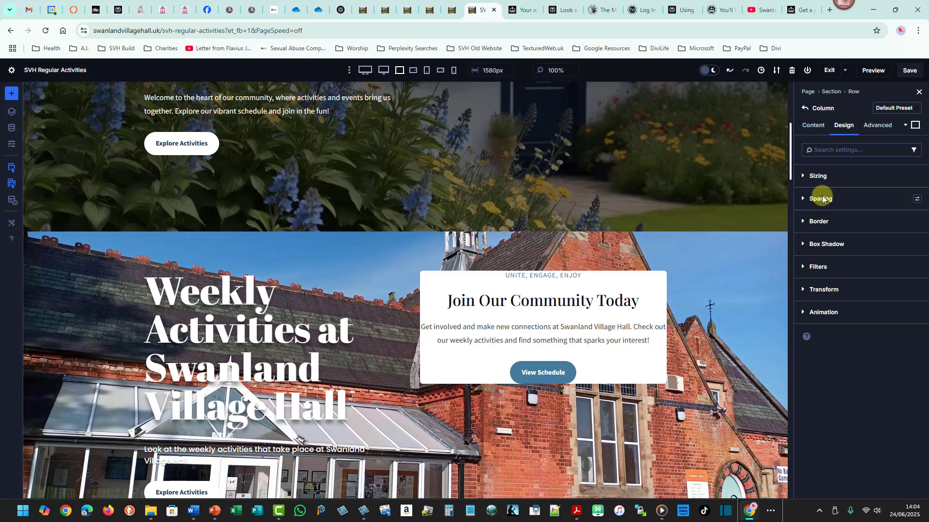
pyautogui.click(822, 198)
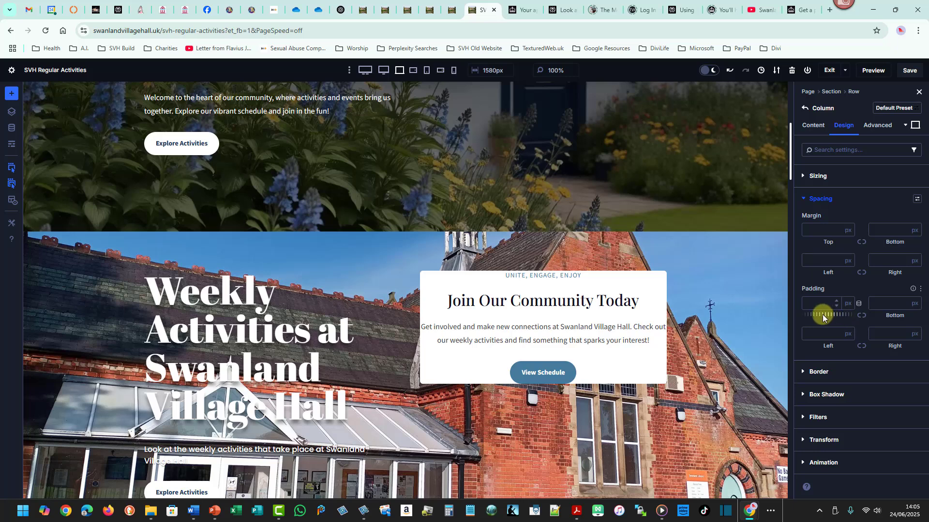
pyautogui.moveTo(829, 317)
pyautogui.mouseDown()
pyautogui.moveTo(837, 316)
pyautogui.moveTo(830, 317)
pyautogui.mouseUp()
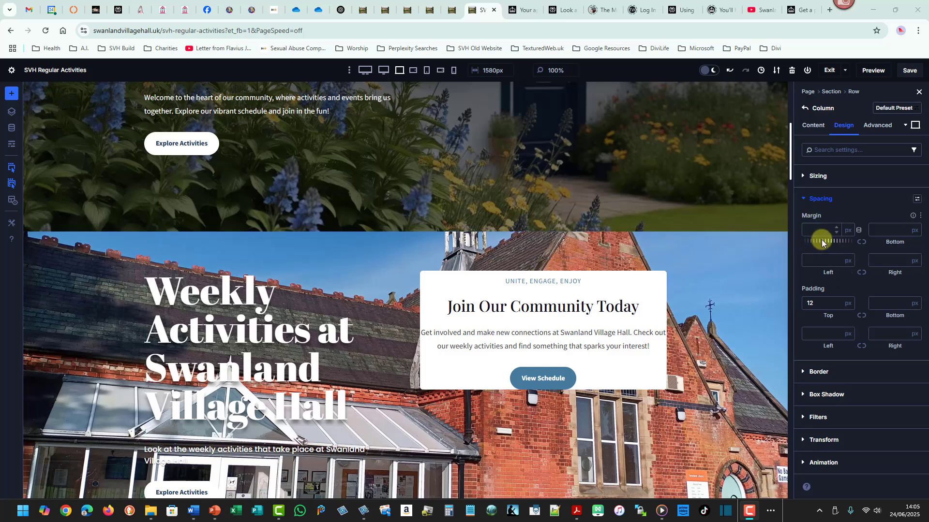
pyautogui.moveTo(823, 241); pyautogui.dragTo(789, 257)
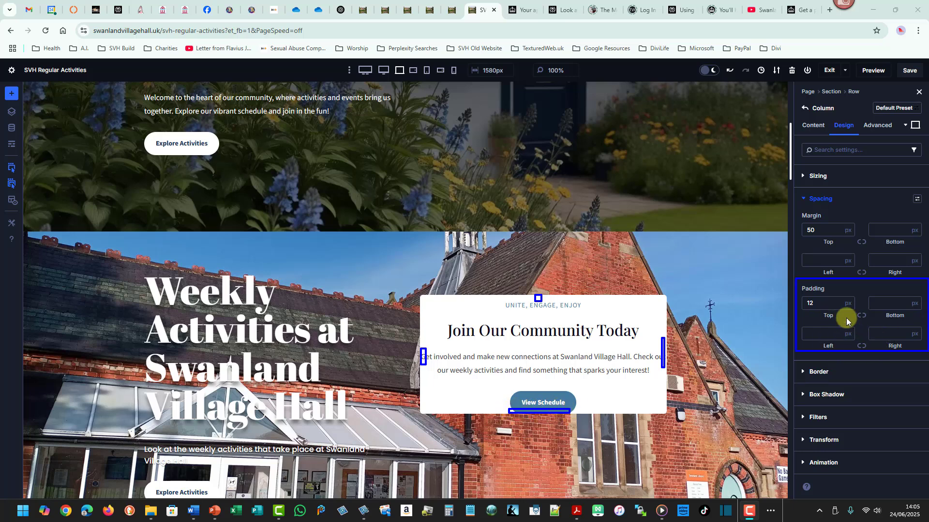
pyautogui.moveTo(790, 169); pyautogui.dragTo(792, 139)
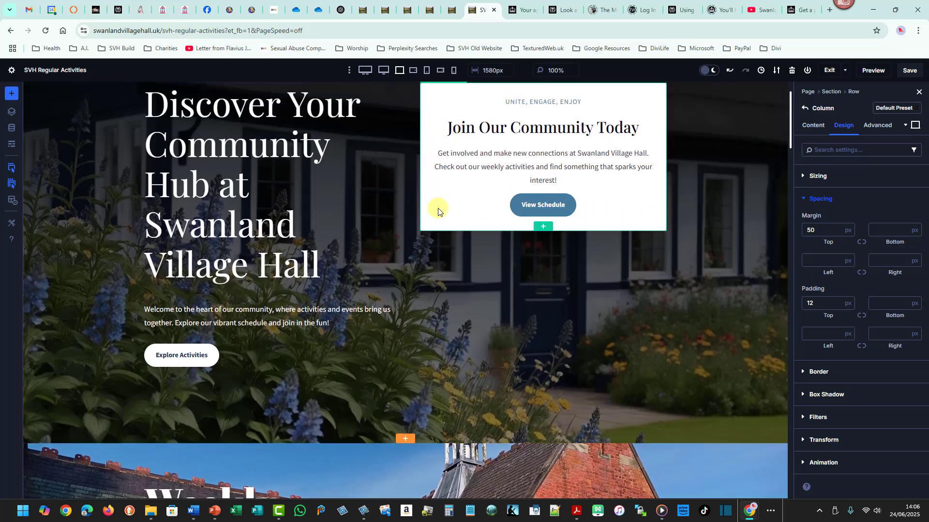
pyautogui.moveTo(790, 127); pyautogui.dragTo(790, 162)
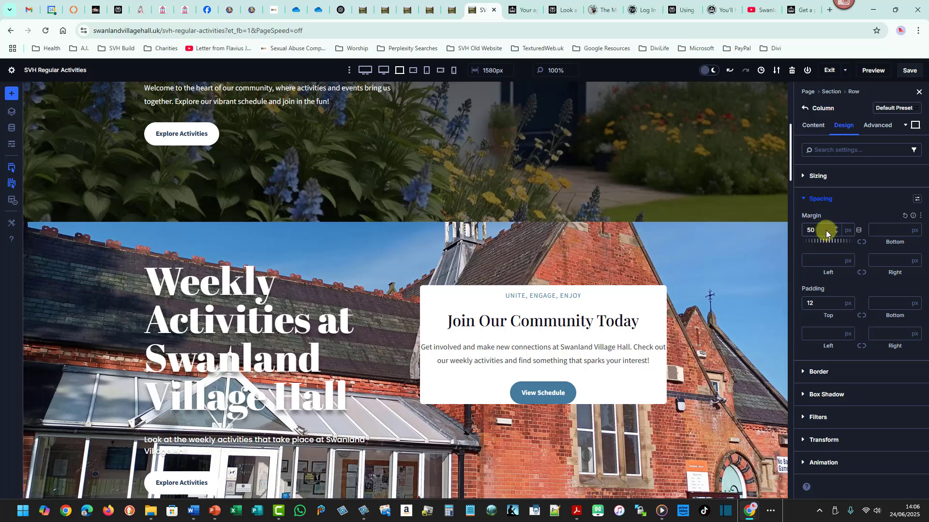
pyautogui.click(806, 235)
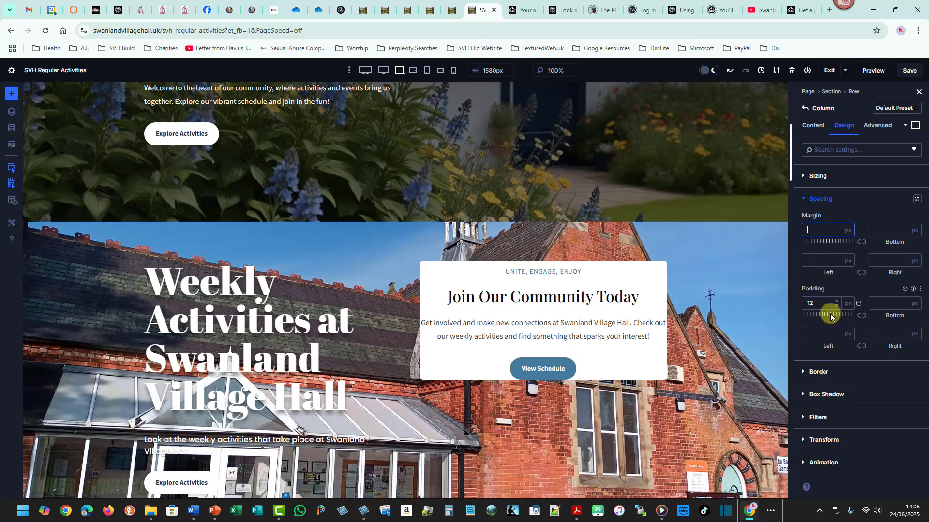
# Try pixel padding on all four sides of the card's column, then clear every padding field.
pyautogui.moveTo(836, 315); pyautogui.dragTo(899, 316)
pyautogui.moveTo(907, 316); pyautogui.dragTo(892, 317)
pyautogui.moveTo(828, 345); pyautogui.dragTo(838, 345)
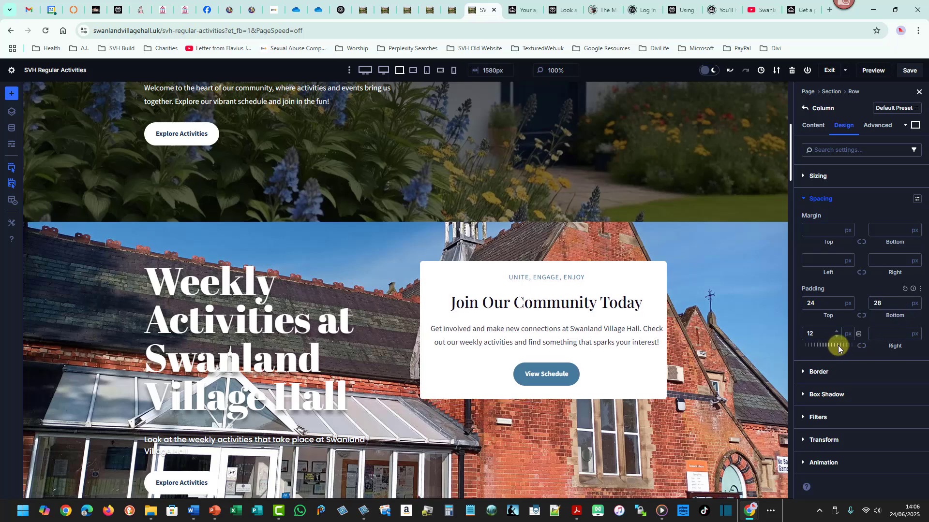
pyautogui.moveTo(894, 345); pyautogui.dragTo(896, 345)
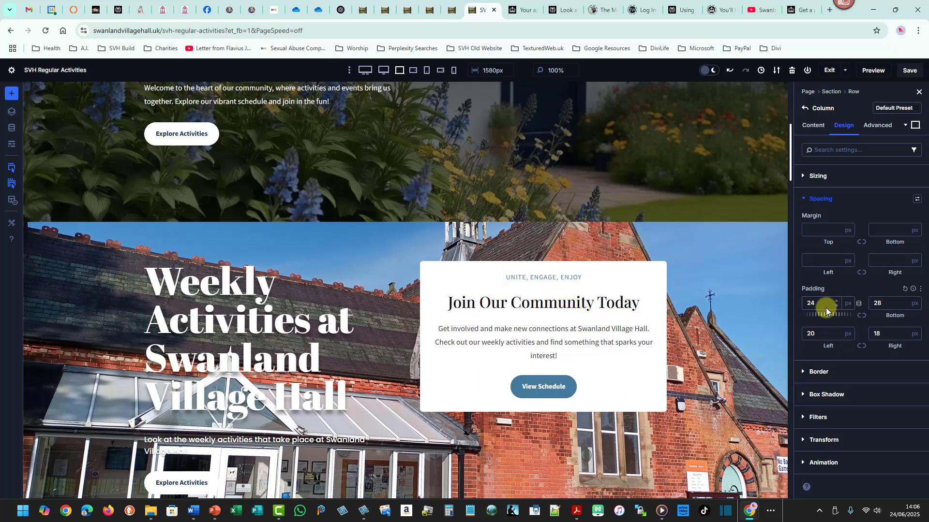
pyautogui.moveTo(825, 317); pyautogui.dragTo(830, 317)
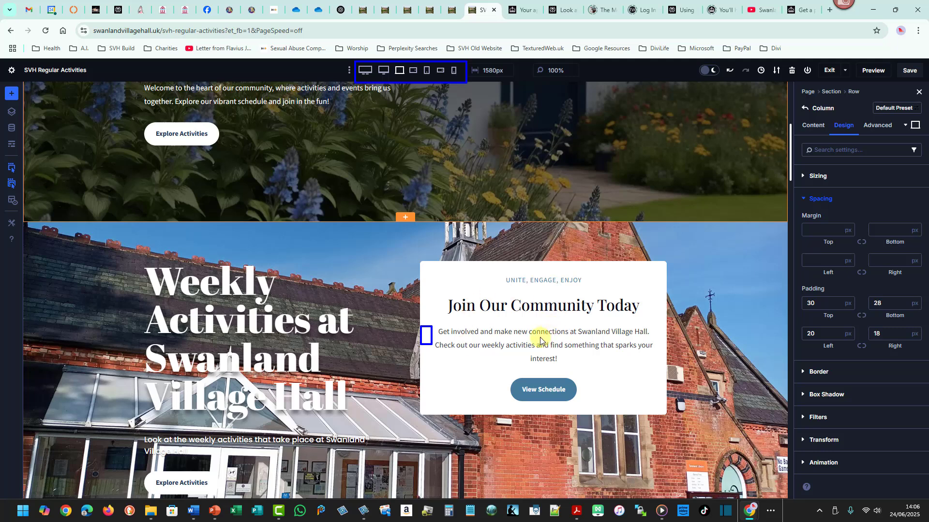
pyautogui.doubleClick(807, 303)
pyautogui.press('BackSpace')
pyautogui.doubleClick(876, 304)
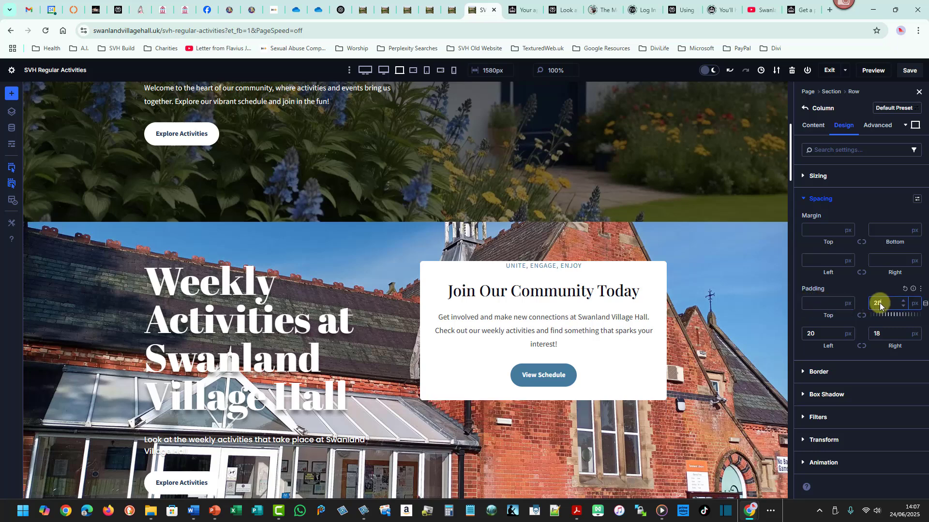
pyautogui.press('BackSpace')
pyautogui.doubleClick(876, 334)
pyautogui.press('BackSpace')
pyautogui.doubleClick(810, 333)
pyautogui.press('BackSpace')
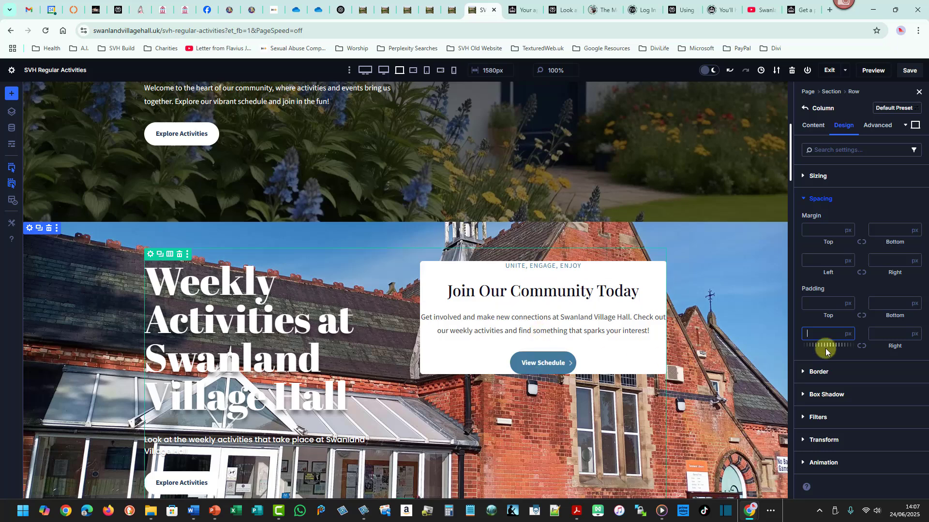
# Set the card column's padding to 2% on all four sides, linking top with bottom and left with right.
pyautogui.click(848, 307)
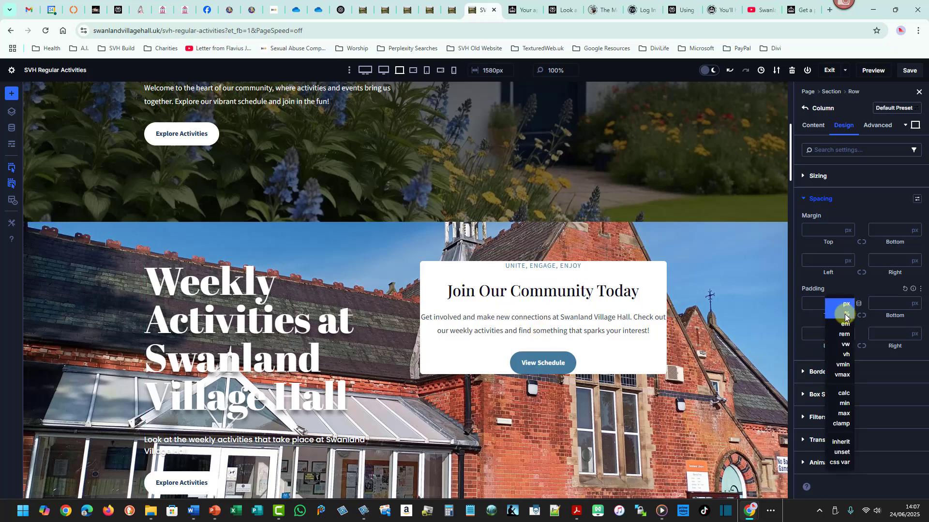
pyautogui.click(847, 318)
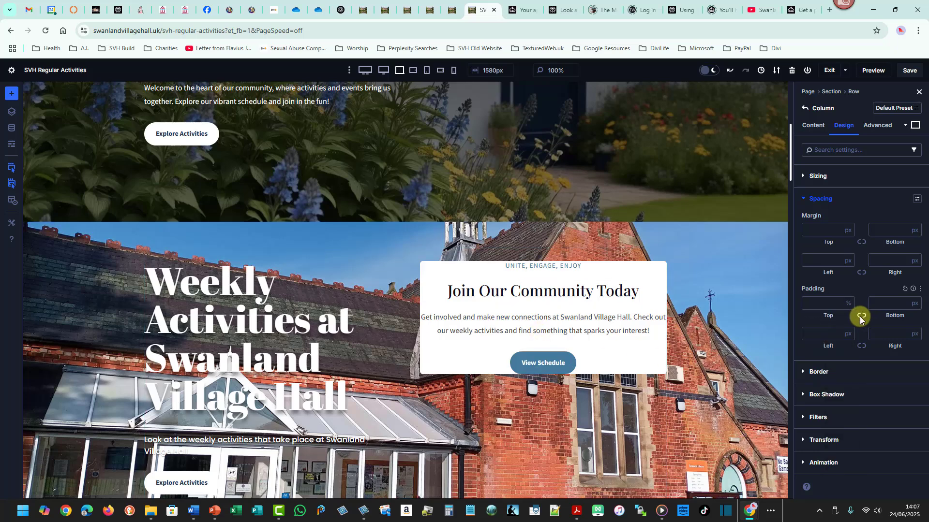
pyautogui.click(861, 317)
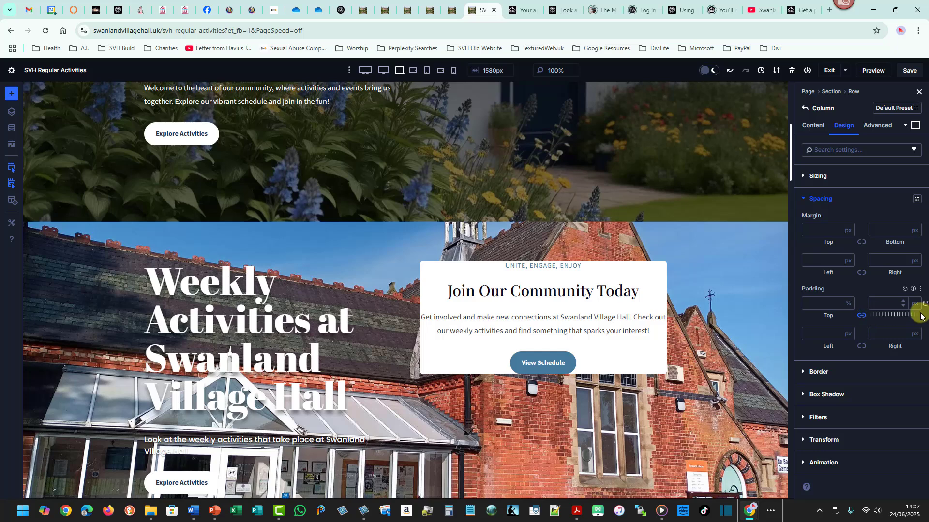
pyautogui.click(915, 304)
pyautogui.click(896, 320)
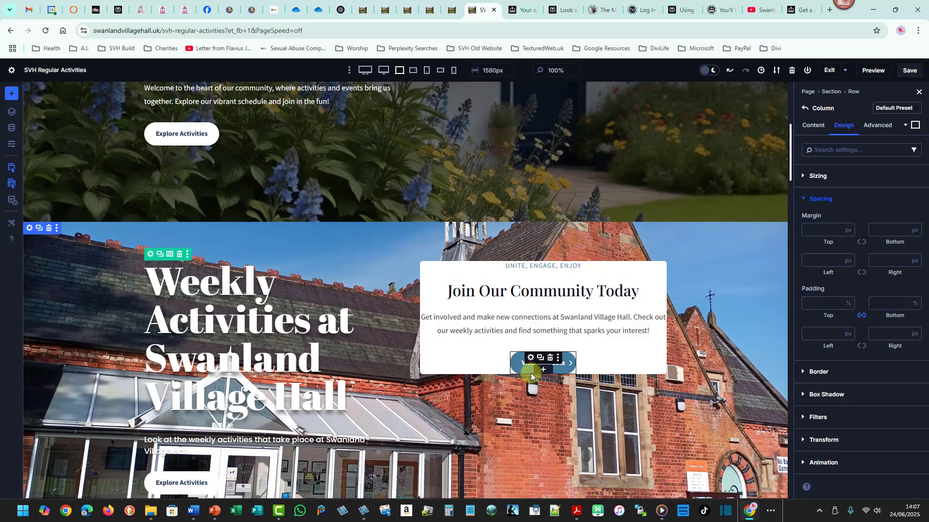
pyautogui.click(837, 300)
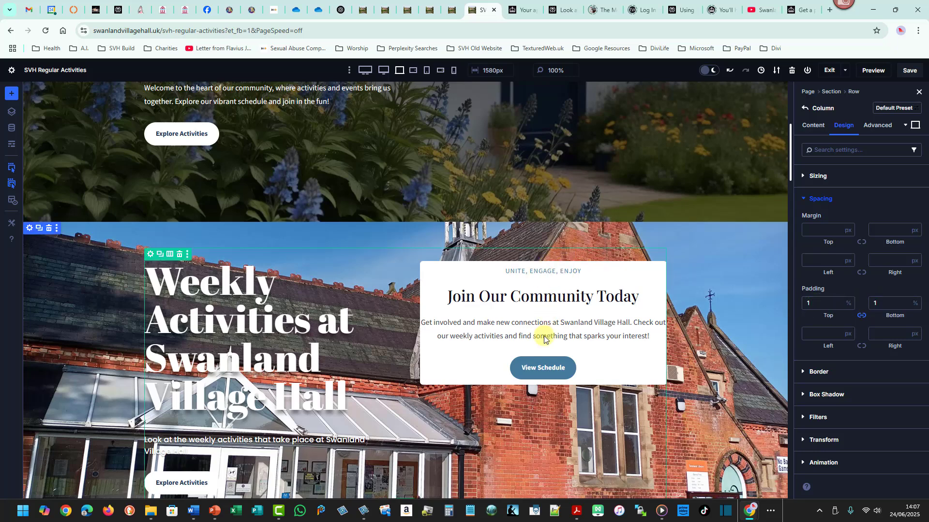
pyautogui.click(837, 301)
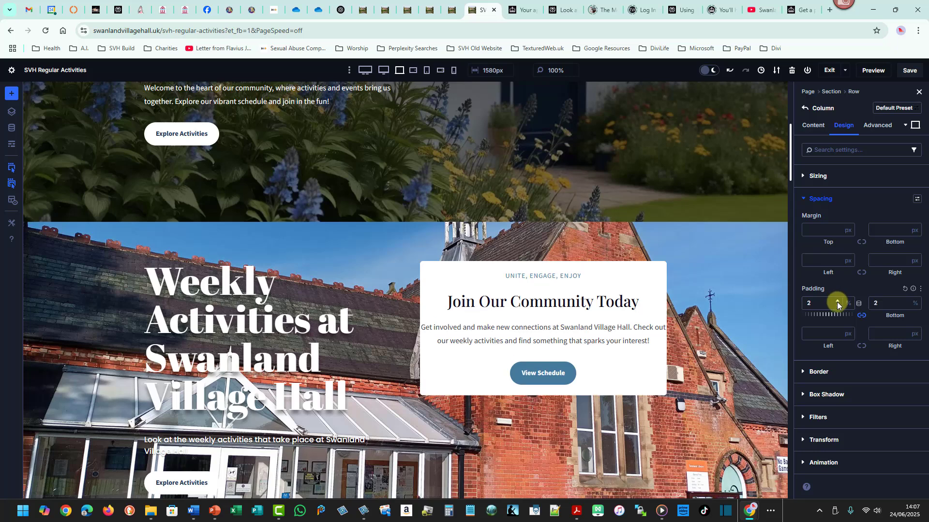
pyautogui.click(848, 334)
pyautogui.click(863, 341)
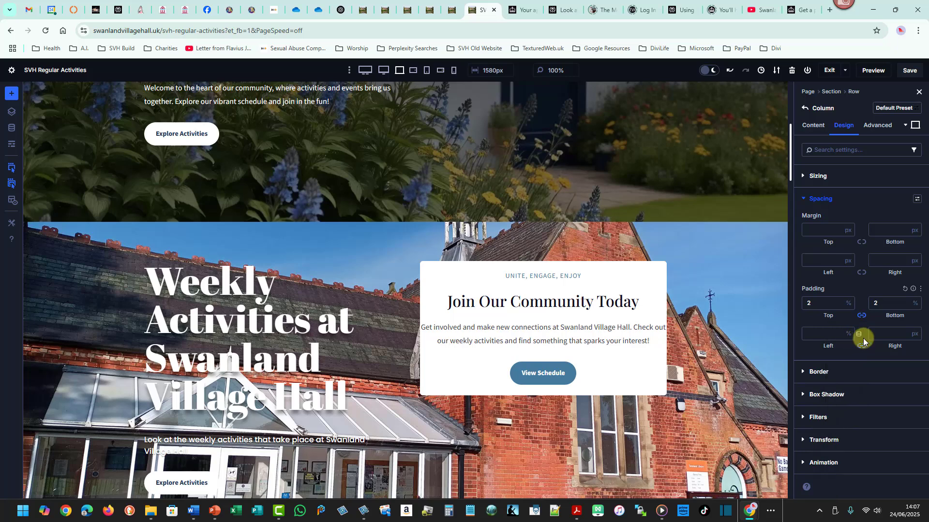
pyautogui.click(916, 335)
pyautogui.click(914, 338)
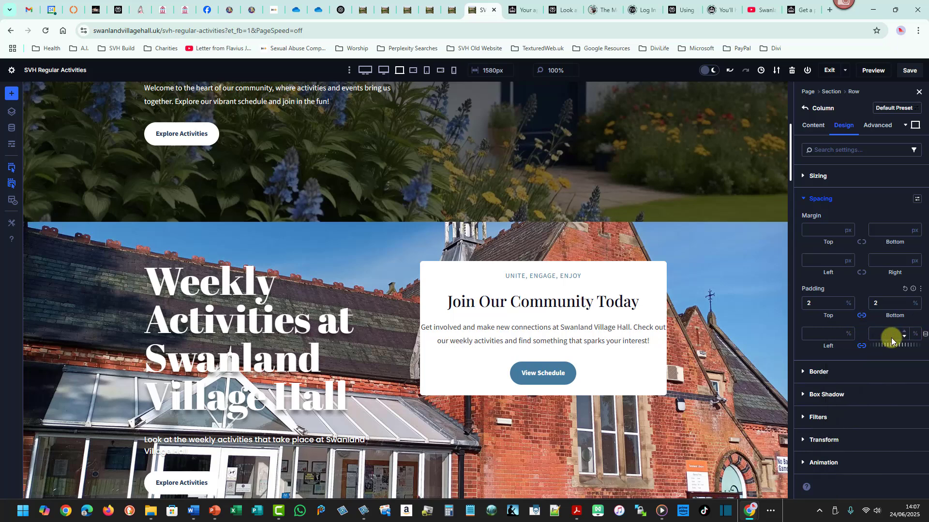
pyautogui.click(837, 331)
pyautogui.click(839, 331)
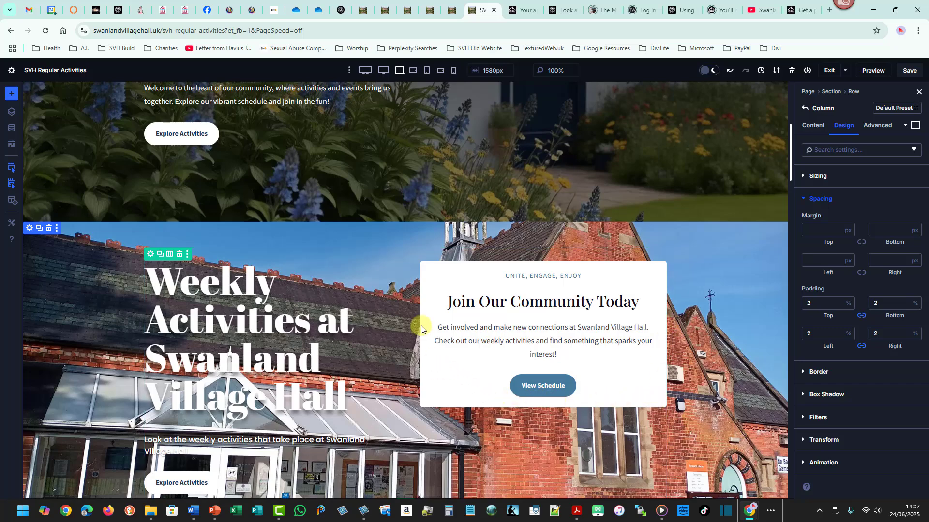
# Delete the 'Discover Your Community Hub' hero section at the top of the page.
pyautogui.moveTo(791, 161); pyautogui.dragTo(812, 122)
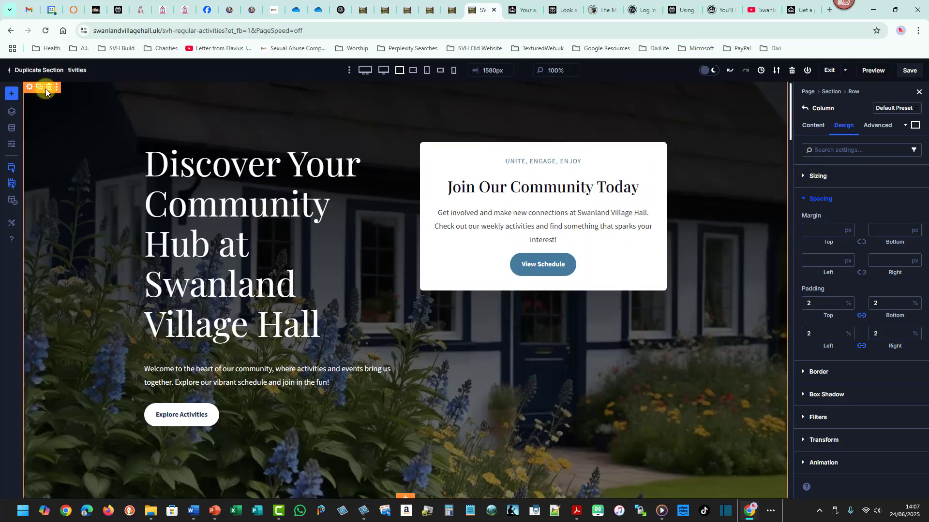
pyautogui.click(48, 88)
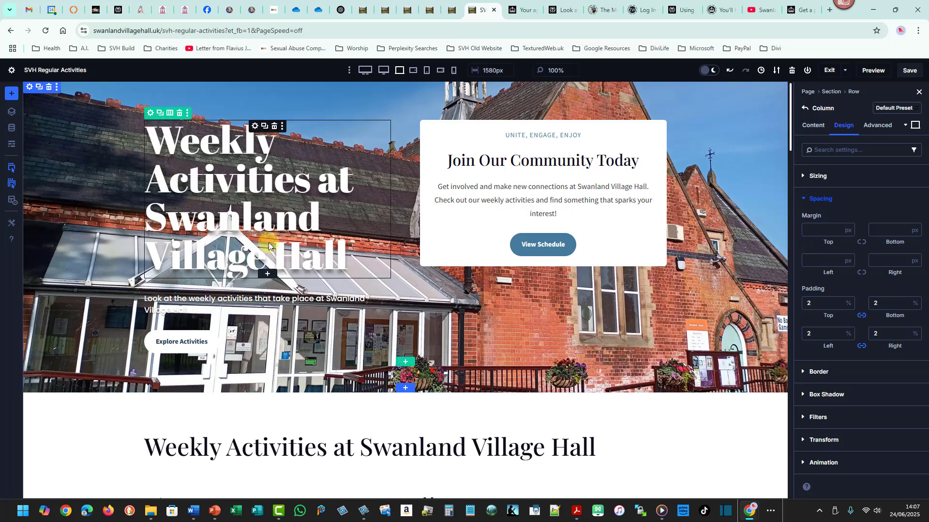
pyautogui.moveTo(792, 119); pyautogui.dragTo(784, 109)
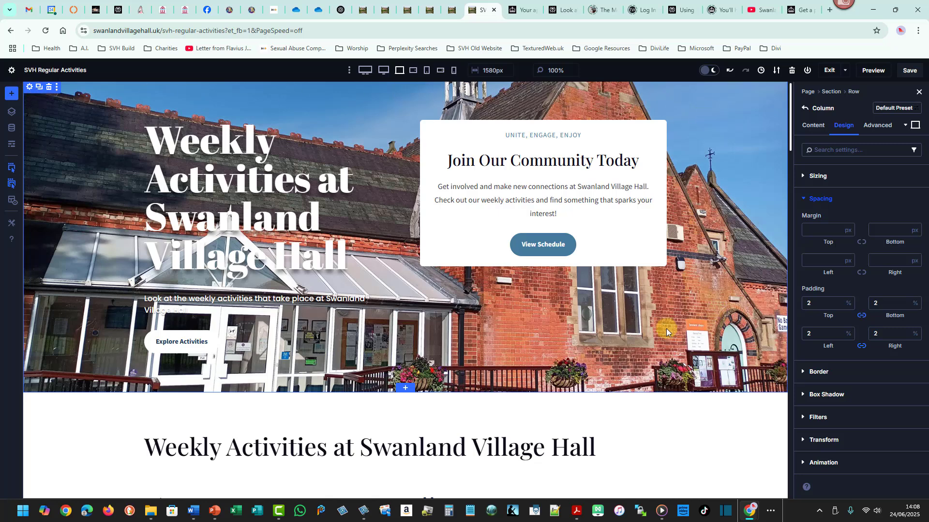
# Open the building section's background settings and add a background gradient.
pyautogui.click(30, 87)
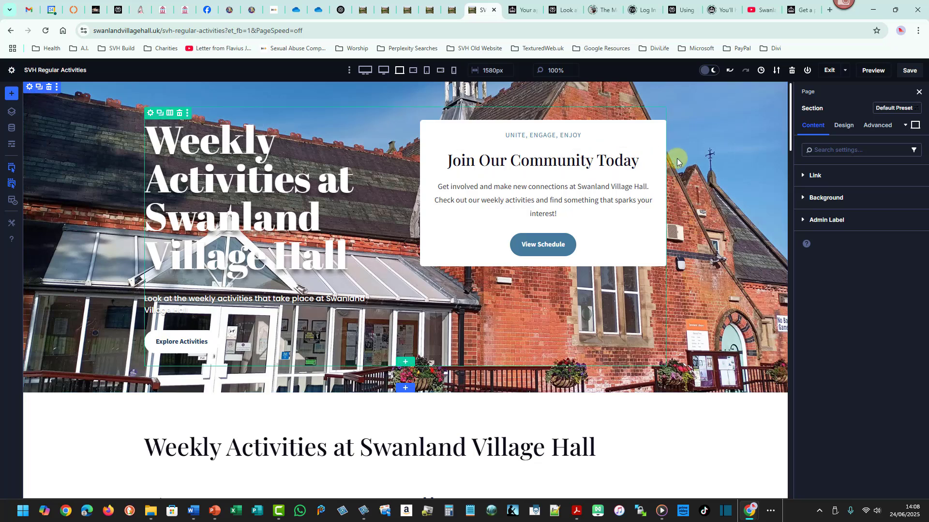
pyautogui.click(828, 199)
pyautogui.click(848, 229)
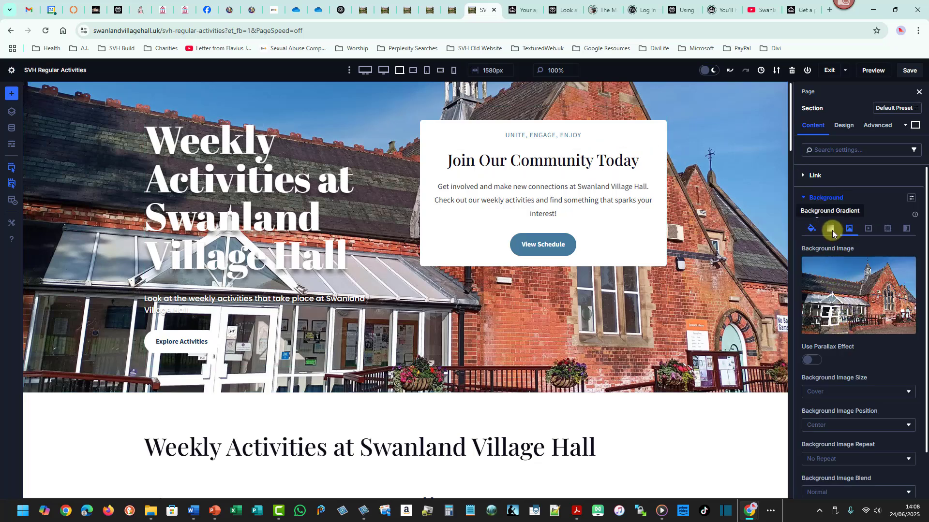
pyautogui.click(832, 230)
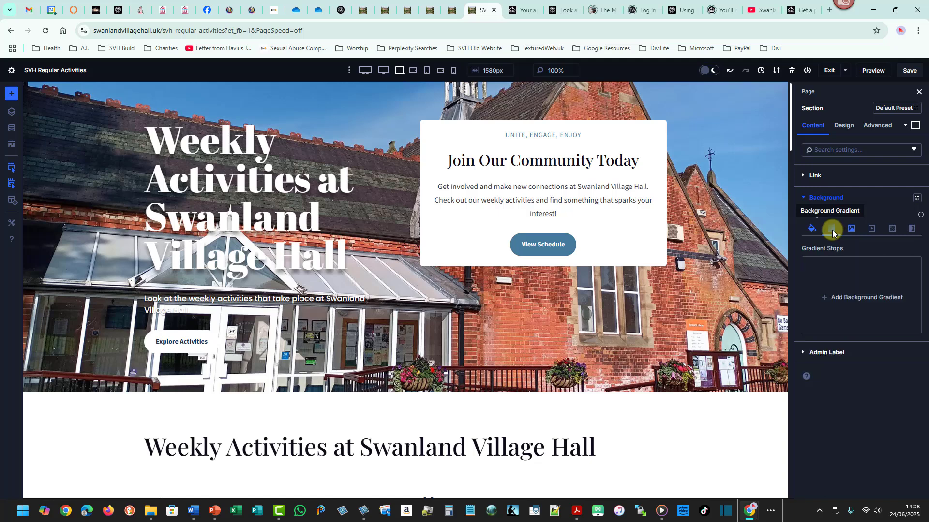
pyautogui.click(849, 299)
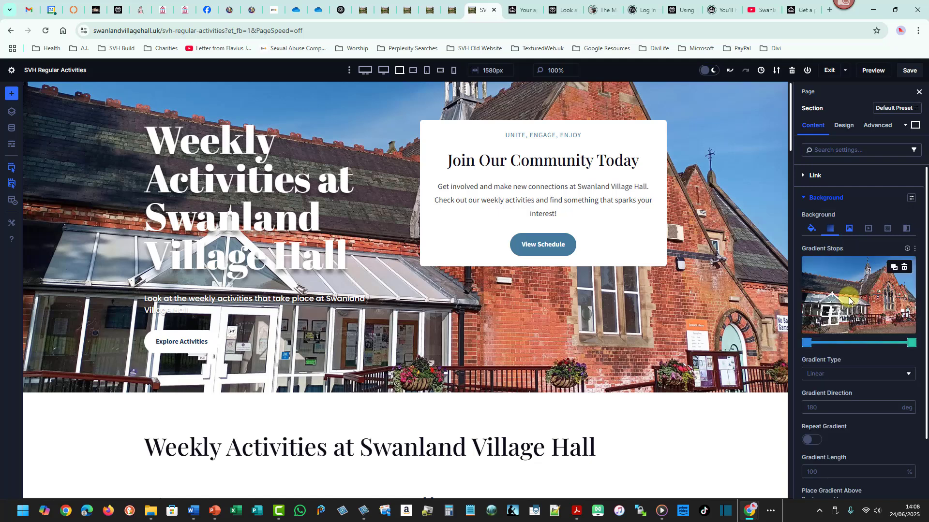
# Set both the start and end gradient stops to black.
pyautogui.click(806, 343)
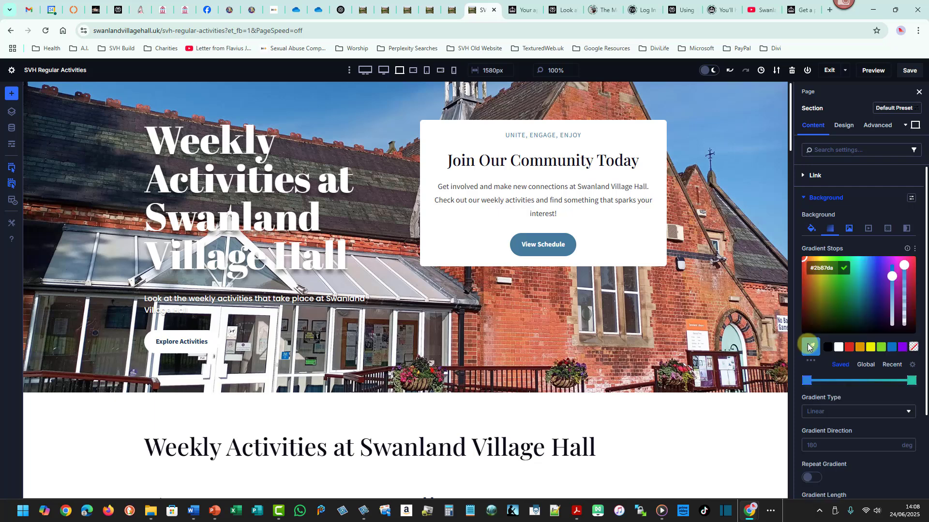
pyautogui.click(822, 347)
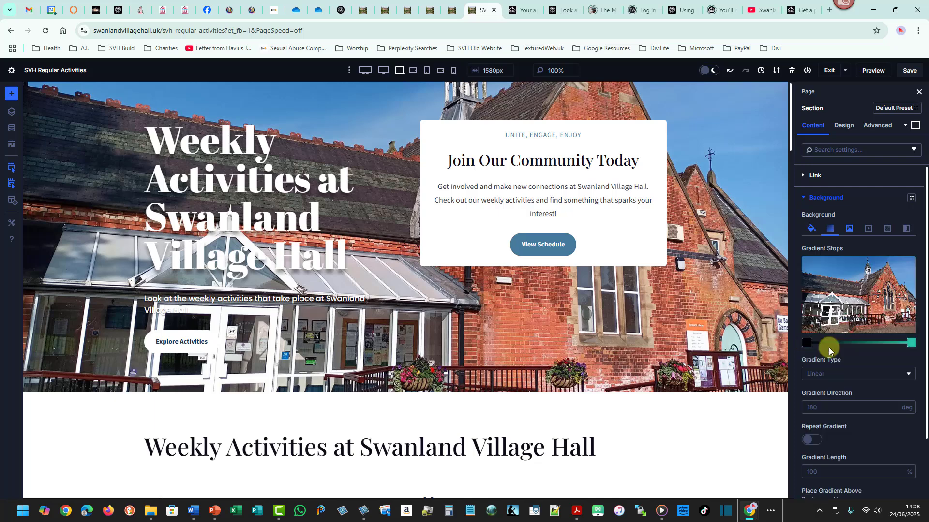
pyautogui.click(912, 345)
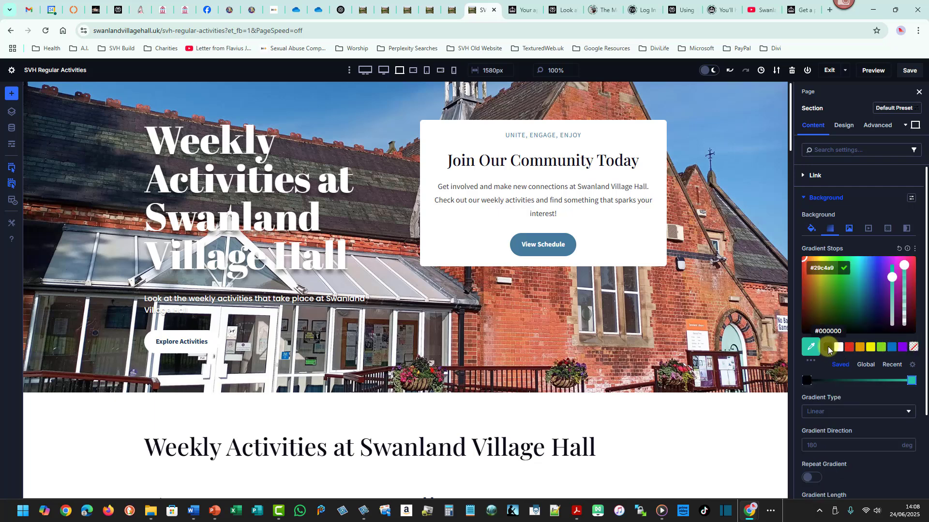
pyautogui.click(829, 348)
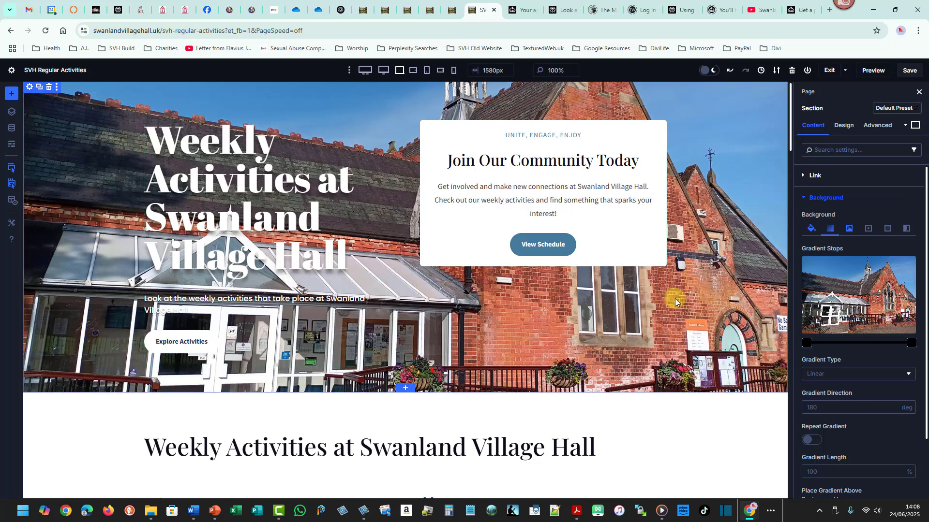
# Lower the start stop's opacity to 0.63 and make the end stop fully transparent.
pyautogui.click(807, 345)
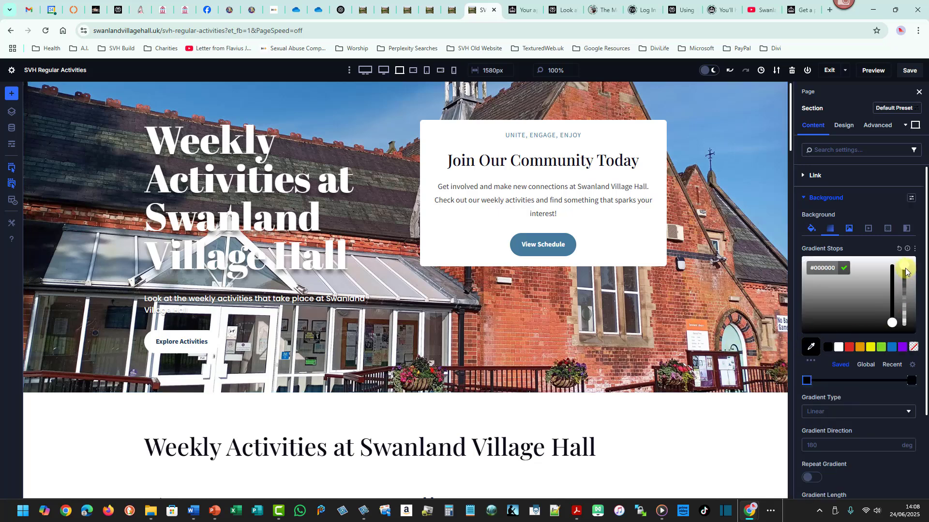
pyautogui.moveTo(906, 271); pyautogui.dragTo(905, 287)
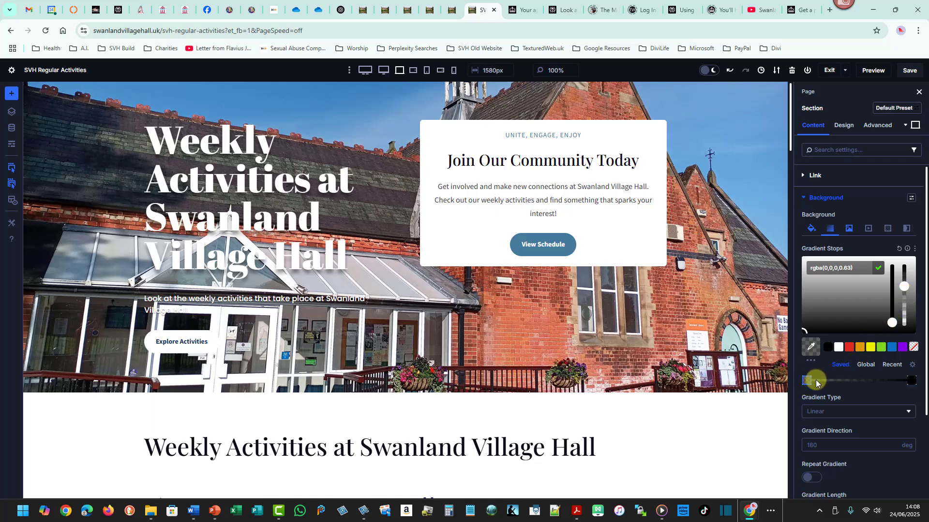
pyautogui.click(911, 381)
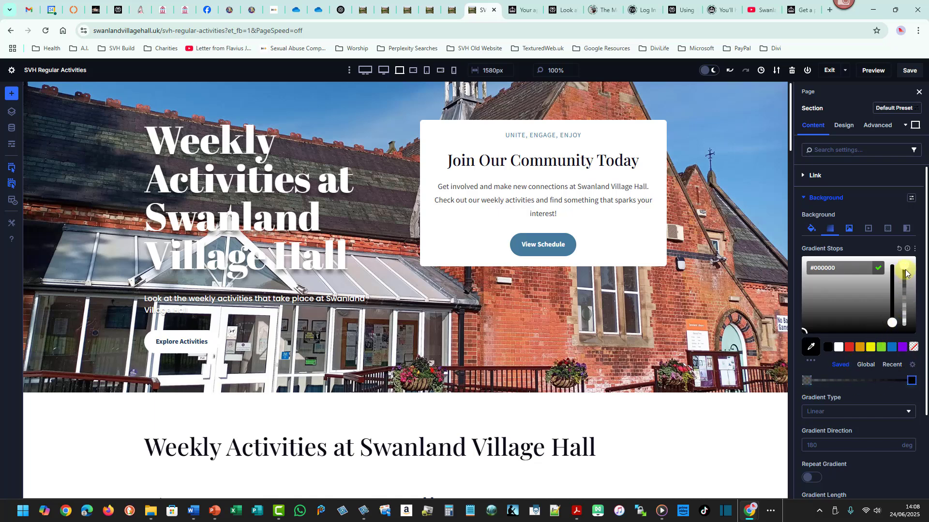
pyautogui.moveTo(904, 269); pyautogui.dragTo(925, 423)
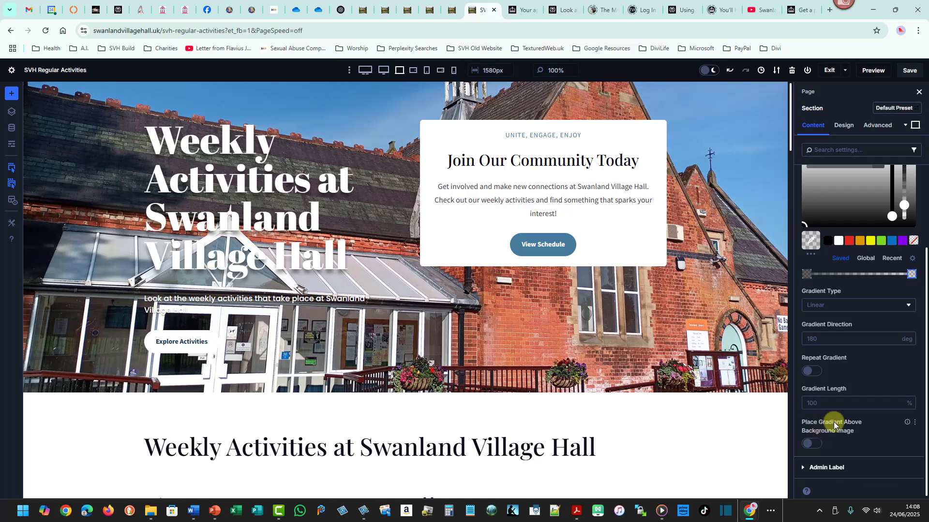
# Place the gradient above the background image and set the gradient direction to 102 degrees.
pyautogui.click(811, 443)
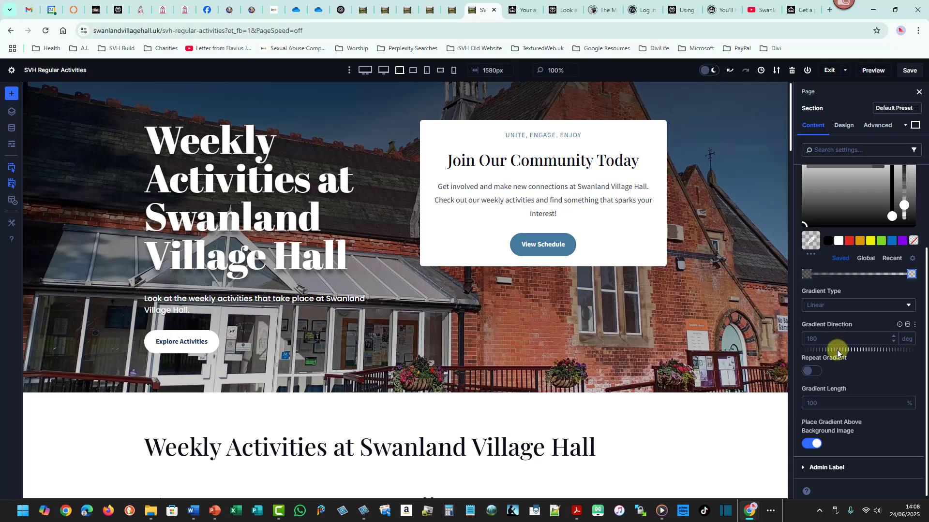
pyautogui.moveTo(839, 353)
pyautogui.mouseDown()
pyautogui.moveTo(849, 351)
pyautogui.moveTo(833, 352)
pyautogui.mouseUp()
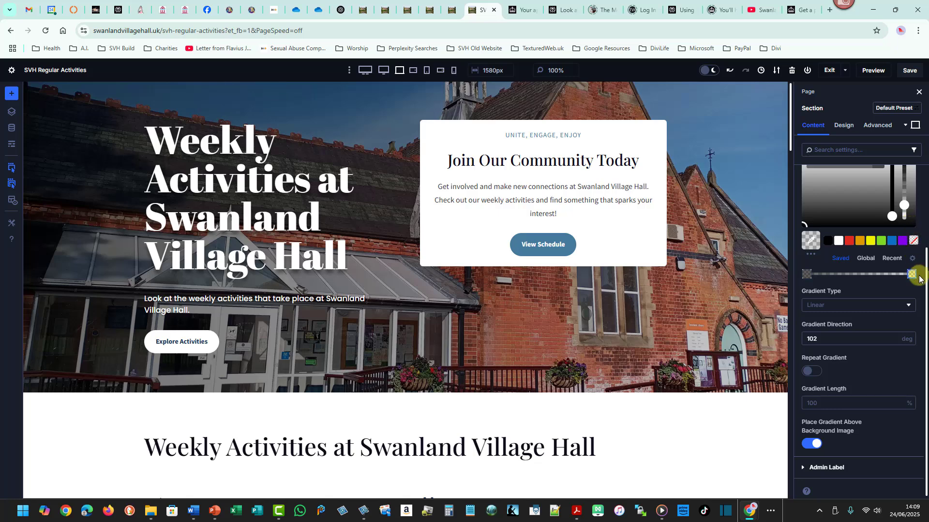
# Compare the gradient's start and end stops against the left and right edges of the section.
pyautogui.moveTo(925, 274); pyautogui.dragTo(924, 213)
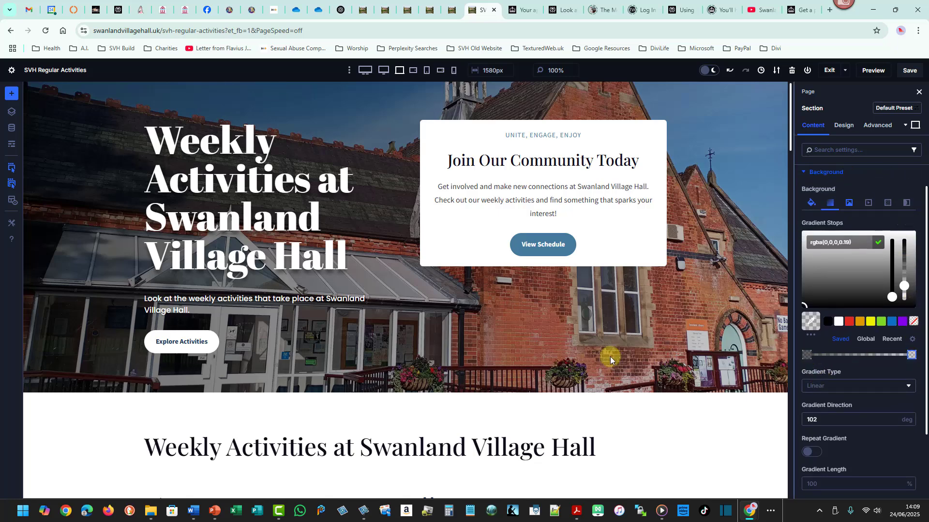
pyautogui.click(808, 357)
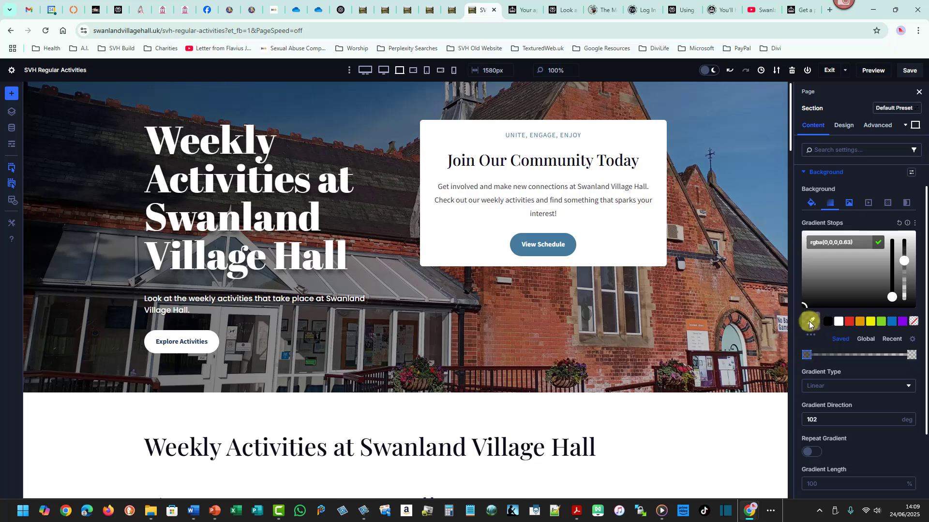
pyautogui.moveTo(797, 345); pyautogui.dragTo(813, 368)
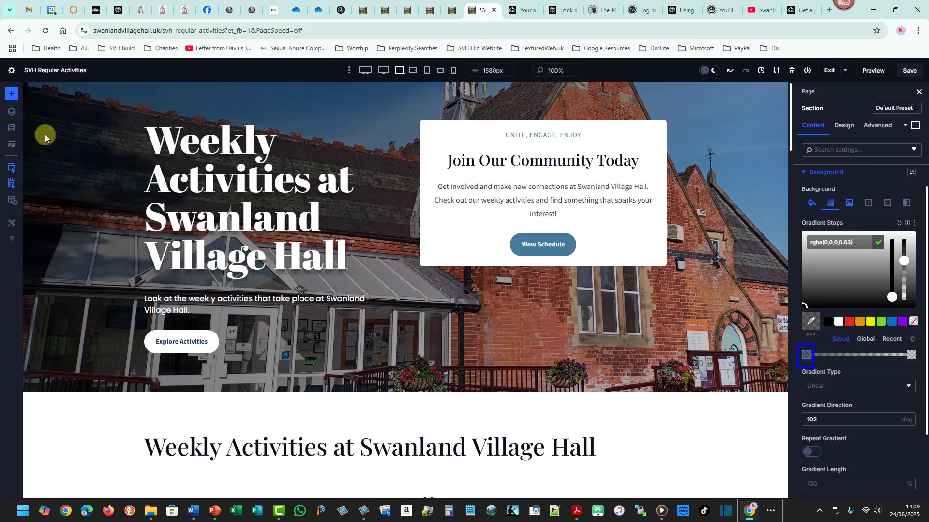
pyautogui.moveTo(27, 94)
pyautogui.mouseDown()
pyautogui.moveTo(57, 258)
pyautogui.moveTo(59, 358)
pyautogui.mouseUp()
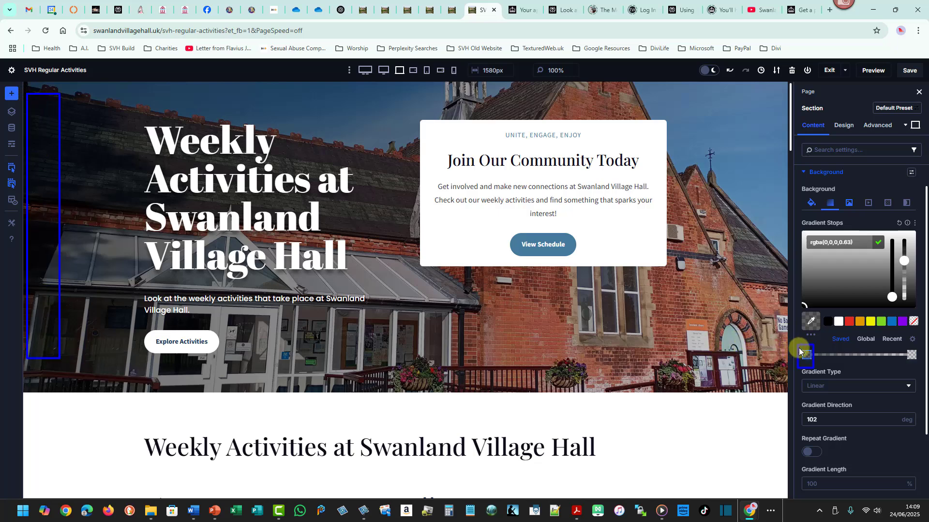
pyautogui.moveTo(798, 308); pyautogui.dragTo(823, 333)
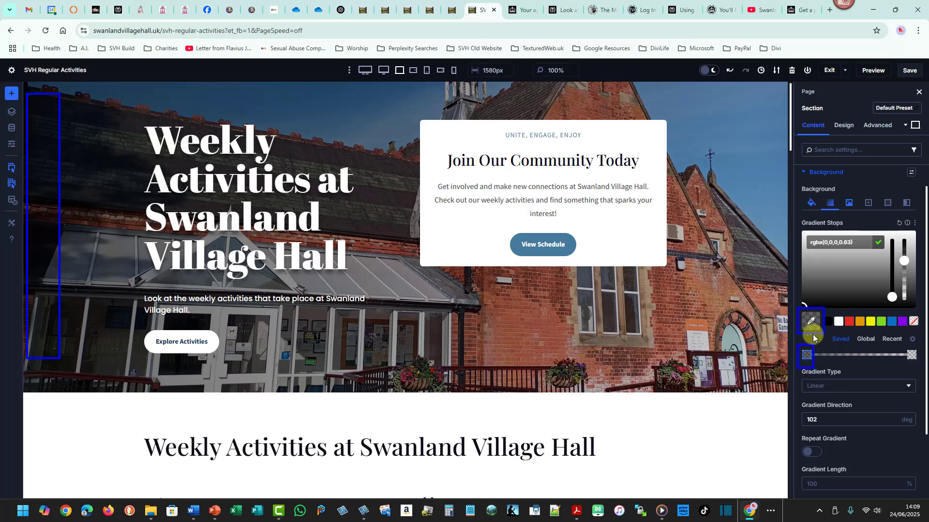
pyautogui.click(912, 356)
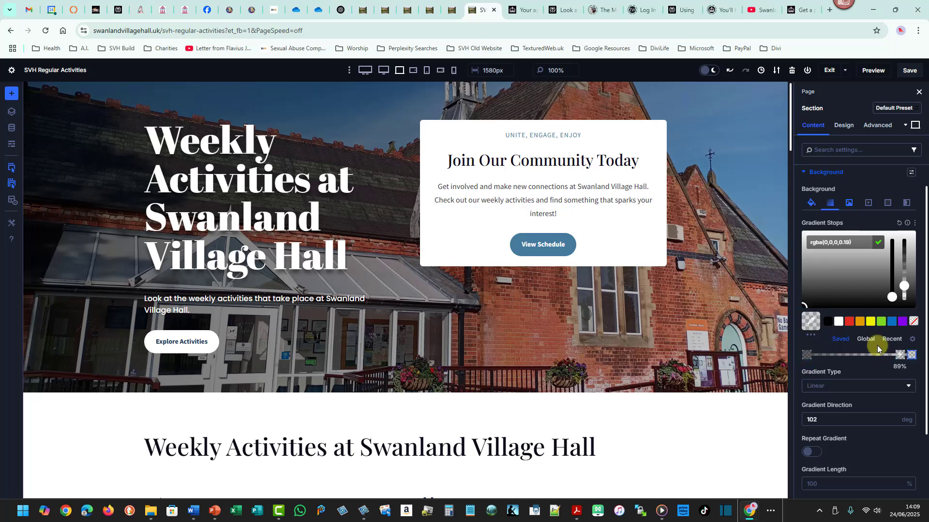
pyautogui.moveTo(801, 311); pyautogui.dragTo(820, 333)
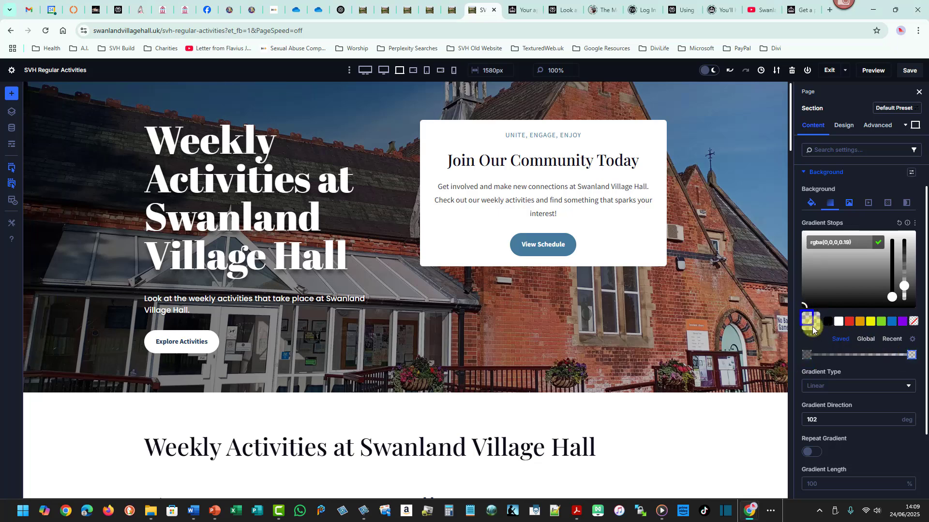
pyautogui.moveTo(765, 93)
pyautogui.mouseDown()
pyautogui.moveTo(797, 330)
pyautogui.moveTo(778, 382)
pyautogui.mouseUp()
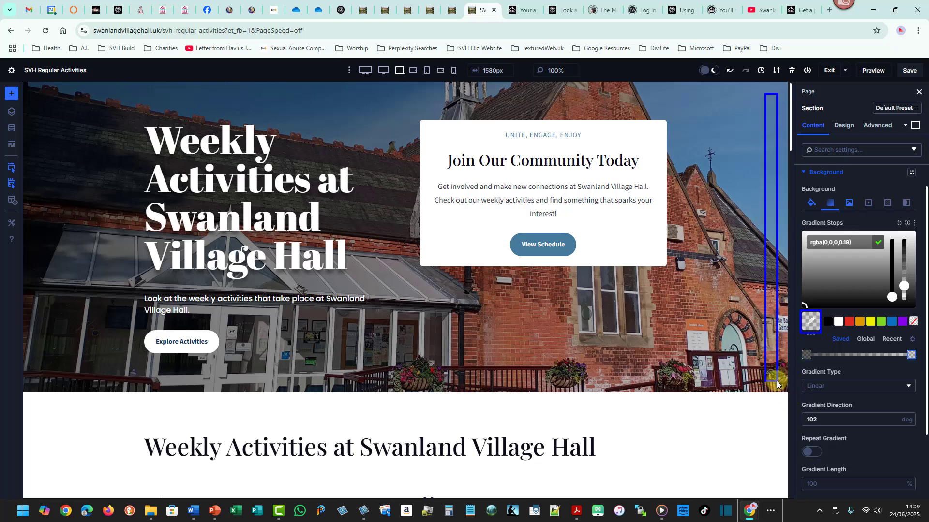
pyautogui.press('Escape')
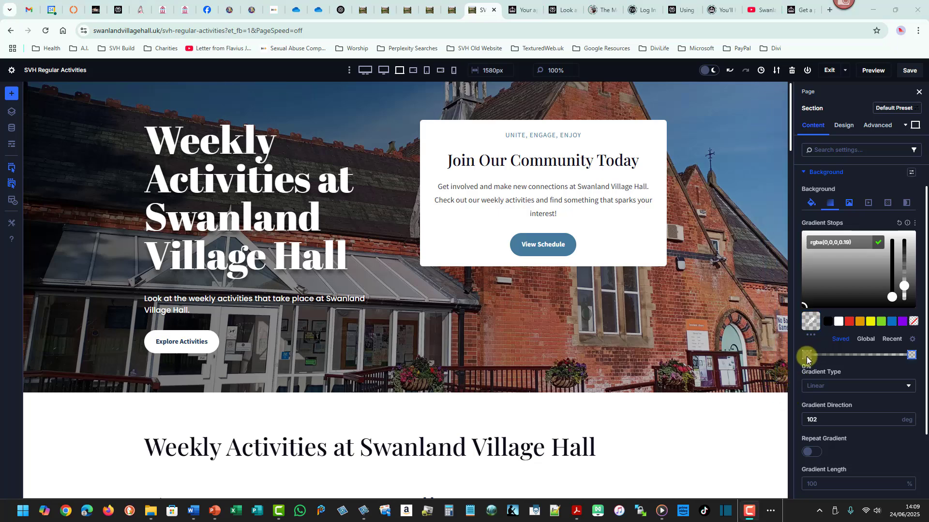
# Raise the start stop's opacity to 0.68.
pyautogui.click(807, 355)
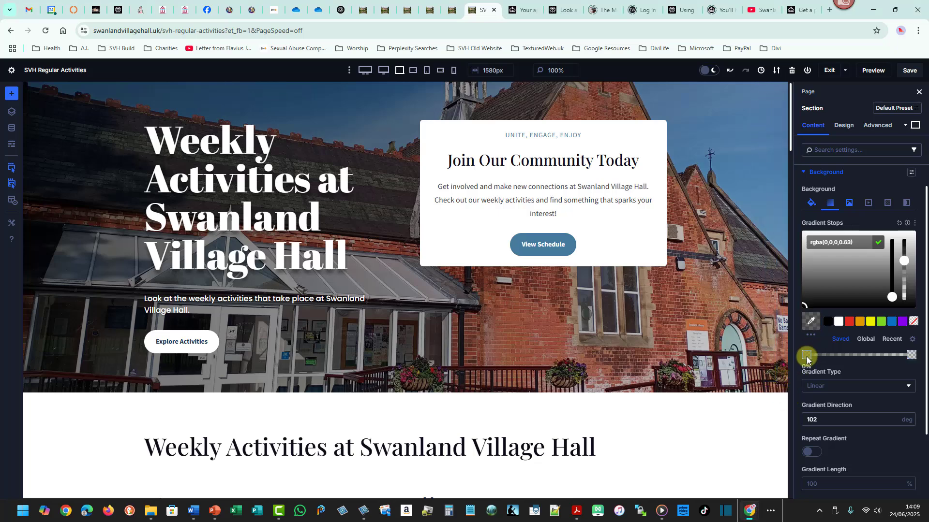
pyautogui.click(912, 354)
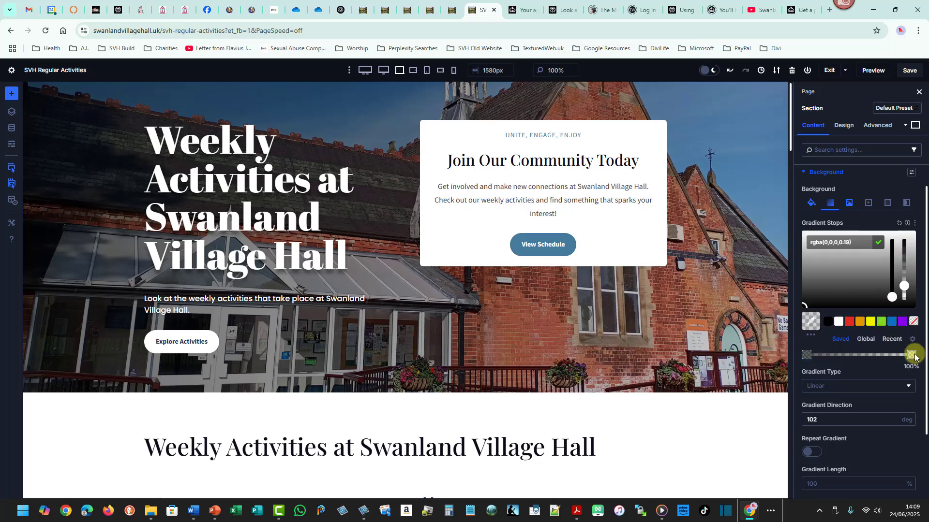
pyautogui.click(807, 356)
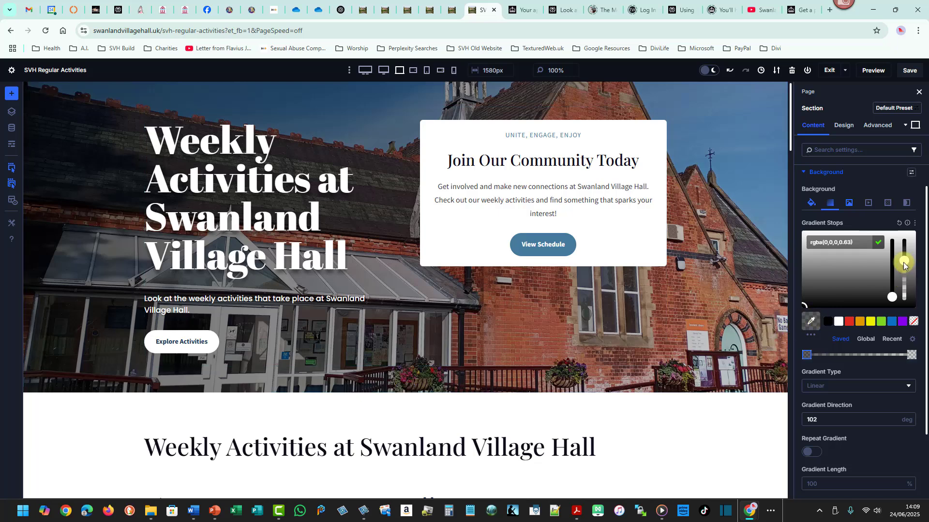
pyautogui.moveTo(903, 263); pyautogui.dragTo(904, 261)
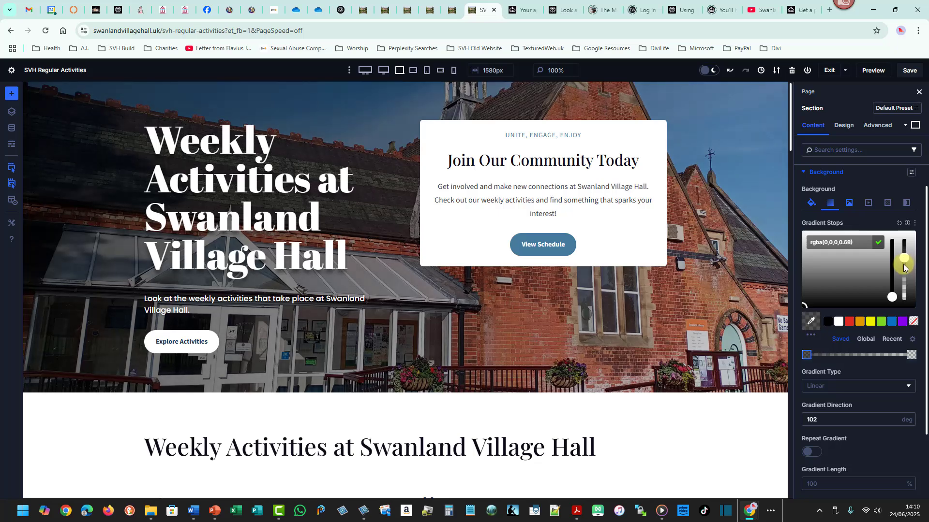
# Move the start gradient stop along the bar to about 30%.
pyautogui.click(806, 356)
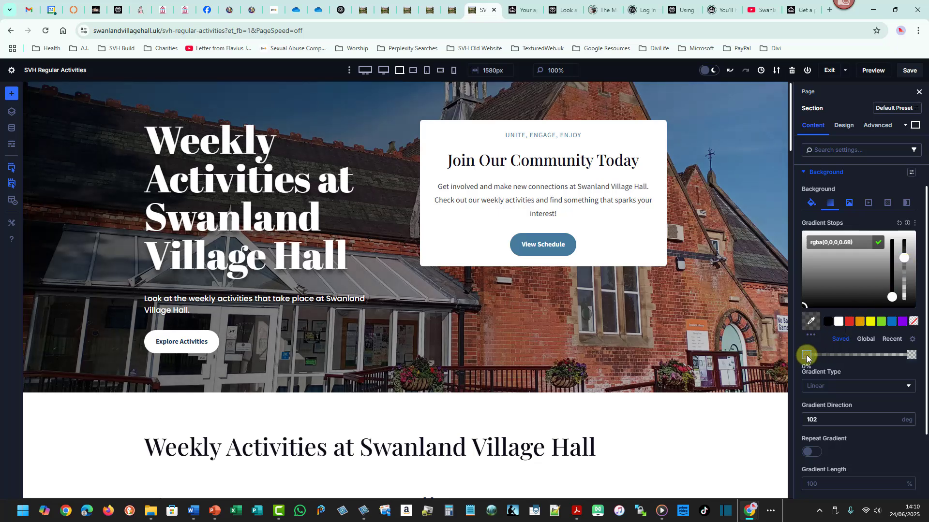
pyautogui.moveTo(806, 356); pyautogui.dragTo(842, 356)
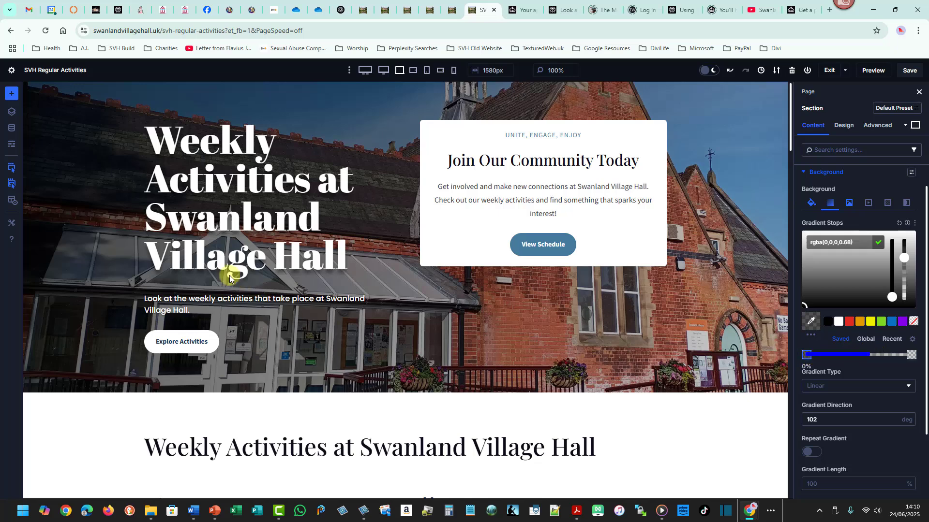
pyautogui.moveTo(55, 207)
pyautogui.mouseDown()
pyautogui.moveTo(231, 204)
pyautogui.moveTo(333, 214)
pyautogui.mouseUp()
pyautogui.moveTo(809, 357); pyautogui.dragTo(842, 351)
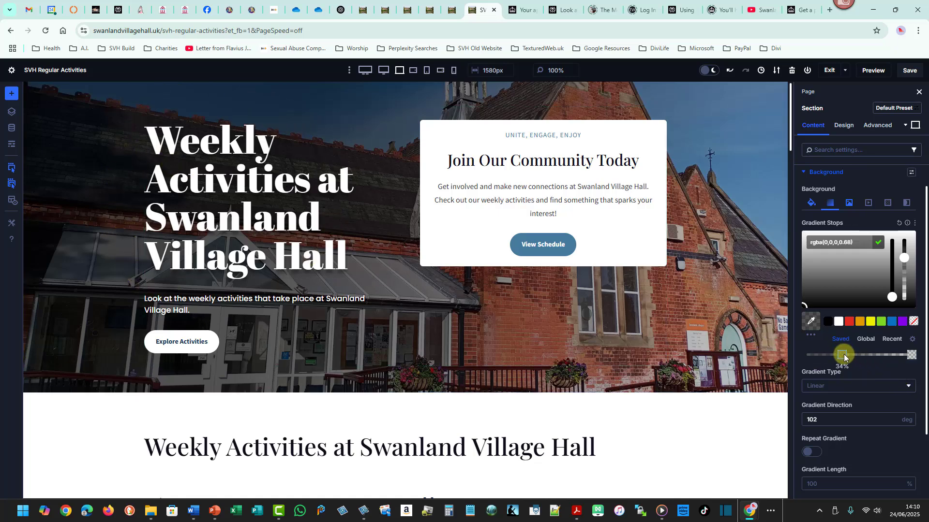
pyautogui.moveTo(843, 355); pyautogui.dragTo(855, 355)
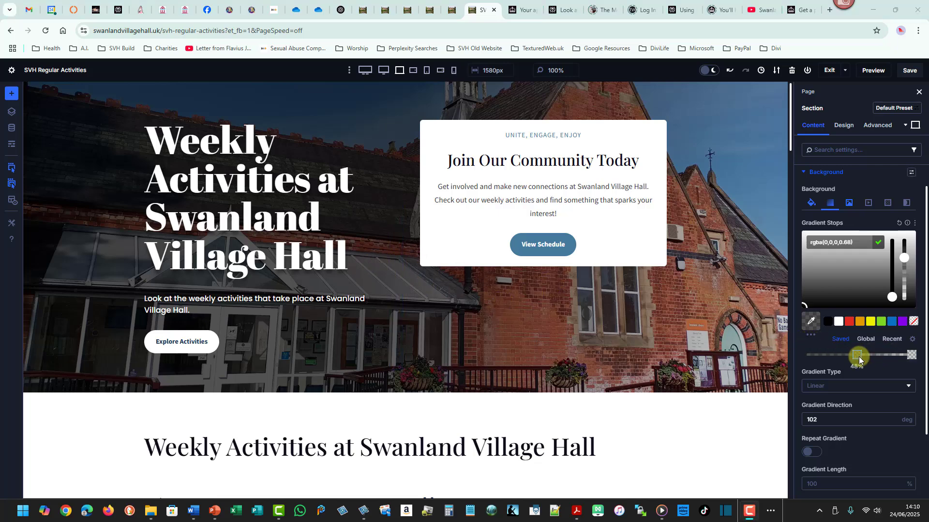
pyautogui.moveTo(858, 358); pyautogui.dragTo(838, 359)
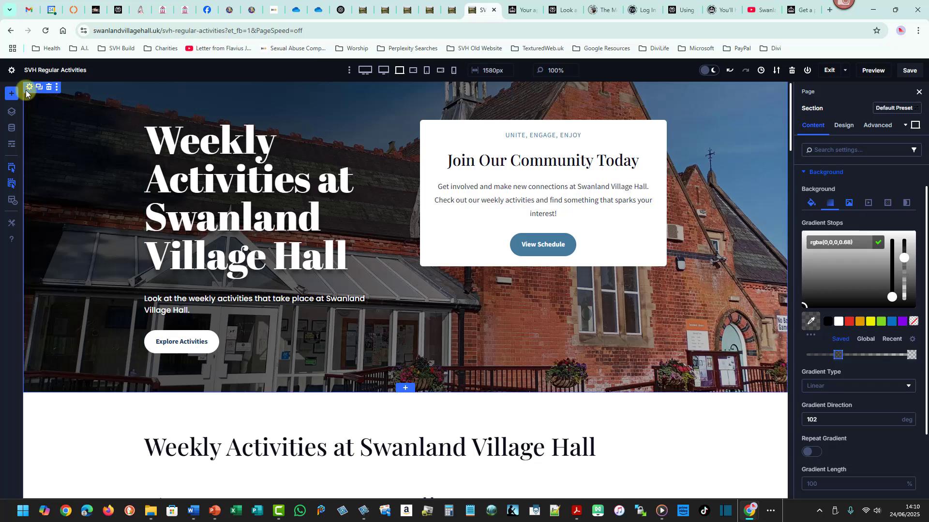
# Open the building section's row settings and examine its two columns and the content card.
pyautogui.click(149, 114)
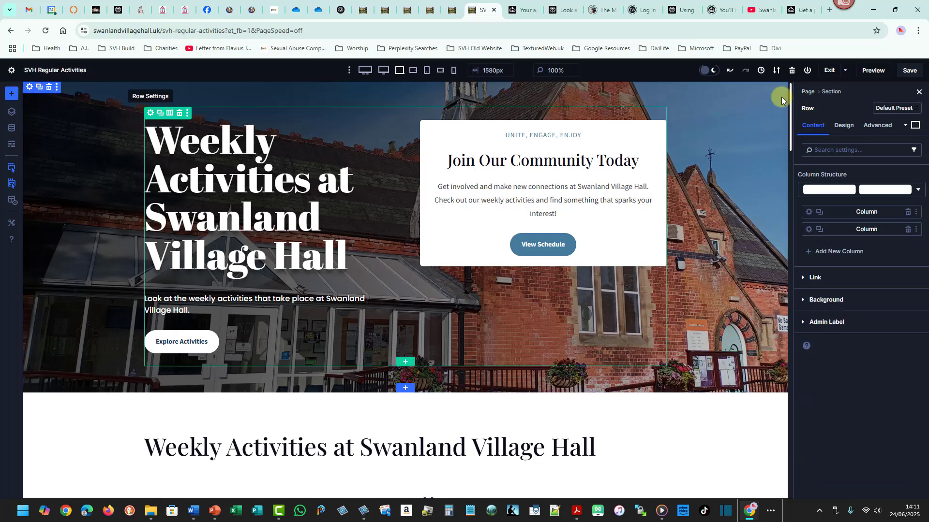
pyautogui.moveTo(798, 91); pyautogui.dragTo(927, 376)
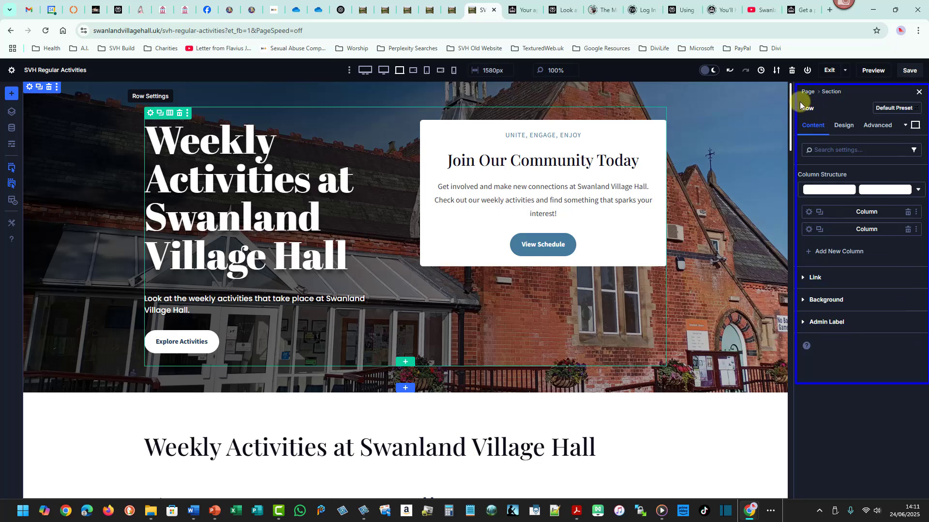
pyautogui.moveTo(798, 100); pyautogui.dragTo(818, 116)
pyautogui.moveTo(799, 220); pyautogui.dragTo(921, 237)
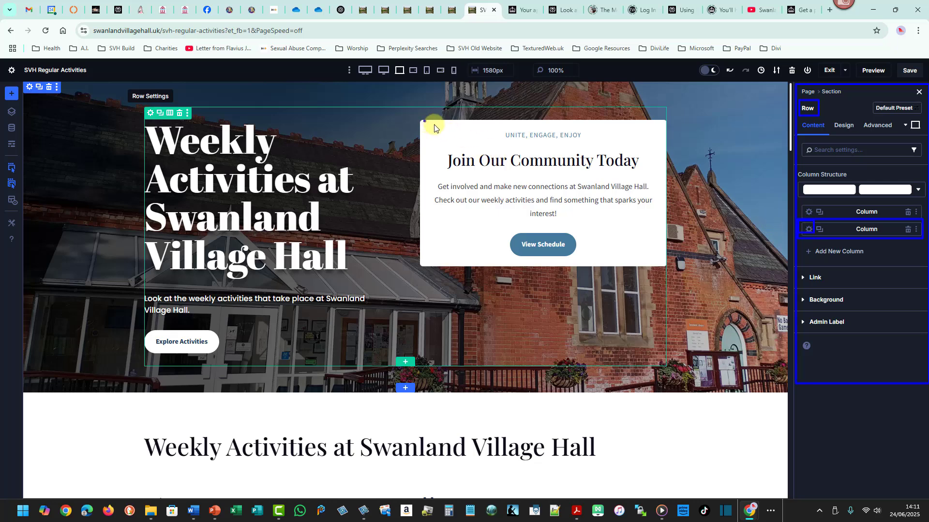
pyautogui.moveTo(425, 121)
pyautogui.mouseDown()
pyautogui.moveTo(641, 206)
pyautogui.moveTo(663, 265)
pyautogui.mouseUp()
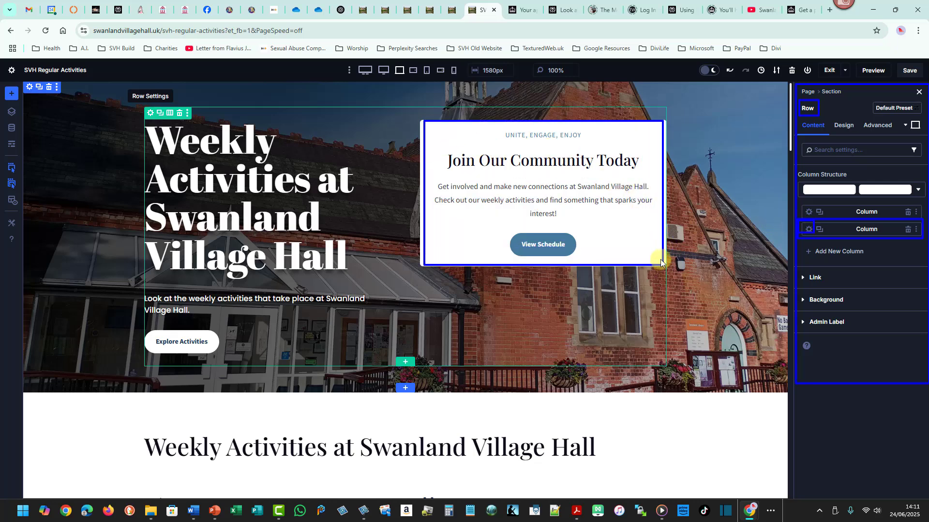
# Set the content card column's background colour to white at 0.87 opacity and save the page.
pyautogui.press('Escape')
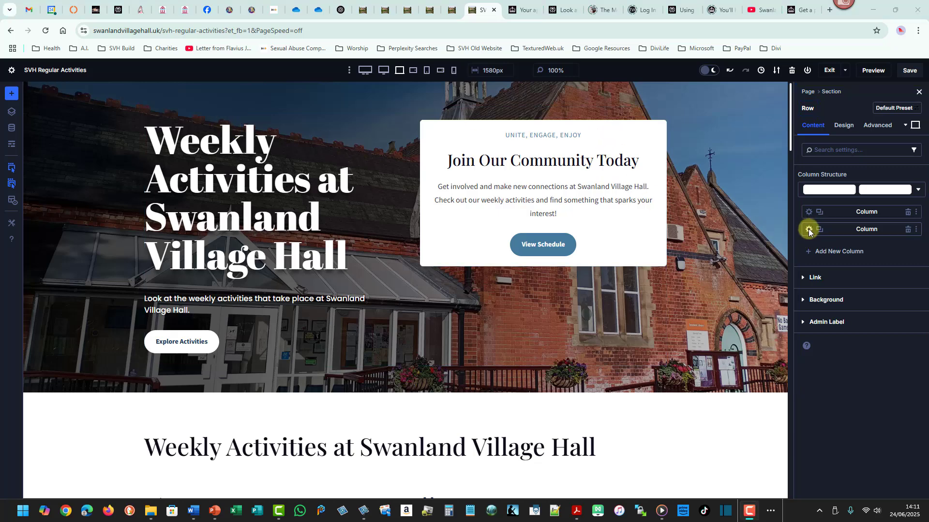
pyautogui.click(809, 230)
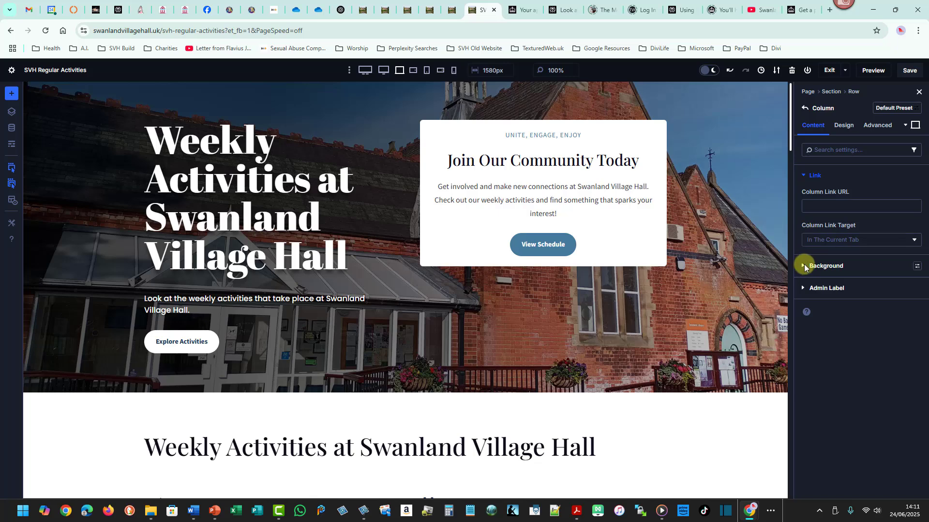
pyautogui.click(804, 268)
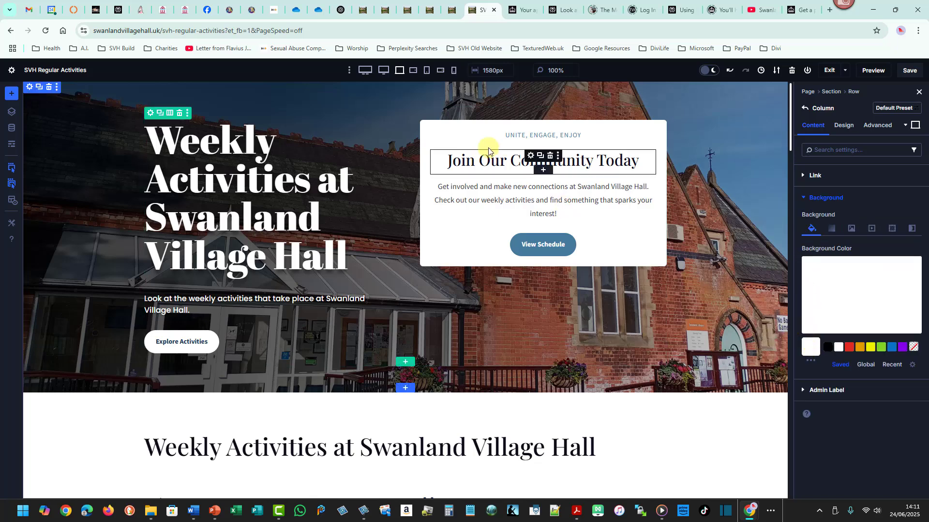
pyautogui.click(811, 348)
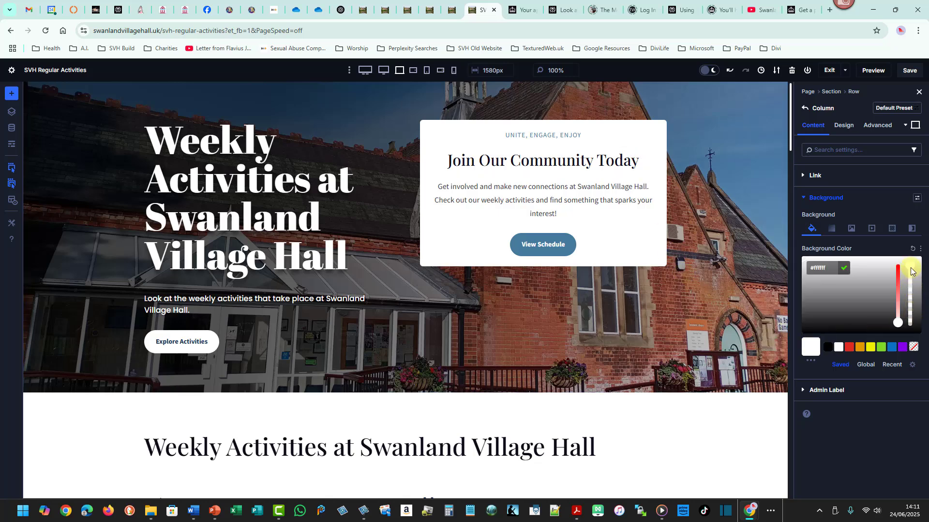
pyautogui.moveTo(909, 275); pyautogui.dragTo(909, 282)
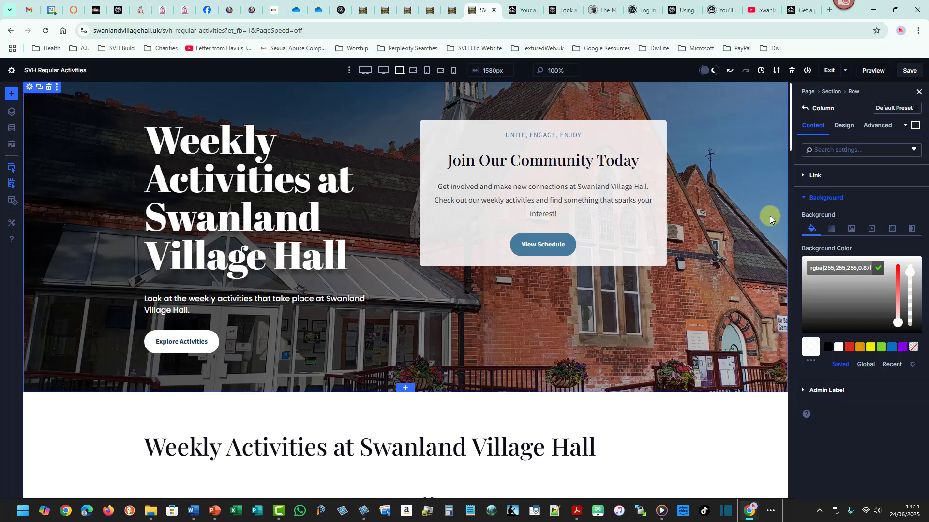
pyautogui.click(910, 72)
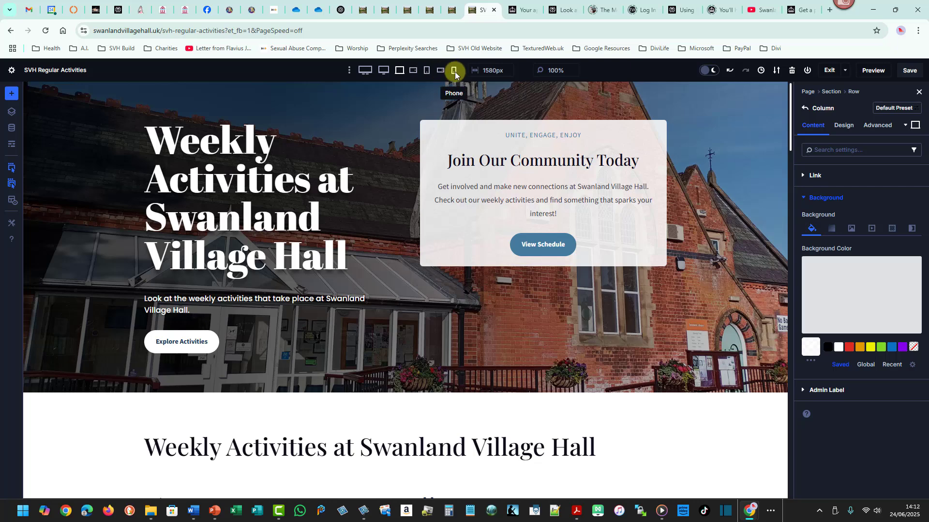
# In tablet view, set the card heading's text size to 30 px.
pyautogui.click(413, 71)
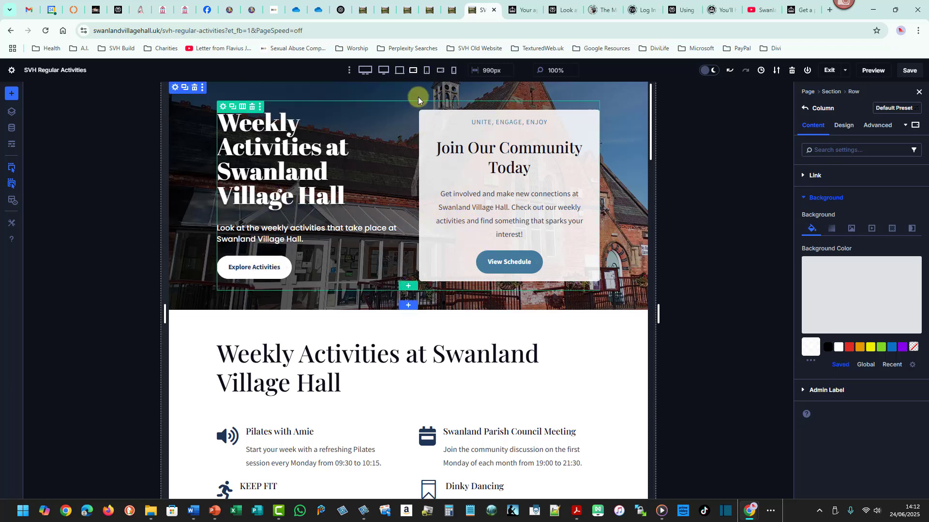
pyautogui.click(426, 71)
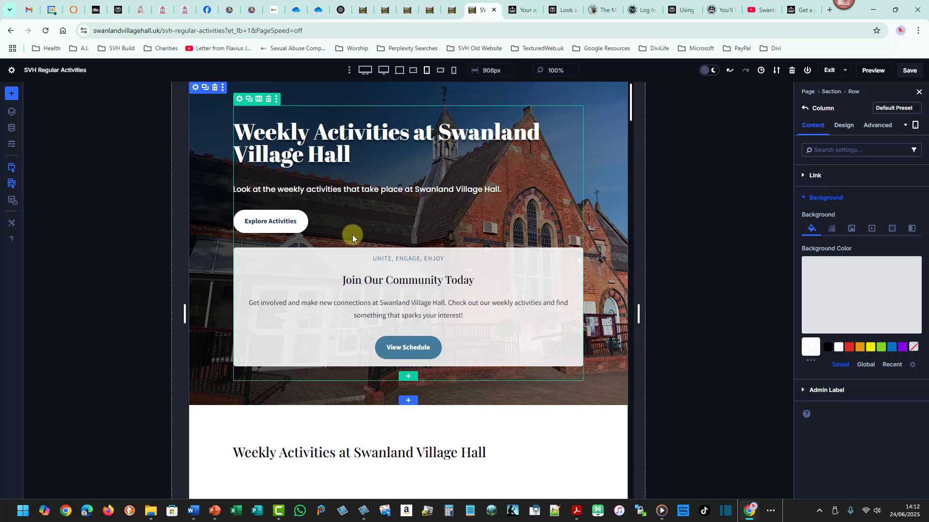
pyautogui.click(395, 279)
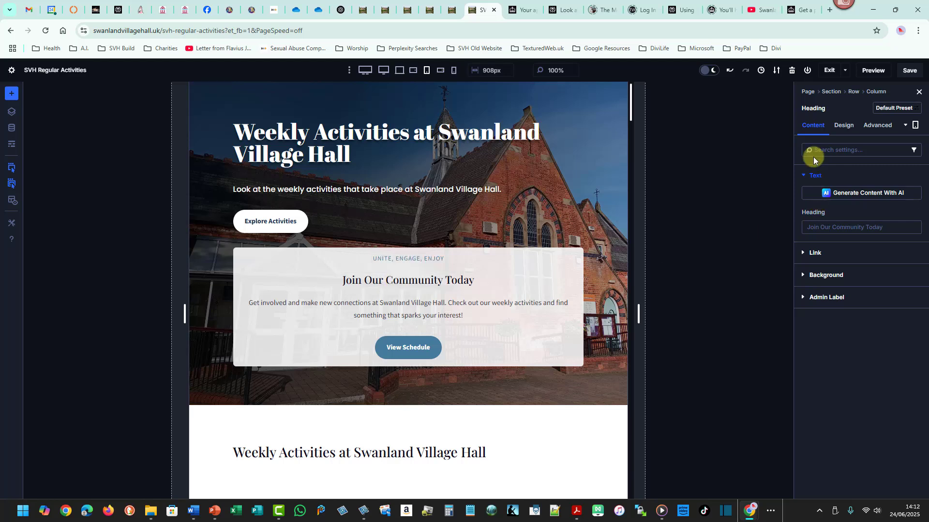
pyautogui.click(845, 125)
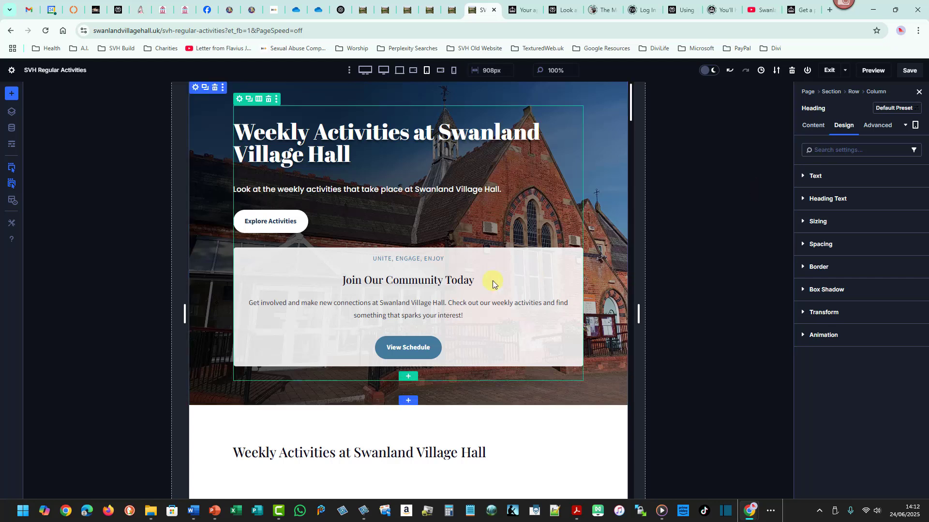
pyautogui.click(822, 199)
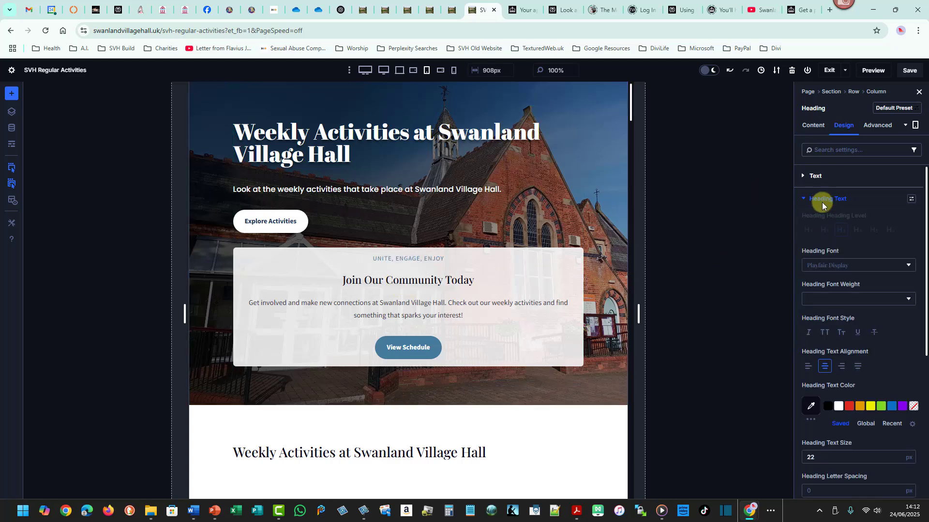
pyautogui.click(898, 455)
pyautogui.click(898, 455)
pyautogui.click(898, 455)
pyautogui.click(898, 455)
pyautogui.click(898, 455)
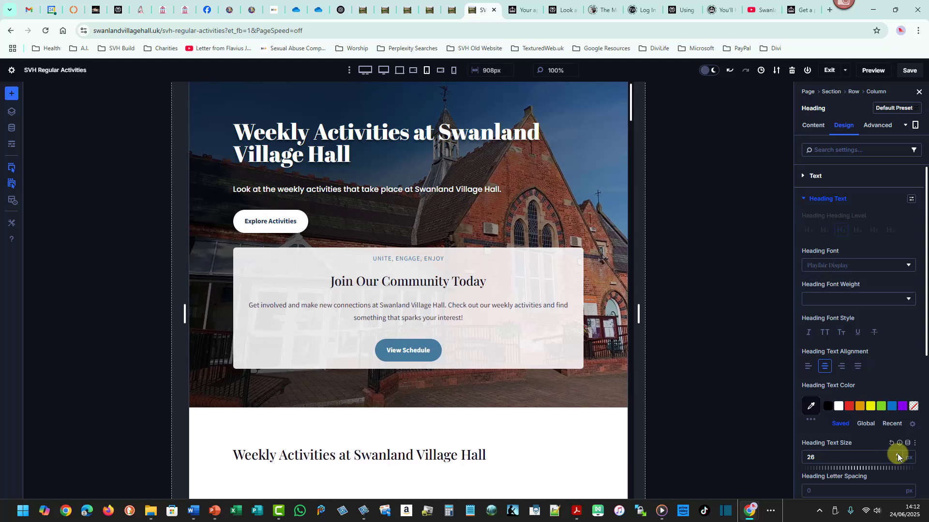
pyautogui.click(898, 455)
pyautogui.click(898, 455)
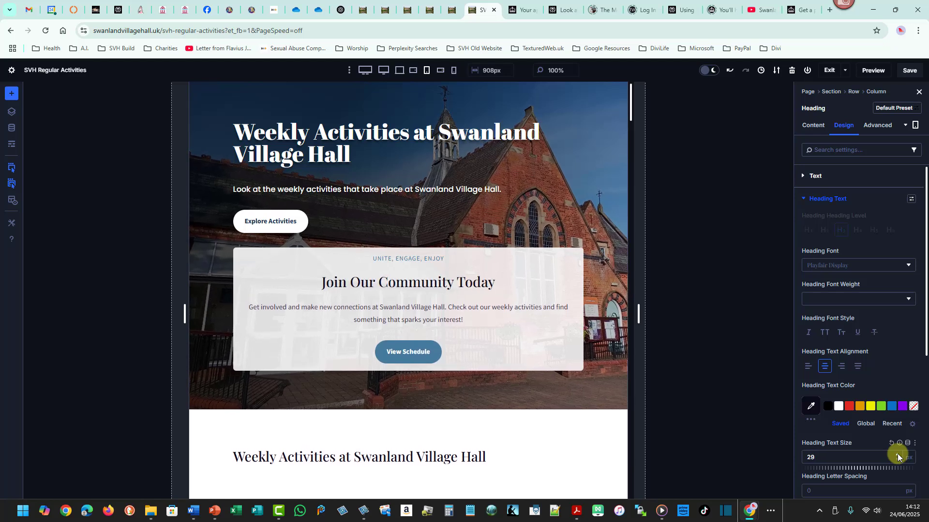
pyautogui.click(898, 455)
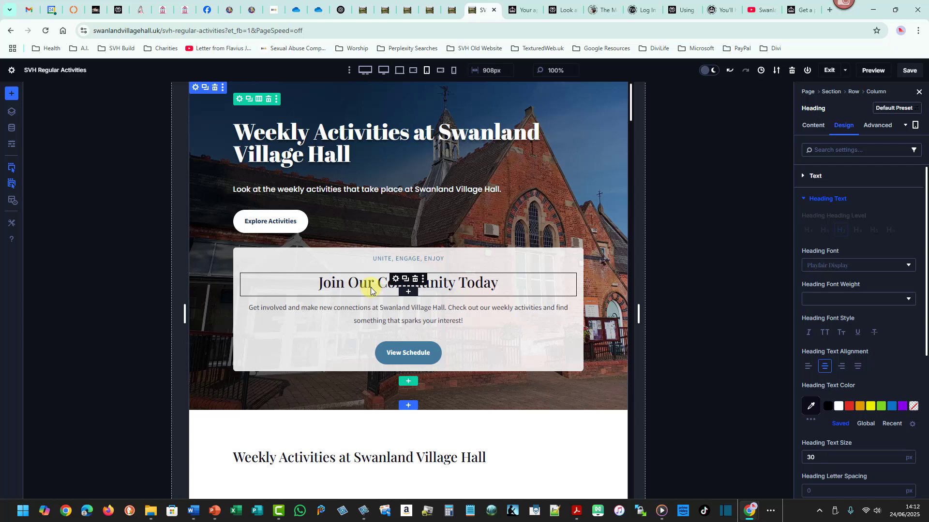
# Check the card heading's text size settings in desktop and tablet views.
pyautogui.click(399, 71)
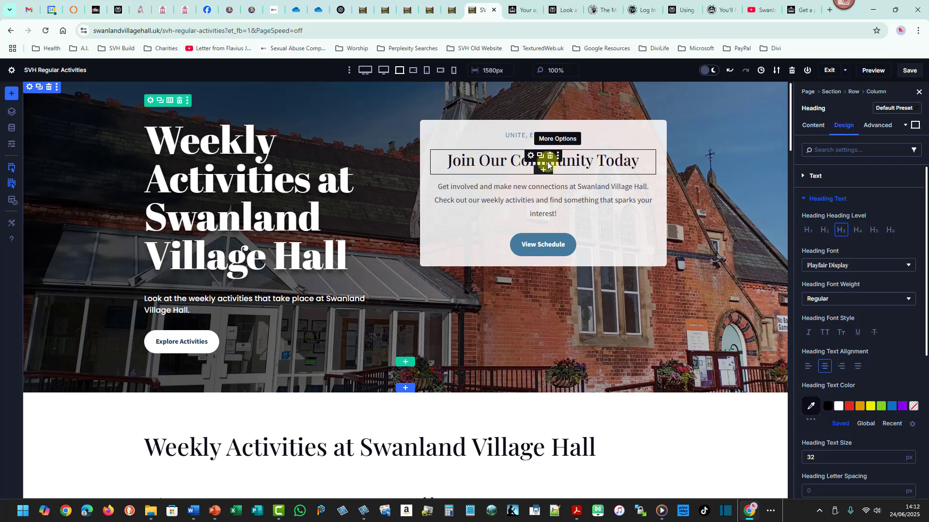
pyautogui.click(531, 156)
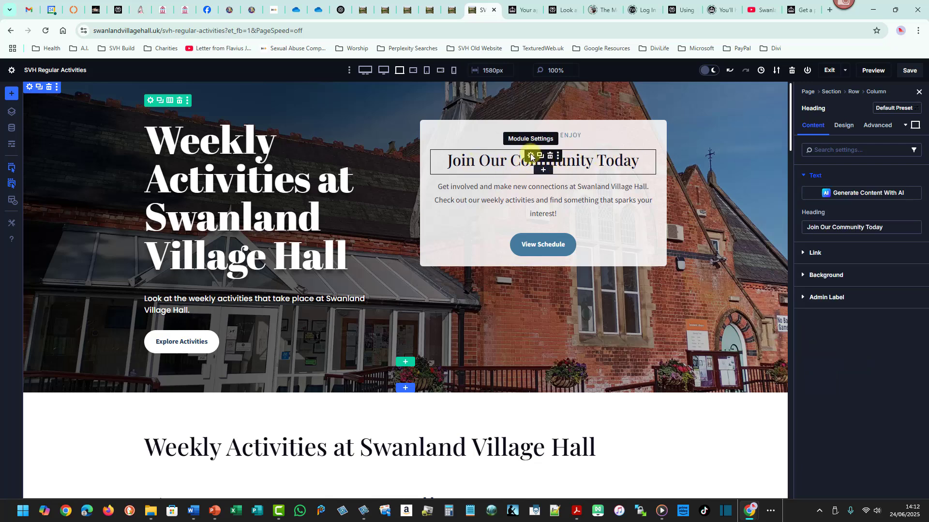
pyautogui.click(842, 126)
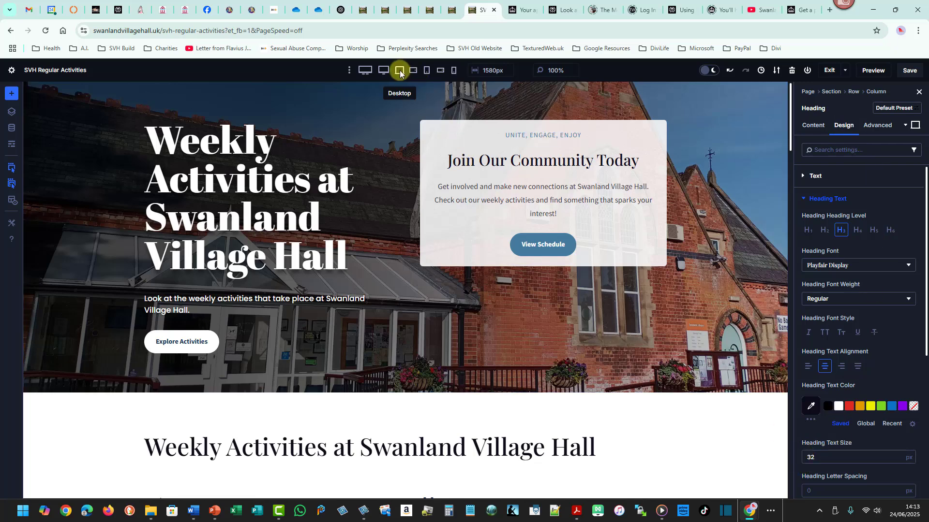
pyautogui.click(426, 70)
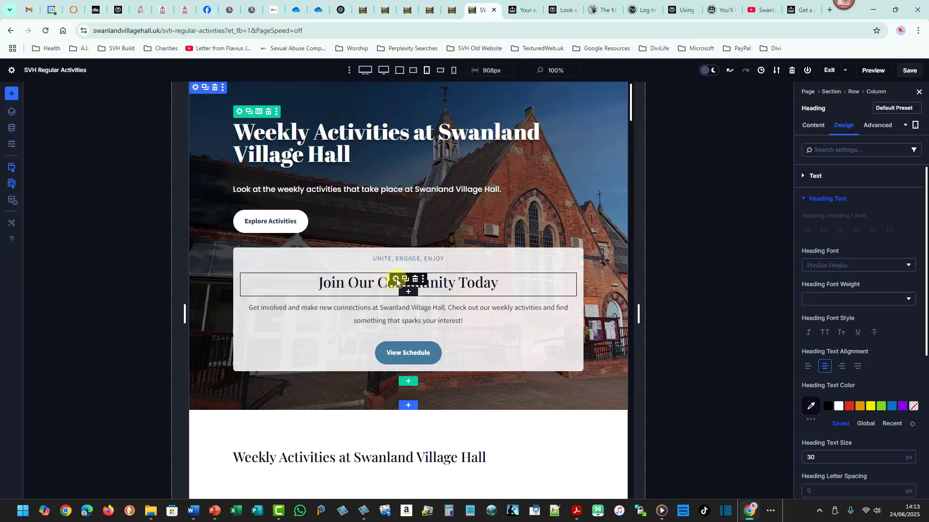
pyautogui.click(395, 280)
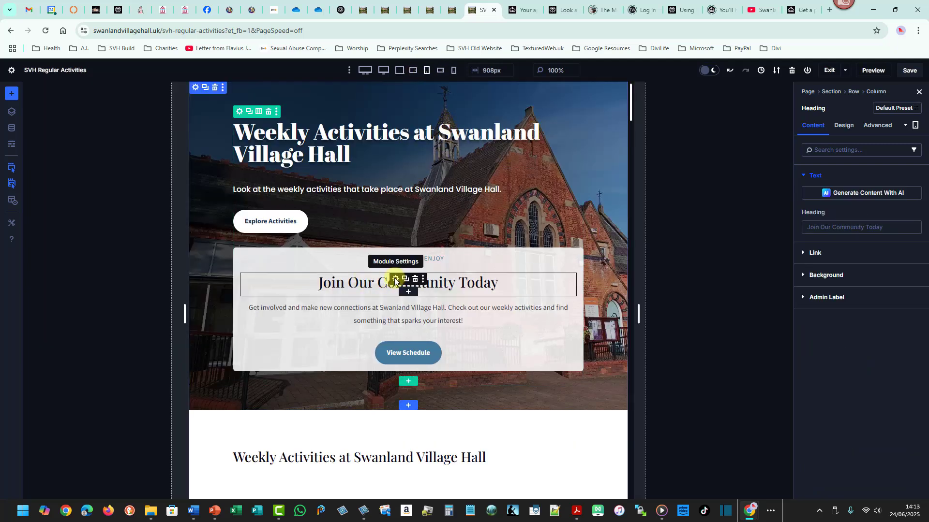
pyautogui.click(843, 125)
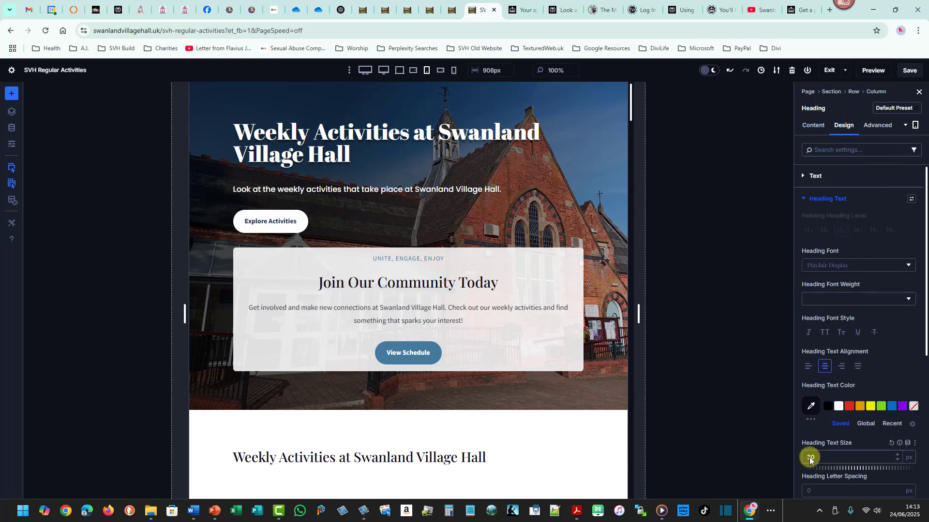
# In phone view, set the card heading's text size to 24 px.
pyautogui.click(441, 73)
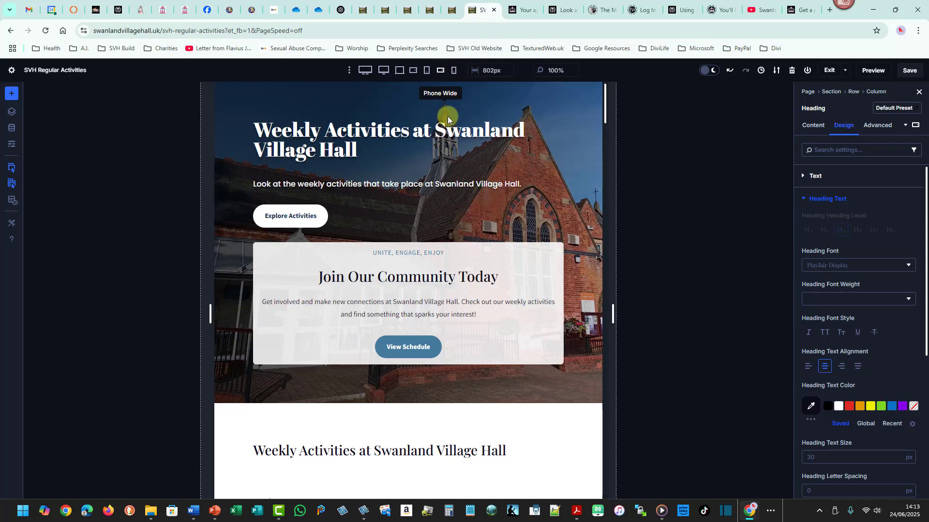
pyautogui.click(454, 74)
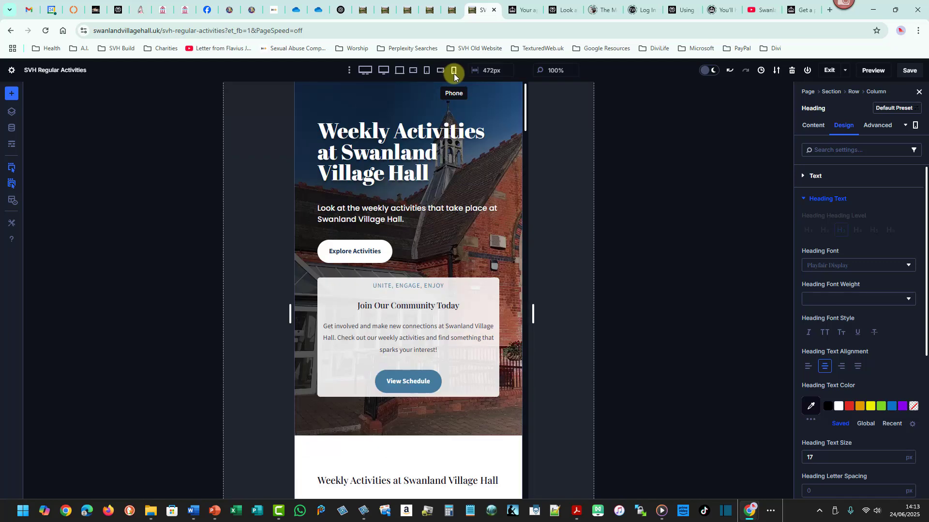
pyautogui.click(396, 307)
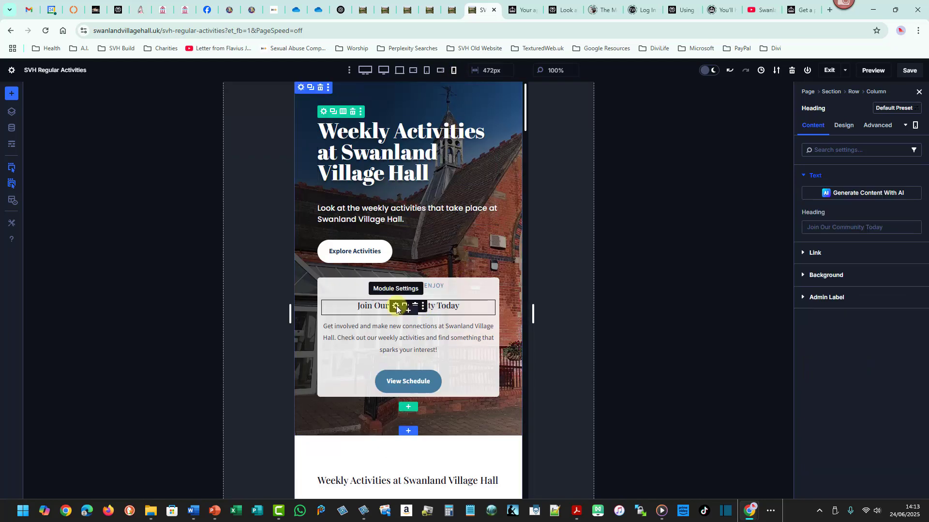
pyautogui.click(843, 125)
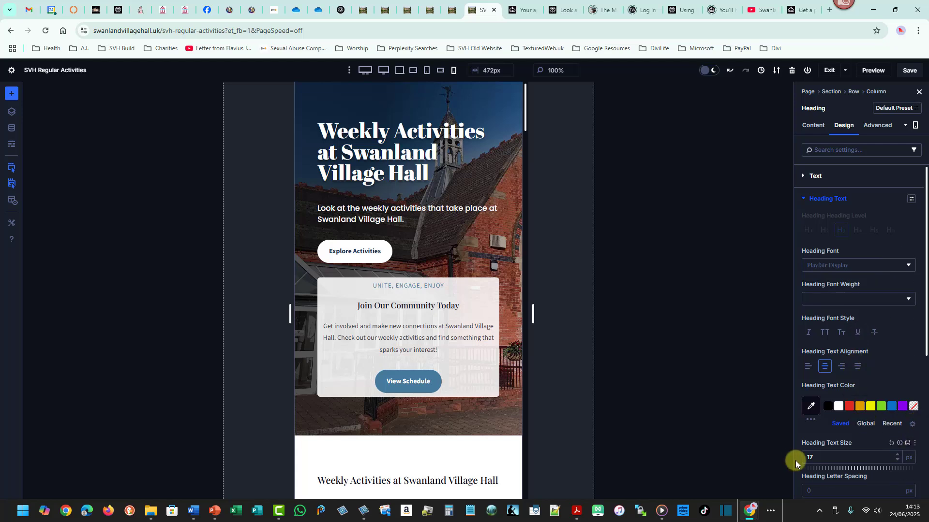
pyautogui.click(897, 455)
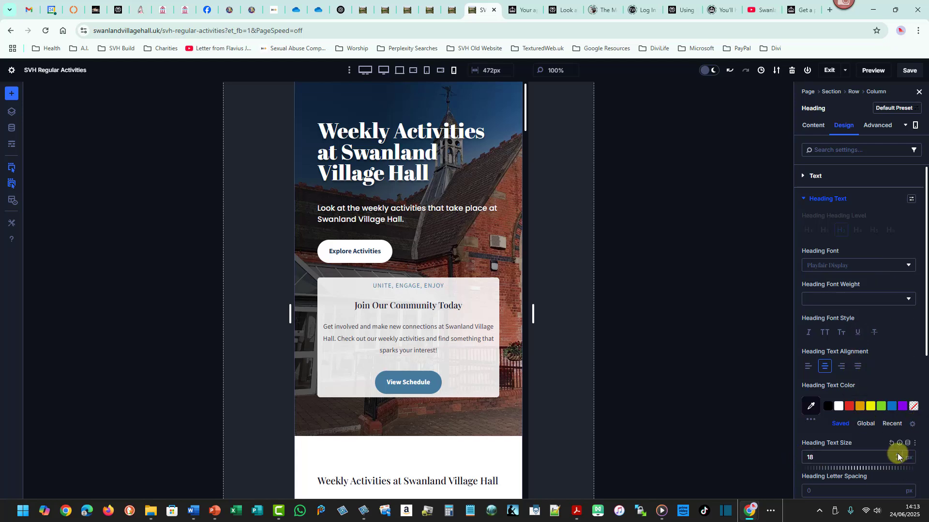
pyautogui.click(898, 455)
pyautogui.click(898, 454)
pyautogui.click(897, 457)
pyautogui.click(897, 457)
pyautogui.click(897, 457)
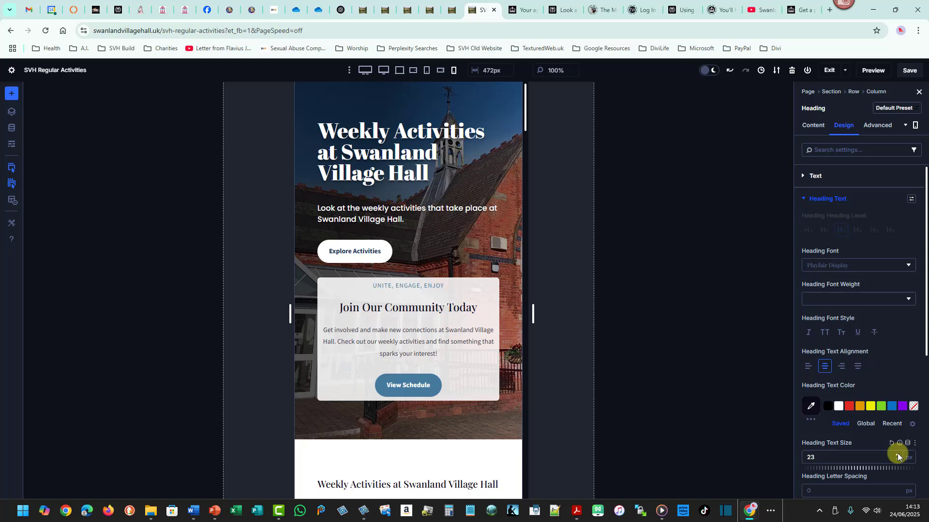
pyautogui.click(897, 456)
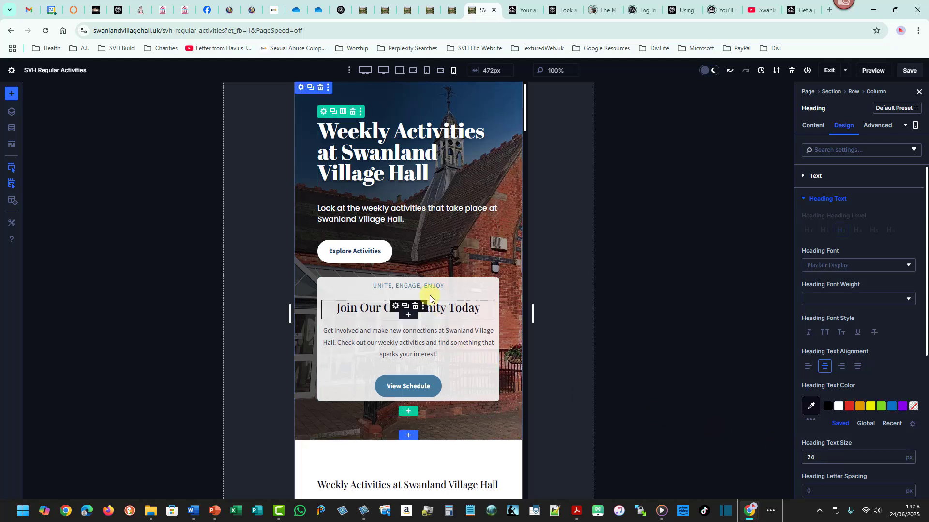
# Preview the card heading across the phone, tablet and desktop breakpoints.
pyautogui.click(441, 73)
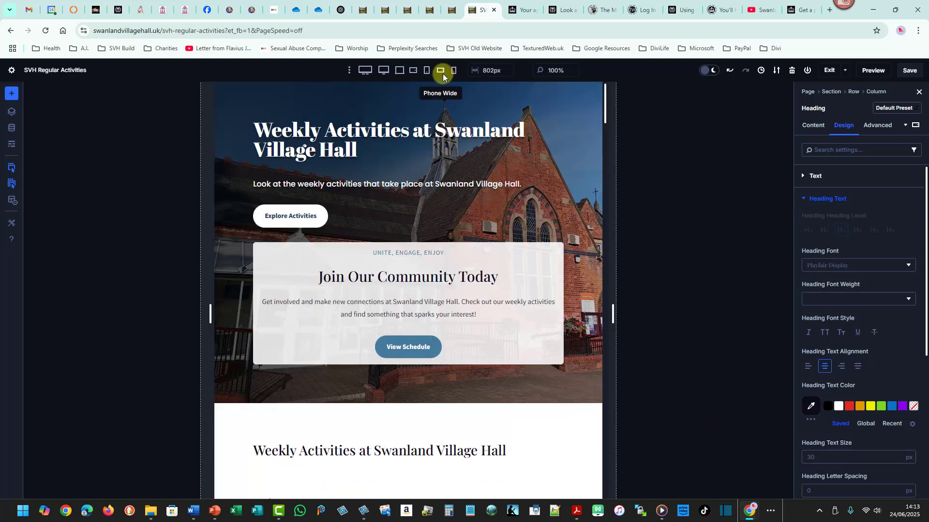
pyautogui.click(427, 73)
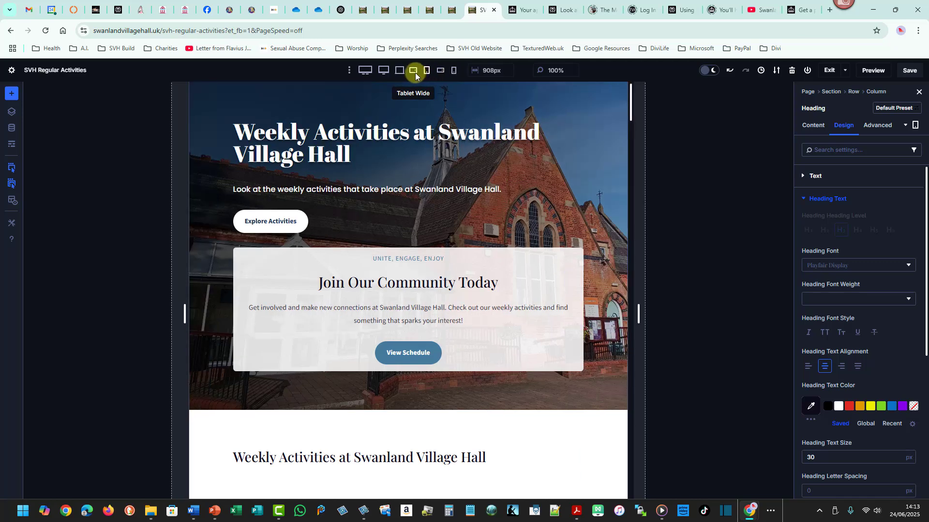
pyautogui.click(412, 70)
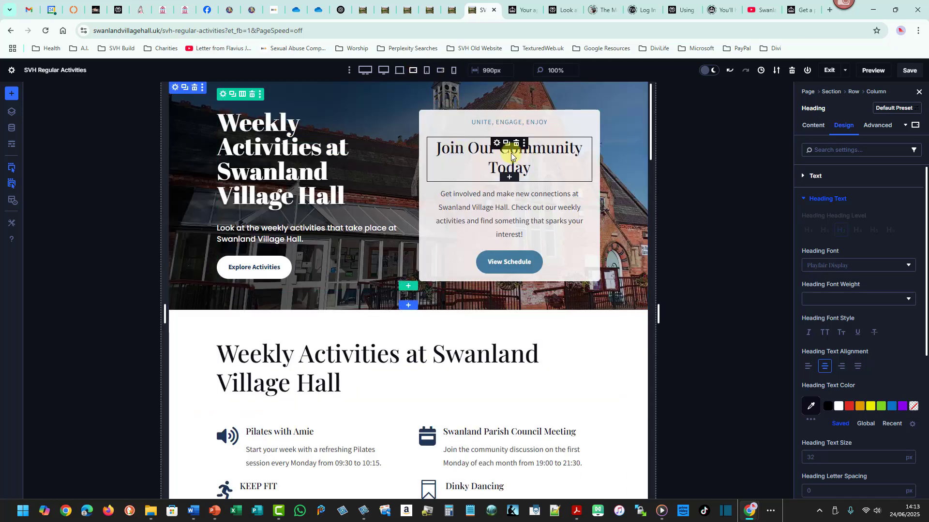
pyautogui.click(401, 72)
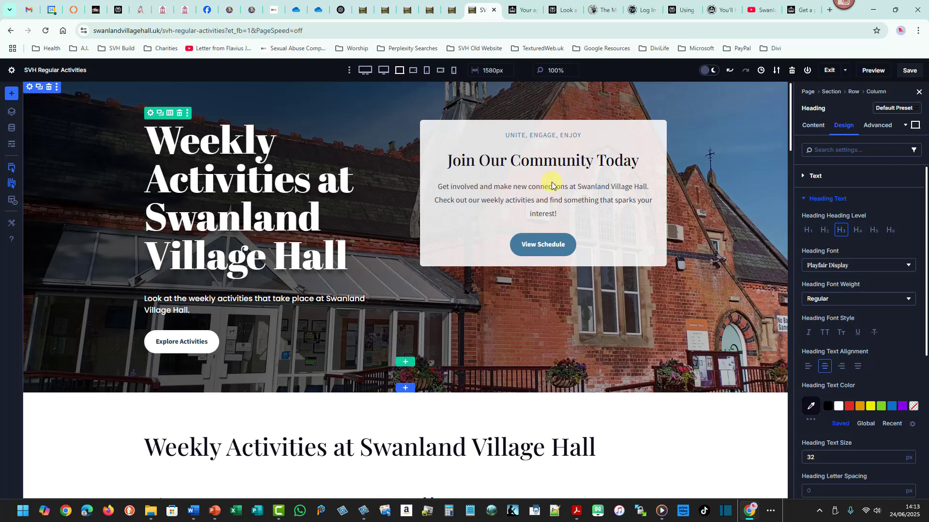
pyautogui.click(383, 72)
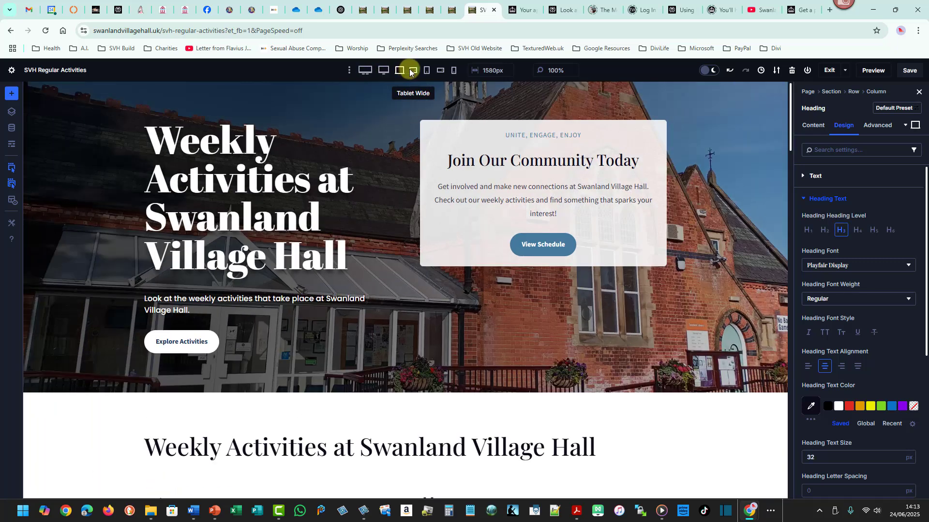
pyautogui.click(413, 71)
pyautogui.click(441, 71)
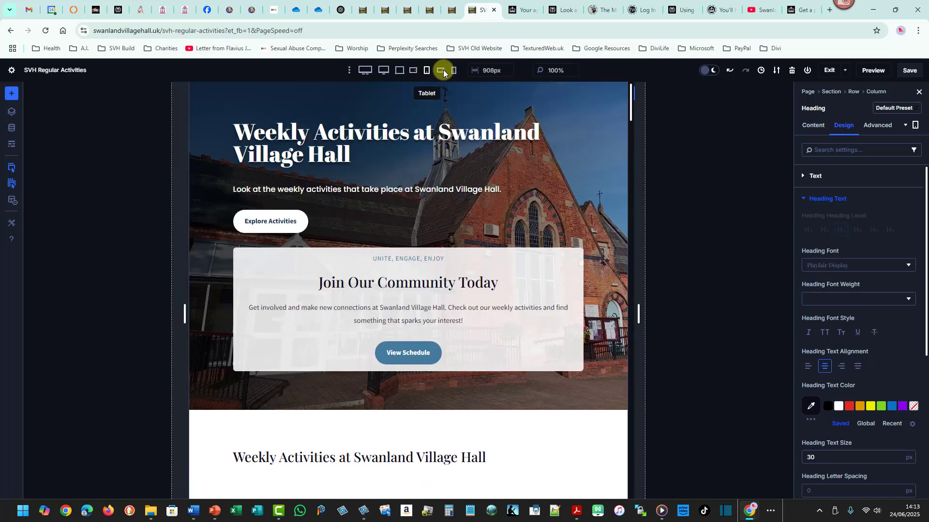
pyautogui.click(452, 71)
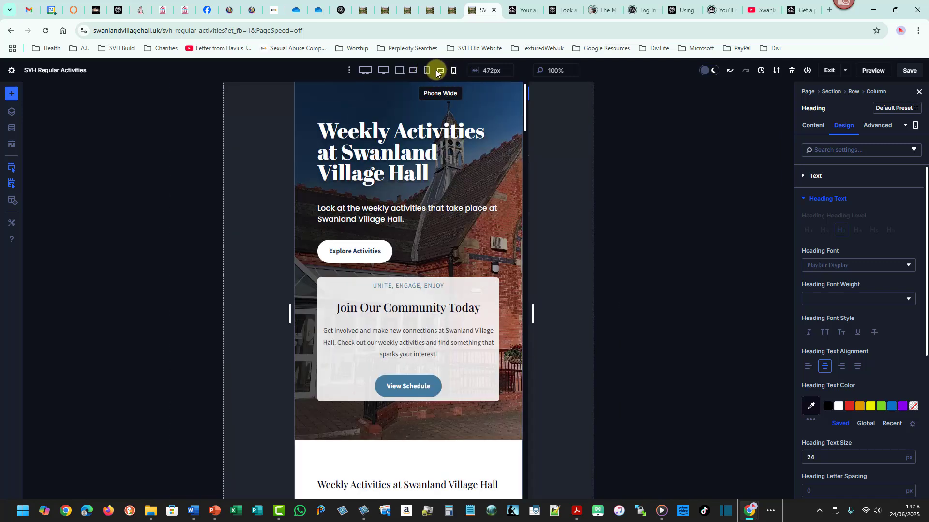
pyautogui.click(440, 71)
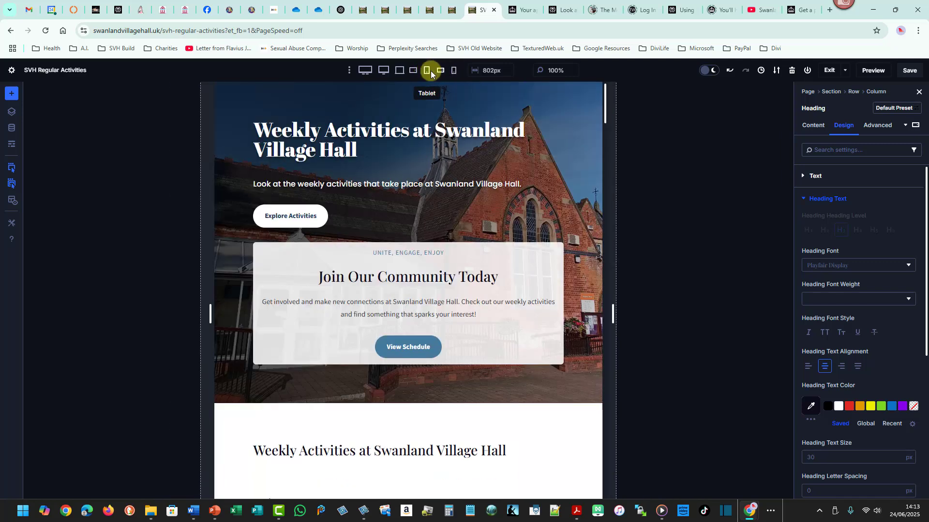
# Switch the builder preview back to desktop view.
pyautogui.click(414, 72)
pyautogui.click(405, 72)
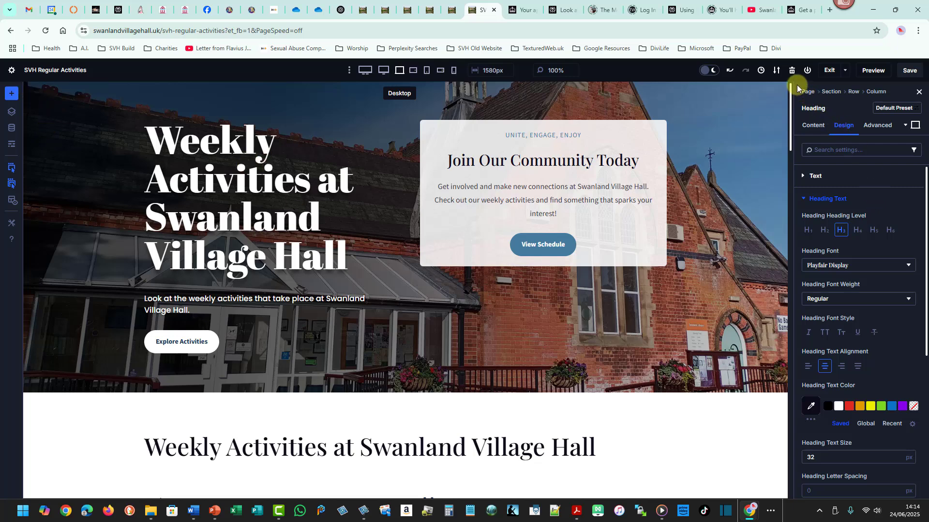
pyautogui.moveTo(798, 86)
pyautogui.mouseDown()
pyautogui.moveTo(898, 339)
pyautogui.moveTo(922, 479)
pyautogui.mouseUp()
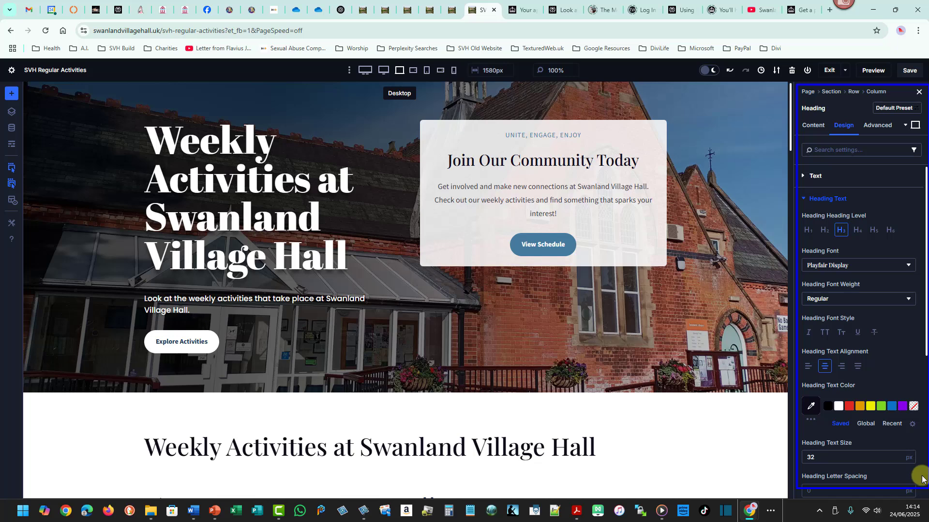
pyautogui.press('Escape')
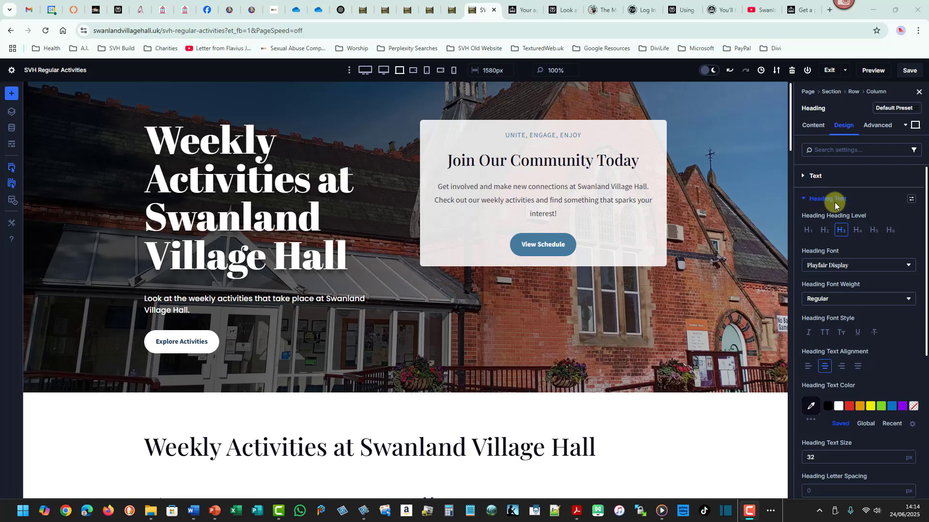
# Expand and review the heading's Sizing, Spacing, Border, Box Shadow and Transform design settings.
pyautogui.click(803, 199)
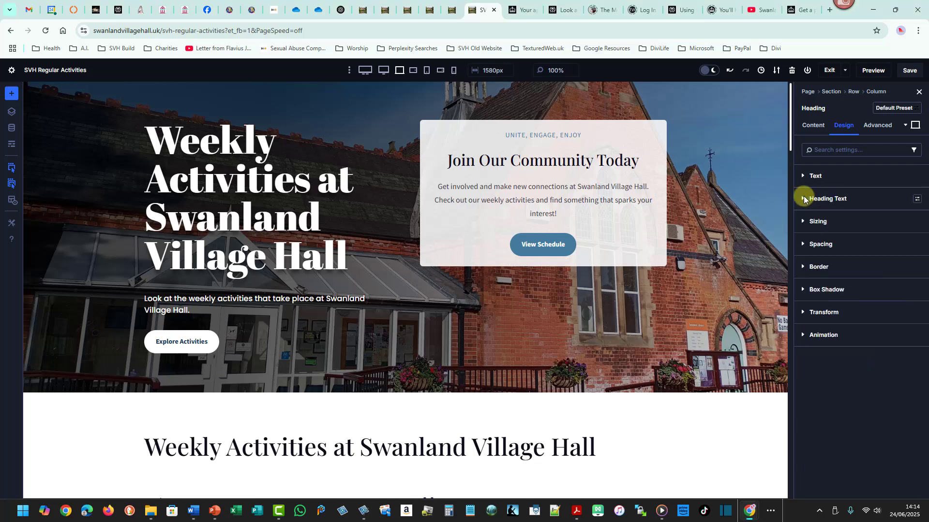
pyautogui.click(802, 221)
pyautogui.click(802, 221)
pyautogui.click(803, 245)
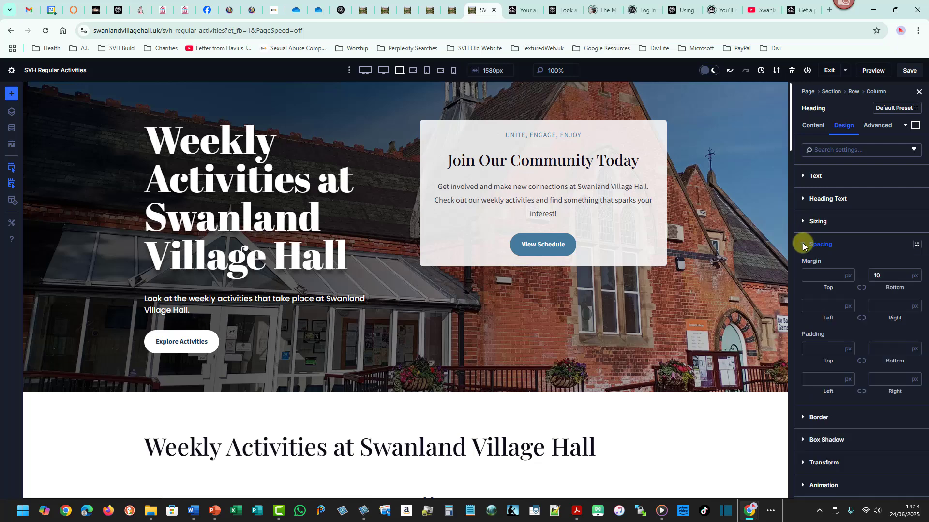
pyautogui.click(802, 244)
pyautogui.click(809, 266)
pyautogui.click(809, 265)
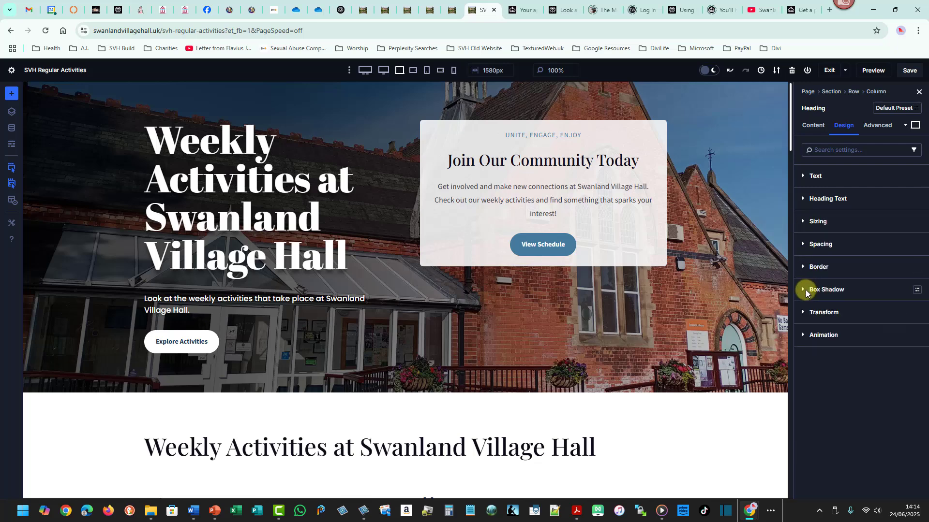
pyautogui.click(803, 290)
pyautogui.click(803, 290)
pyautogui.click(803, 313)
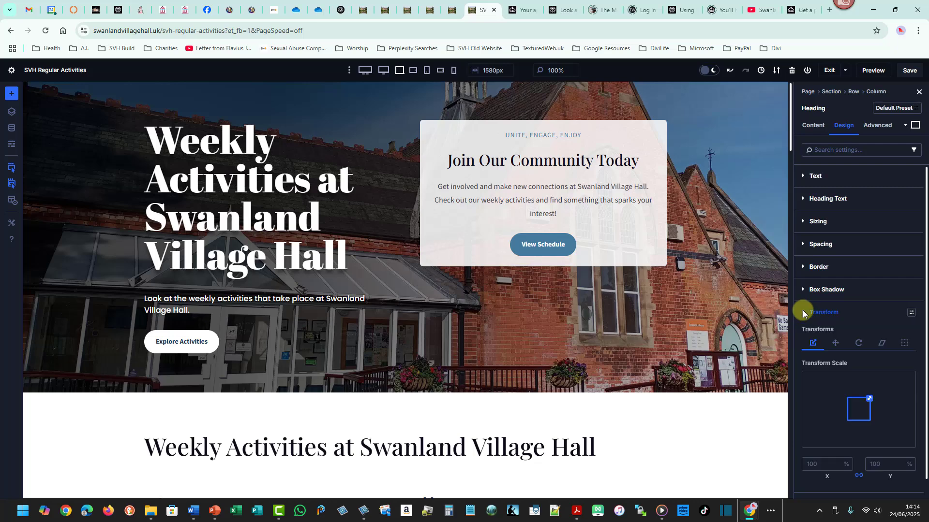
pyautogui.click(804, 312)
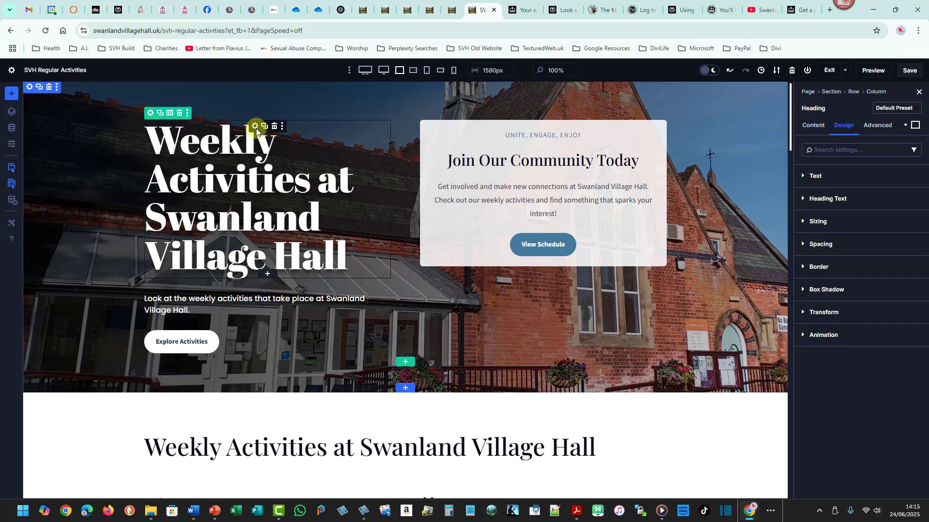
# Open the hero row's second column design settings and try out several animation styles.
pyautogui.click(150, 113)
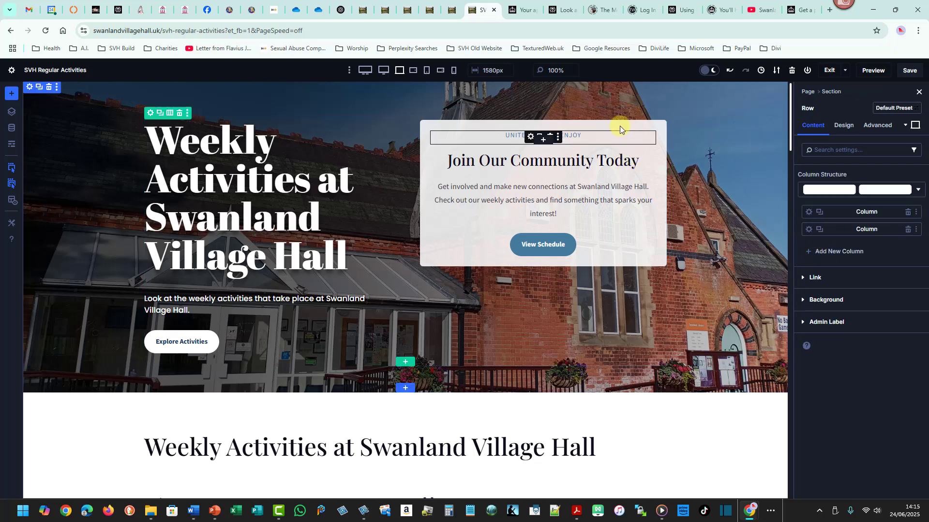
pyautogui.click(808, 228)
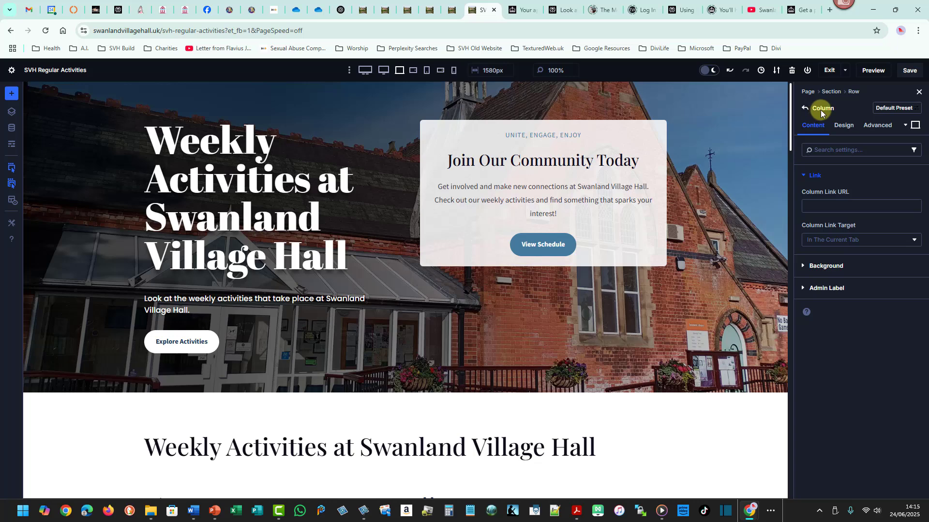
pyautogui.click(844, 128)
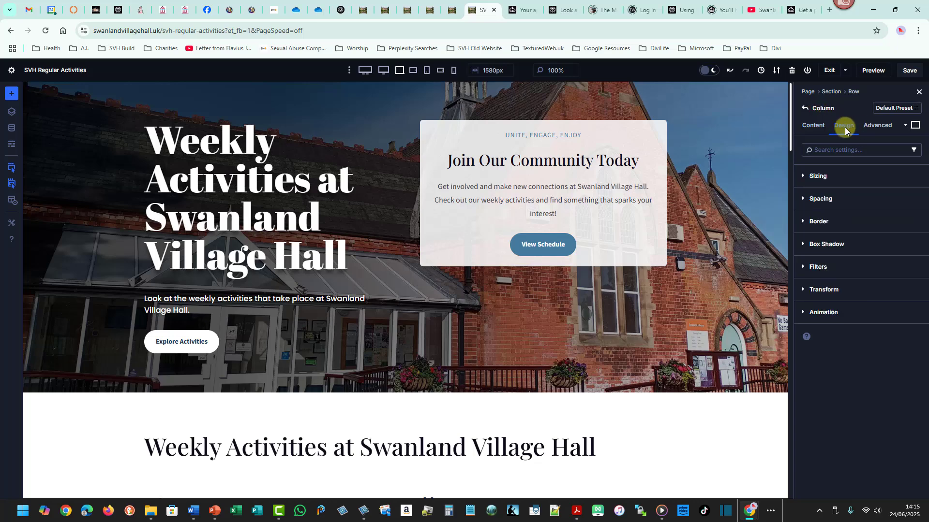
pyautogui.click(819, 313)
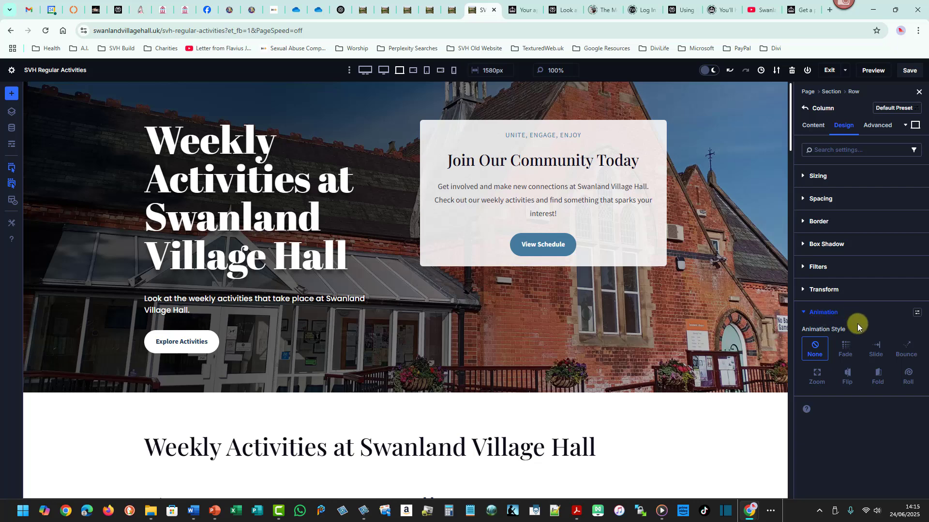
pyautogui.click(847, 379)
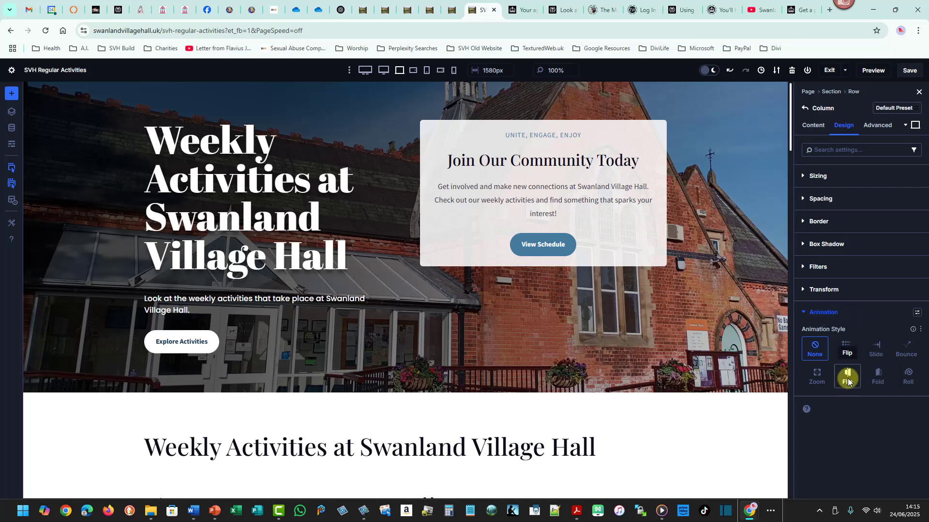
pyautogui.click(870, 377)
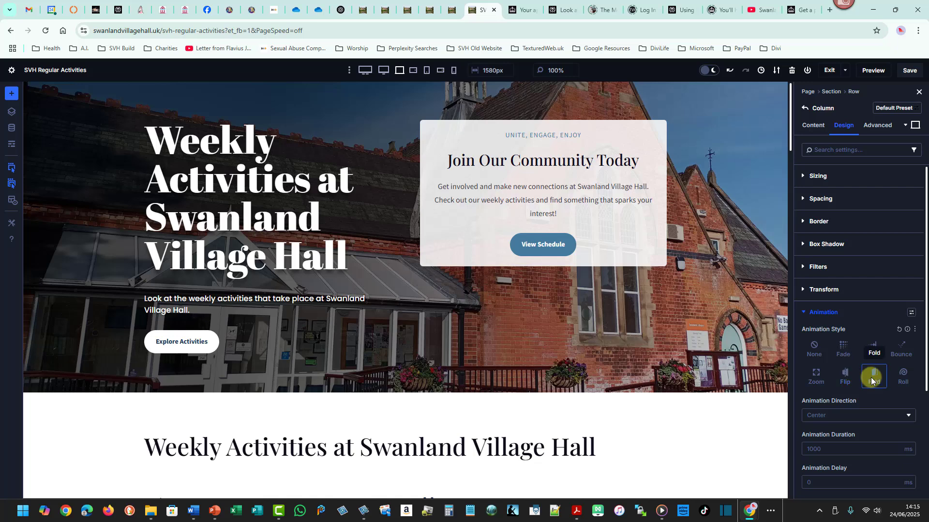
pyautogui.click(848, 350)
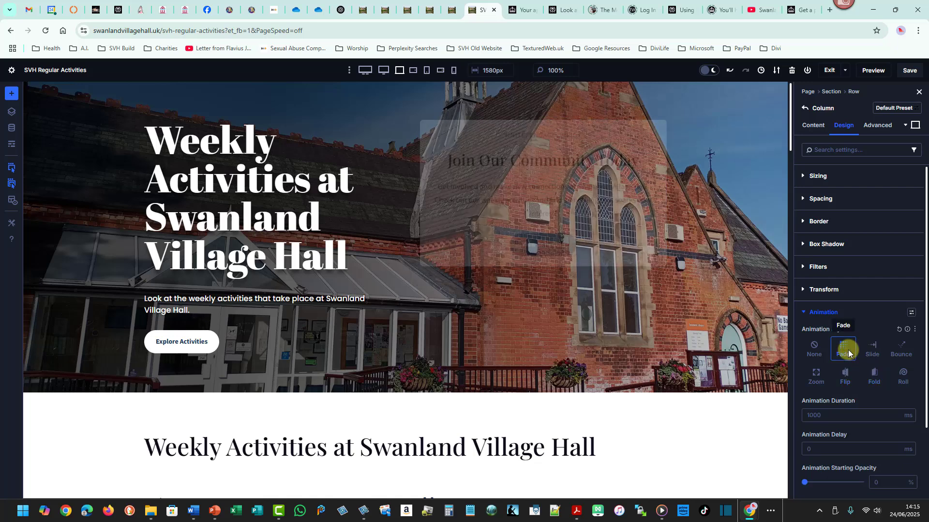
pyautogui.click(869, 350)
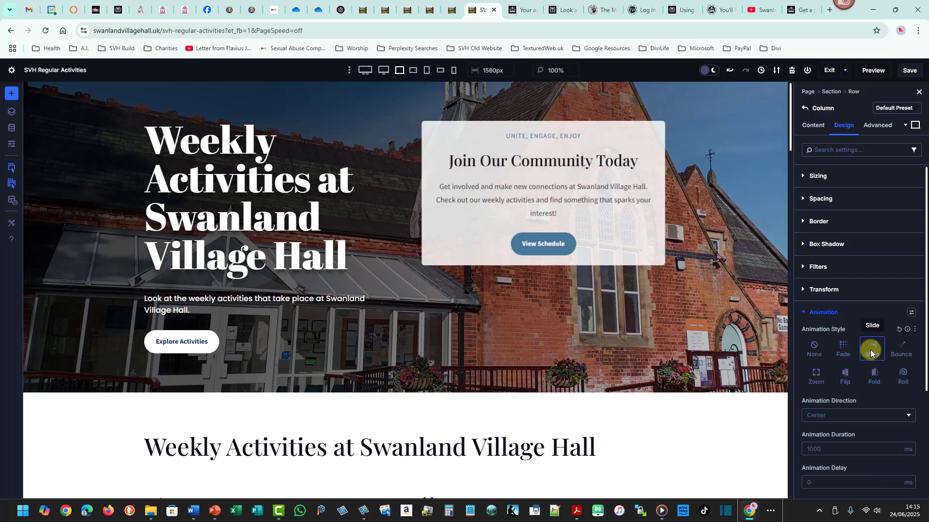
pyautogui.click(900, 353)
pyautogui.click(903, 377)
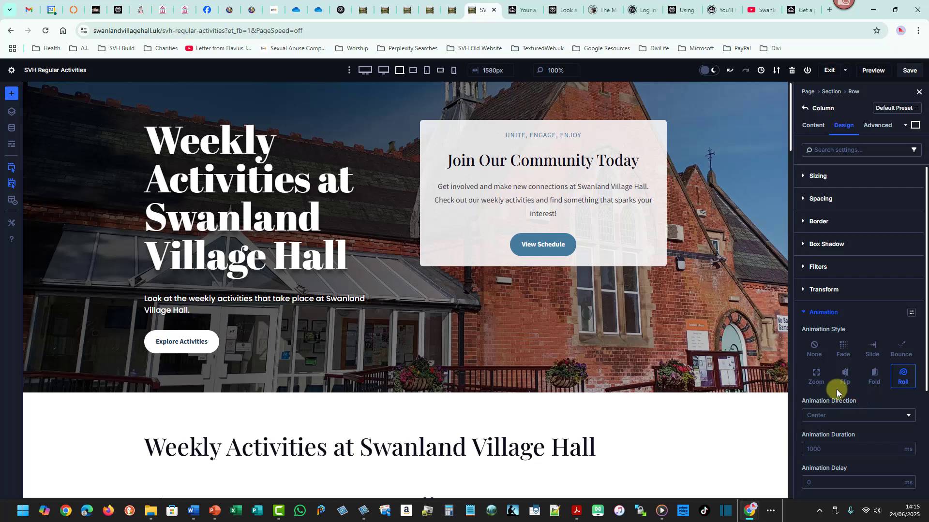
pyautogui.click(871, 355)
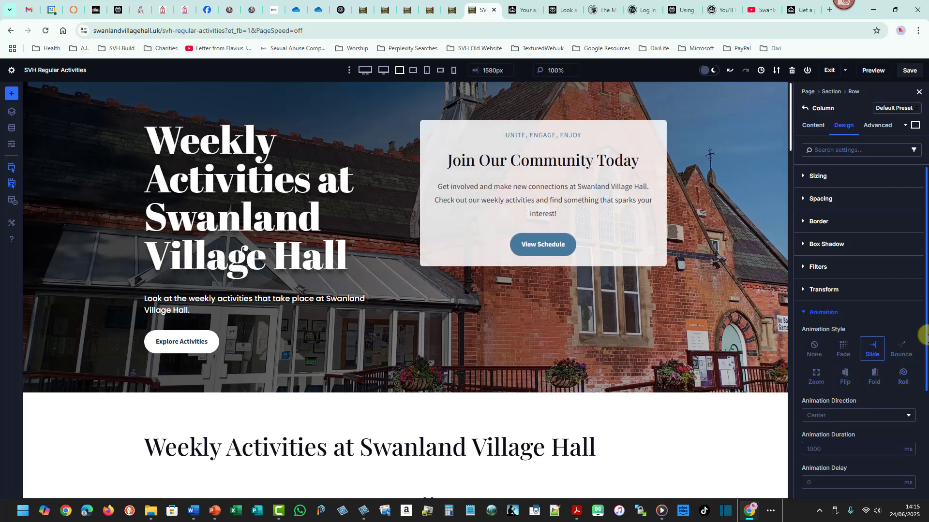
# Give the card column a Flip animation with the direction set to Bottom.
pyautogui.scroll(-2, 926, 353)
pyautogui.moveTo(927, 355); pyautogui.dragTo(920, 390)
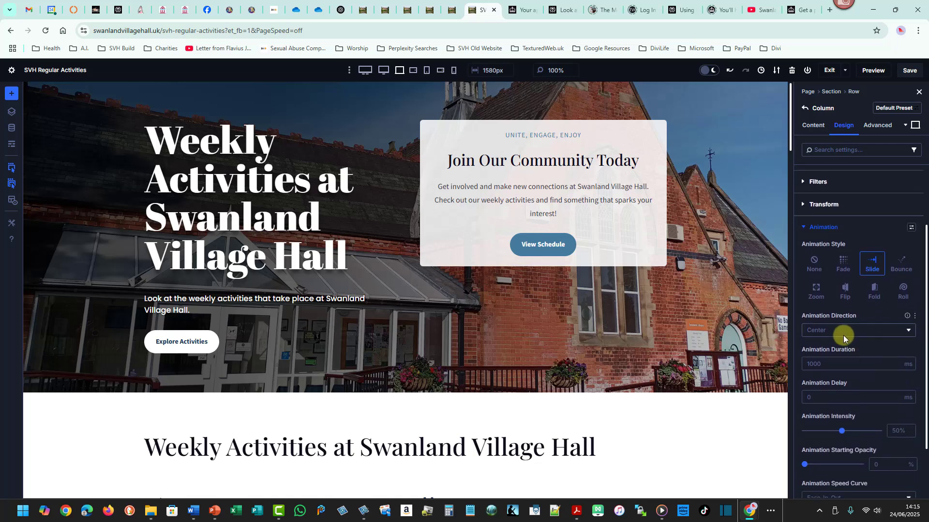
pyautogui.click(901, 330)
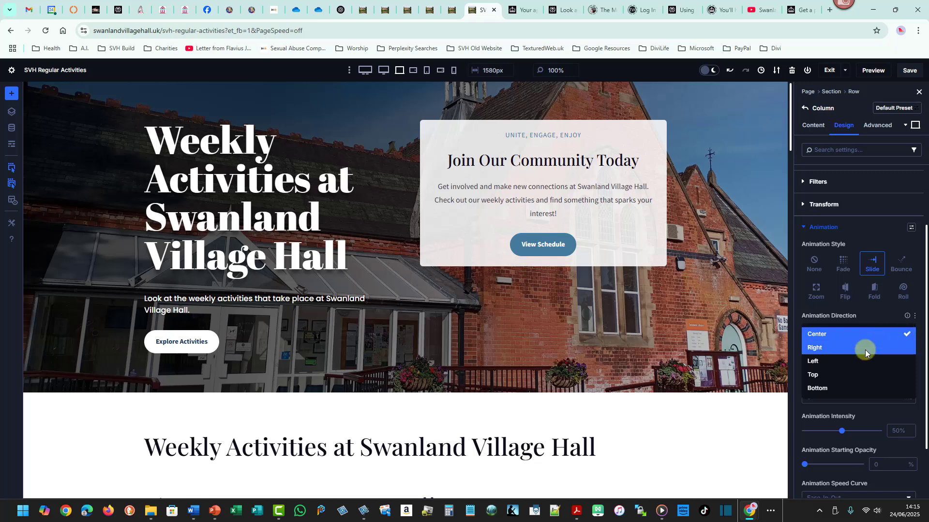
pyautogui.click(838, 364)
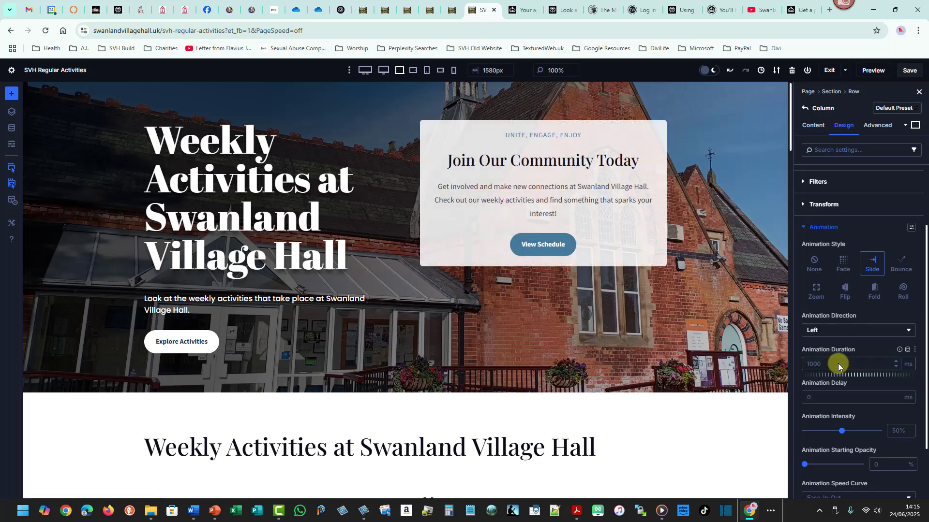
pyautogui.click(892, 335)
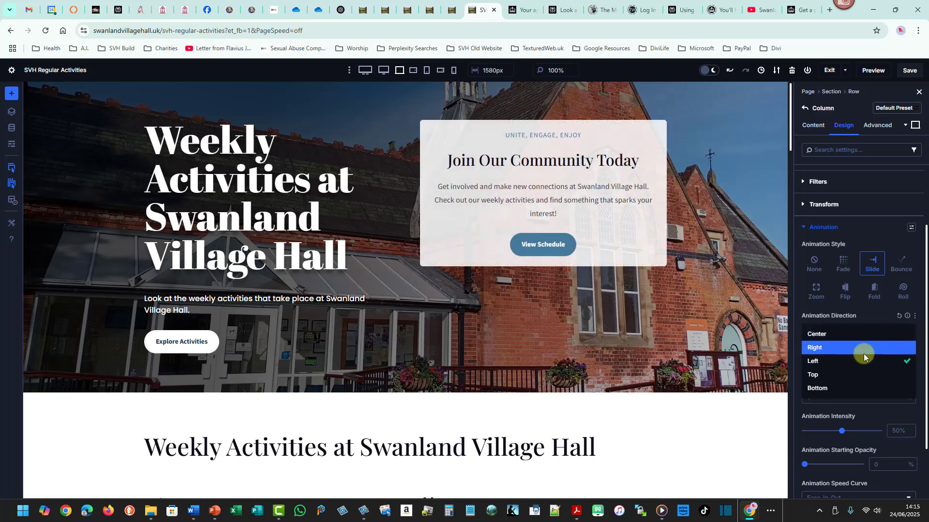
pyautogui.click(863, 353)
pyautogui.click(906, 331)
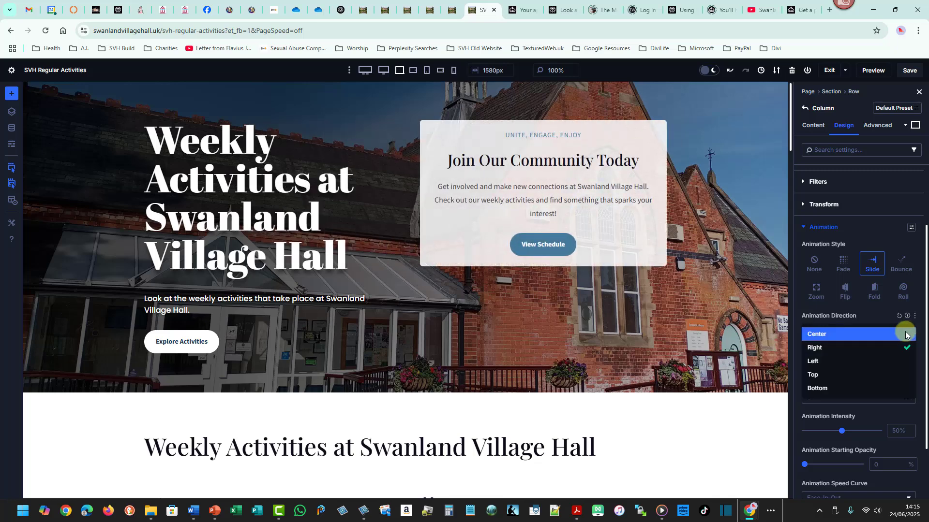
pyautogui.click(861, 382)
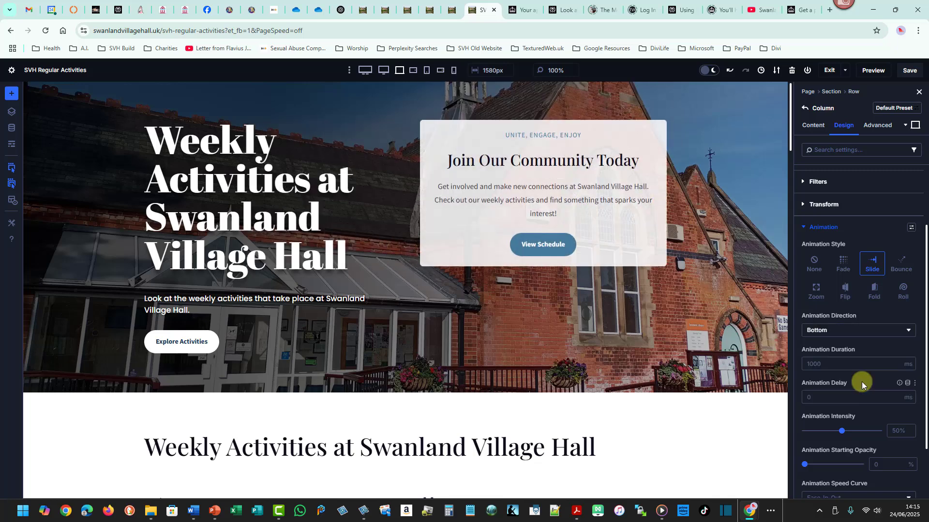
pyautogui.click(847, 294)
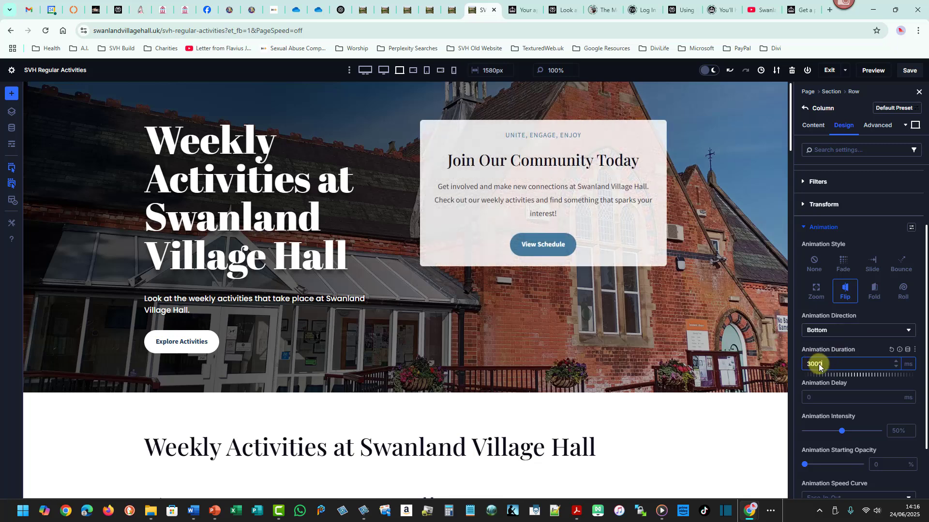
# Set the column's animation duration to 1000 ms and its animation delay to 500 ms.
pyautogui.moveTo(825, 364); pyautogui.dragTo(798, 364)
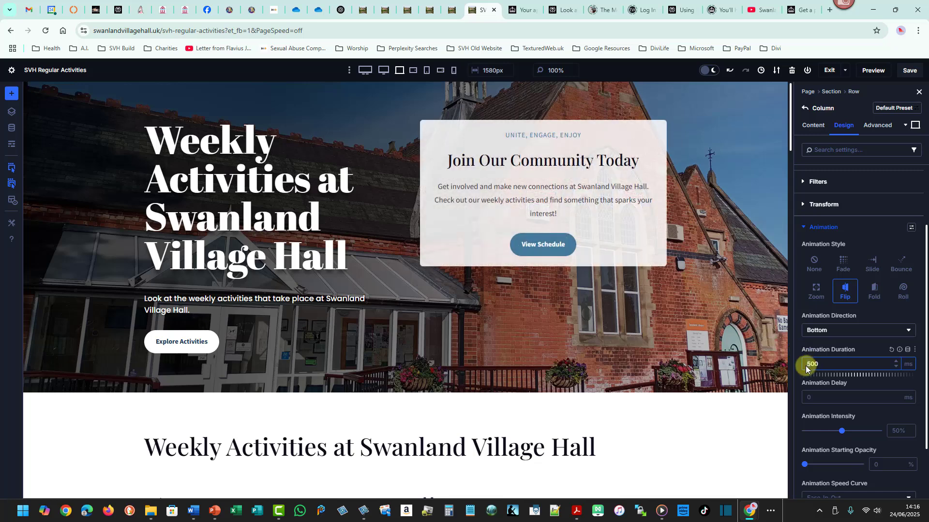
pyautogui.press('Delete')
pyautogui.write('10')
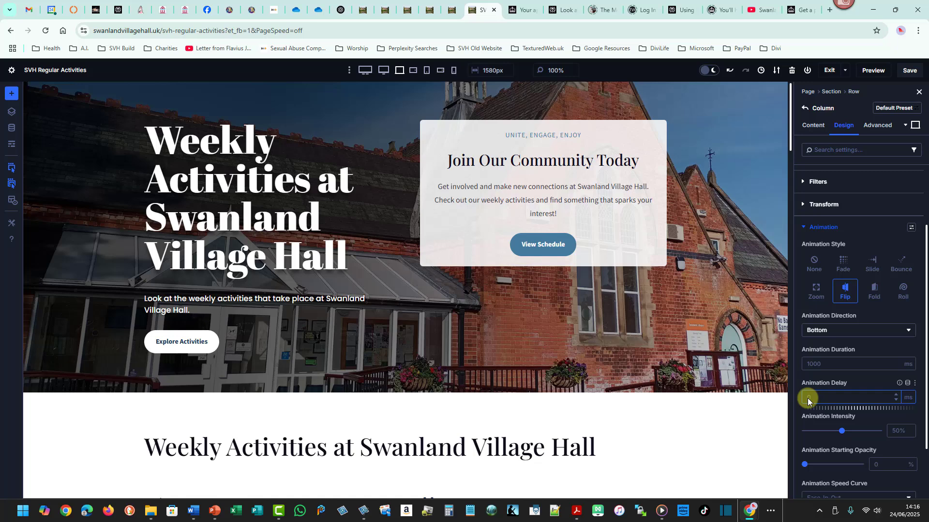
pyautogui.write('00')
pyautogui.moveTo(797, 387); pyautogui.dragTo(825, 409)
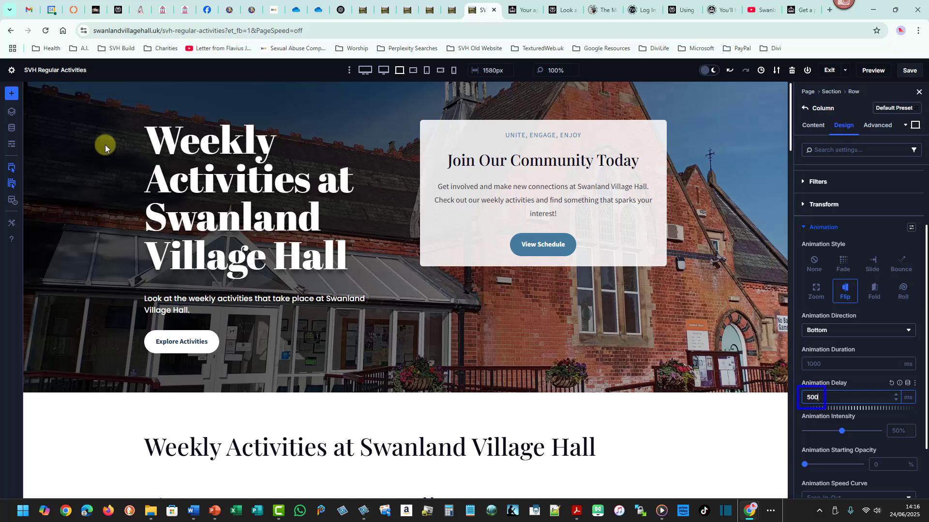
# Save the page and exit the Visual Builder.
pyautogui.moveTo(103, 94)
pyautogui.mouseDown()
pyautogui.moveTo(157, 162)
pyautogui.moveTo(359, 322)
pyautogui.moveTo(390, 372)
pyautogui.mouseUp()
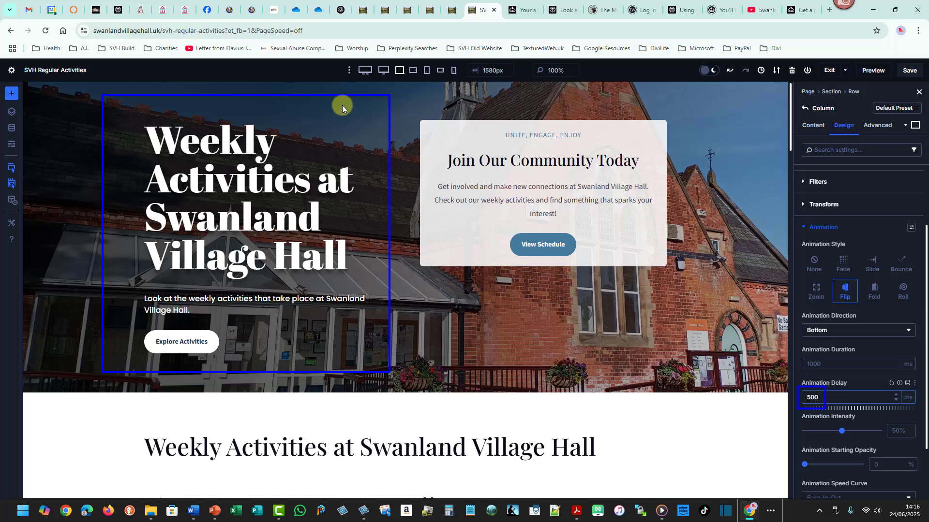
pyautogui.moveTo(394, 109); pyautogui.dragTo(681, 282)
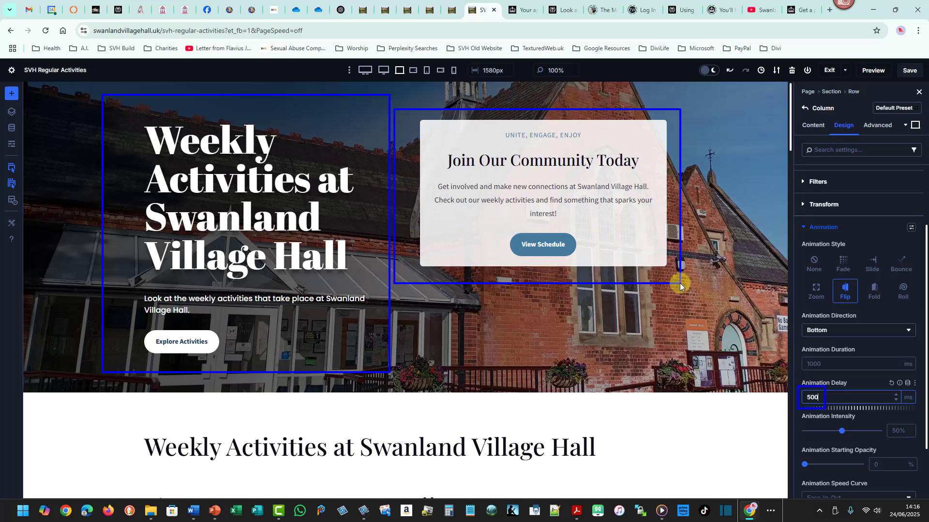
pyautogui.press('Escape')
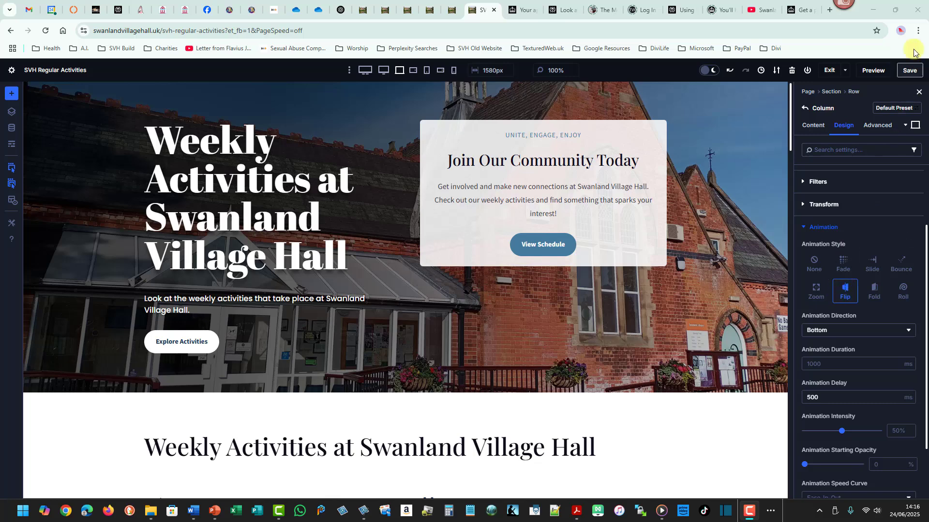
pyautogui.click(905, 72)
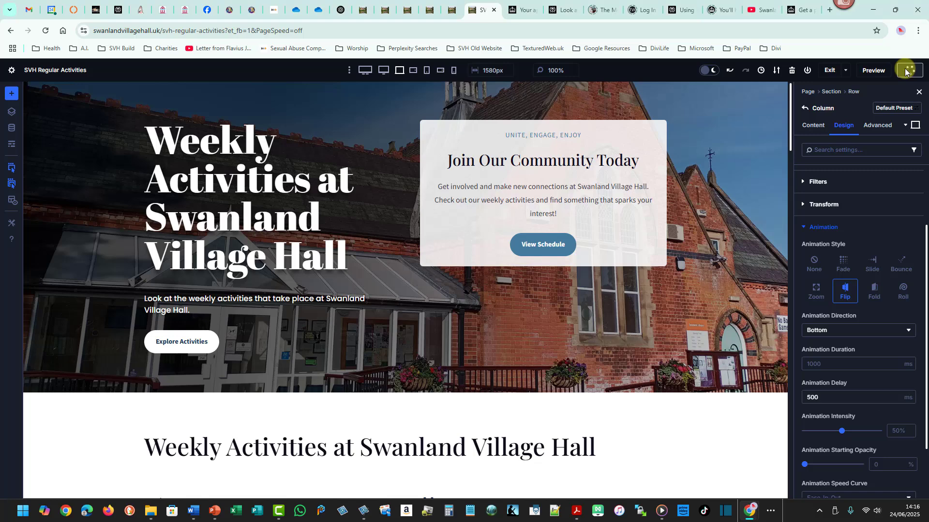
pyautogui.click(830, 70)
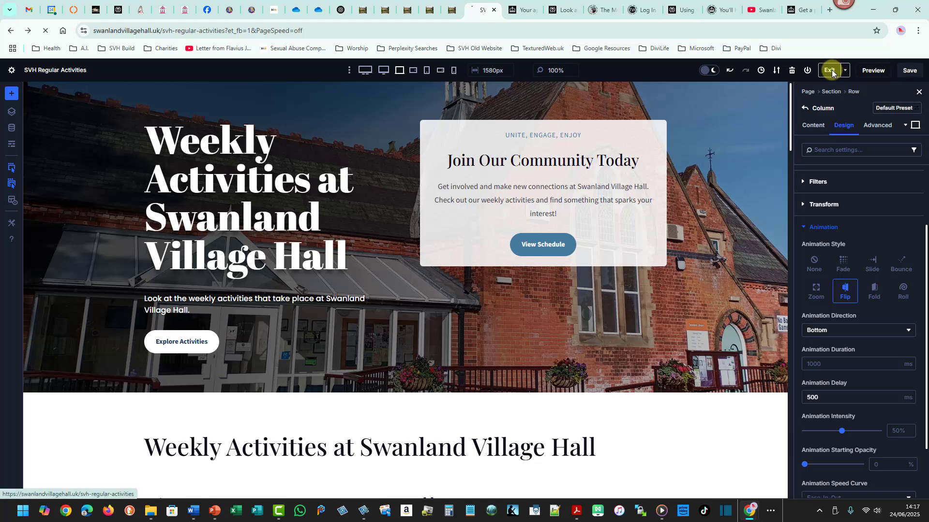